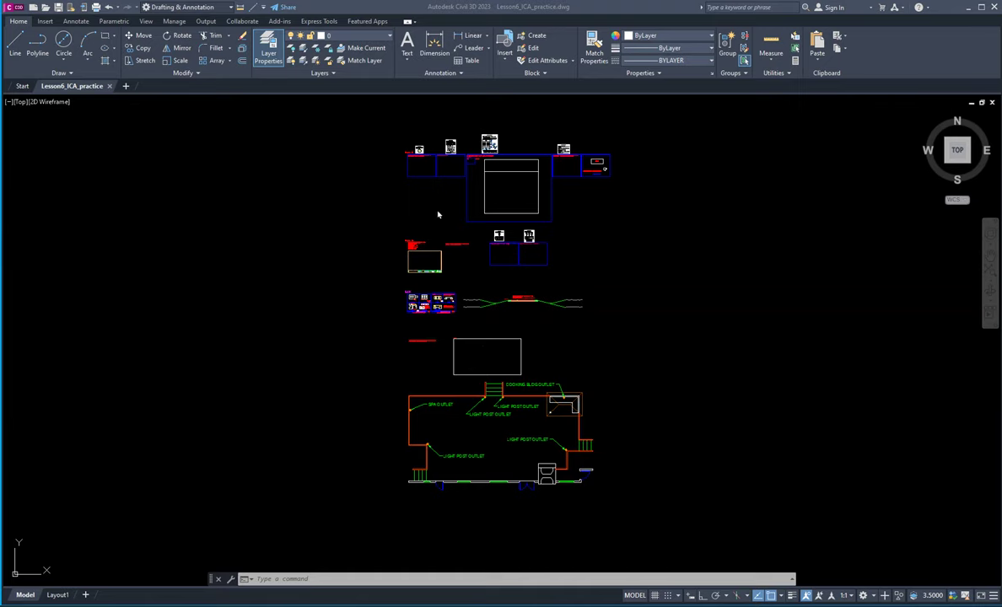
Step: Examine the Chapter 21 exercise sheets and the drawing boxes beneath them, from Exercise 24-1 across to the table exercise
{"action": "scroll", "coordinate": [437, 215], "scroll_direction": "up", "scroll_amount": 4}
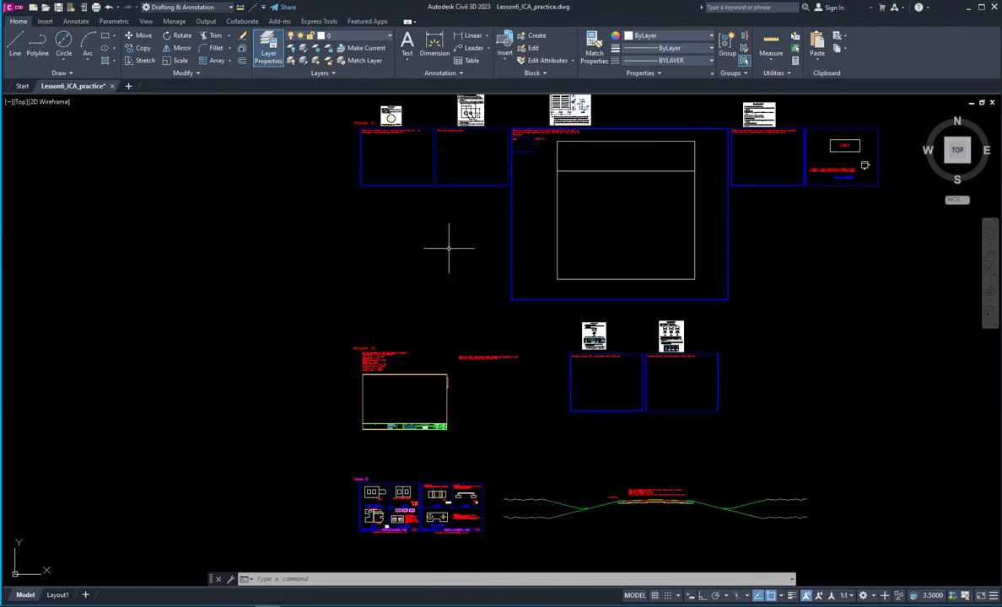
{"action": "middle_click_drag", "start_coordinate": [449, 248], "coordinate": [353, 387]}
{"action": "scroll", "coordinate": [253, 250], "scroll_direction": "up", "scroll_amount": 2}
{"action": "scroll", "coordinate": [326, 298], "scroll_direction": "up", "scroll_amount": 2}
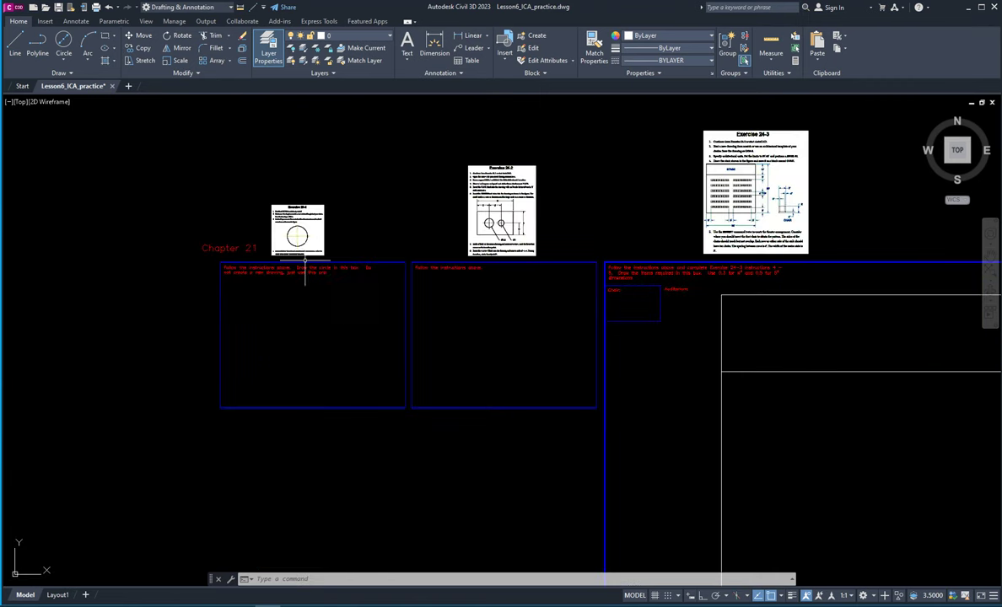
{"action": "scroll", "coordinate": [297, 245], "scroll_direction": "up", "scroll_amount": 1}
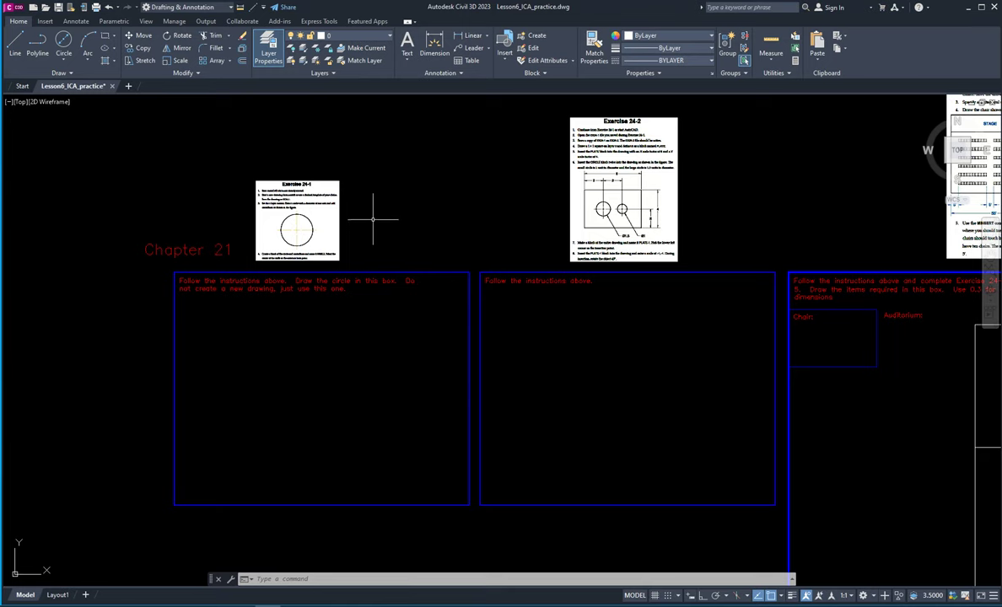
{"action": "scroll", "coordinate": [440, 260], "scroll_direction": "down", "scroll_amount": 1}
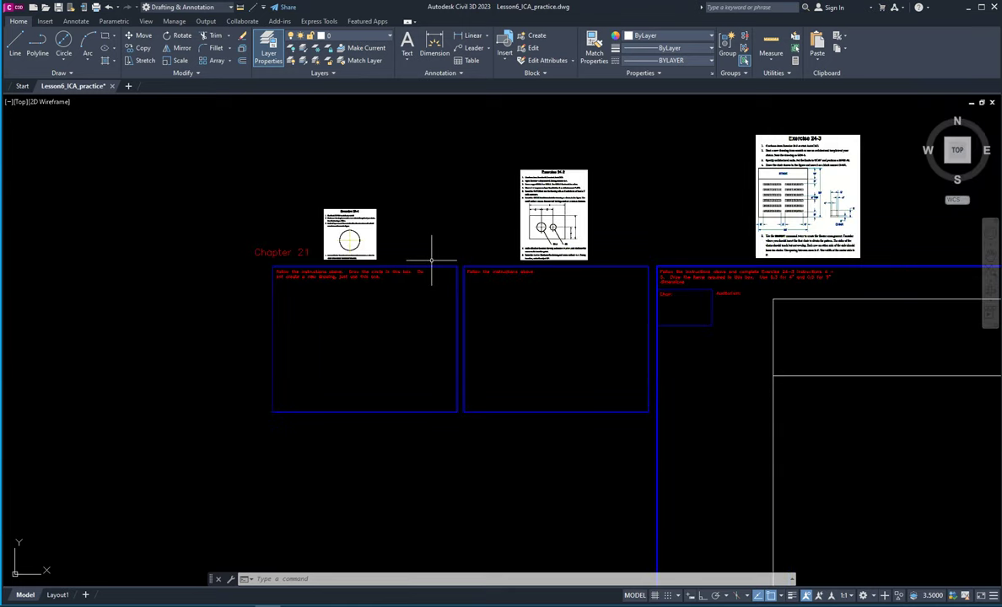
{"action": "middle_click_drag", "start_coordinate": [535, 287], "coordinate": [326, 338]}
{"action": "scroll", "coordinate": [197, 357], "scroll_direction": "up", "scroll_amount": 1}
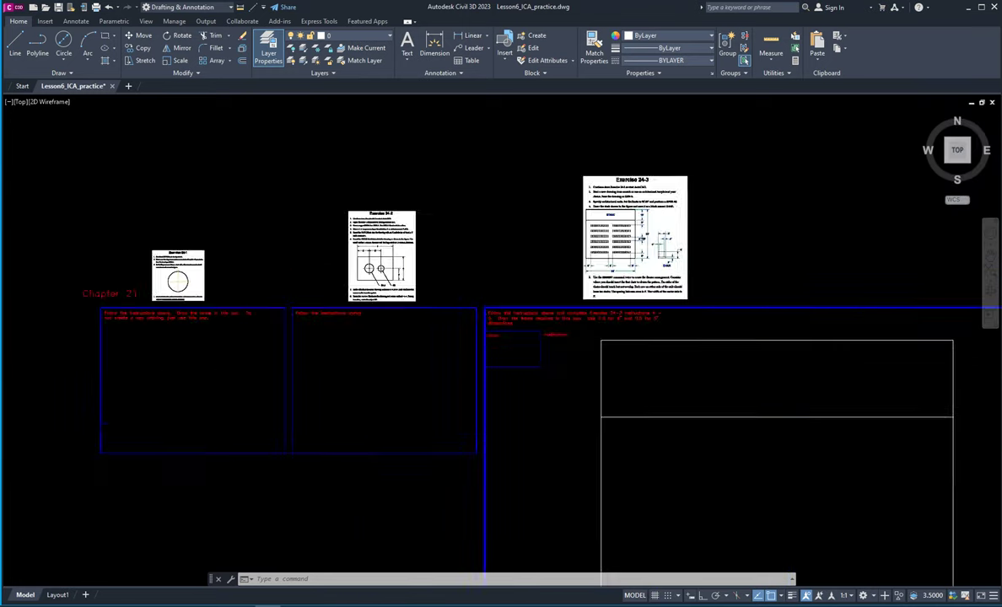
{"action": "scroll", "coordinate": [372, 360], "scroll_direction": "up", "scroll_amount": 1}
{"action": "scroll", "coordinate": [211, 270], "scroll_direction": "down", "scroll_amount": 1}
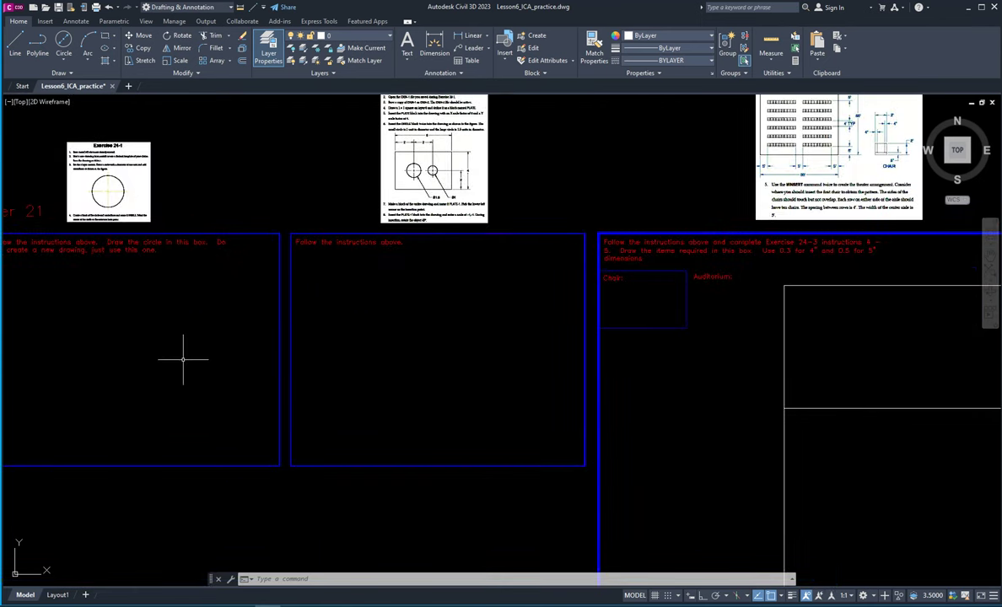
{"action": "scroll", "coordinate": [670, 337], "scroll_direction": "down", "scroll_amount": 1}
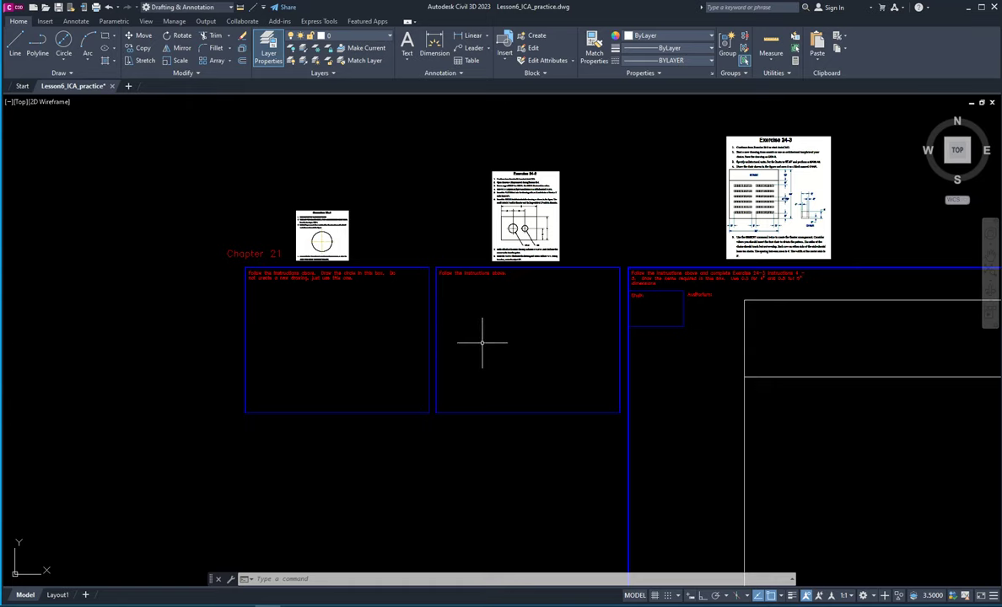
{"action": "scroll", "coordinate": [650, 473], "scroll_direction": "down", "scroll_amount": 2}
{"action": "middle_click_drag", "start_coordinate": [691, 494], "coordinate": [447, 422]}
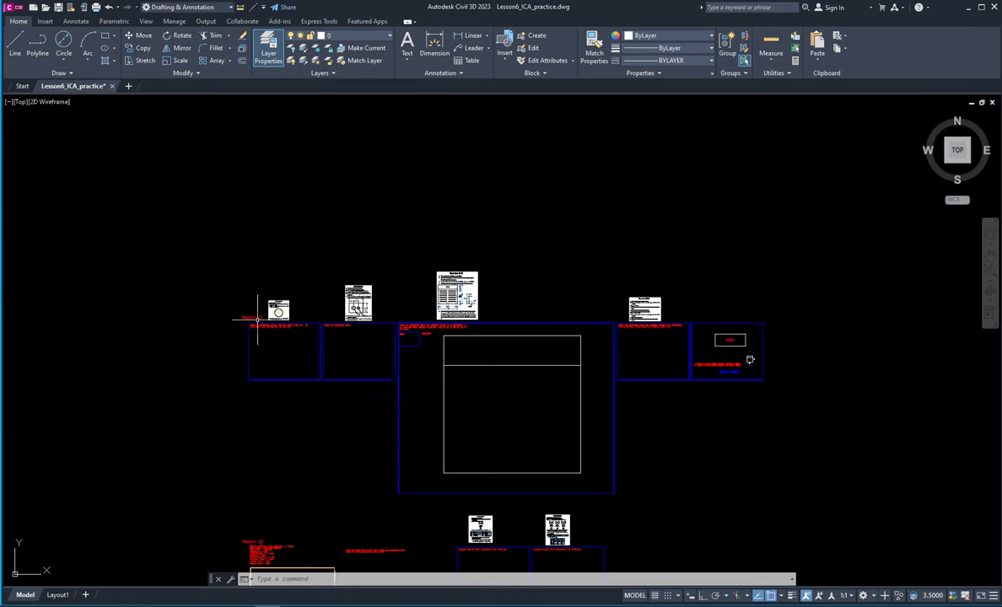
{"action": "scroll", "coordinate": [259, 329], "scroll_direction": "up", "scroll_amount": 2}
{"action": "scroll", "coordinate": [295, 316], "scroll_direction": "up", "scroll_amount": 3}
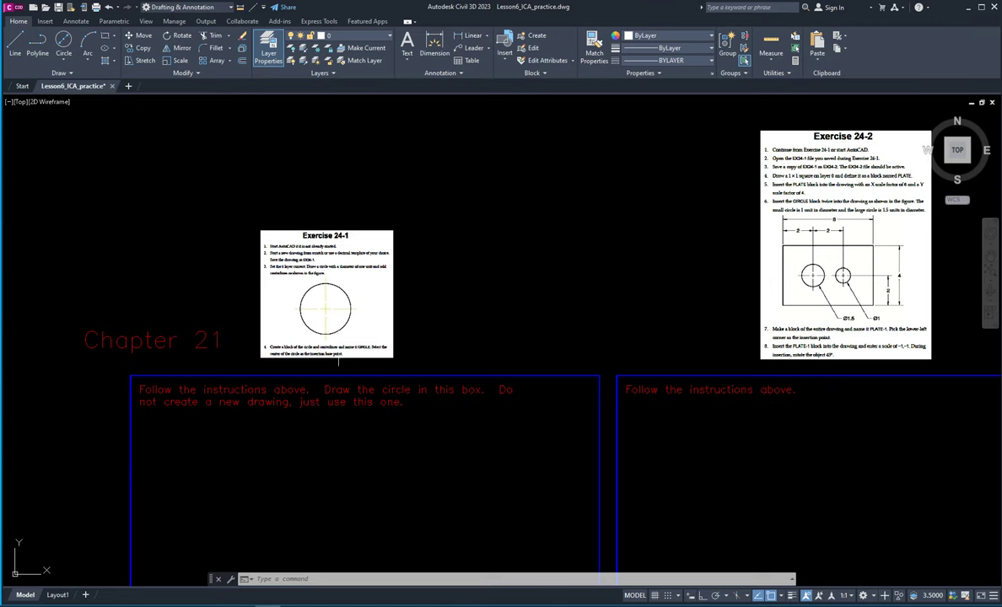
{"action": "scroll", "coordinate": [330, 501], "scroll_direction": "down", "scroll_amount": 2}
{"action": "middle_click_drag", "start_coordinate": [331, 501], "coordinate": [373, 178]}
{"action": "middle_click_drag", "start_coordinate": [392, 236], "coordinate": [375, 376]}
{"action": "scroll", "coordinate": [375, 376], "scroll_direction": "down", "scroll_amount": 2}
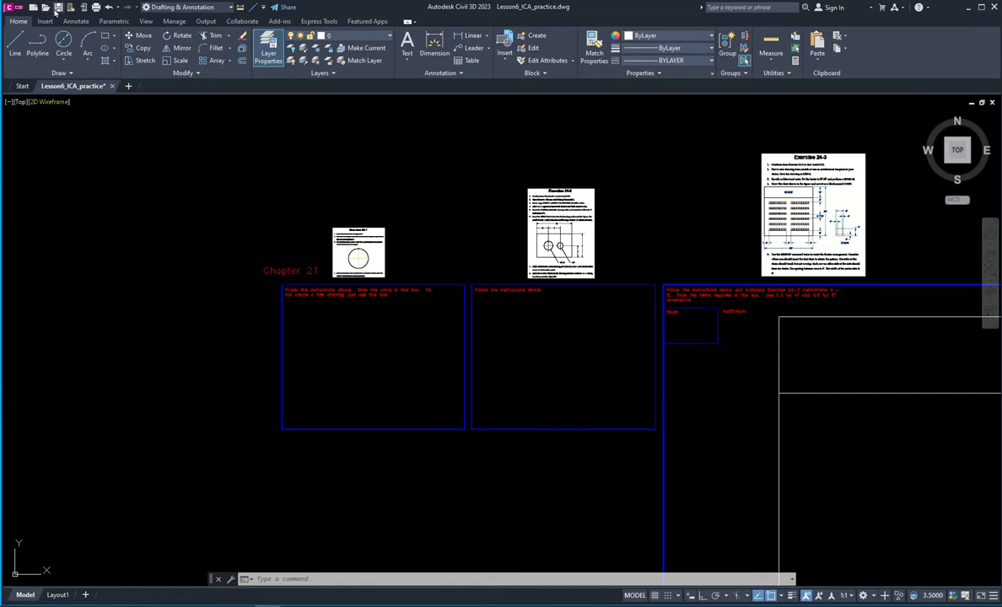
Step: Save the drawing and erase the white auditorium outline with its horizontal lines from the Exercise 24-3 box
{"action": "left_click", "coordinate": [57, 8]}
{"action": "scroll", "coordinate": [388, 371], "scroll_direction": "down", "scroll_amount": 2}
{"action": "mouse_move", "coordinate": [414, 391]}
{"action": "middle_mouse_down"}
{"action": "mouse_move", "coordinate": [304, 335]}
{"action": "mouse_move", "coordinate": [283, 305]}
{"action": "middle_mouse_up"}
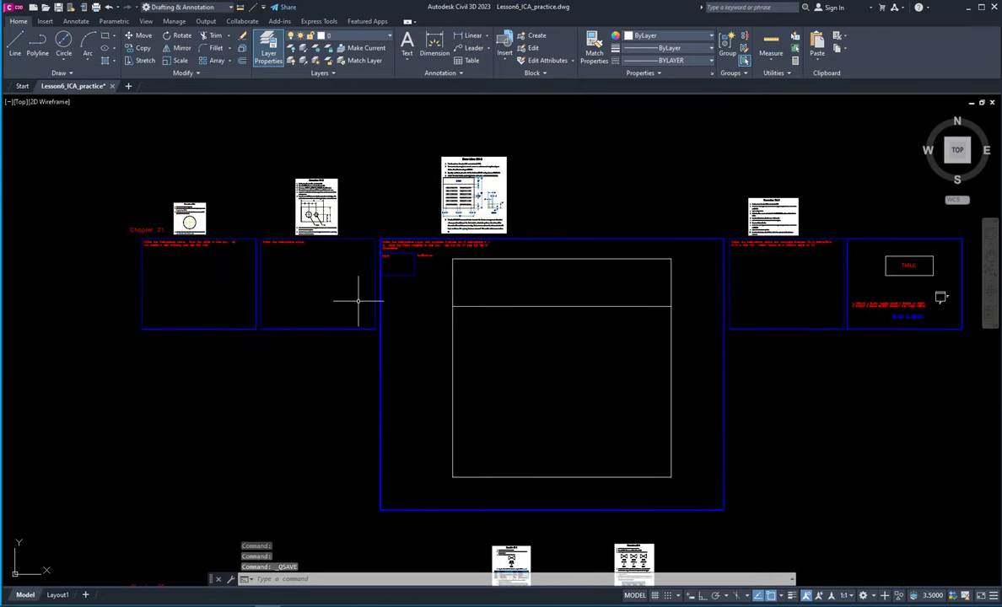
{"action": "left_click", "coordinate": [679, 252]}
{"action": "left_click", "coordinate": [657, 272]}
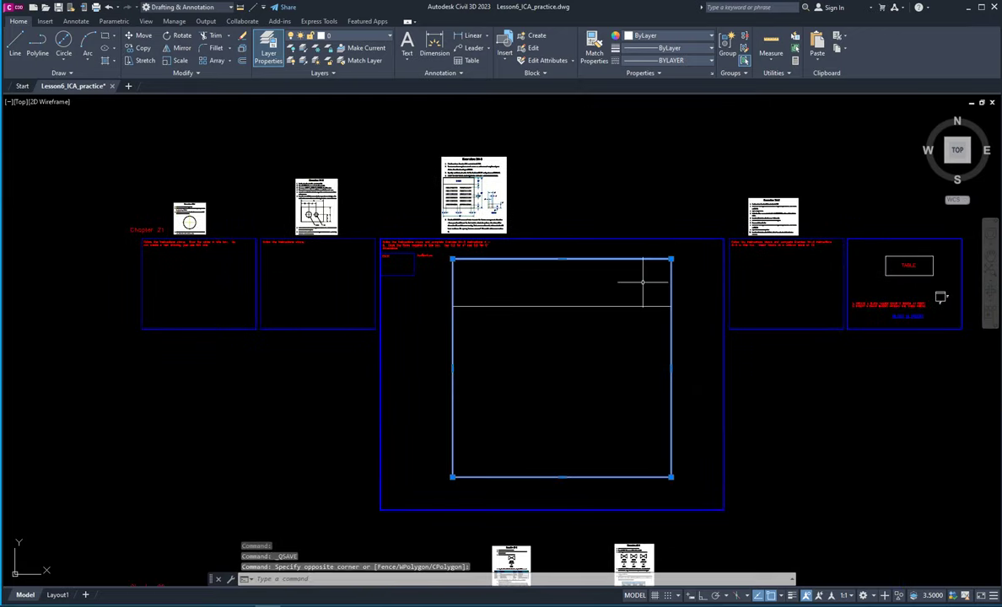
{"action": "key", "text": "Delete"}
{"action": "left_click", "coordinate": [688, 295]}
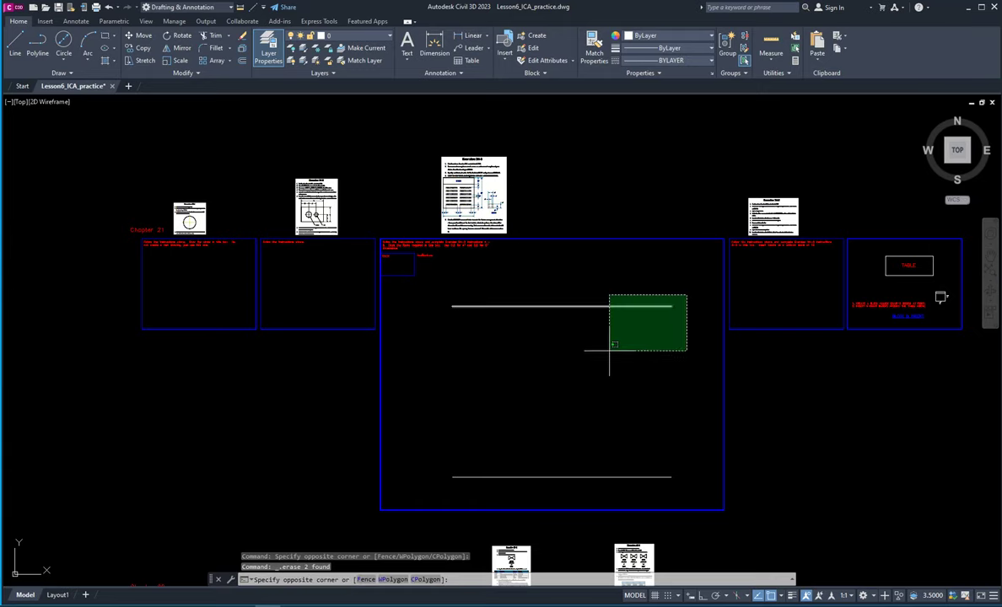
{"action": "left_click", "coordinate": [609, 346]}
{"action": "key", "text": "Delete"}
{"action": "left_click", "coordinate": [635, 477]}
{"action": "key", "text": "Delete"}
Step: Read the Exercise 24-1 sheet's instructions for the circle, its centerlines and the block
{"action": "scroll", "coordinate": [147, 208], "scroll_direction": "up", "scroll_amount": 8}
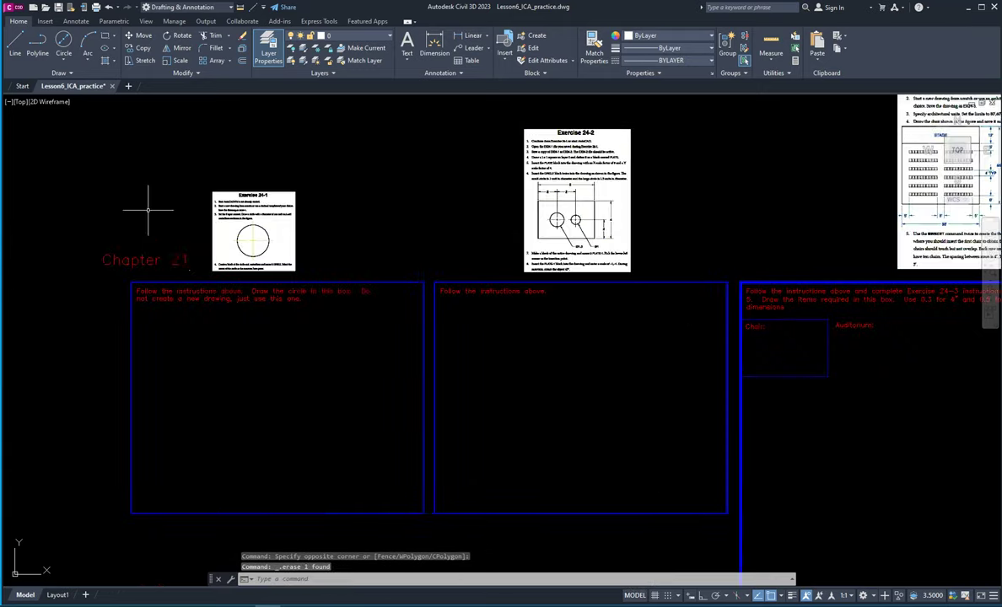
{"action": "scroll", "coordinate": [276, 304], "scroll_direction": "down", "scroll_amount": 2}
{"action": "middle_click_drag", "start_coordinate": [240, 414], "coordinate": [340, 408]}
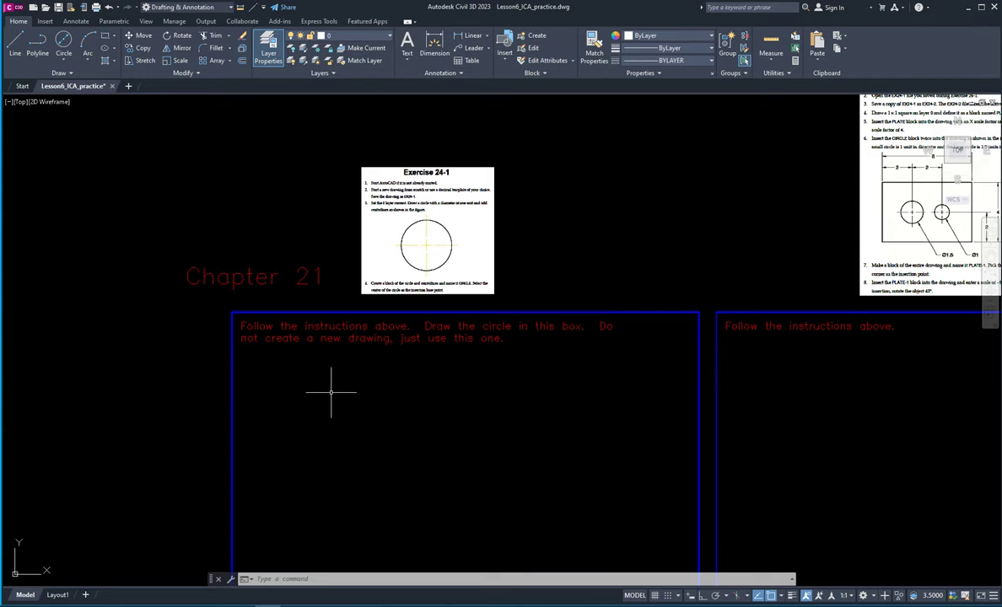
{"action": "scroll", "coordinate": [415, 215], "scroll_direction": "up", "scroll_amount": 4}
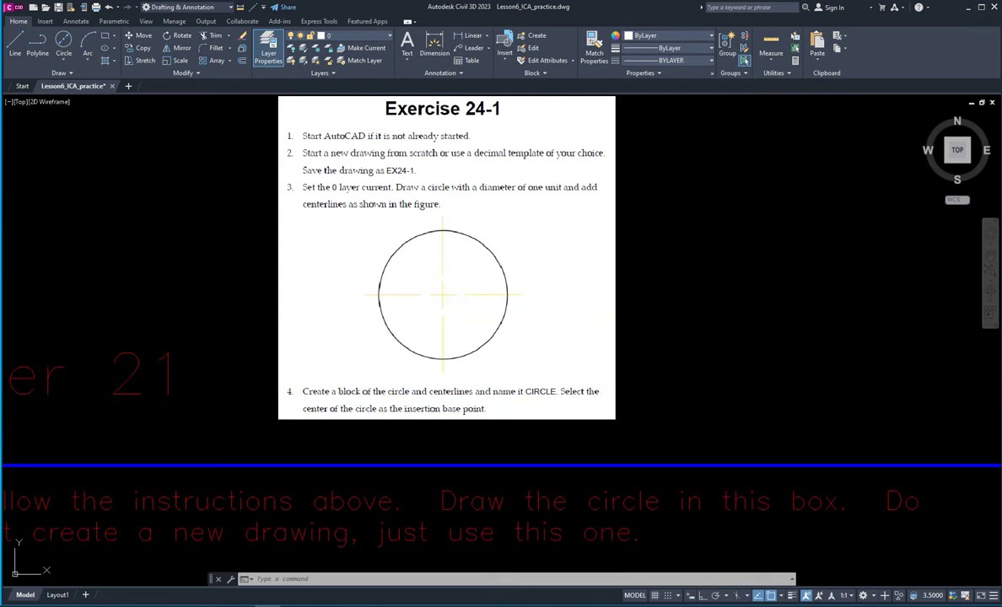
{"action": "middle_click_drag", "start_coordinate": [513, 183], "coordinate": [510, 248]}
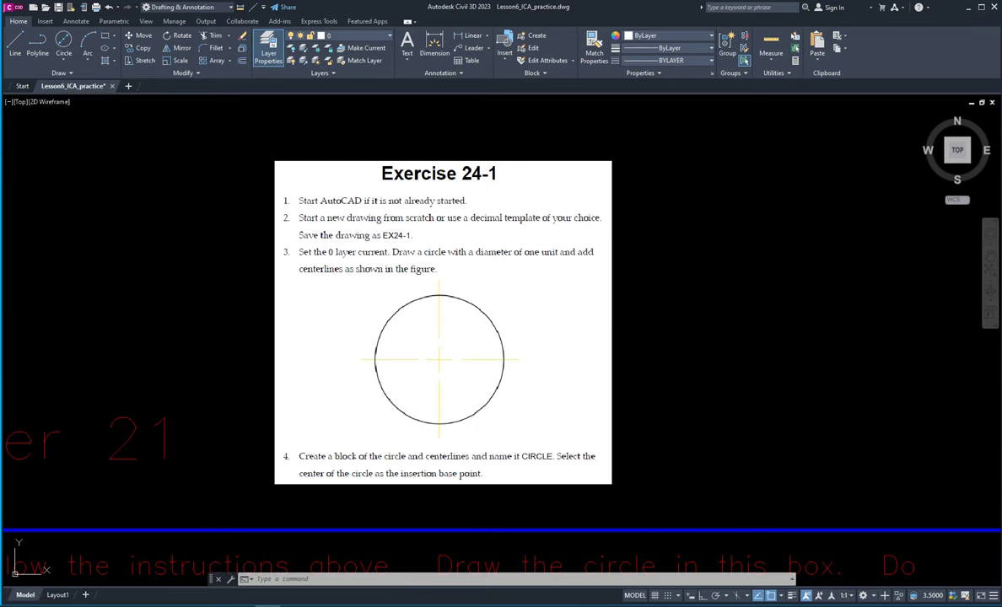
{"action": "middle_click_drag", "start_coordinate": [476, 431], "coordinate": [477, 241]}
{"action": "scroll", "coordinate": [447, 357], "scroll_direction": "down", "scroll_amount": 2}
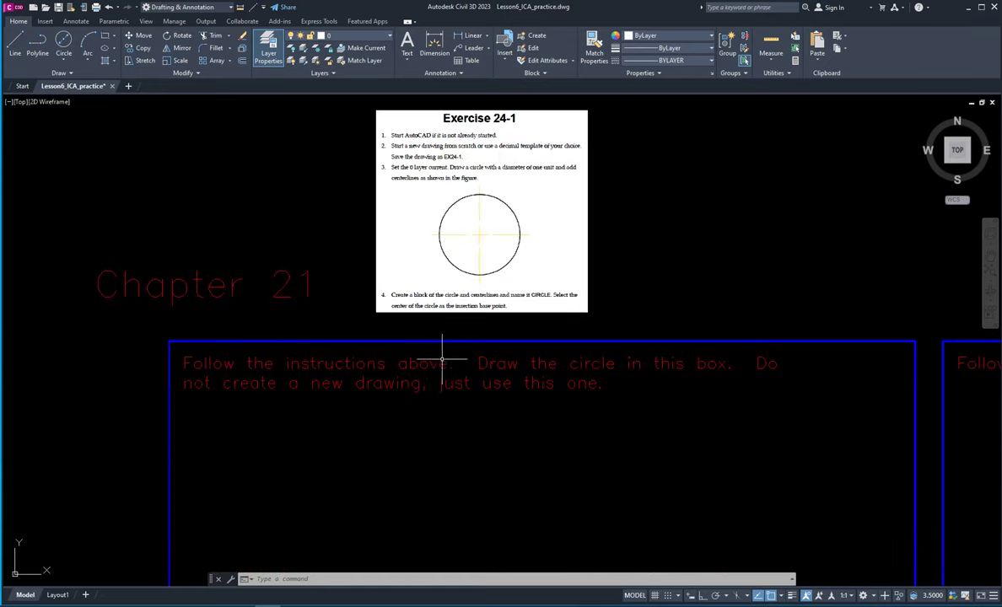
Step: Draw a circle with a diameter of 1 in the middle of the Exercise 24-1 box, using the Center, Diameter method
{"action": "middle_click_drag", "start_coordinate": [389, 462], "coordinate": [436, 288]}
{"action": "scroll", "coordinate": [396, 334], "scroll_direction": "down", "scroll_amount": 2}
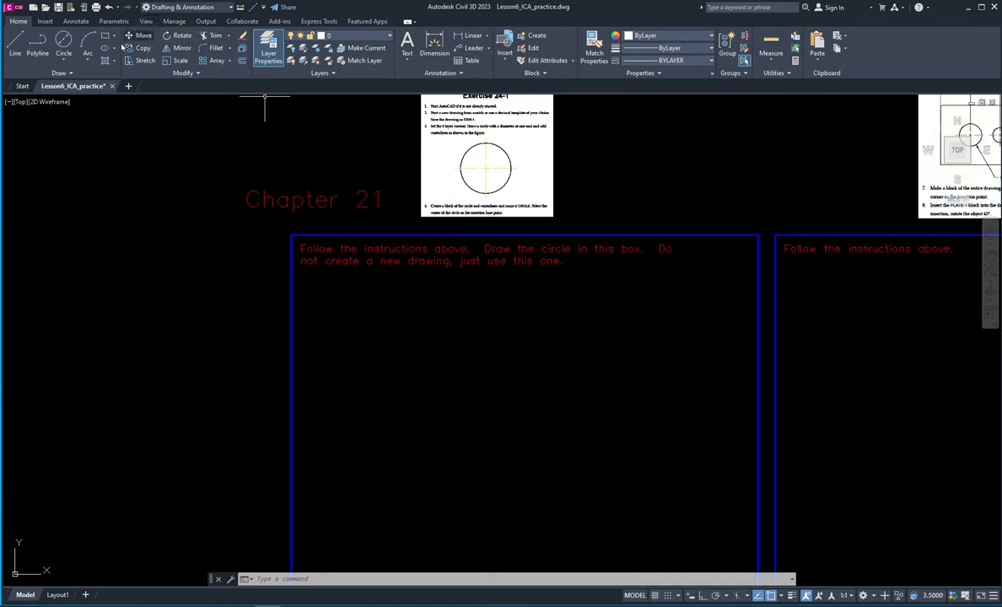
{"action": "left_click", "coordinate": [63, 57]}
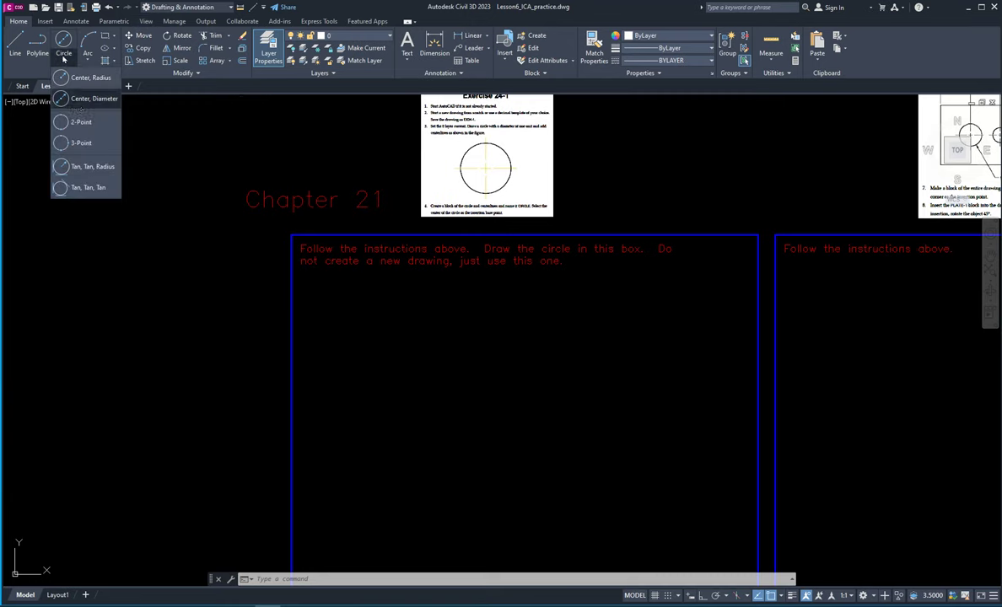
{"action": "left_click", "coordinate": [80, 99]}
{"action": "left_click", "coordinate": [432, 383]}
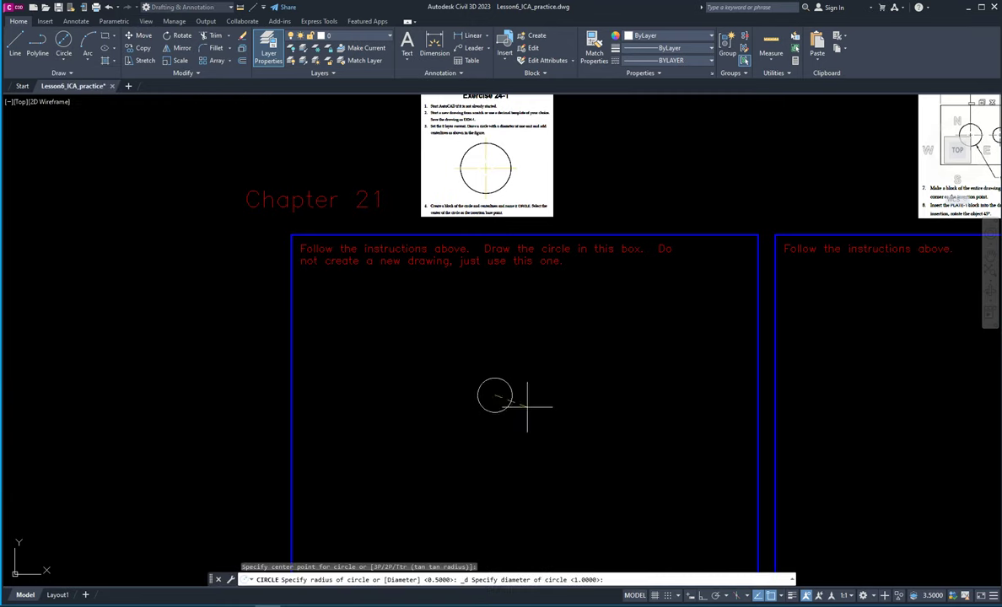
{"action": "type", "text": "1"}
{"action": "key", "text": "Return"}
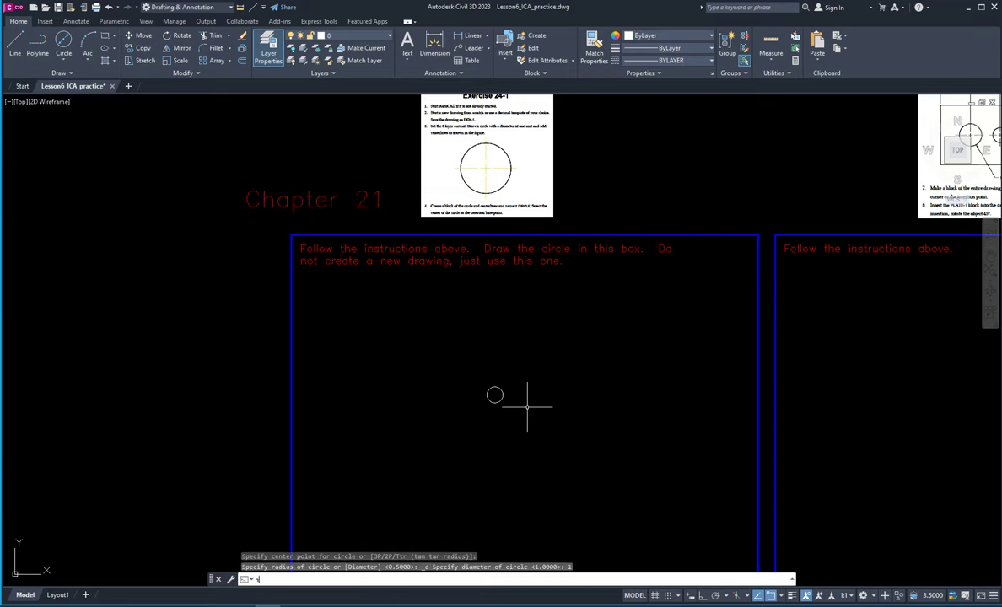
{"action": "type", "text": "n"}
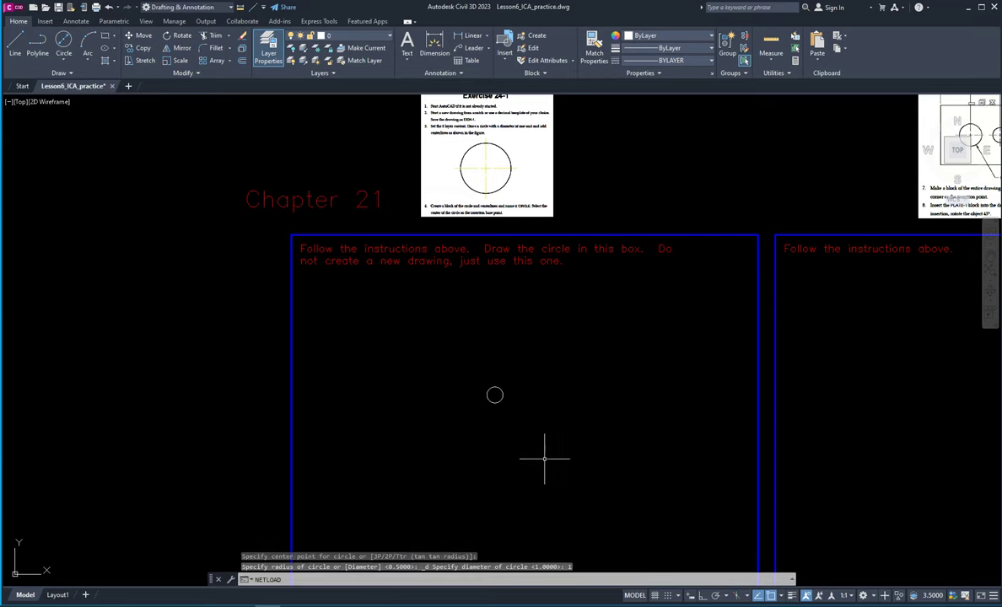
Step: Check the diameter of the new circle in its object properties
{"action": "scroll", "coordinate": [481, 393], "scroll_direction": "up", "scroll_amount": 8}
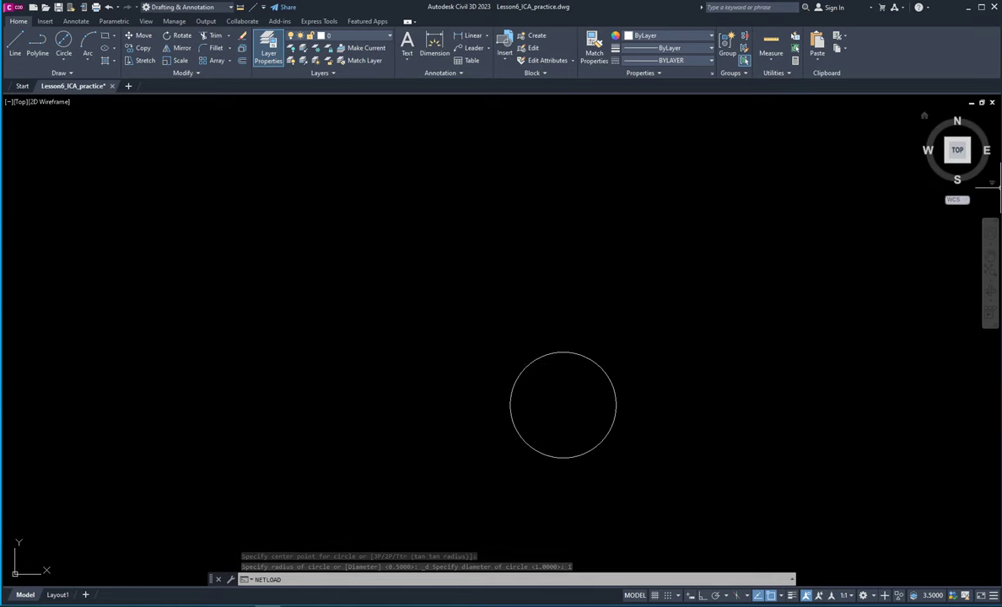
{"action": "key", "text": "ctrl+1"}
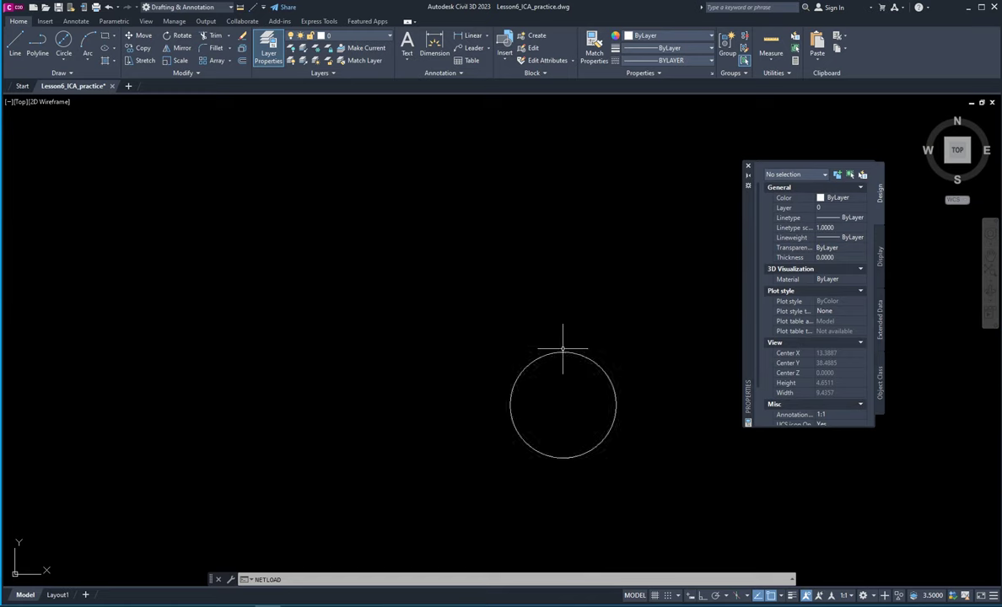
{"action": "key", "text": "Escape"}
{"action": "key", "text": "Escape"}
{"action": "left_click", "coordinate": [594, 332]}
{"action": "left_click", "coordinate": [565, 377]}
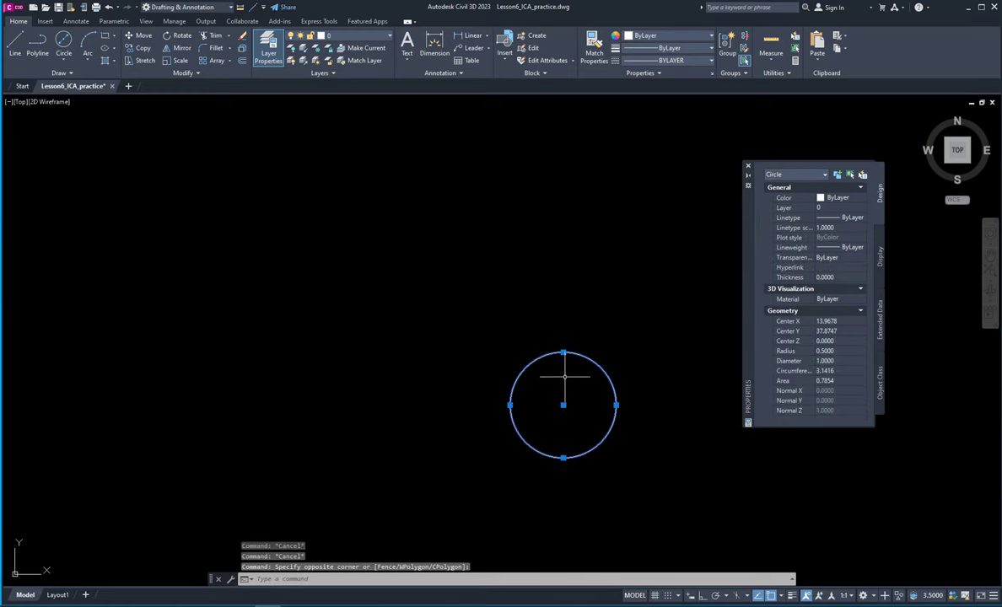
{"action": "left_click", "coordinate": [831, 362]}
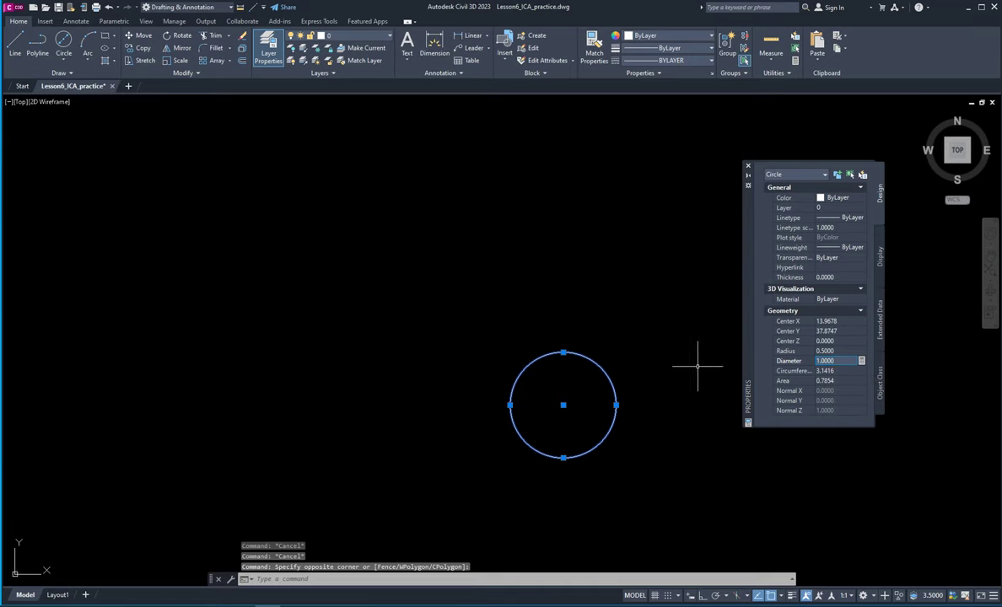
{"action": "key", "text": "Escape"}
{"action": "key", "text": "Escape"}
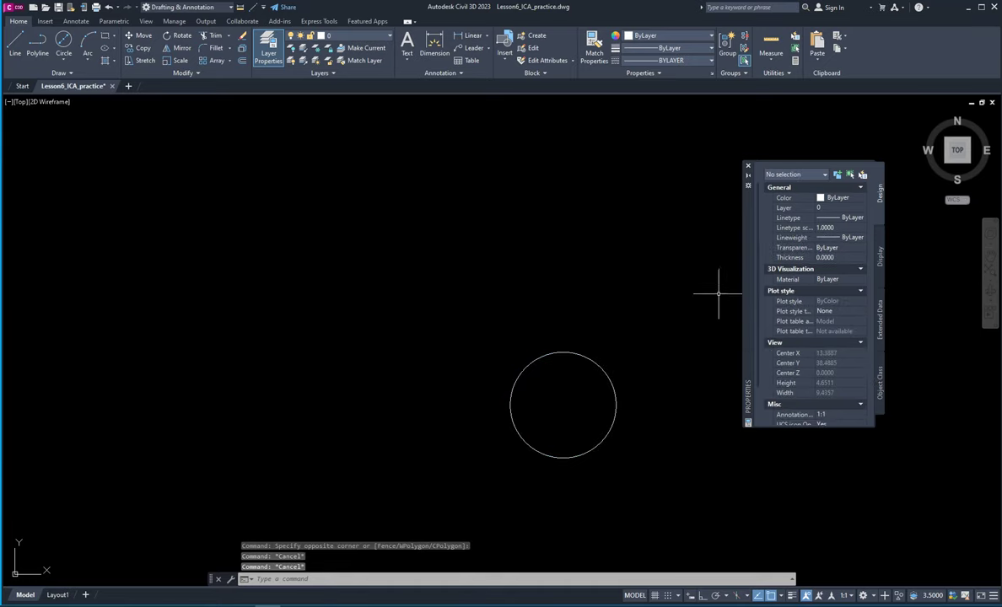
{"action": "key", "text": "ctrl+1"}
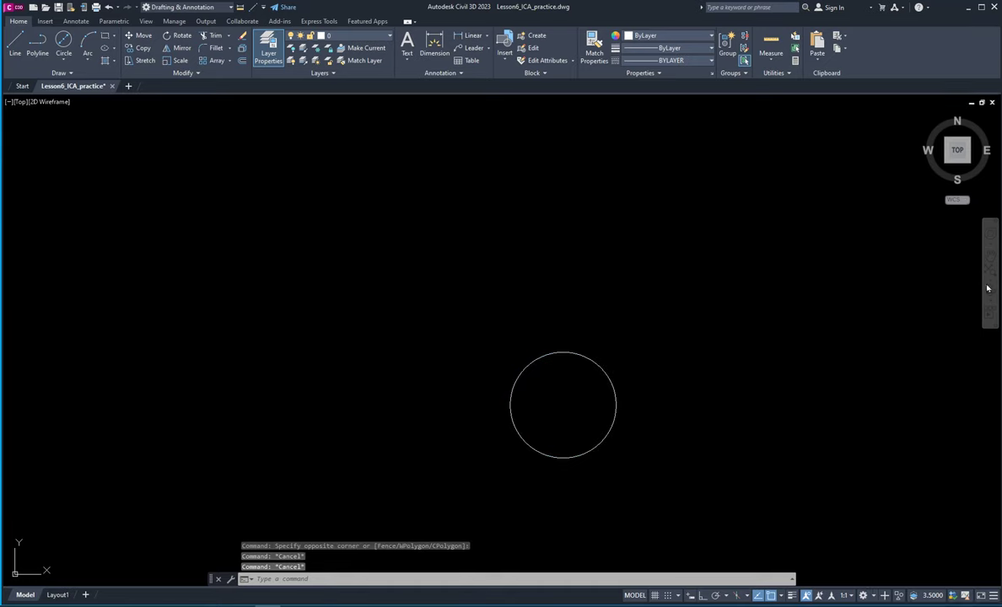
Step: Draw a vertical line from the circle's center up past its top edge using an ortho constraint, and turn Ortho mode on
{"action": "scroll", "coordinate": [548, 371], "scroll_direction": "down", "scroll_amount": 1}
{"action": "scroll", "coordinate": [570, 428], "scroll_direction": "up", "scroll_amount": 1}
{"action": "scroll", "coordinate": [631, 320], "scroll_direction": "up", "scroll_amount": 1}
{"action": "scroll", "coordinate": [631, 277], "scroll_direction": "down", "scroll_amount": 1}
{"action": "middle_click_drag", "start_coordinate": [630, 278], "coordinate": [545, 350]}
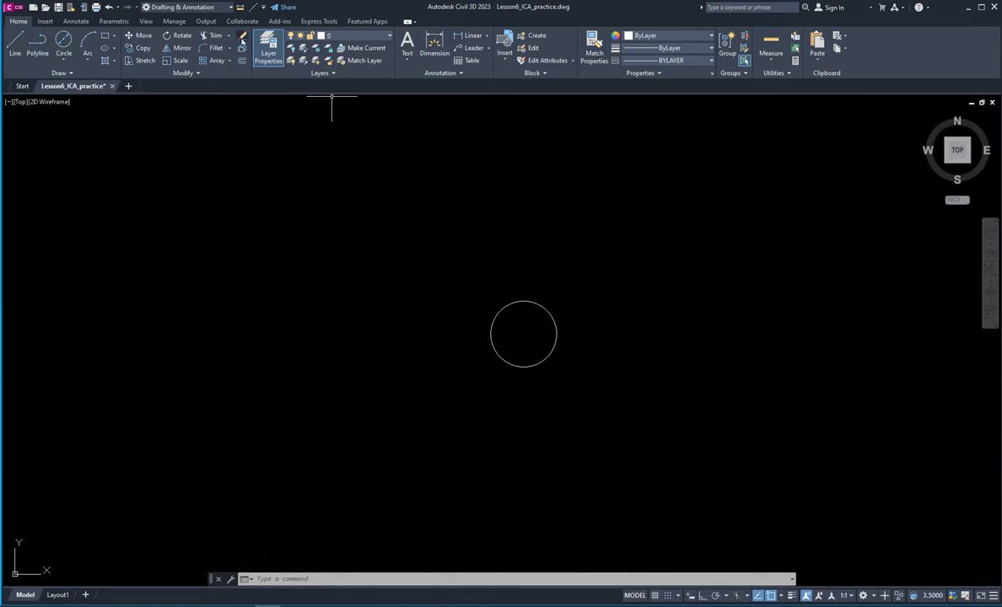
{"action": "left_click", "coordinate": [15, 47]}
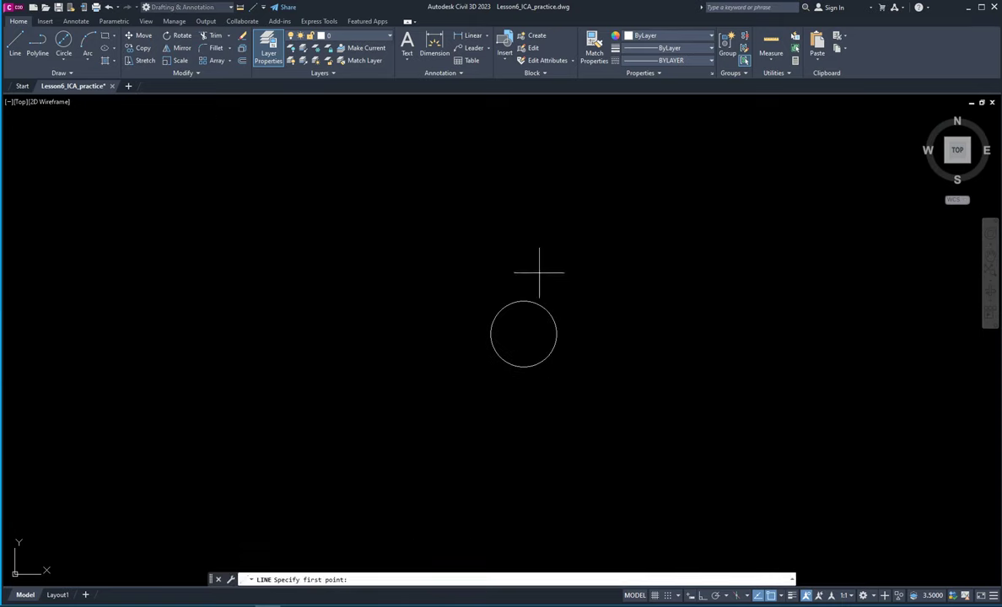
{"action": "left_click", "coordinate": [523, 334]}
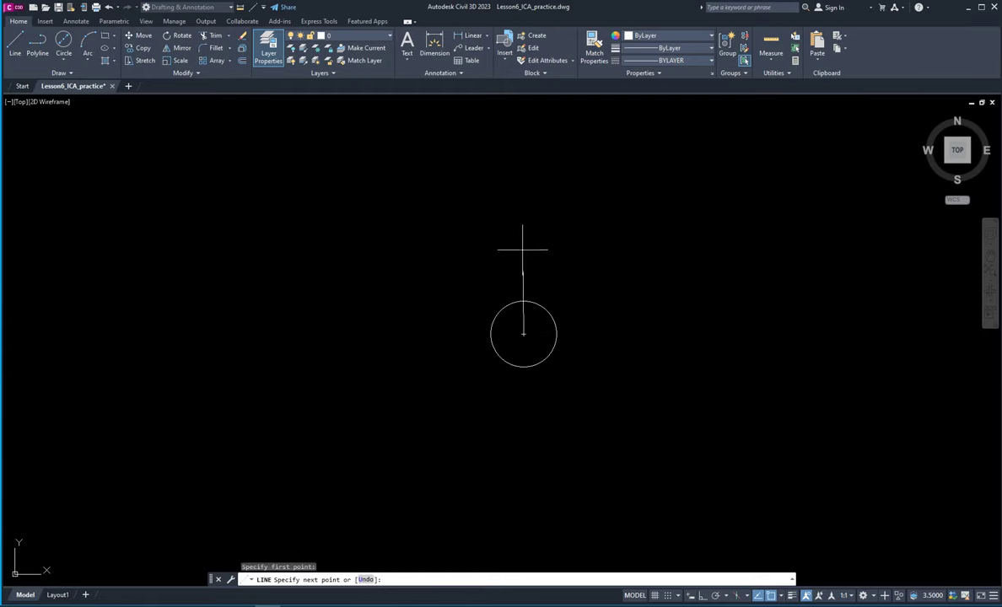
{"action": "key", "text": "F8"}
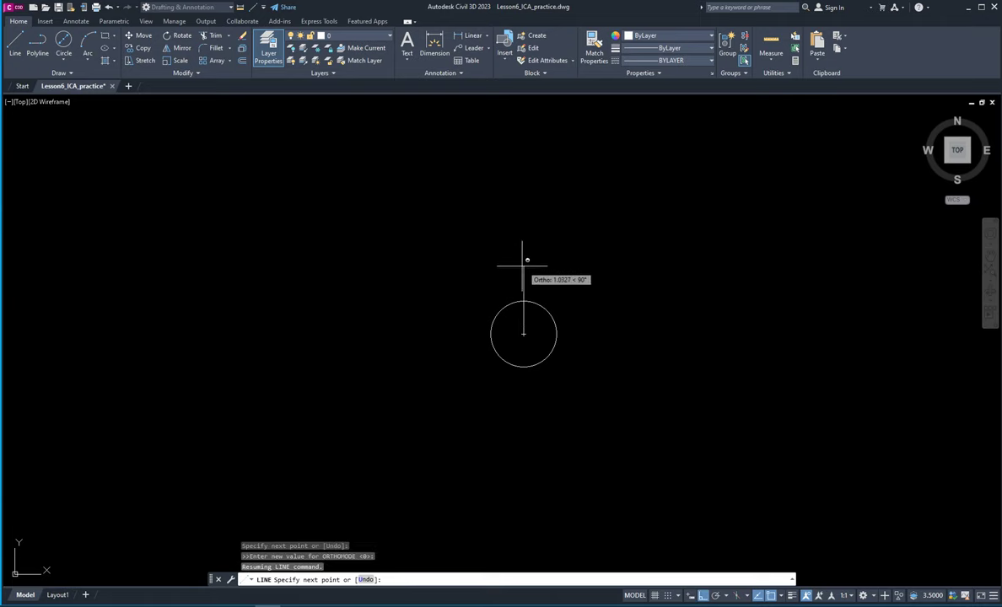
{"action": "left_click", "coordinate": [522, 225]}
{"action": "key", "text": "Escape"}
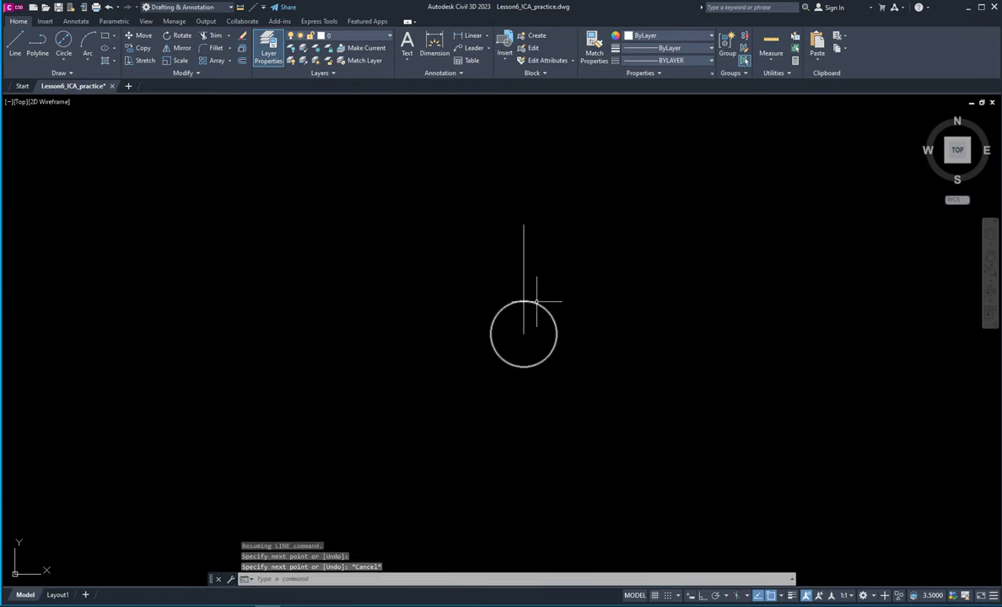
{"action": "left_click", "coordinate": [701, 596]}
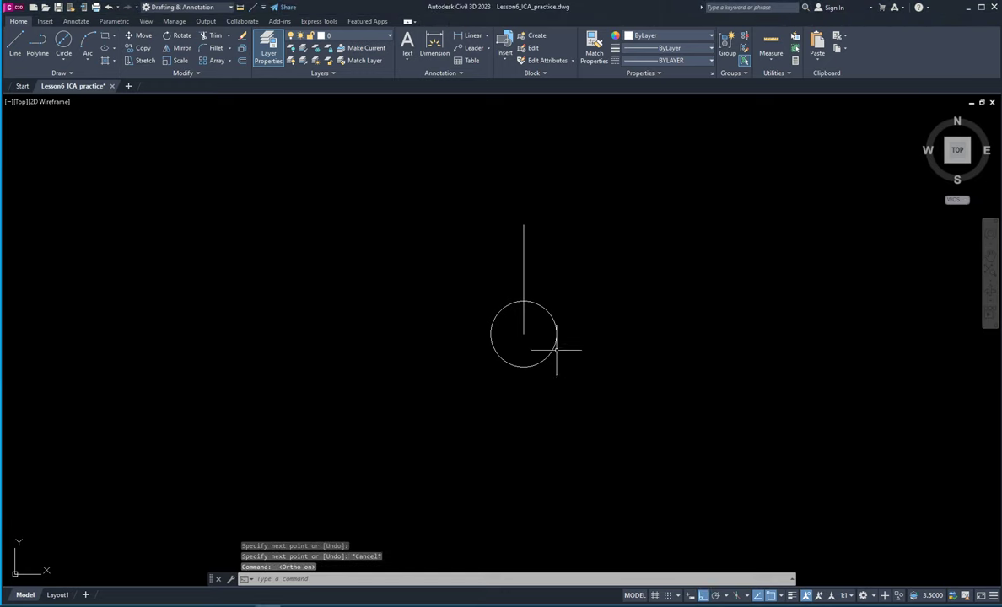
Step: Stretch the vertical line's lower end from the circle's center down past the circle's bottom edge
{"action": "left_click", "coordinate": [518, 336]}
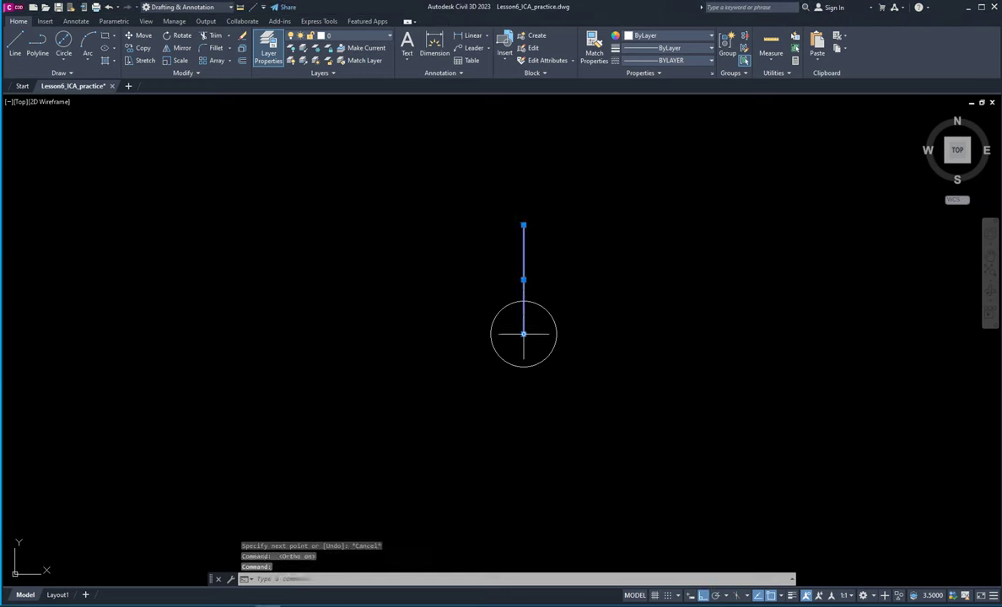
{"action": "left_click", "coordinate": [523, 334]}
{"action": "left_click", "coordinate": [523, 461]}
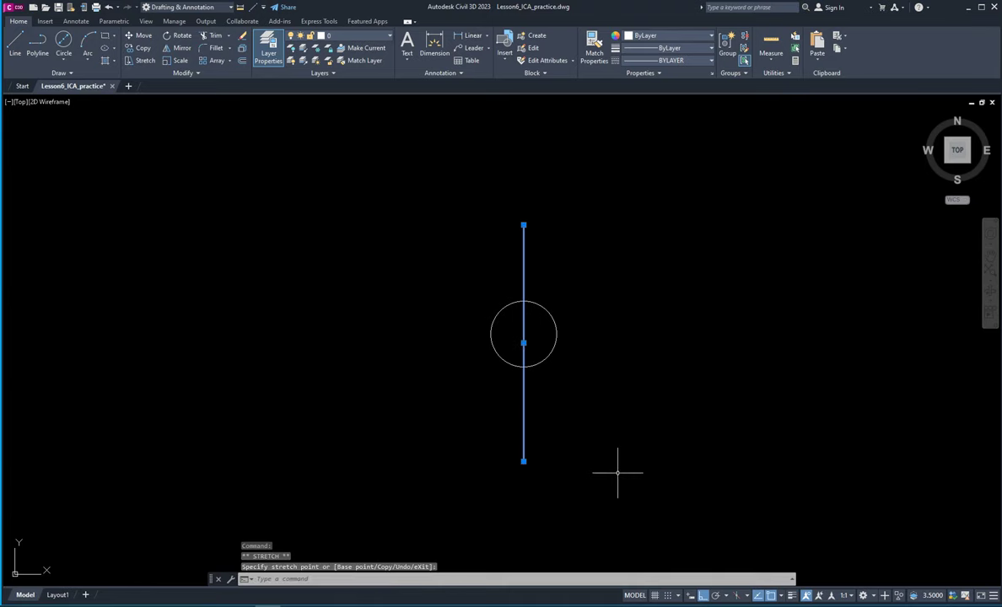
{"action": "key", "text": "Escape"}
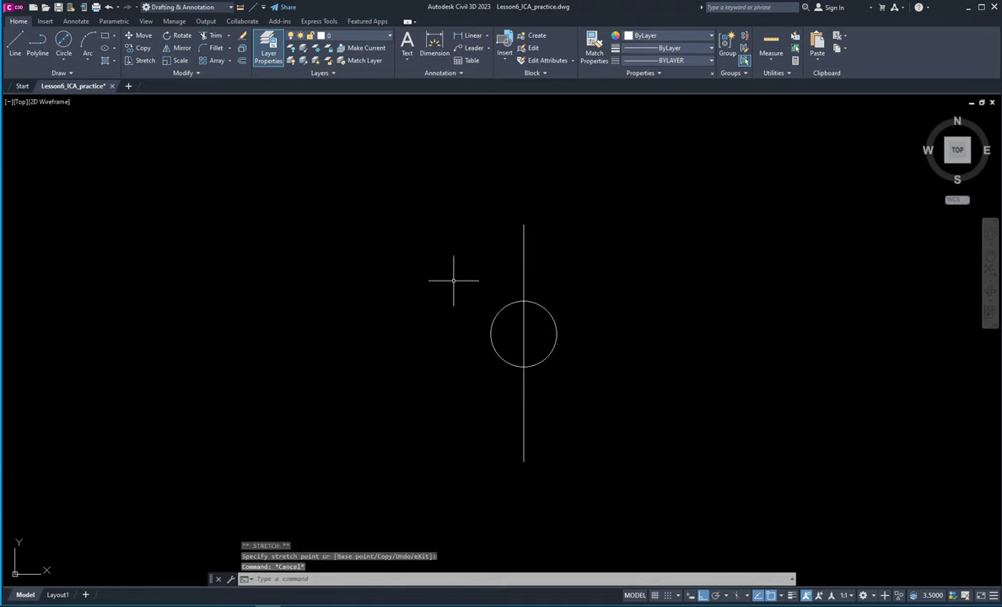
Step: Draw two horizontal lines from the circle's center, one extending past its right edge and one past its left edge
{"action": "type", "text": "l"}
{"action": "key", "text": "Return"}
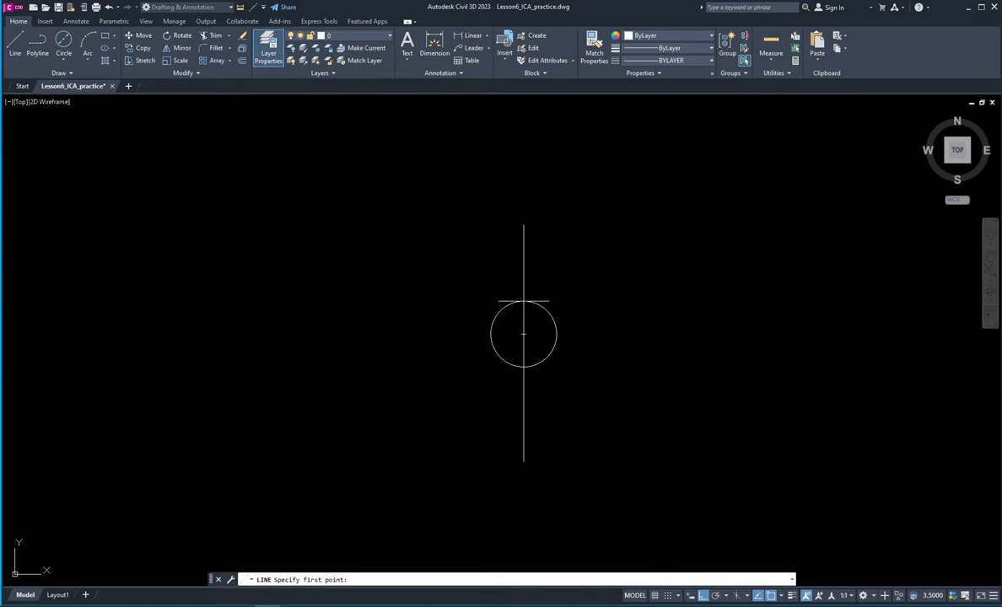
{"action": "left_click", "coordinate": [523, 334]}
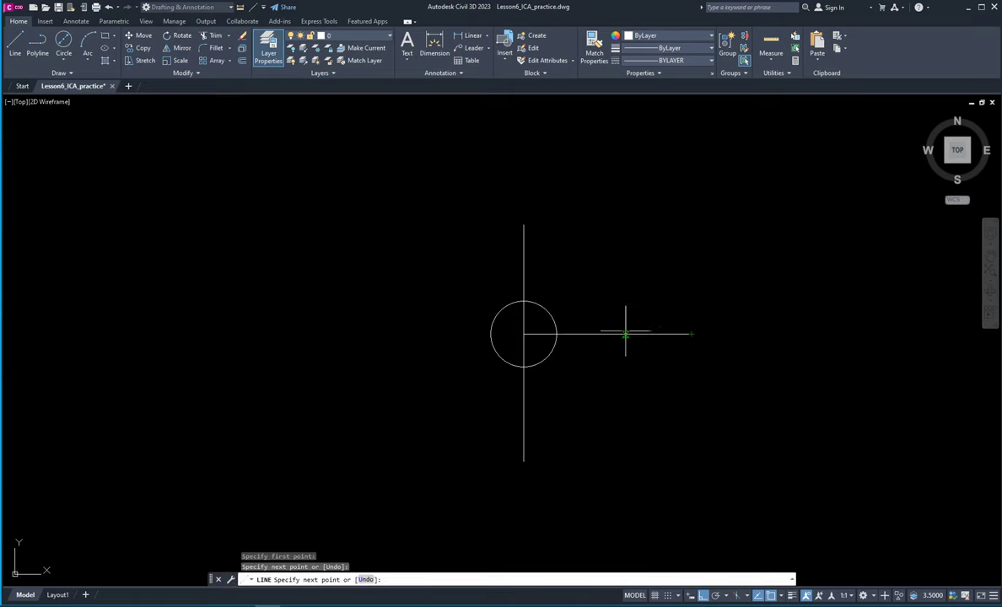
{"action": "key", "text": "Return"}
{"action": "key", "text": "Return"}
{"action": "left_click", "coordinate": [520, 334]}
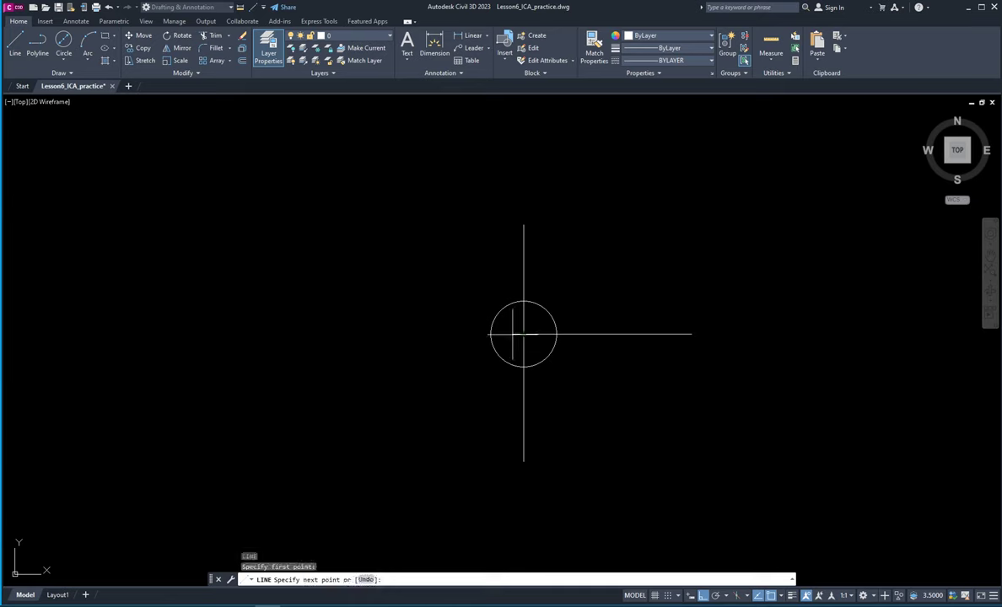
{"action": "left_click", "coordinate": [381, 336]}
{"action": "key", "text": "Escape"}
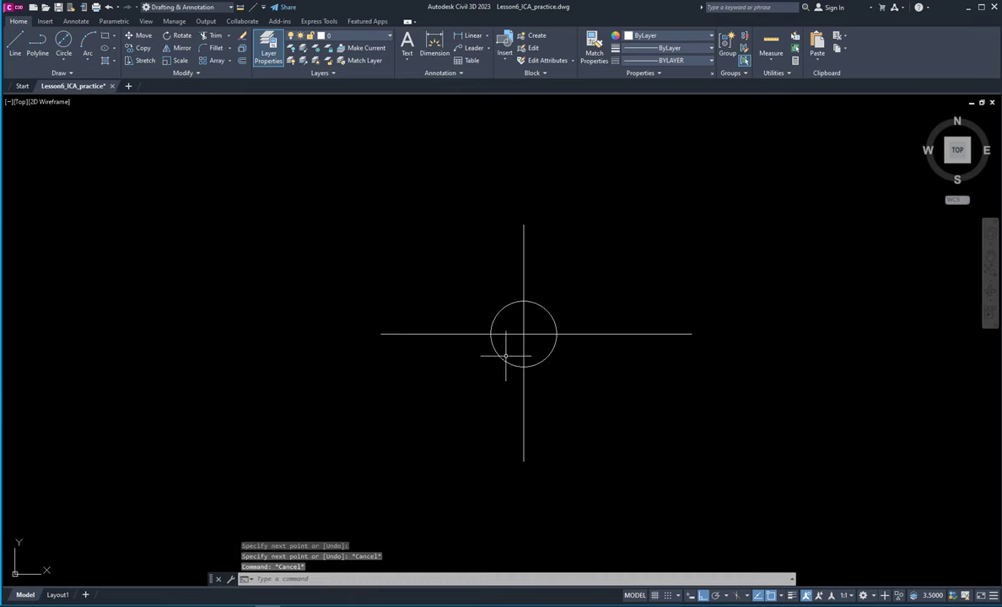
Step: Change the linetype of the vertical line and the left horizontal line to CENTER
{"action": "left_click", "coordinate": [535, 213]}
{"action": "left_click", "coordinate": [506, 237]}
{"action": "left_click", "coordinate": [440, 292]}
{"action": "left_click", "coordinate": [385, 354]}
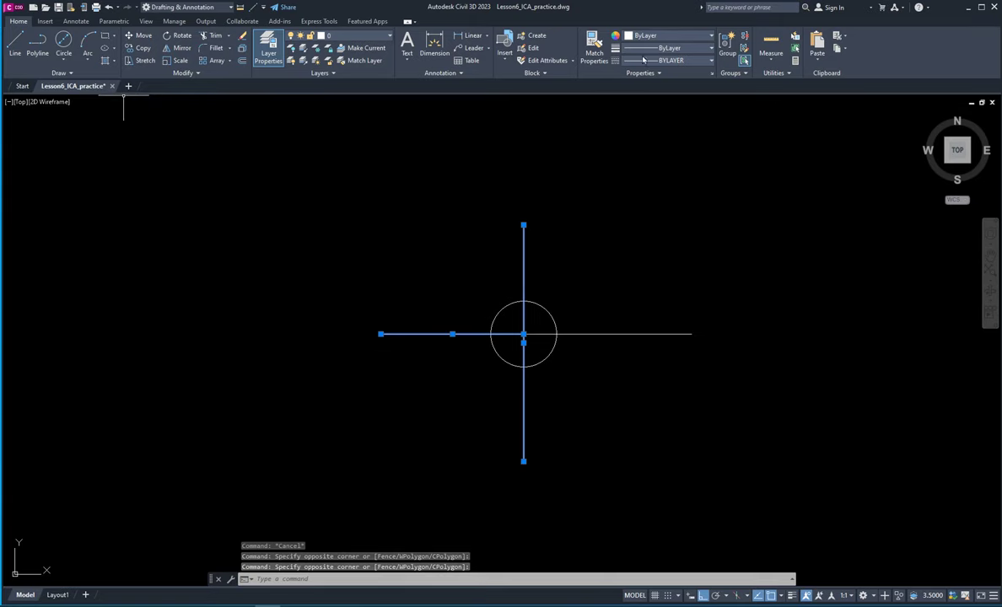
{"action": "left_click", "coordinate": [686, 61]}
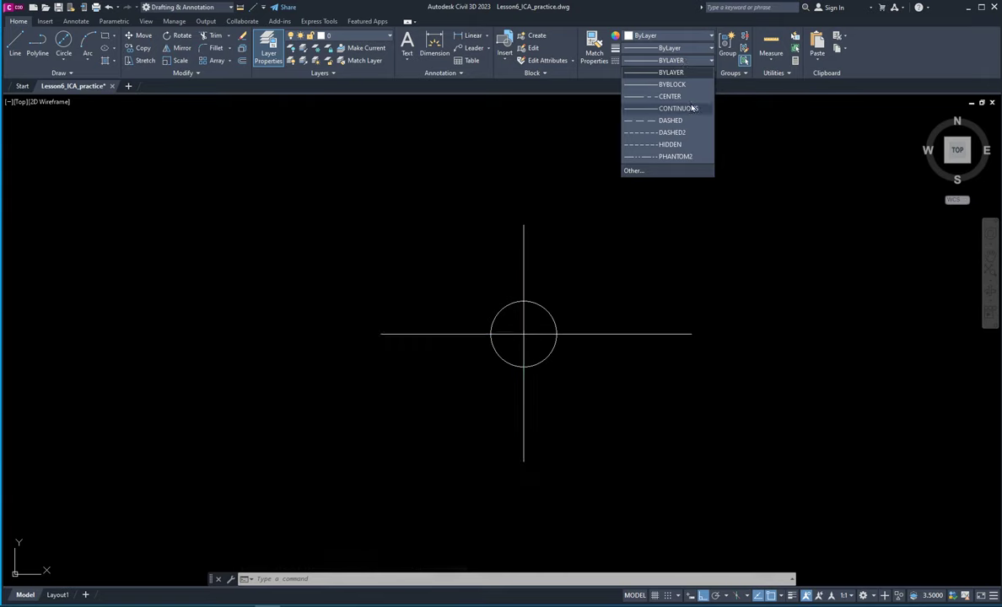
{"action": "left_click", "coordinate": [667, 97]}
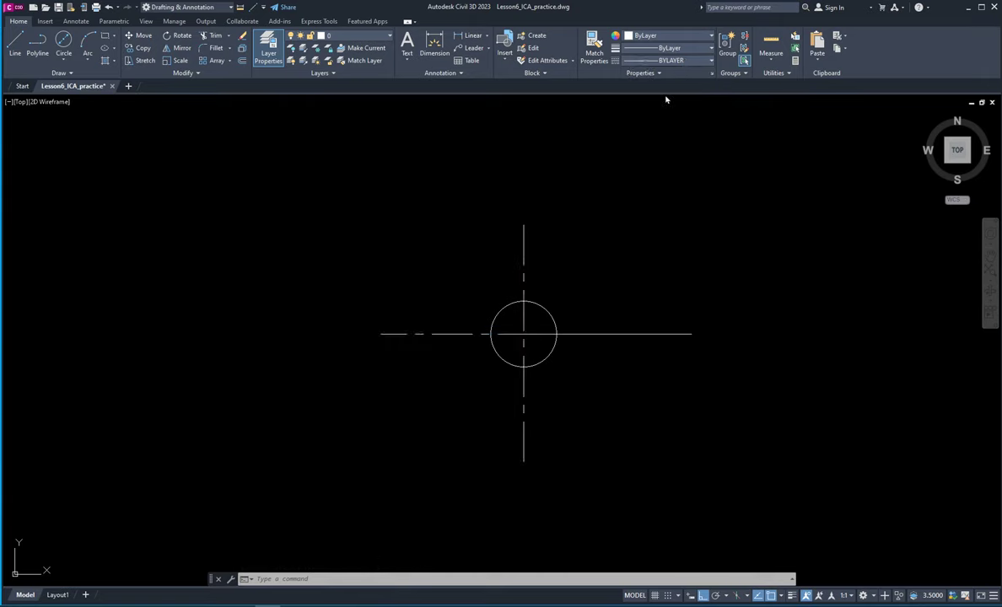
{"action": "key", "text": "Escape"}
{"action": "key", "text": "Escape"}
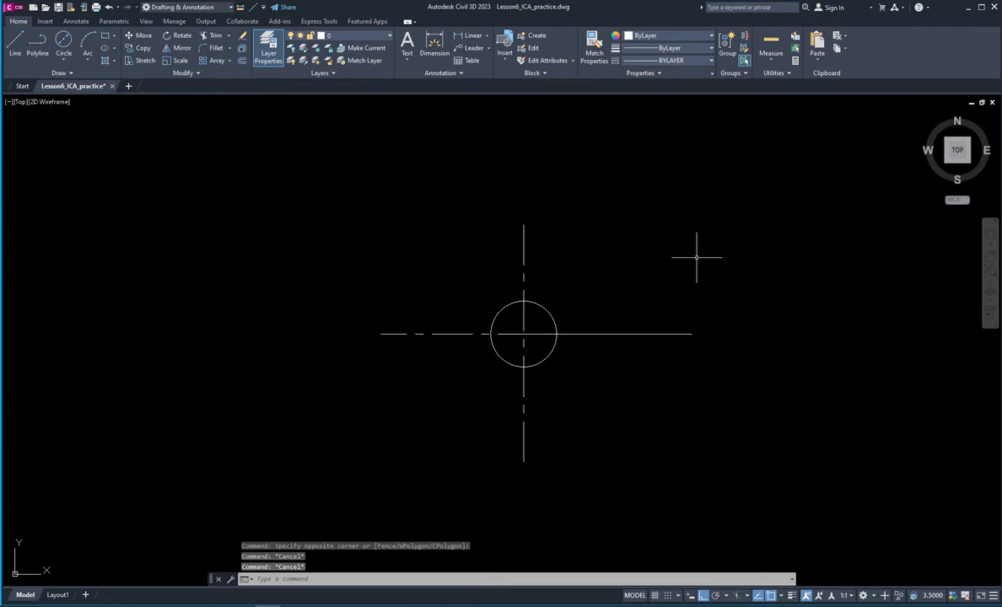
Step: Delete the continuous horizontal line on the right side of the circle
{"action": "left_click", "coordinate": [700, 322]}
{"action": "left_click", "coordinate": [659, 353]}
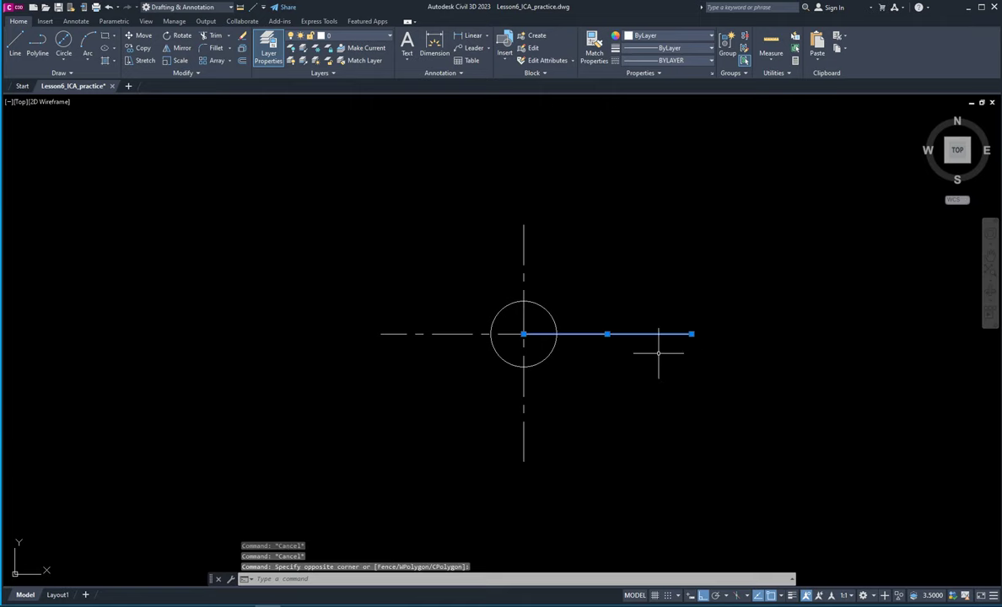
{"action": "key", "text": "Delete"}
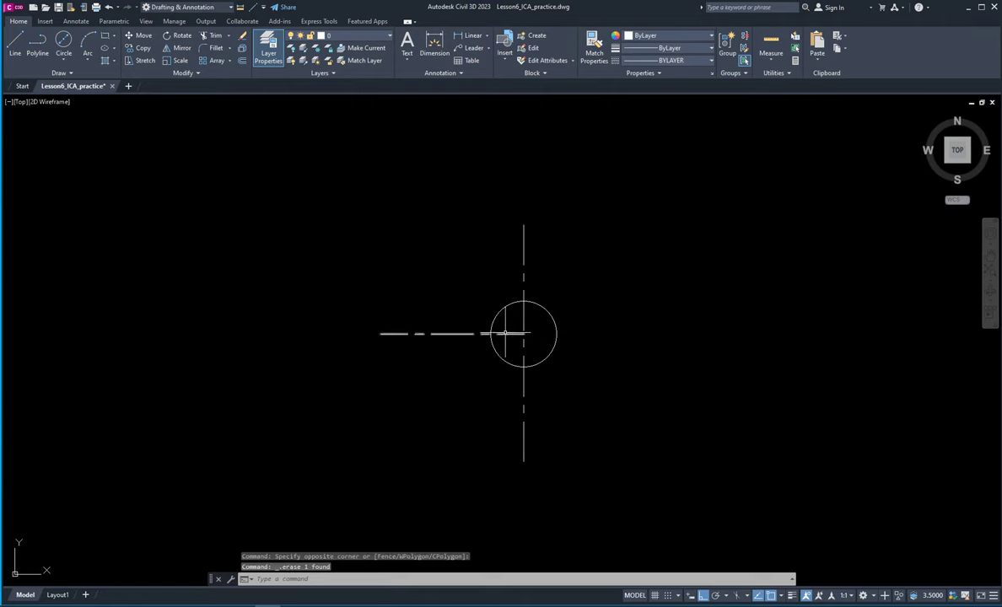
Step: Stretch the horizontal centerline's inner end from the circle's center out past the circle's right edge
{"action": "left_click", "coordinate": [495, 334]}
{"action": "left_click", "coordinate": [523, 334]}
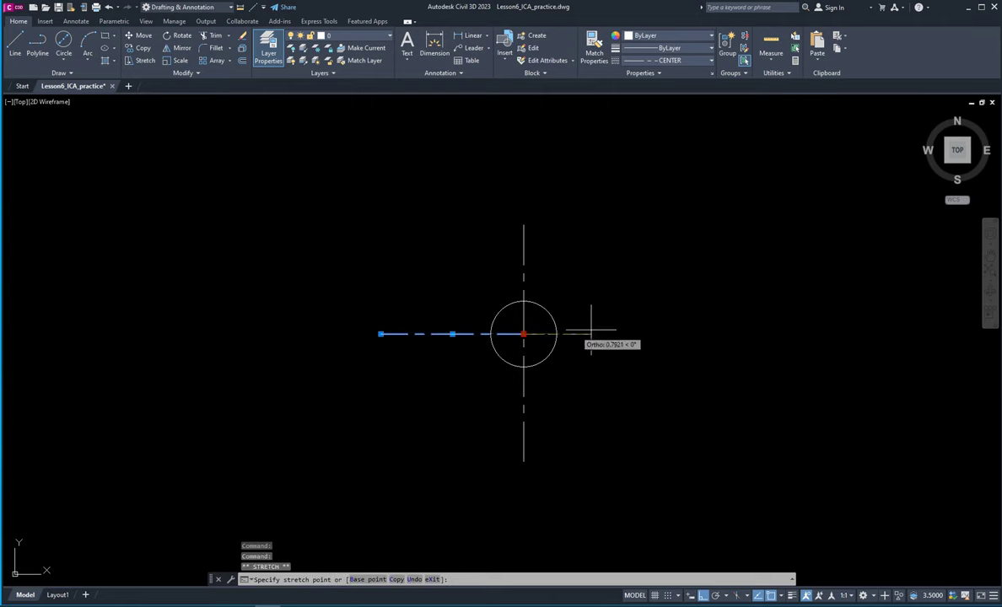
{"action": "left_click", "coordinate": [659, 330]}
{"action": "key", "text": "Escape"}
{"action": "key", "text": "Escape"}
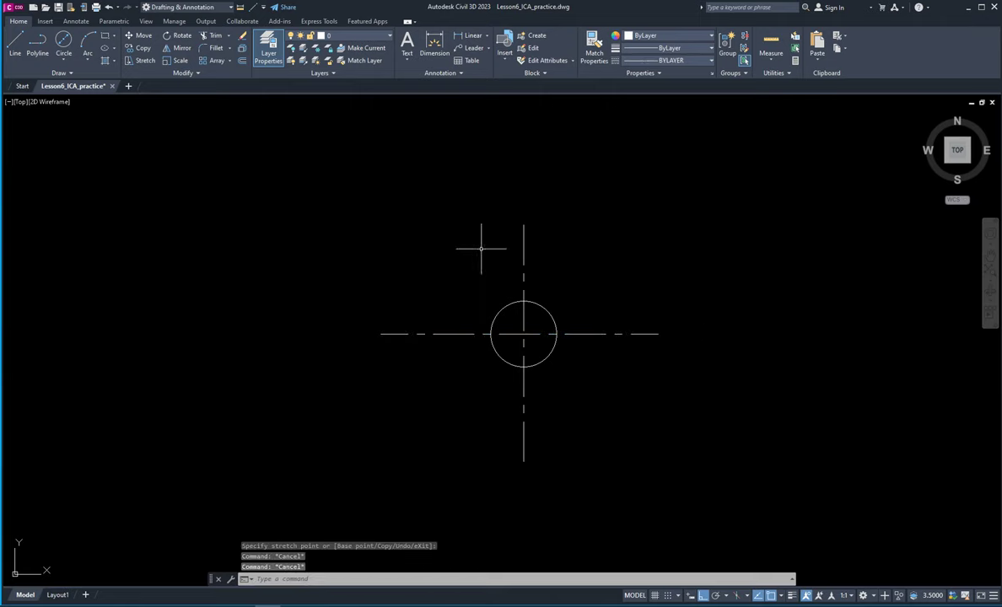
Step: Stretch the vertical centerline's upper end farther above the circle
{"action": "left_click", "coordinate": [524, 242]}
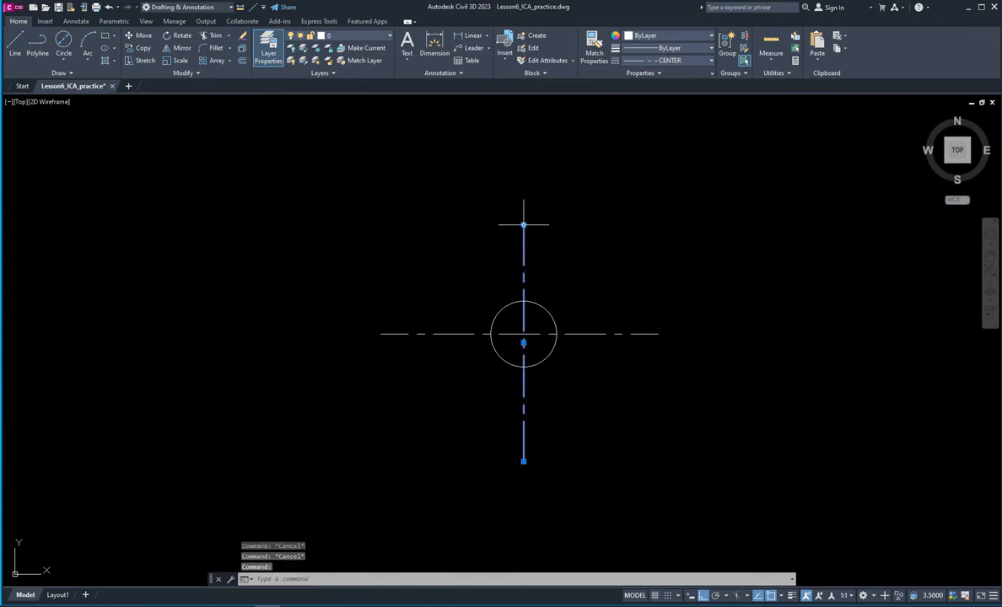
{"action": "left_click", "coordinate": [523, 224]}
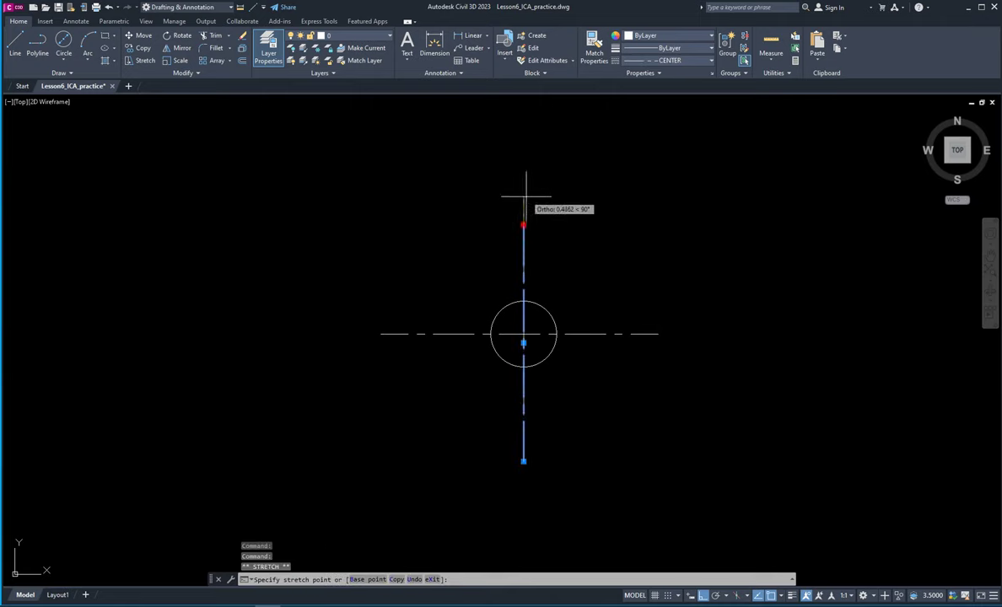
{"action": "left_click", "coordinate": [527, 187]}
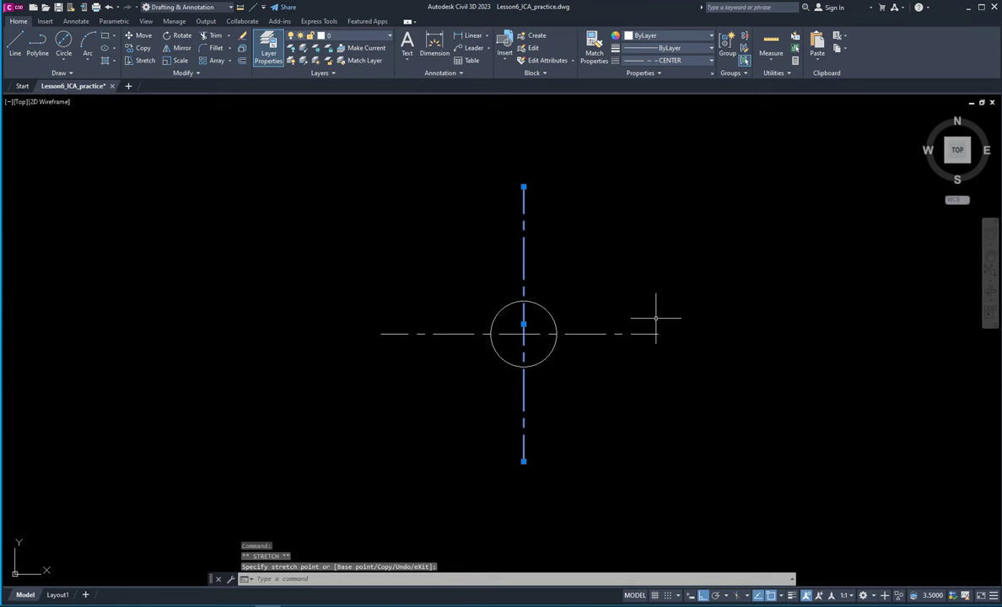
{"action": "key", "text": "Escape"}
{"action": "key", "text": "Escape"}
Step: Shorten the vertical centerline at both ends so that it extends evenly just above and below the circle
{"action": "scroll", "coordinate": [633, 376], "scroll_direction": "down", "scroll_amount": 5}
{"action": "scroll", "coordinate": [628, 389], "scroll_direction": "up", "scroll_amount": 1}
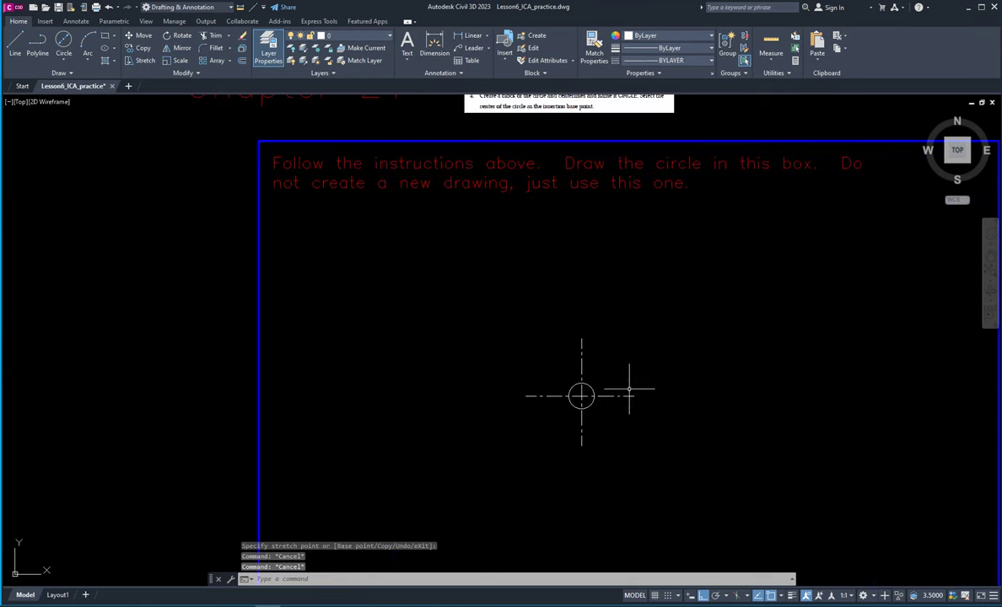
{"action": "left_click", "coordinate": [581, 356]}
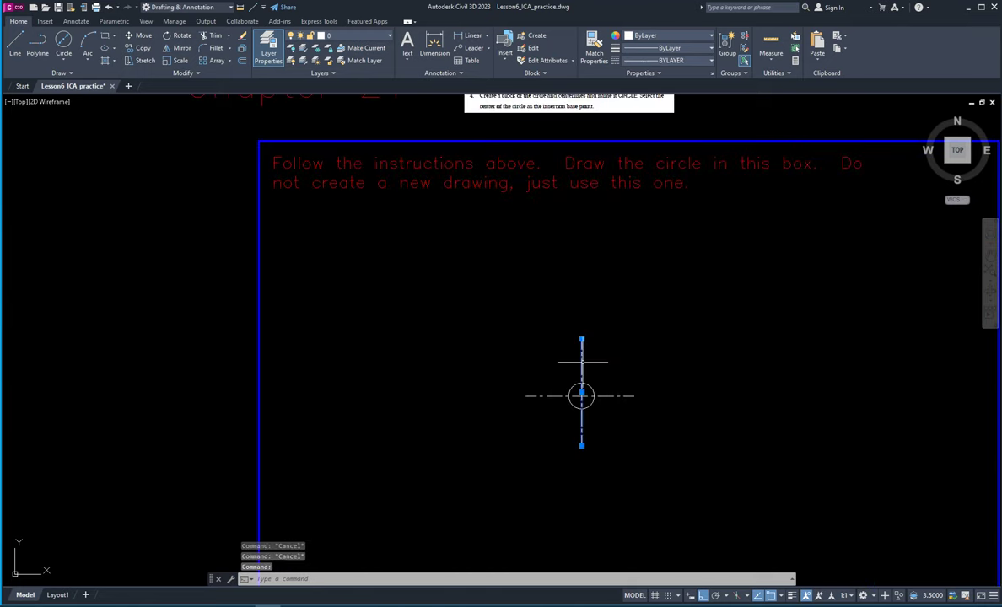
{"action": "left_click", "coordinate": [581, 339]}
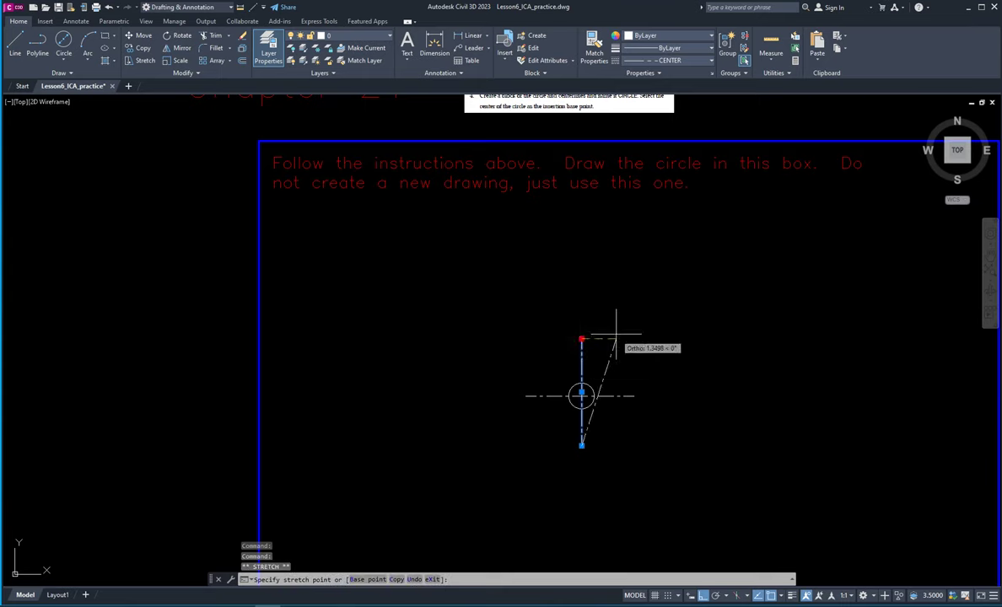
{"action": "left_click", "coordinate": [581, 356]}
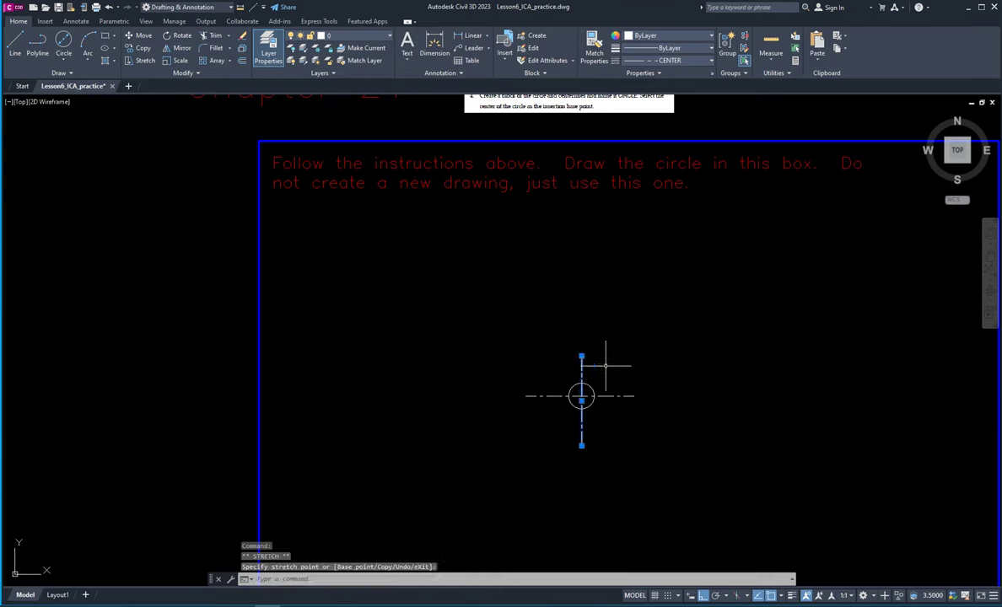
{"action": "left_click", "coordinate": [581, 445]}
{"action": "left_click", "coordinate": [582, 429]}
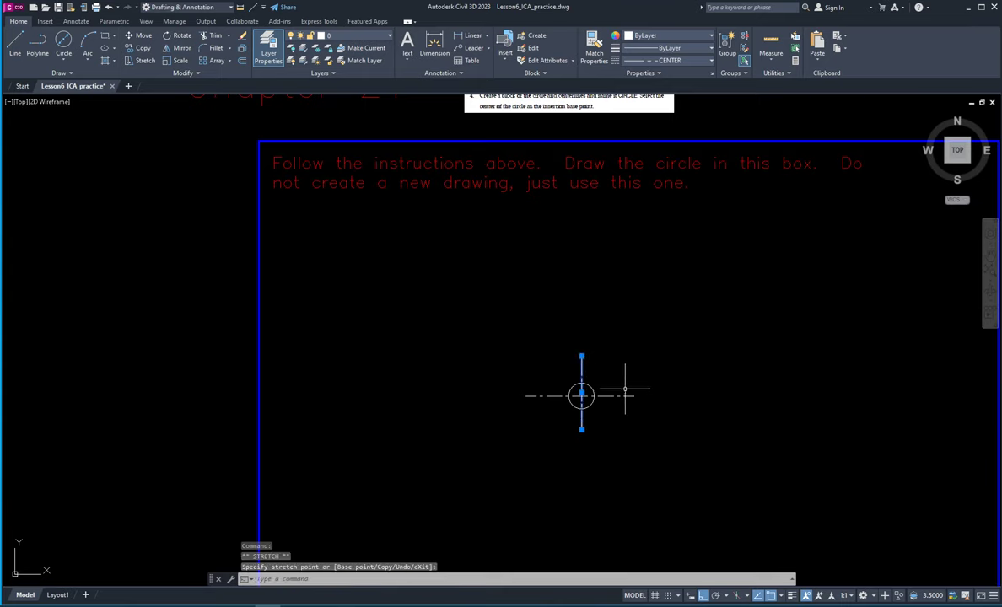
Step: Shorten the horizontal centerline at both ends to match the vertical one, and turn Ortho mode off
{"action": "left_click", "coordinate": [632, 396]}
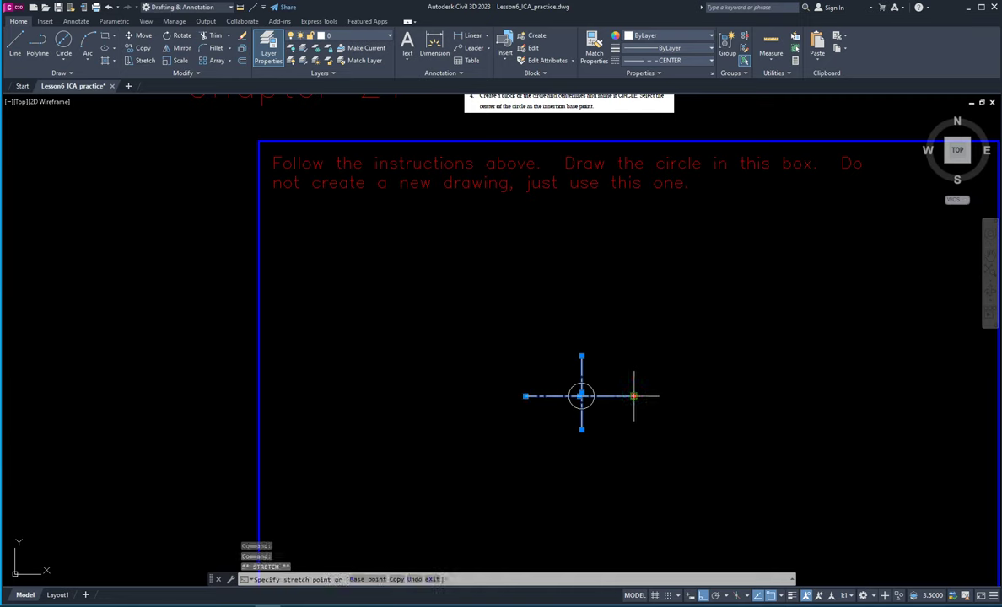
{"action": "left_click", "coordinate": [618, 397]}
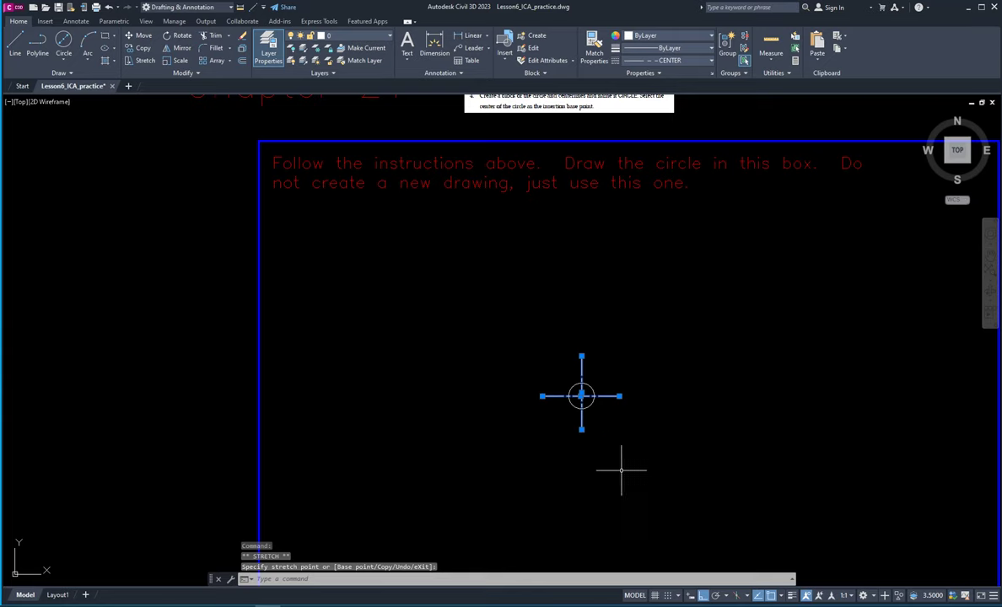
{"action": "left_click", "coordinate": [699, 597]}
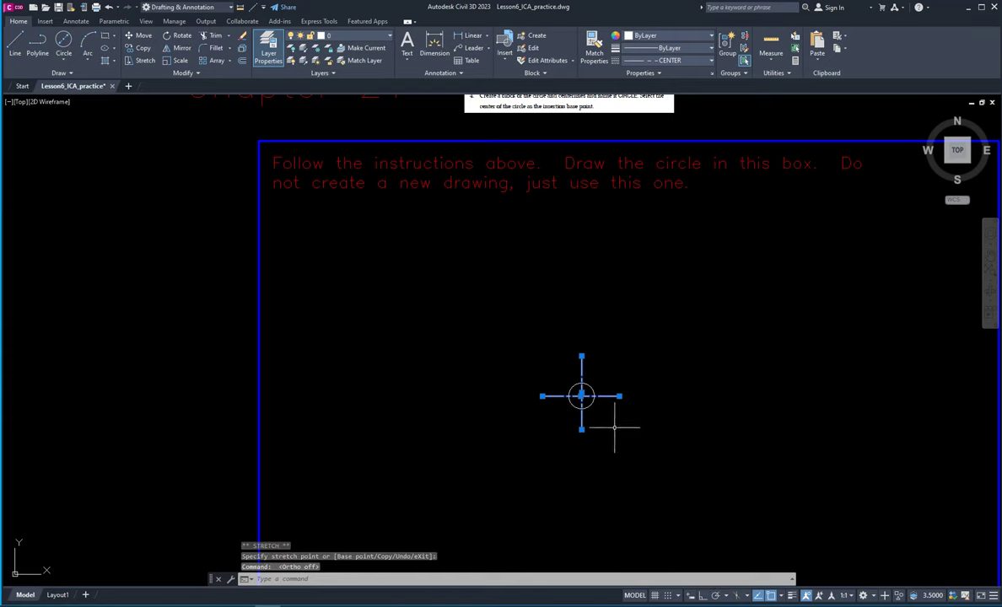
{"action": "scroll", "coordinate": [615, 419], "scroll_direction": "up", "scroll_amount": 6}
{"action": "key", "text": "Escape"}
Step: Start a block definition named circle and pick the circle's center as its insertion base point
{"action": "scroll", "coordinate": [646, 426], "scroll_direction": "down", "scroll_amount": 3}
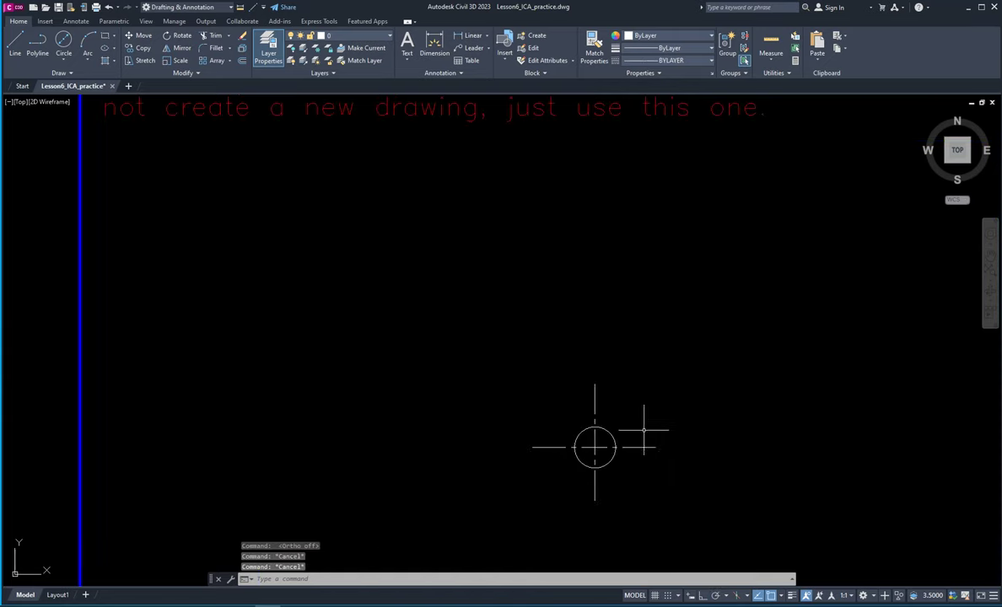
{"action": "scroll", "coordinate": [590, 452], "scroll_direction": "up", "scroll_amount": 3}
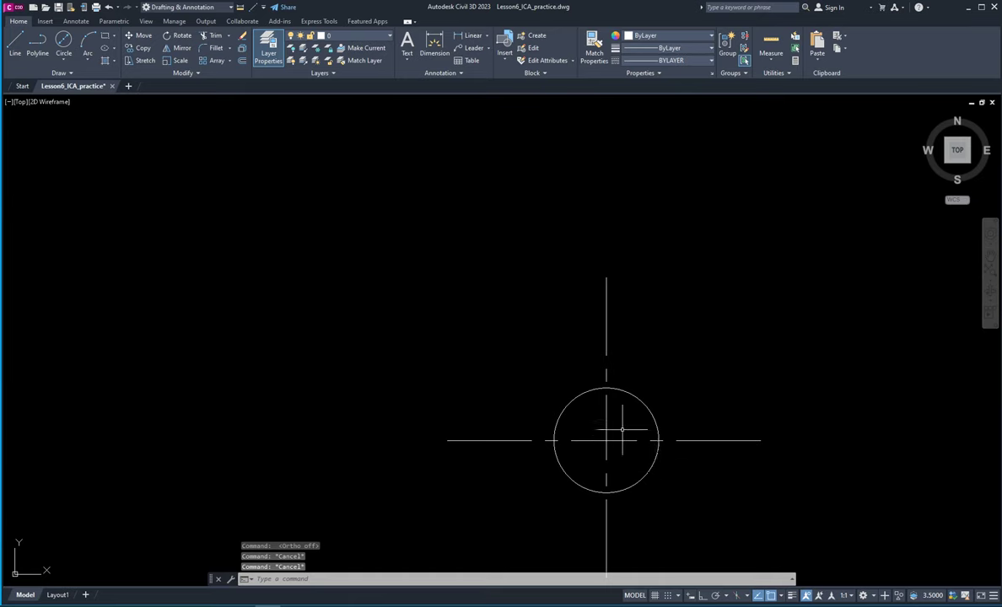
{"action": "scroll", "coordinate": [685, 468], "scroll_direction": "down", "scroll_amount": 2}
{"action": "middle_click_drag", "start_coordinate": [686, 469], "coordinate": [523, 402]}
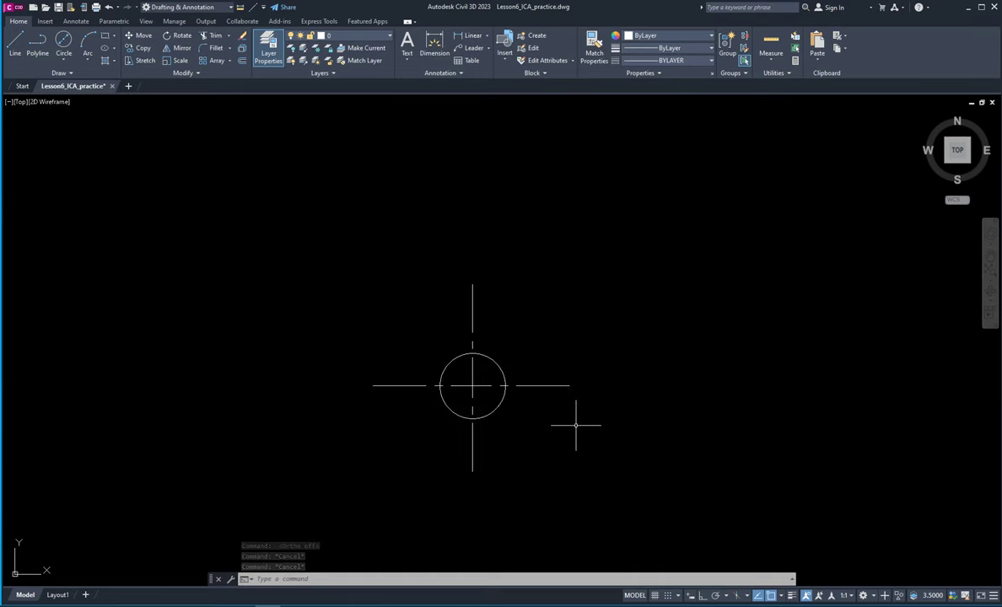
{"action": "type", "text": "blo"}
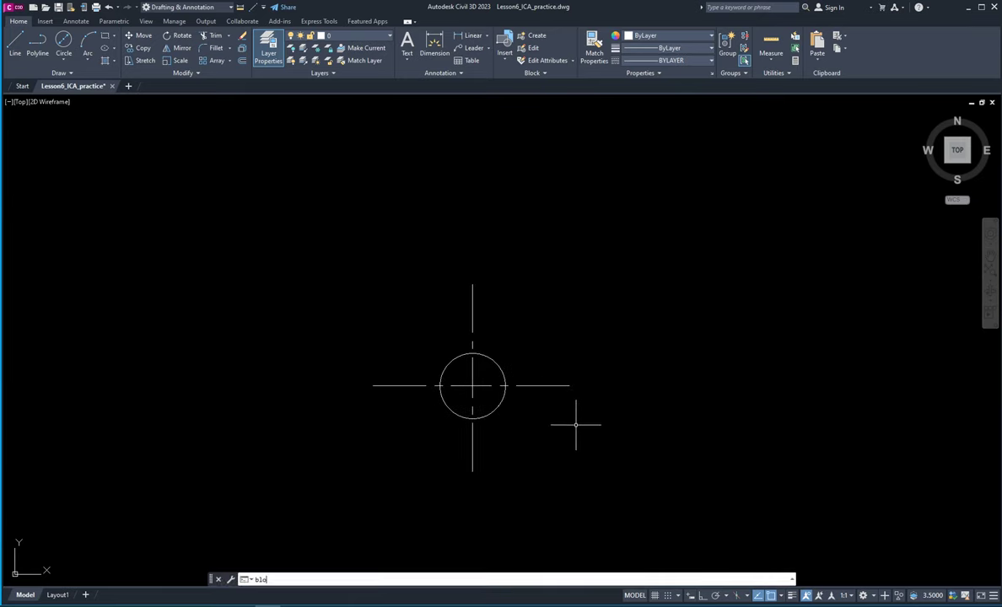
{"action": "type", "text": "ck"}
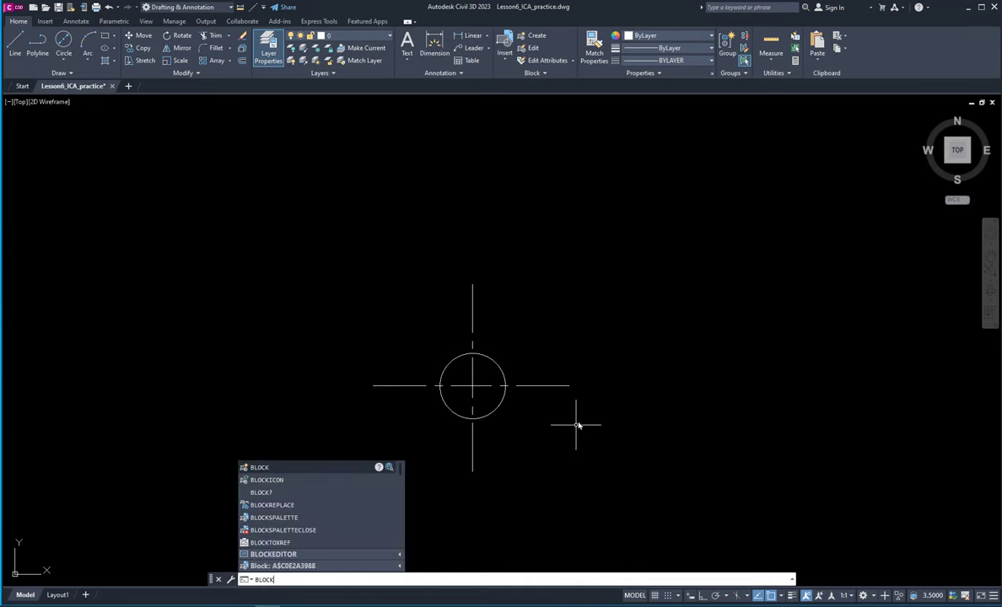
{"action": "left_click", "coordinate": [321, 468]}
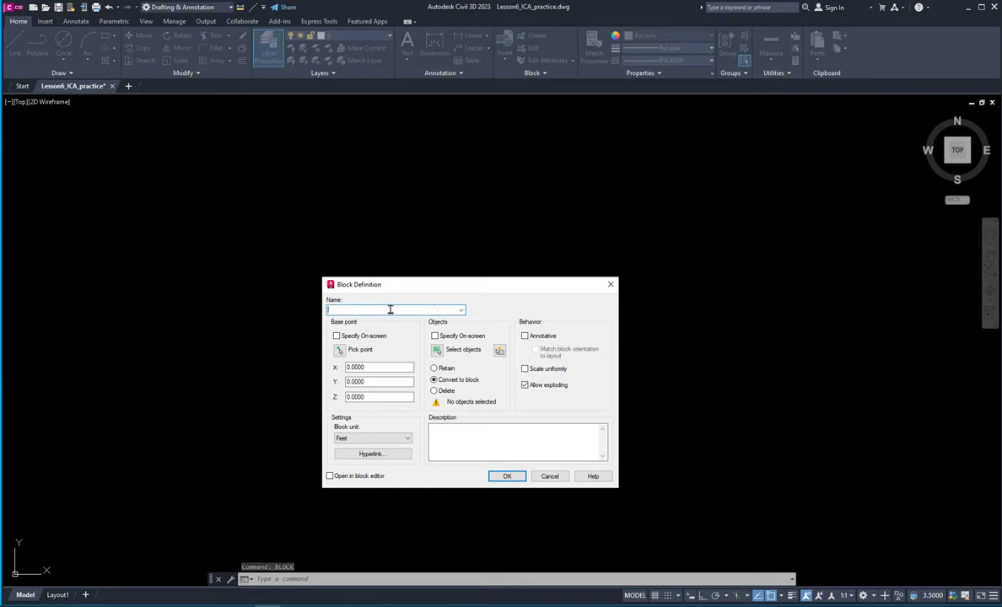
{"action": "type", "text": "circle"}
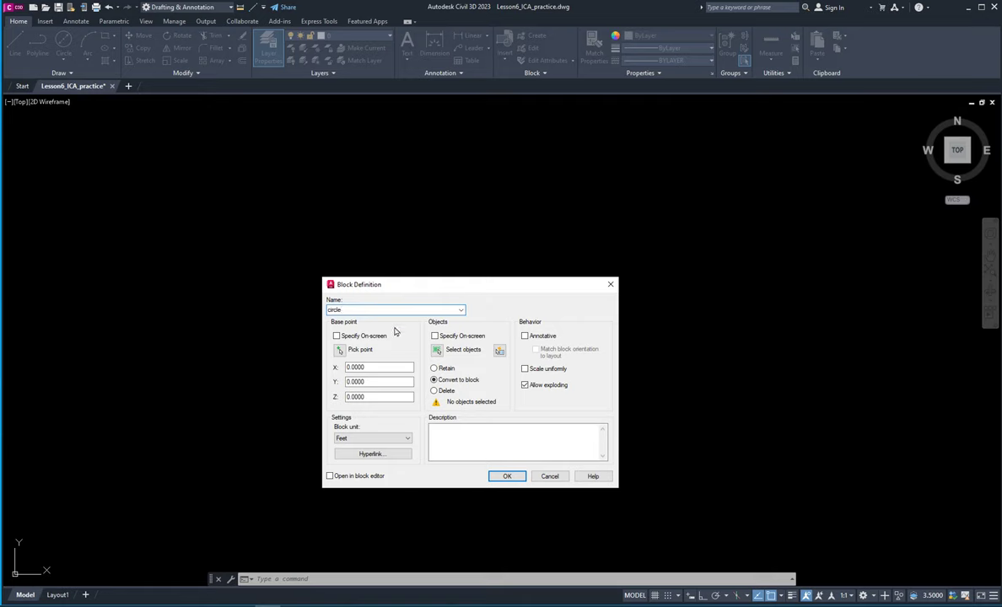
{"action": "left_click", "coordinate": [339, 352]}
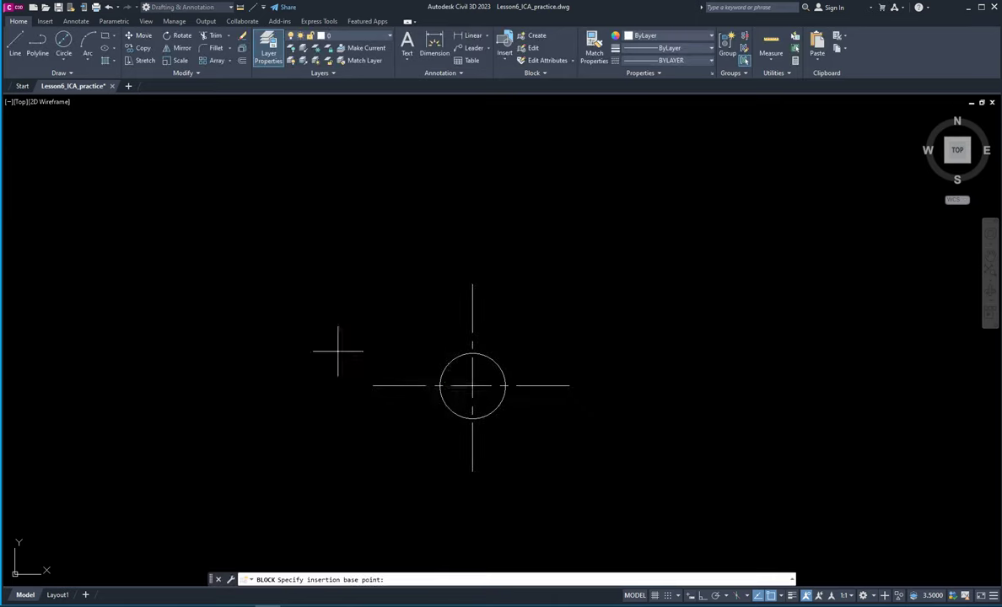
{"action": "left_click", "coordinate": [473, 386]}
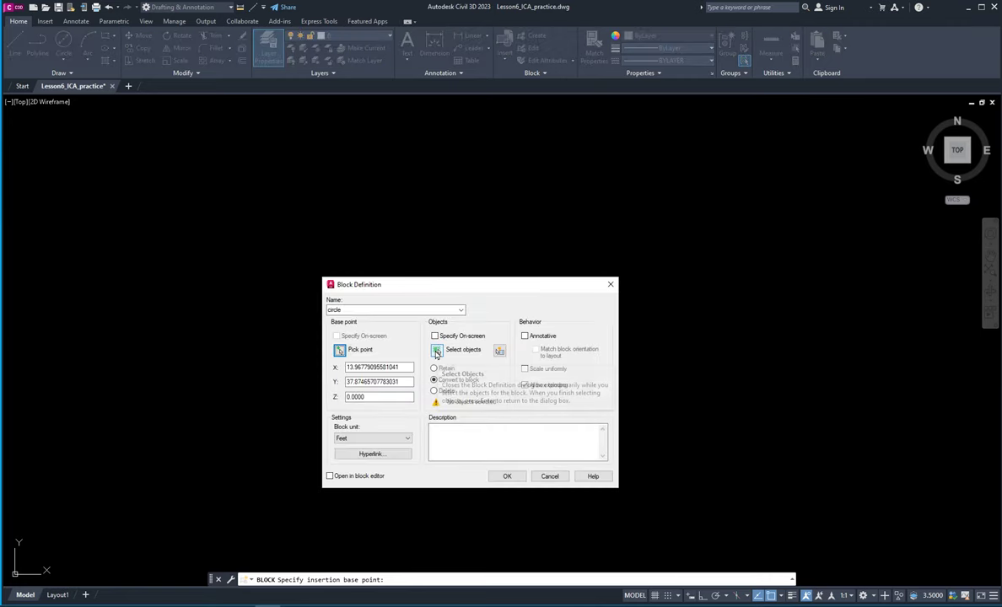
Step: Select the circle and both centerlines as the objects for the circle block
{"action": "left_click", "coordinate": [437, 352]}
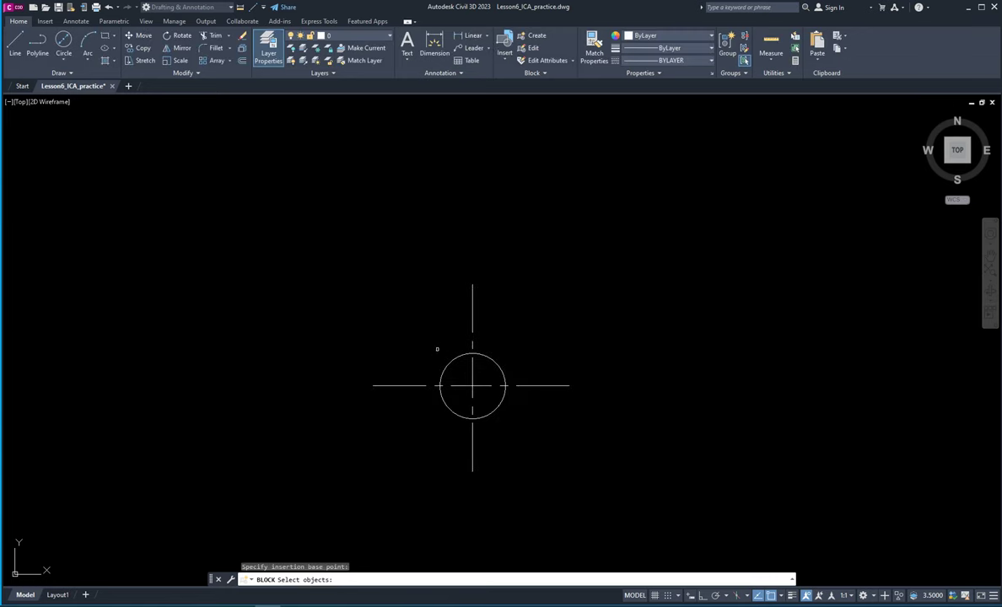
{"action": "left_click", "coordinate": [616, 244]}
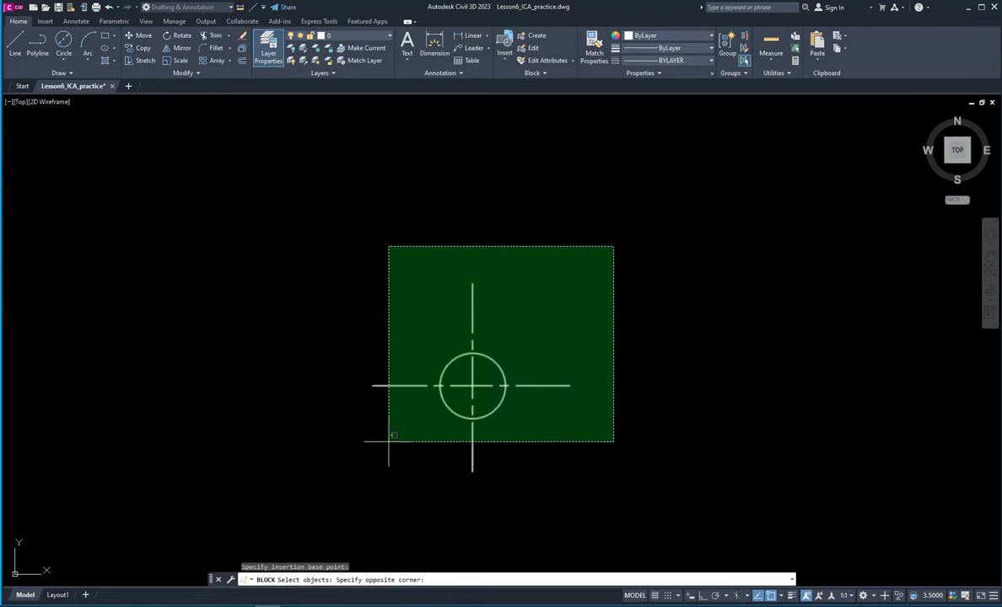
{"action": "left_click", "coordinate": [334, 496]}
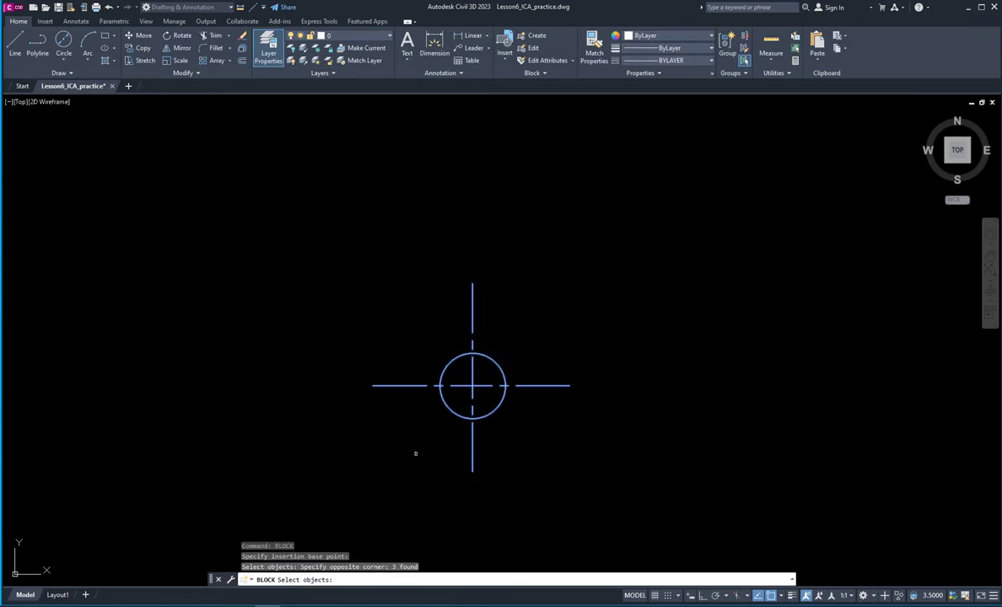
{"action": "key", "text": "Return"}
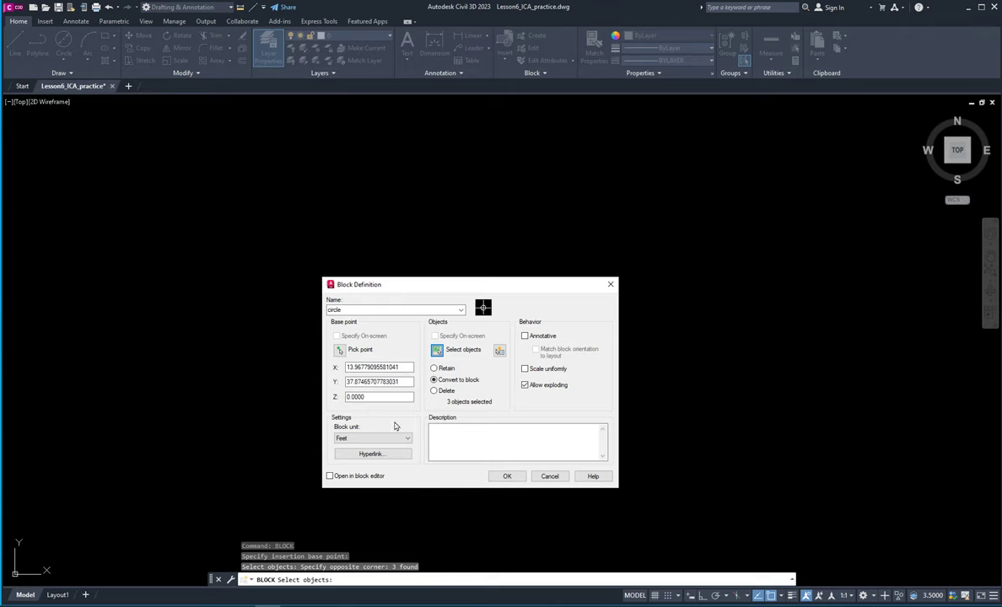
Step: Set the block unit to Unitless and complete the circle block definition
{"action": "left_click", "coordinate": [366, 439]}
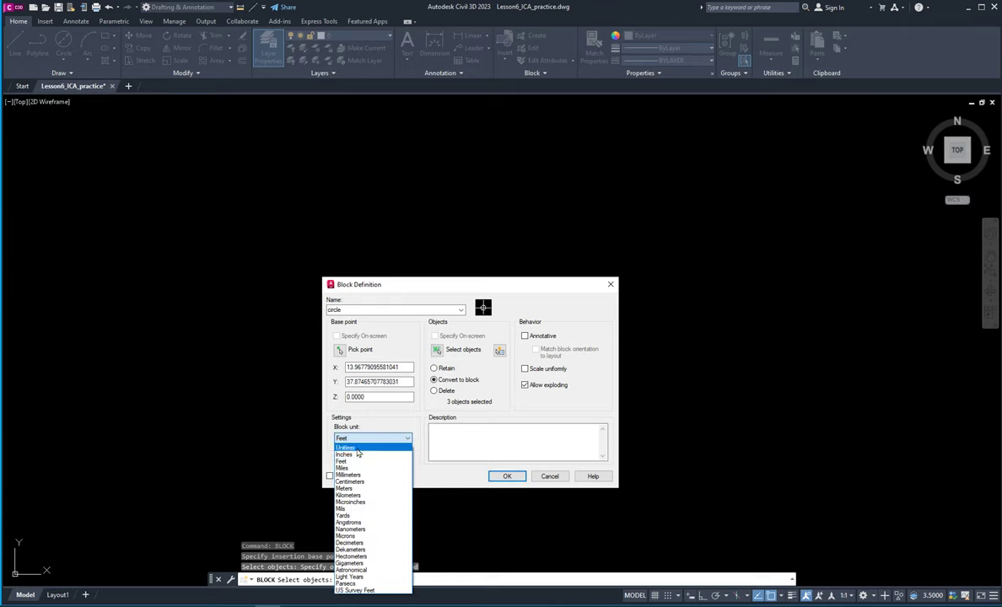
{"action": "left_click", "coordinate": [364, 447]}
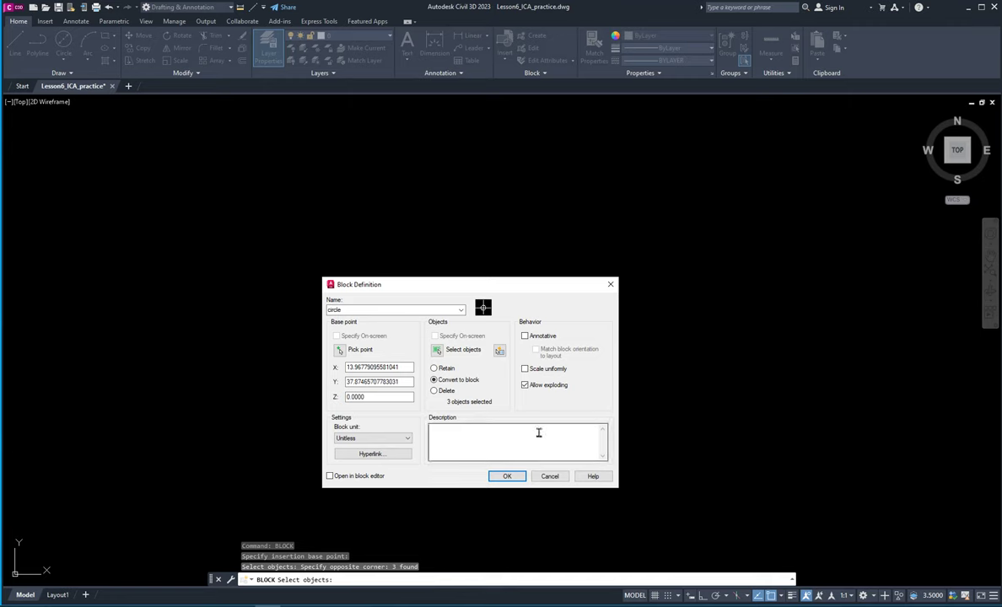
{"action": "left_click", "coordinate": [507, 477]}
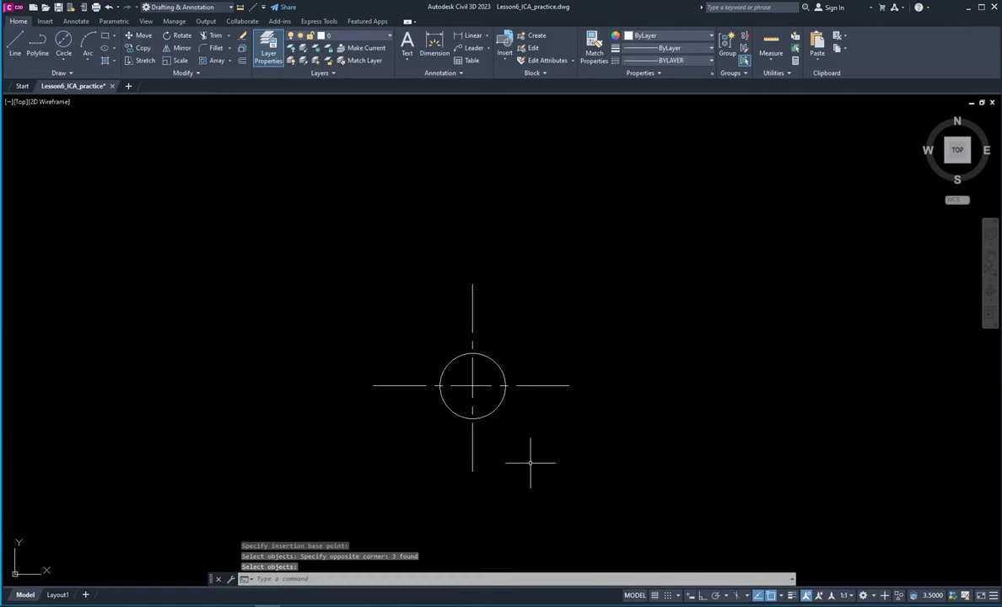
{"action": "key", "text": "Escape"}
{"action": "key", "text": "Escape"}
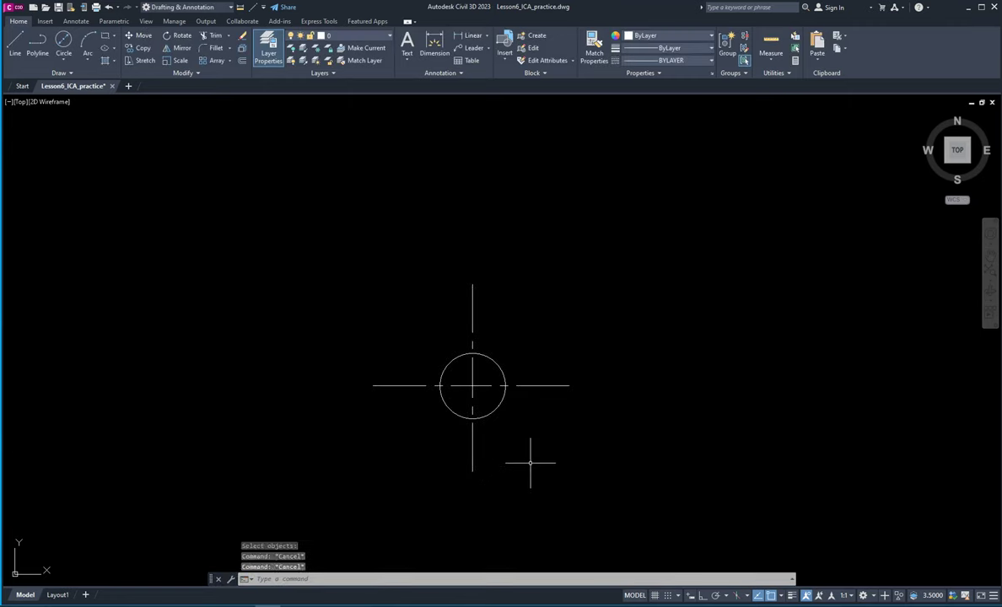
Step: Move the circle block up and to the right by its center grip, and deselect it
{"action": "left_click", "coordinate": [496, 405]}
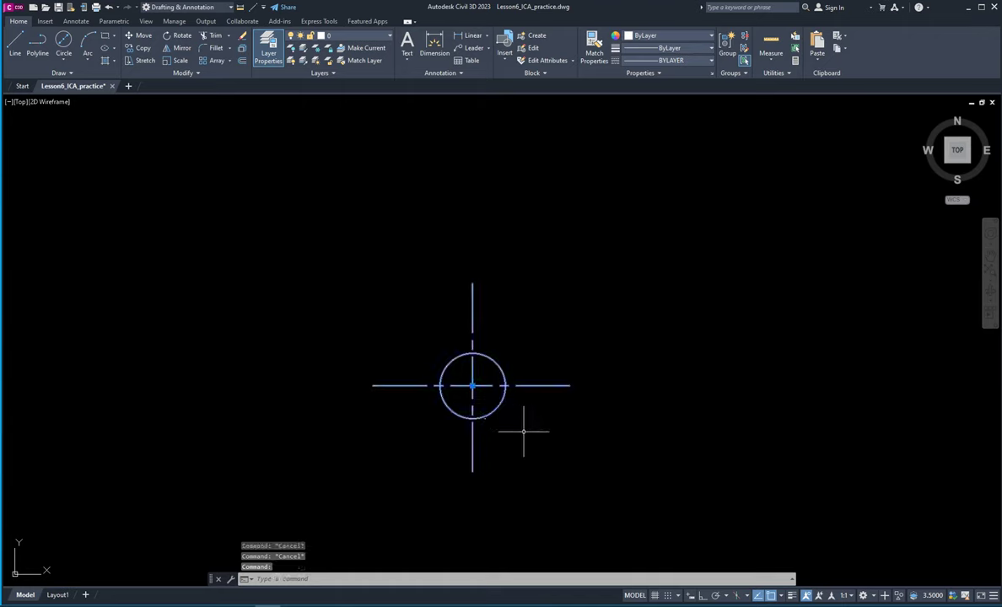
{"action": "left_click", "coordinate": [472, 386]}
{"action": "left_click", "coordinate": [588, 345]}
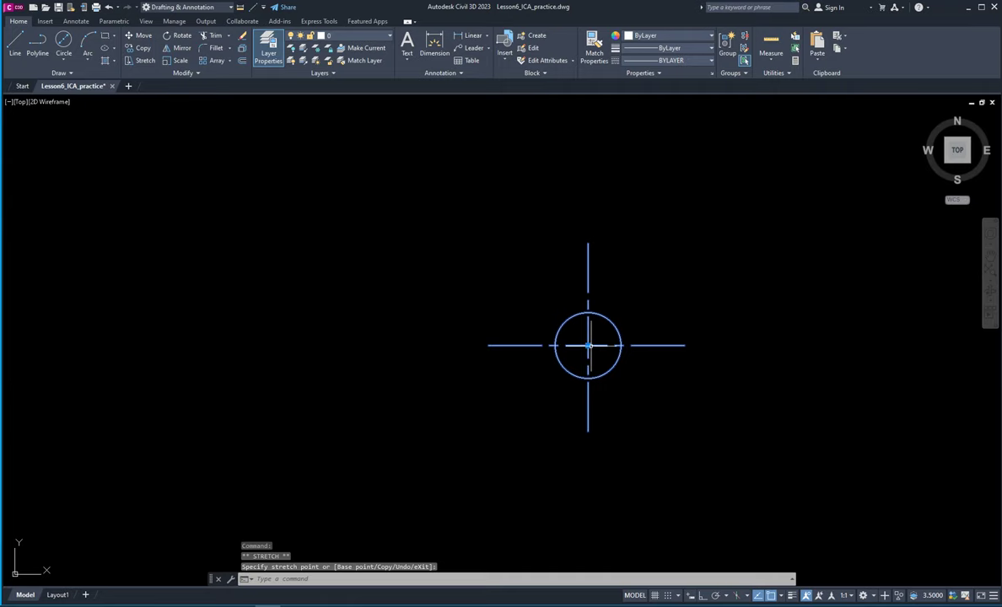
{"action": "key", "text": "Escape"}
{"action": "key", "text": "Escape"}
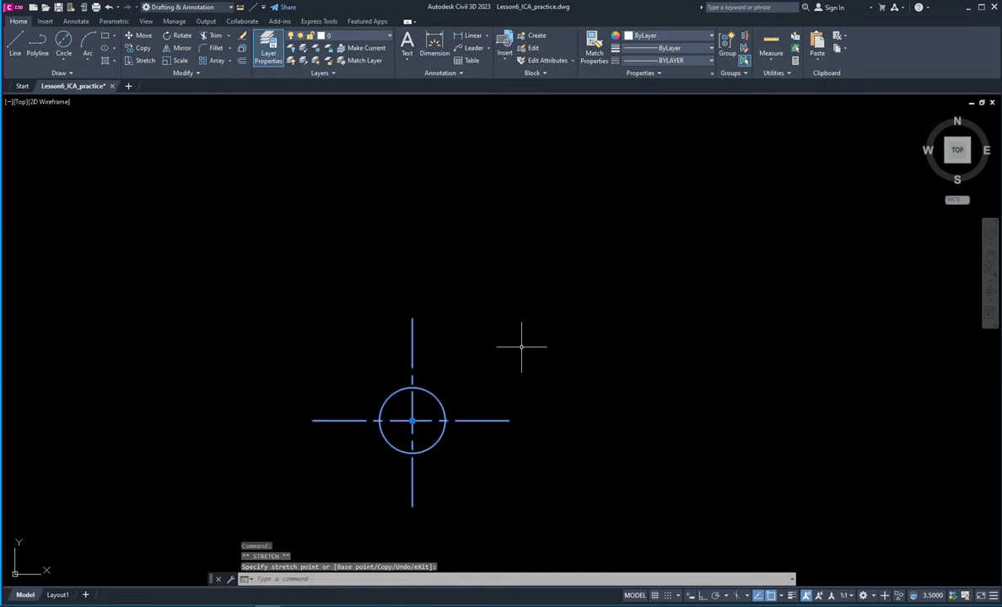
Step: Insert the circle block at a uniform scale of 1 in the empty Exercise 24-2 box
{"action": "scroll", "coordinate": [523, 346], "scroll_direction": "down", "scroll_amount": 5}
{"action": "scroll", "coordinate": [497, 363], "scroll_direction": "up", "scroll_amount": 3}
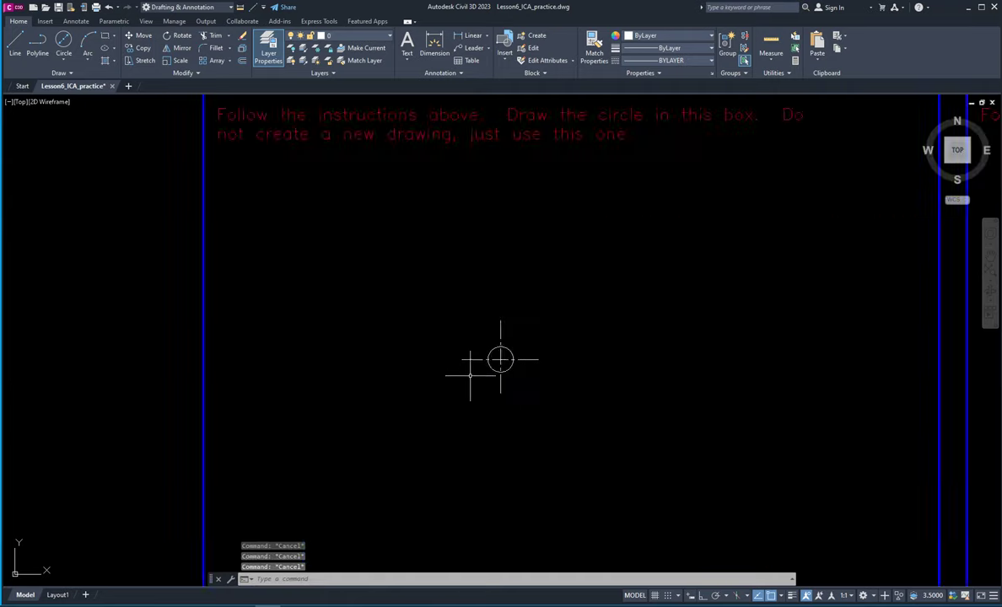
{"action": "scroll", "coordinate": [546, 398], "scroll_direction": "down", "scroll_amount": 4}
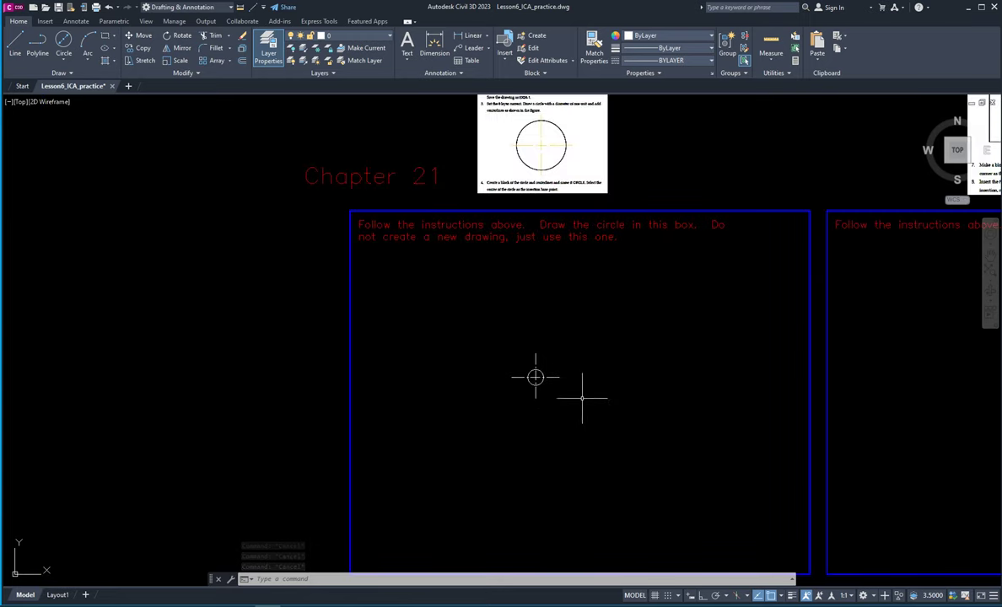
{"action": "middle_click_drag", "start_coordinate": [696, 407], "coordinate": [363, 415]}
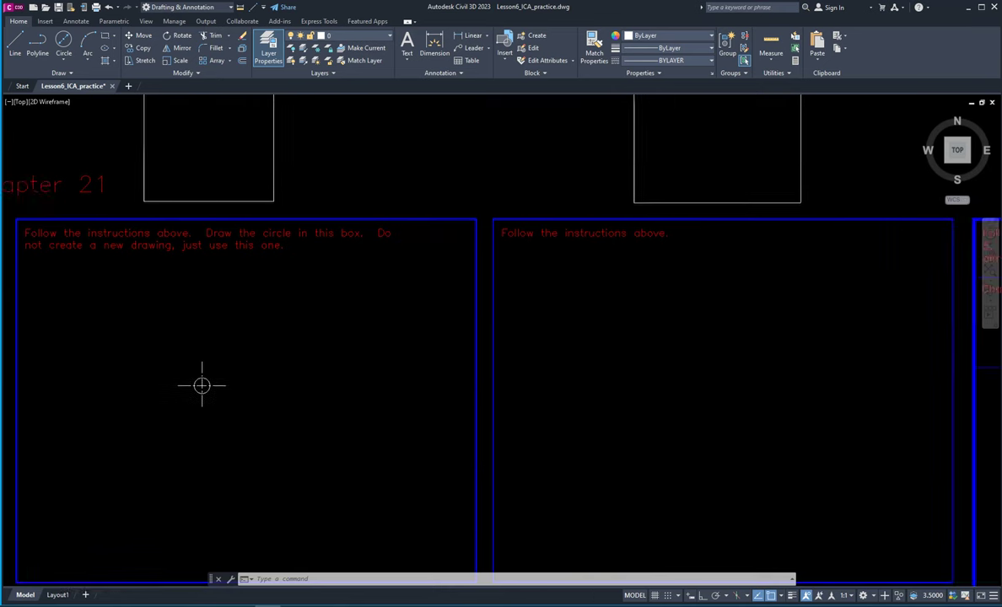
{"action": "middle_click_drag", "start_coordinate": [302, 364], "coordinate": [336, 454]}
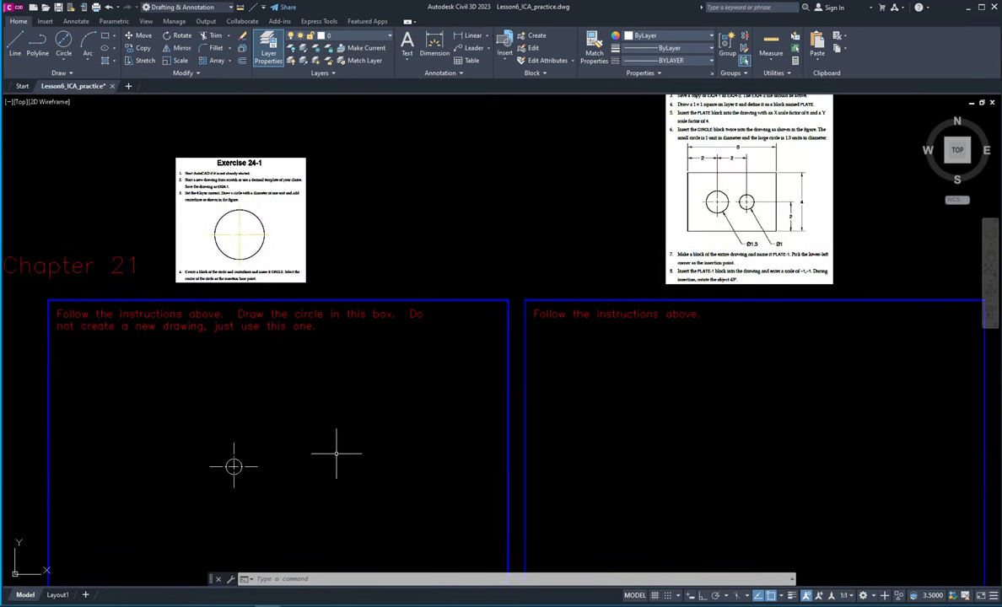
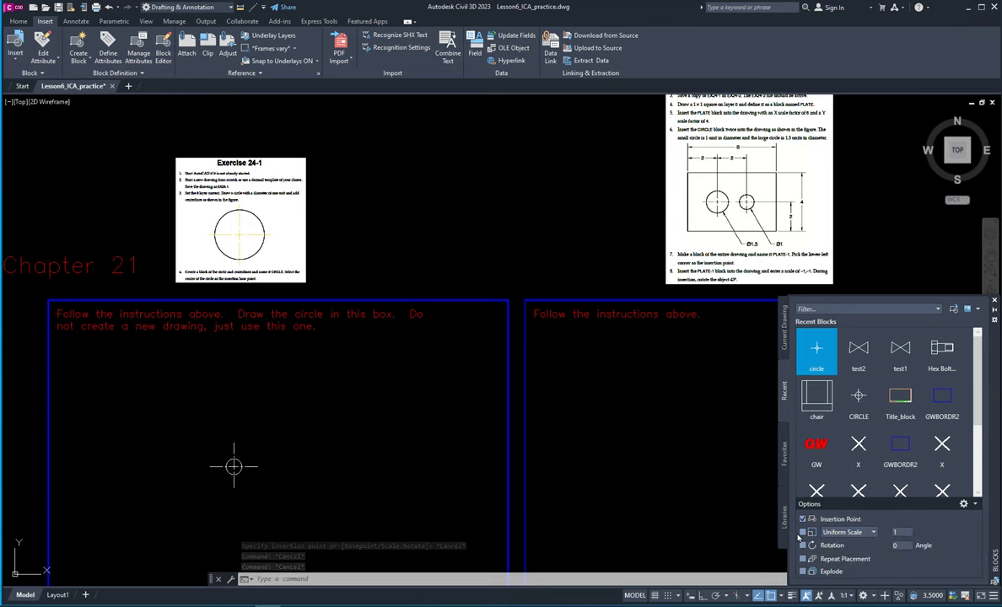
{"action": "left_click", "coordinate": [901, 532]}
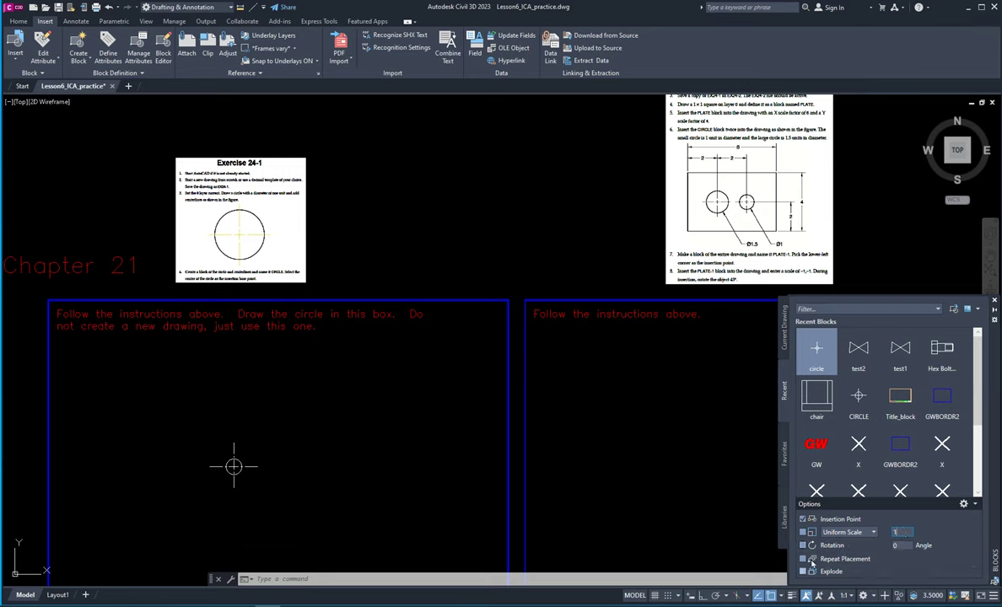
{"action": "key", "text": "Return"}
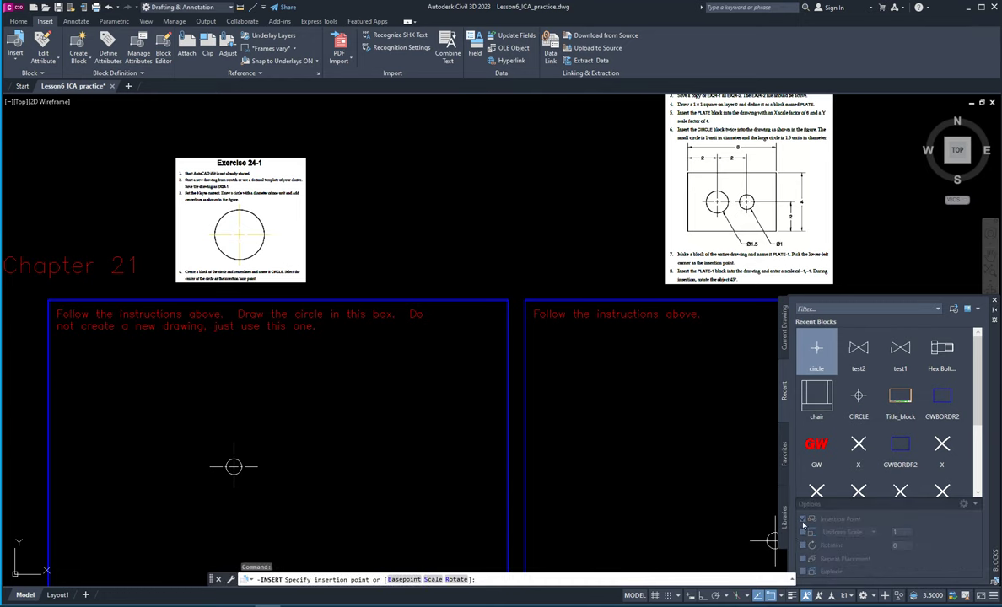
{"action": "left_click", "coordinate": [630, 428]}
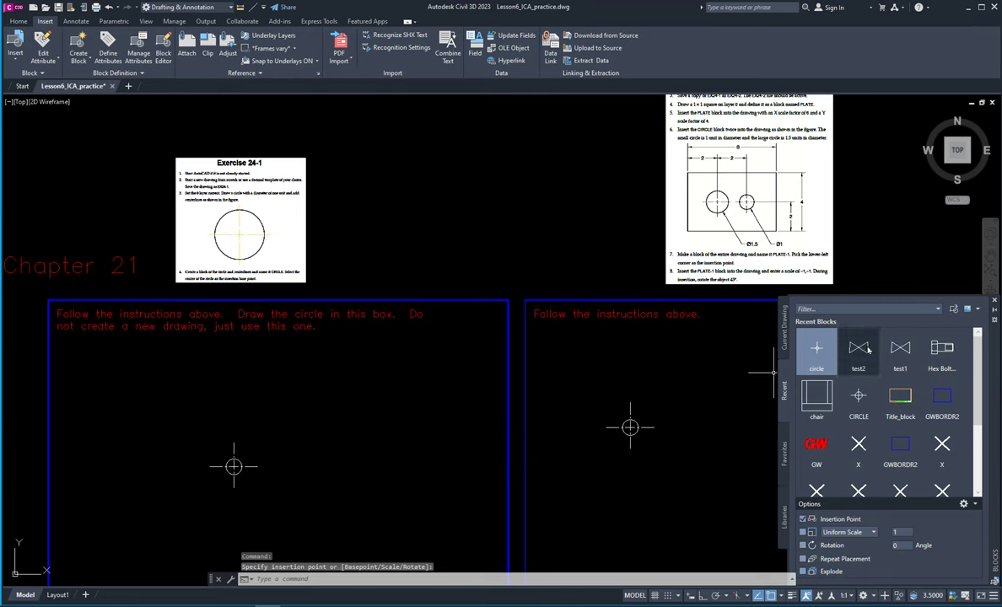
Step: Insert a second copy of the circle block in the Exercise 24-1 box, above and to the right of the original
{"action": "left_click", "coordinate": [816, 351]}
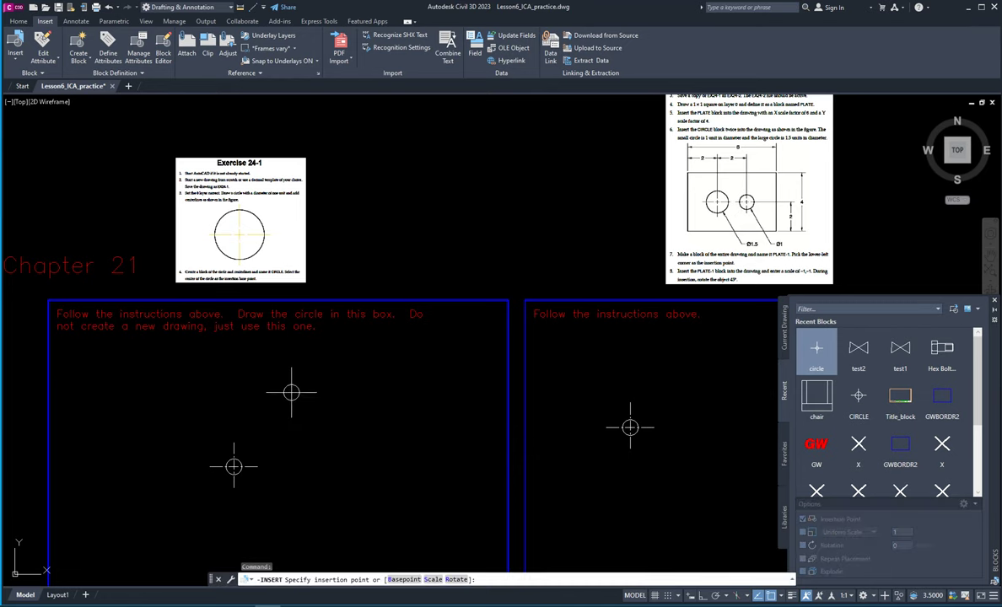
{"action": "left_click", "coordinate": [334, 421]}
{"action": "key", "text": "Escape"}
{"action": "key", "text": "Escape"}
{"action": "key", "text": "Escape"}
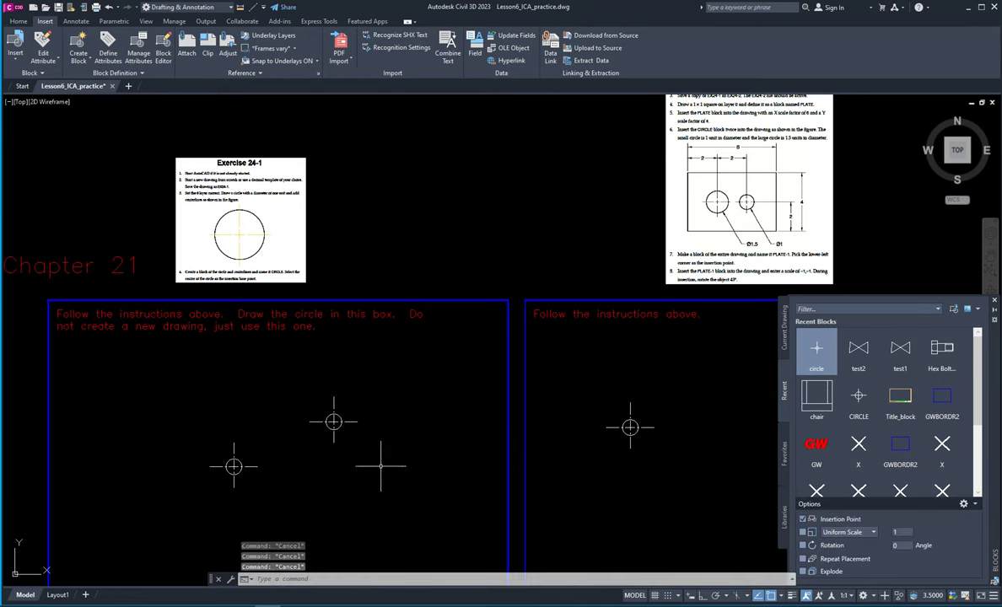
Step: Delete the circle block from the Exercise 24-2 box
{"action": "left_click", "coordinate": [677, 382]}
{"action": "left_click", "coordinate": [605, 449]}
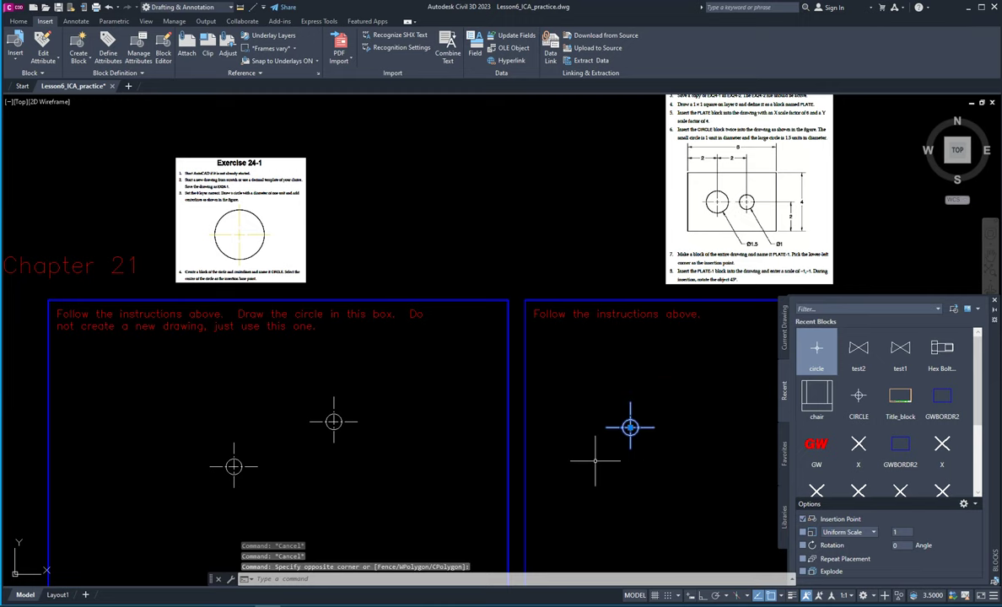
{"action": "key", "text": "Delete"}
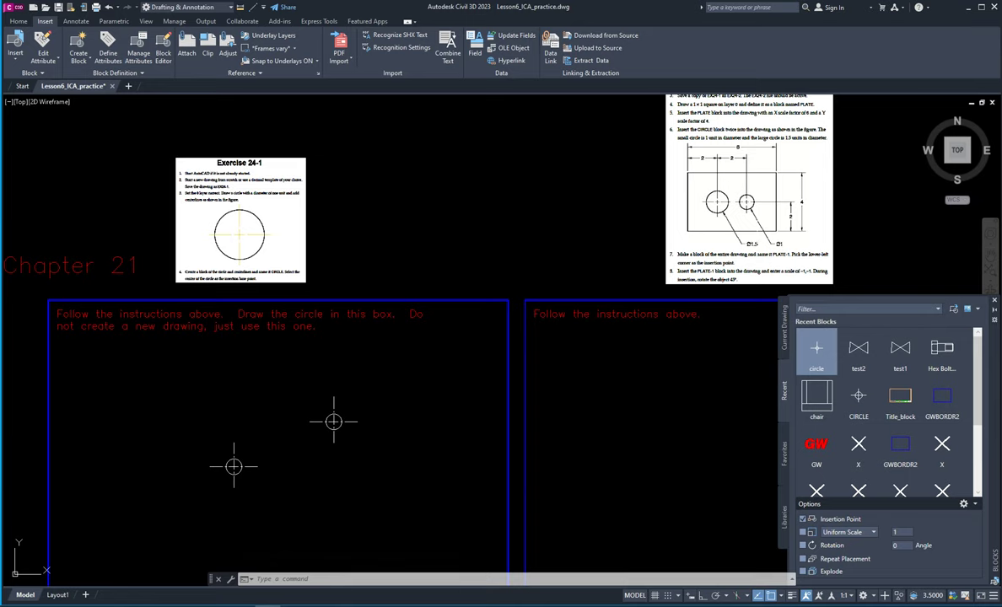
{"action": "left_click", "coordinate": [607, 323]}
{"action": "key", "text": "Escape"}
{"action": "key", "text": "Escape"}
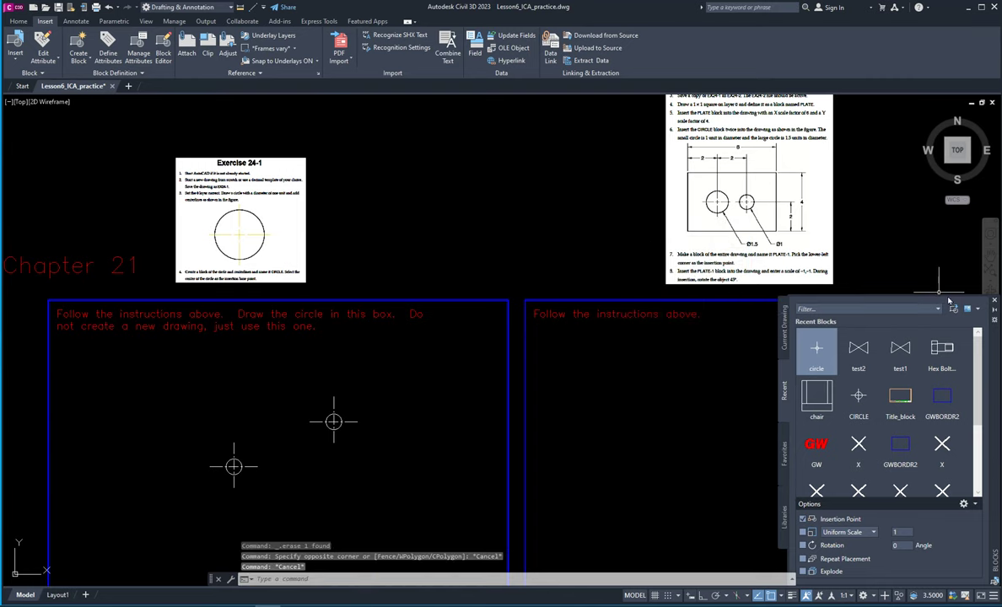
Step: Close the Blocks palette and examine the Exercise 24-2 instructions and plate figure
{"action": "left_click", "coordinate": [993, 299]}
{"action": "middle_click_drag", "start_coordinate": [884, 213], "coordinate": [796, 329]}
{"action": "scroll", "coordinate": [796, 329], "scroll_direction": "up", "scroll_amount": 3}
{"action": "scroll", "coordinate": [772, 275], "scroll_direction": "down", "scroll_amount": 3}
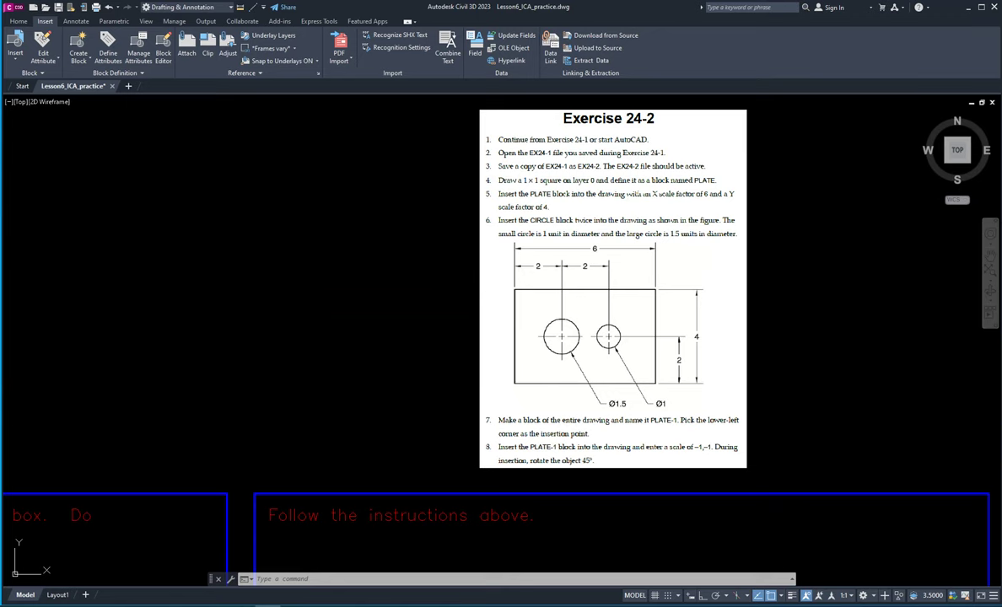
{"action": "scroll", "coordinate": [160, 283], "scroll_direction": "down", "scroll_amount": 4}
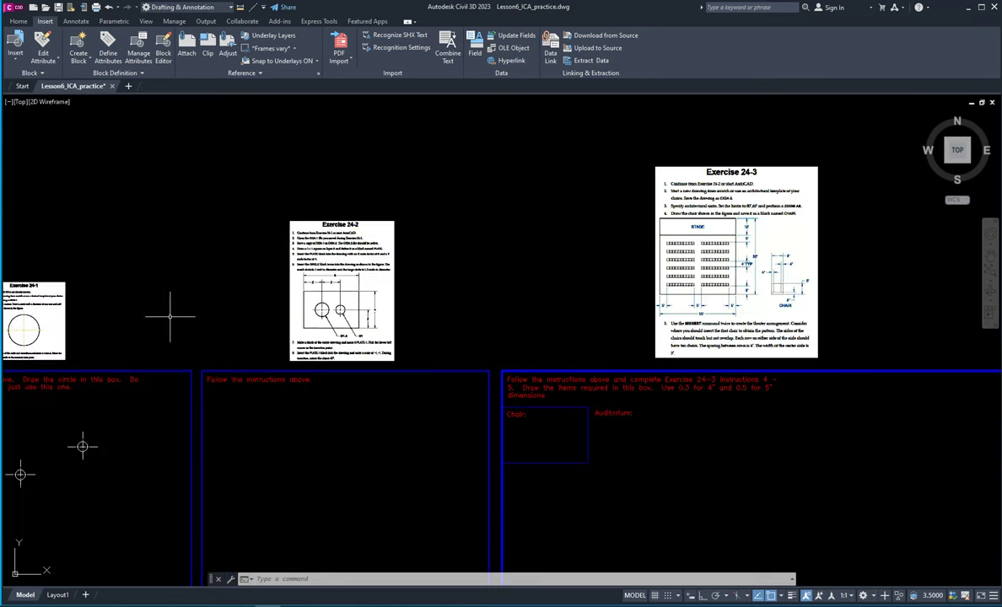
{"action": "middle_click_drag", "start_coordinate": [174, 319], "coordinate": [305, 331]}
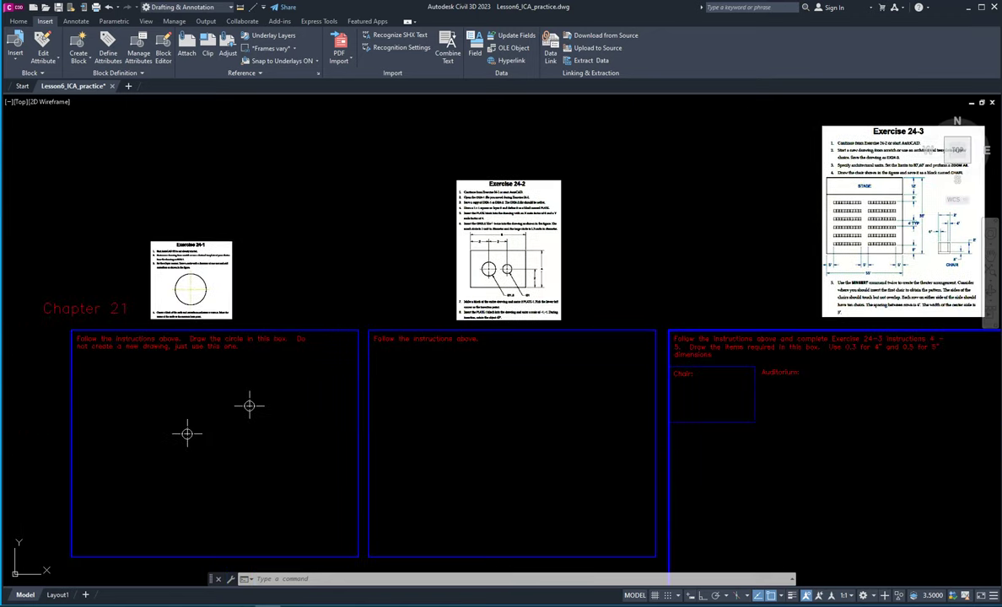
{"action": "scroll", "coordinate": [500, 228], "scroll_direction": "up", "scroll_amount": 3}
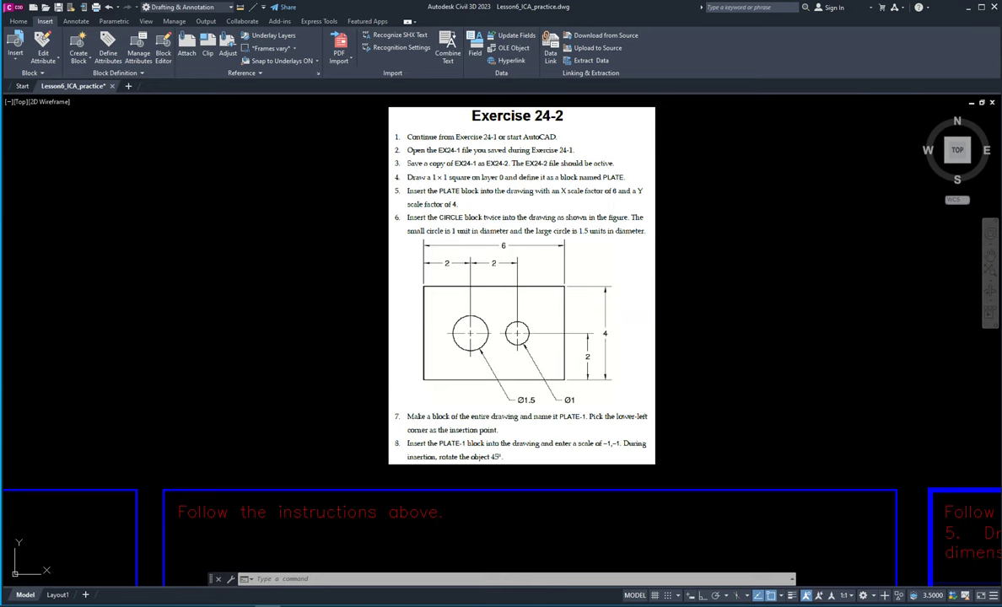
{"action": "scroll", "coordinate": [544, 341], "scroll_direction": "down", "scroll_amount": 2}
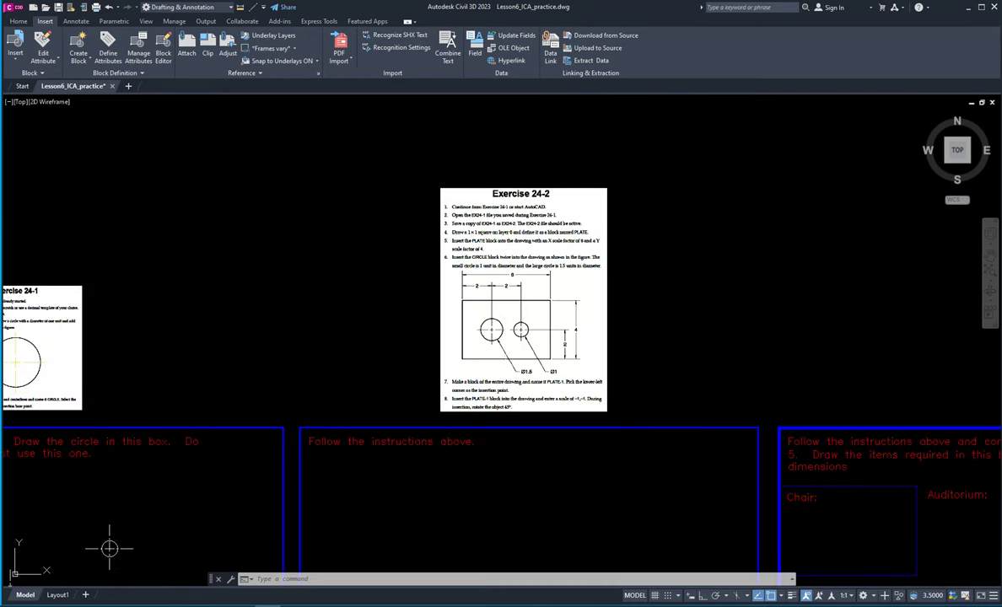
Step: Draw a 1 × 1 rectangle in the upper-left area of the Exercise 24-2 box using the Dimensions option
{"action": "middle_click_drag", "start_coordinate": [420, 409], "coordinate": [481, 224]}
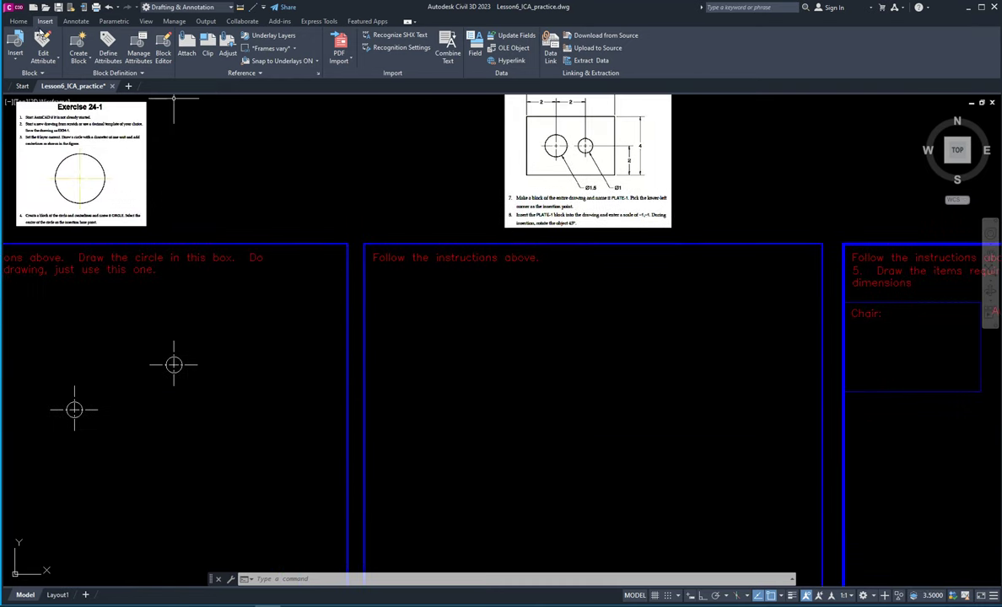
{"action": "left_click", "coordinate": [18, 20]}
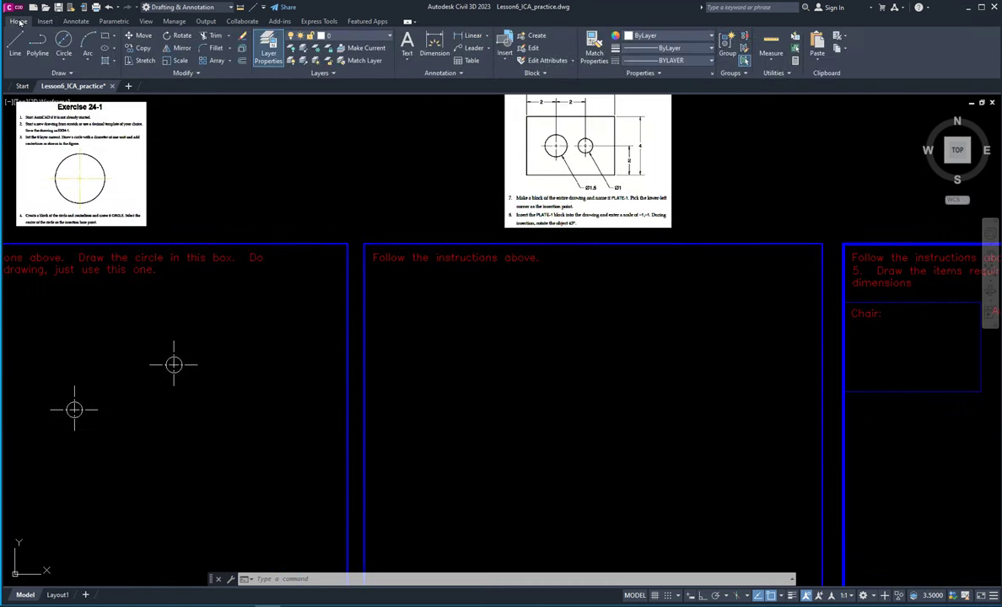
{"action": "left_click", "coordinate": [104, 37]}
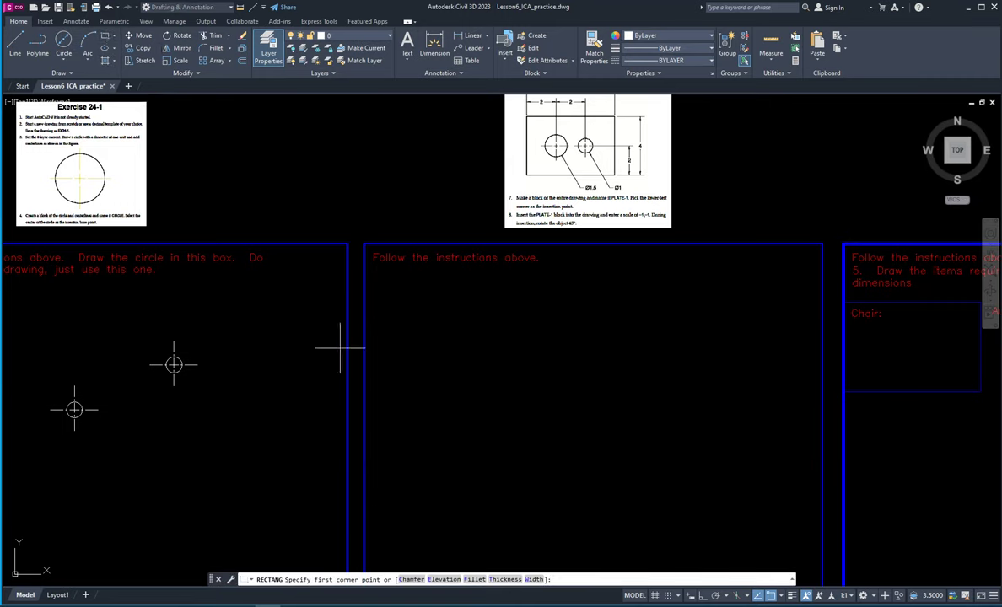
{"action": "left_click", "coordinate": [406, 299]}
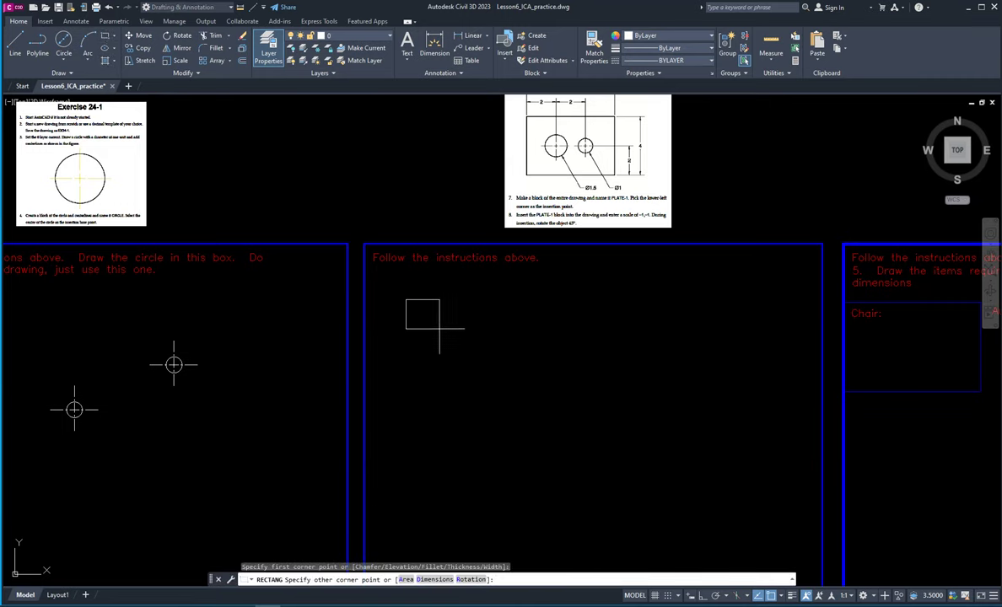
{"action": "type", "text": "d"}
{"action": "key", "text": "Return"}
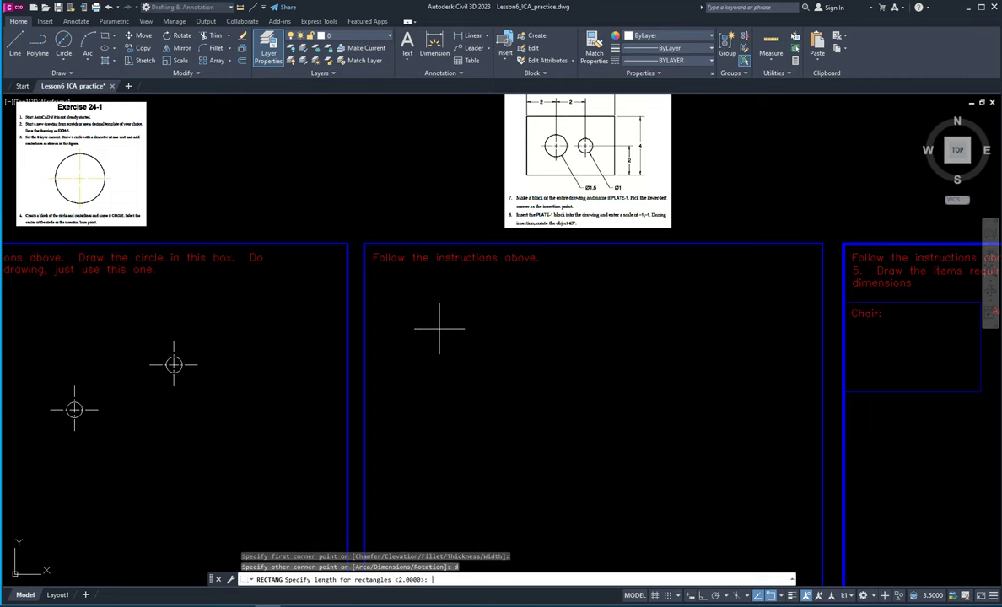
{"action": "type", "text": "1"}
{"action": "key", "text": "Return"}
{"action": "type", "text": "1"}
{"action": "key", "text": "Return"}
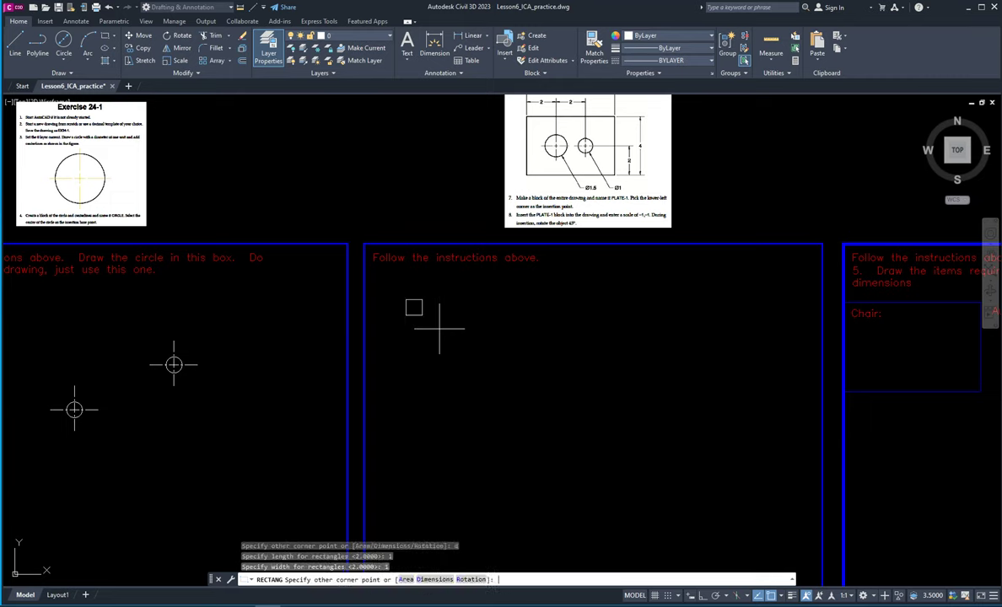
{"action": "left_click", "coordinate": [412, 307]}
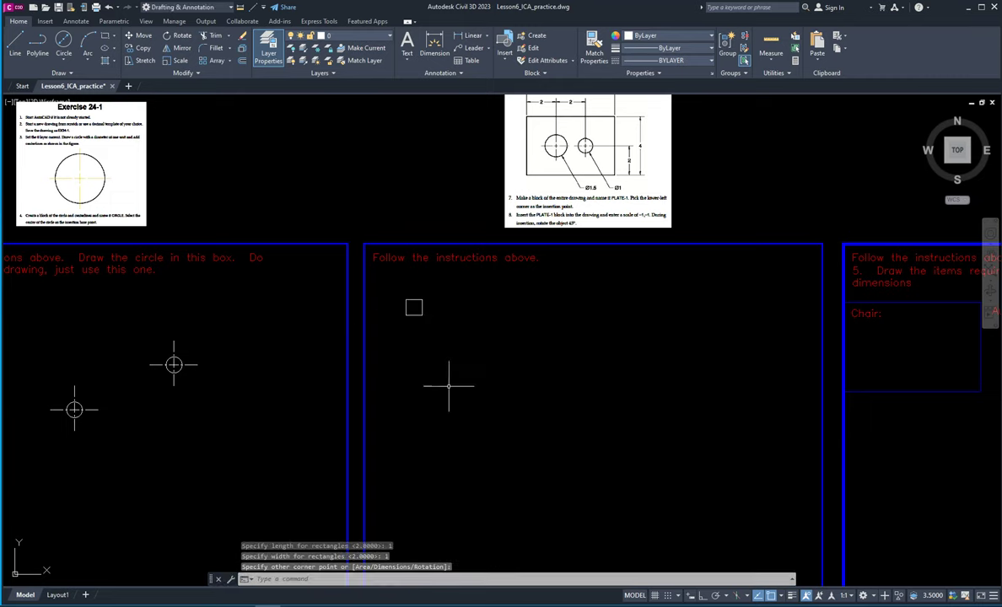
Step: Start a block definition named plate and pick the lower-left corner of the 1 × 1 square as its base point
{"action": "scroll", "coordinate": [422, 317], "scroll_direction": "up", "scroll_amount": 2}
{"action": "scroll", "coordinate": [485, 338], "scroll_direction": "down", "scroll_amount": 4}
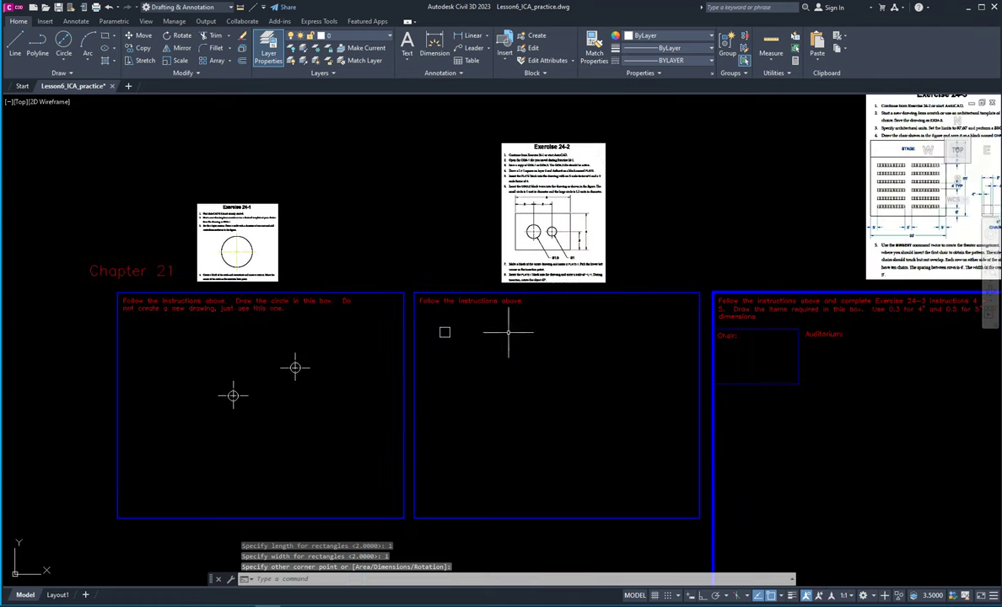
{"action": "middle_click_drag", "start_coordinate": [560, 349], "coordinate": [559, 402]}
{"action": "scroll", "coordinate": [533, 230], "scroll_direction": "up", "scroll_amount": 5}
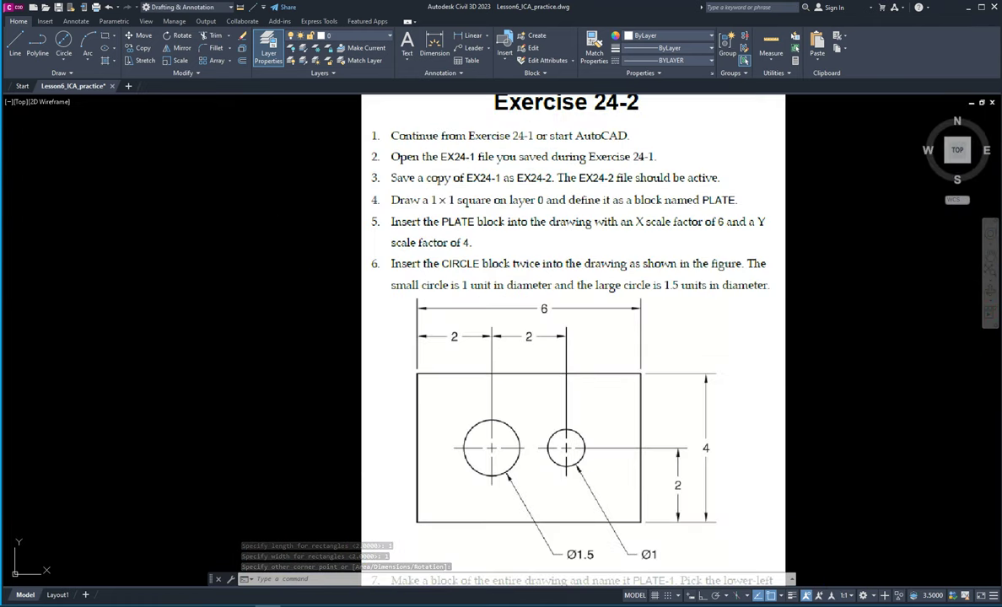
{"action": "scroll", "coordinate": [340, 425], "scroll_direction": "down", "scroll_amount": 5}
{"action": "middle_click_drag", "start_coordinate": [312, 518], "coordinate": [361, 438]}
{"action": "type", "text": "bl"}
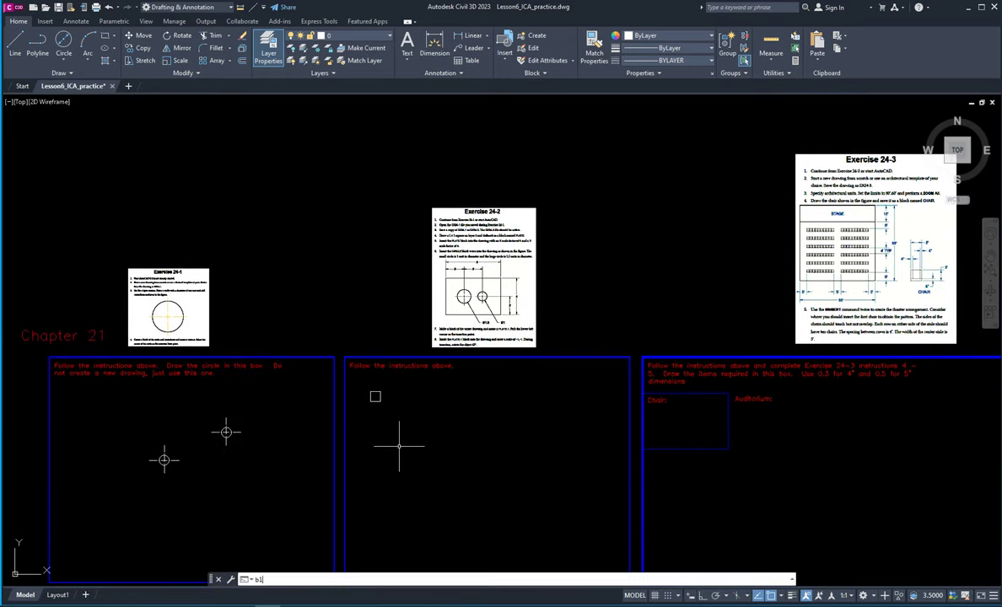
{"action": "type", "text": "ock"}
{"action": "key", "text": "Return"}
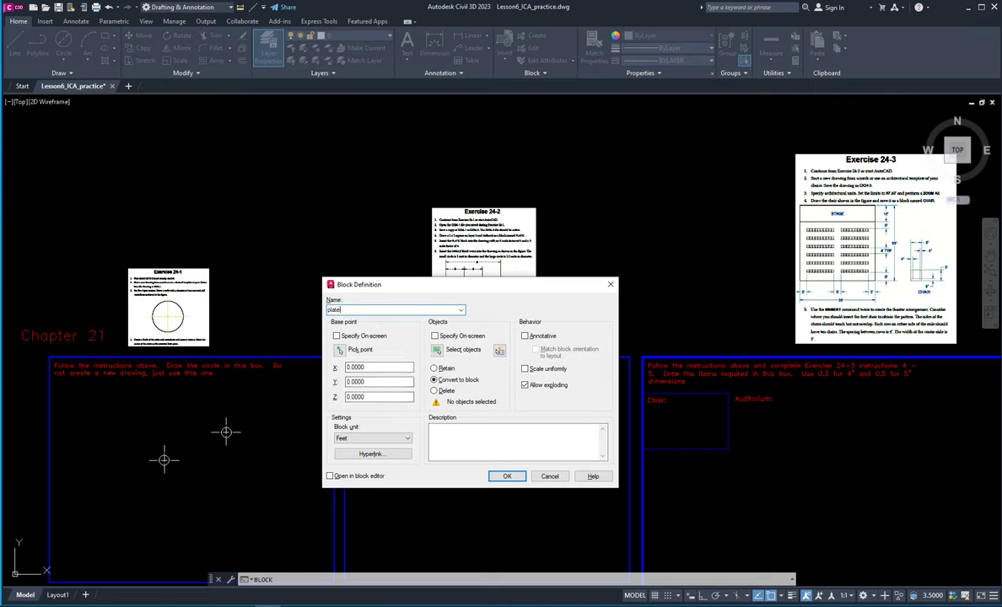
{"action": "left_click", "coordinate": [339, 355]}
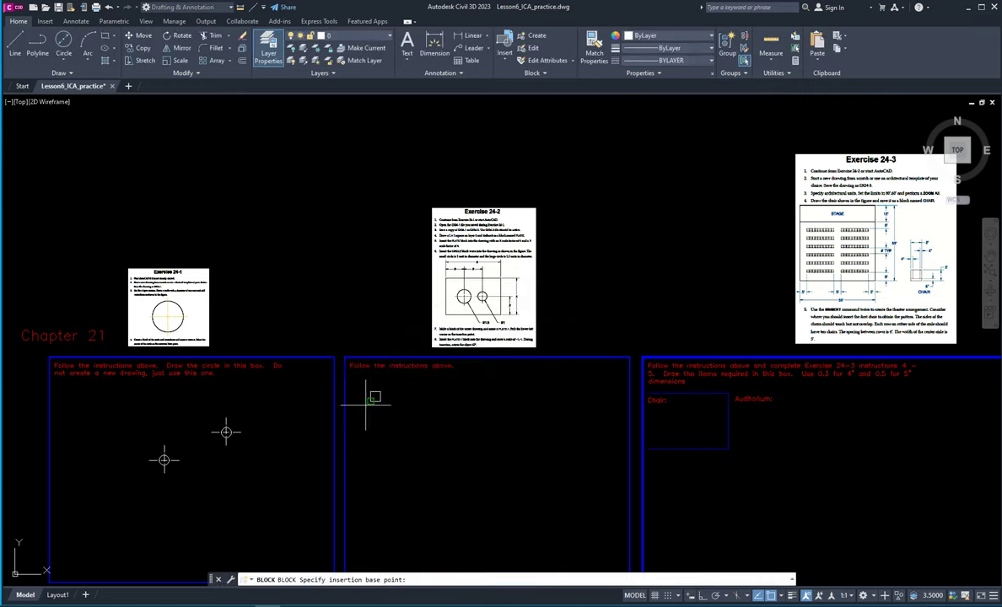
{"action": "left_click", "coordinate": [370, 400]}
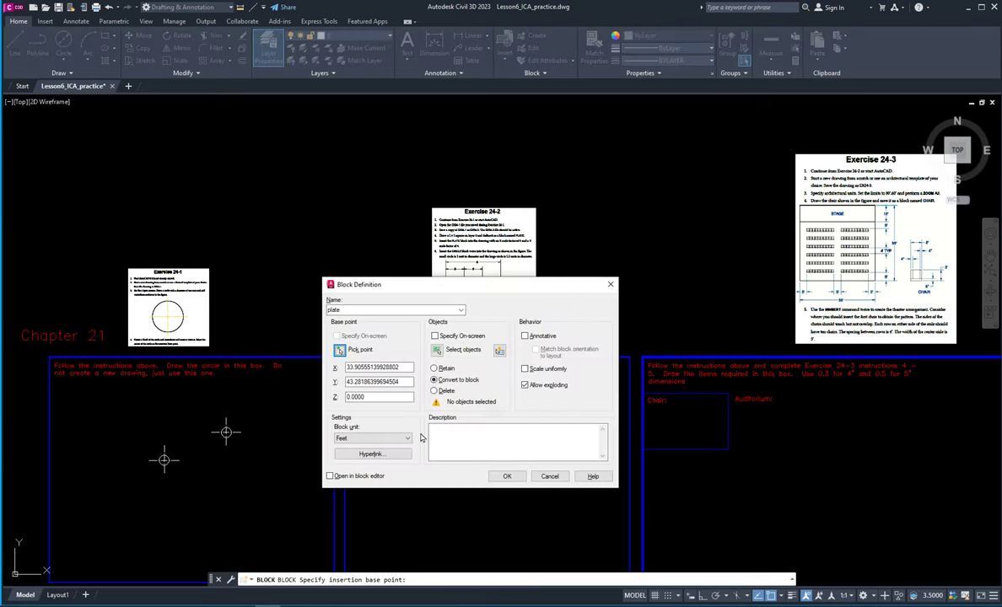
Step: Select the 1 × 1 square as the object of the plate block and create the block
{"action": "left_click", "coordinate": [460, 349]}
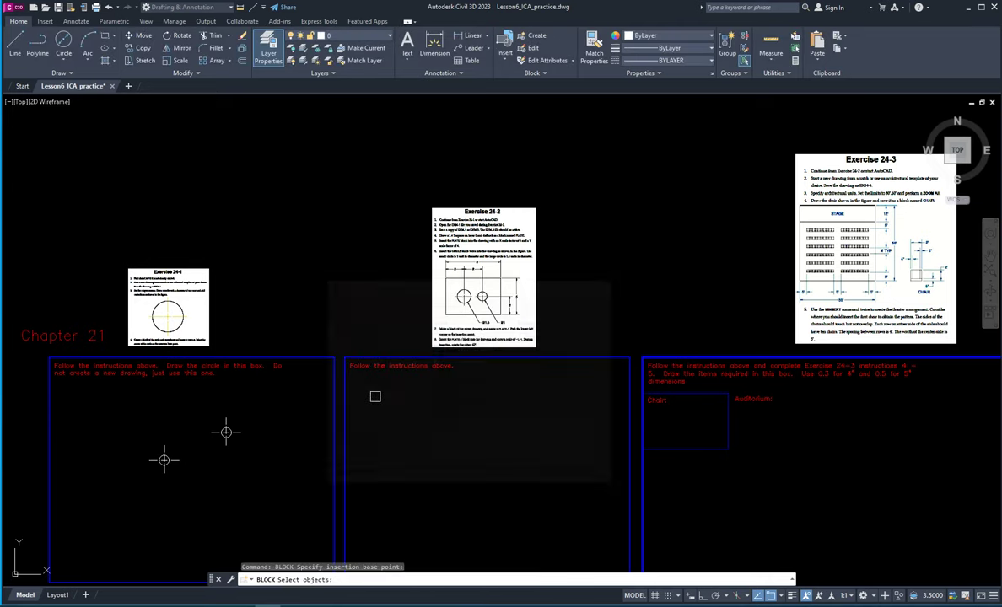
{"action": "left_click", "coordinate": [392, 388]}
{"action": "left_click", "coordinate": [359, 411]}
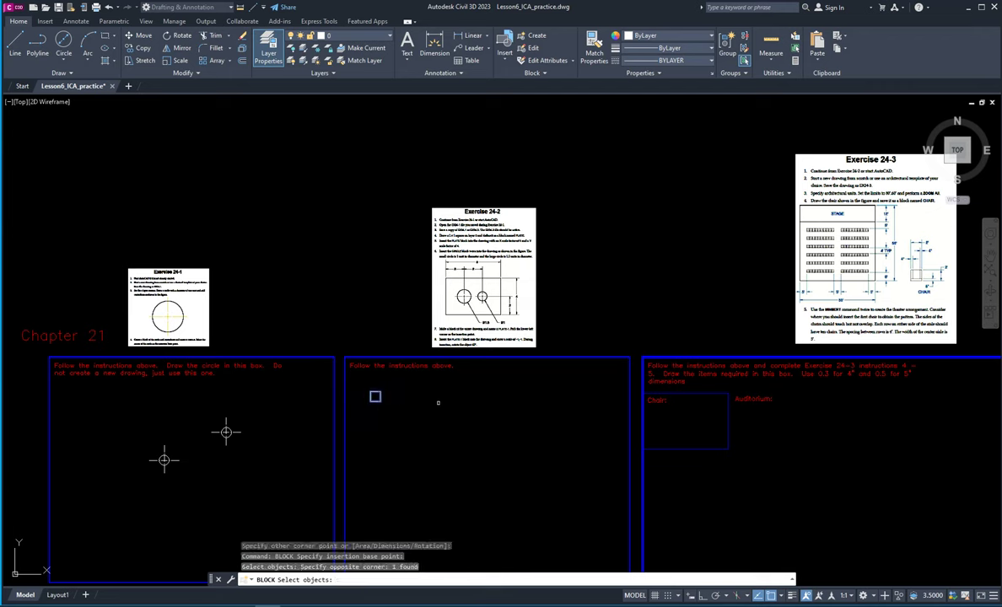
{"action": "key", "text": "Return"}
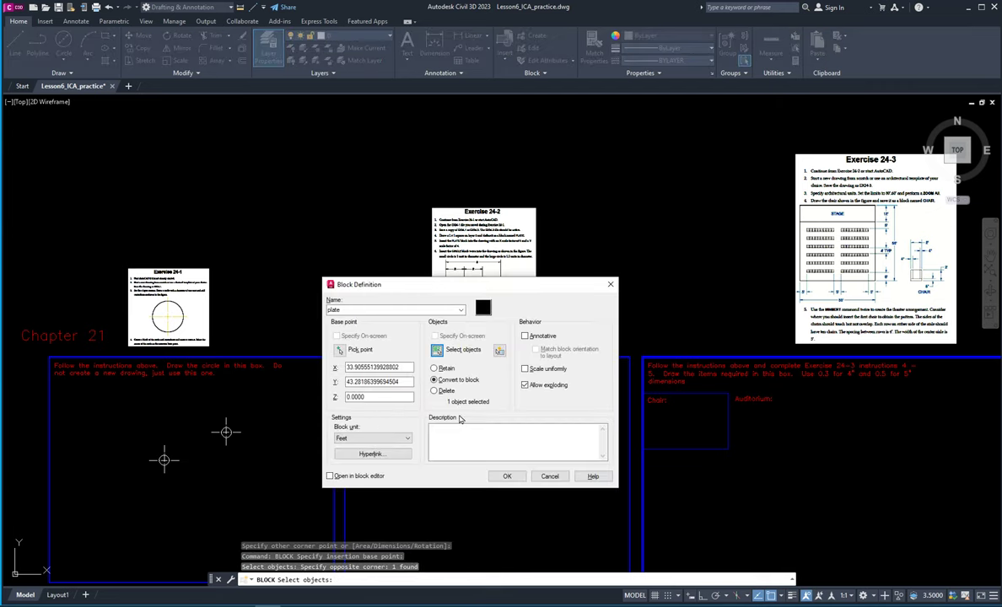
{"action": "left_click", "coordinate": [507, 477]}
Step: Insert the plate block at X scale 6 and Y scale 4 to the right of the small square, and close the Blocks palette
{"action": "scroll", "coordinate": [375, 394], "scroll_direction": "up", "scroll_amount": 4}
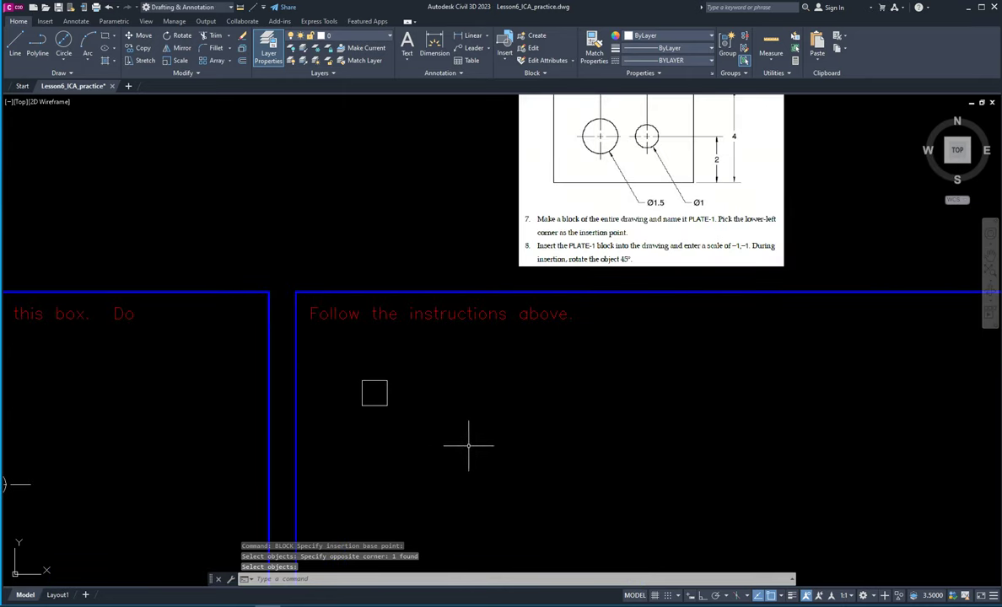
{"action": "scroll", "coordinate": [439, 430], "scroll_direction": "down", "scroll_amount": 3}
{"action": "scroll", "coordinate": [346, 393], "scroll_direction": "up", "scroll_amount": 2}
{"action": "scroll", "coordinate": [380, 405], "scroll_direction": "down", "scroll_amount": 2}
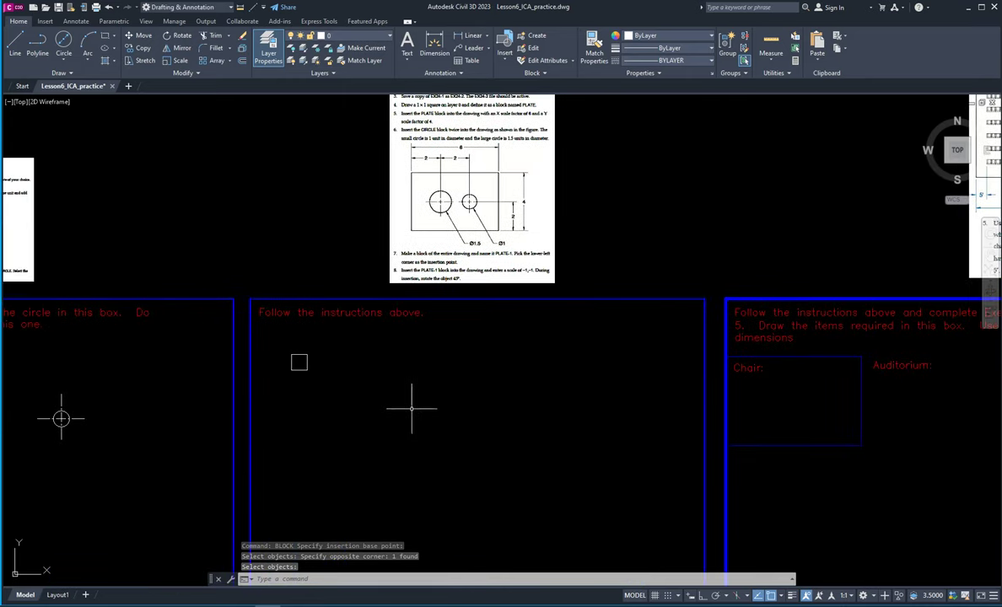
{"action": "left_click", "coordinate": [44, 21]}
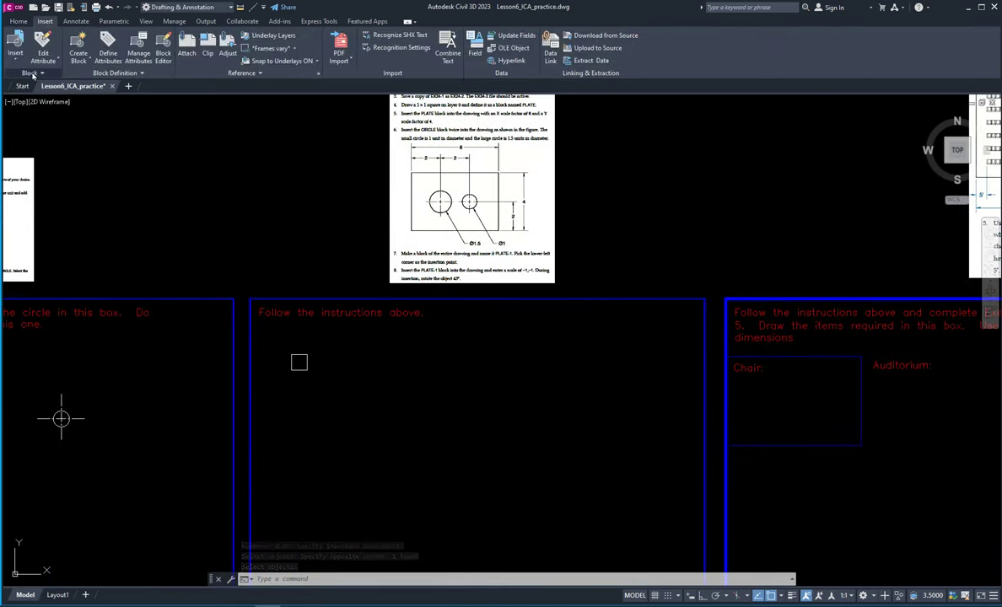
{"action": "left_click", "coordinate": [15, 55]}
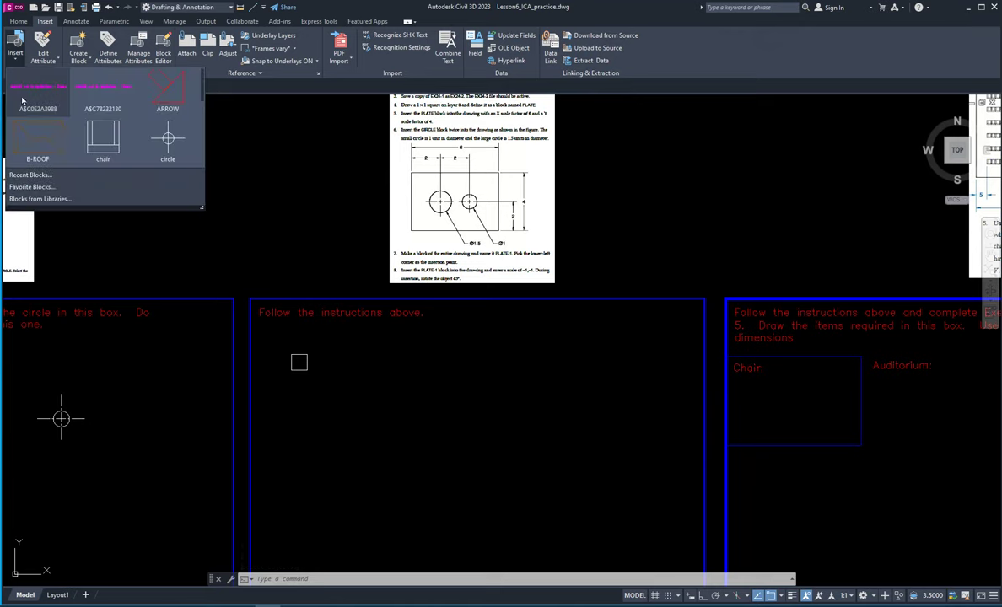
{"action": "left_click", "coordinate": [30, 174]}
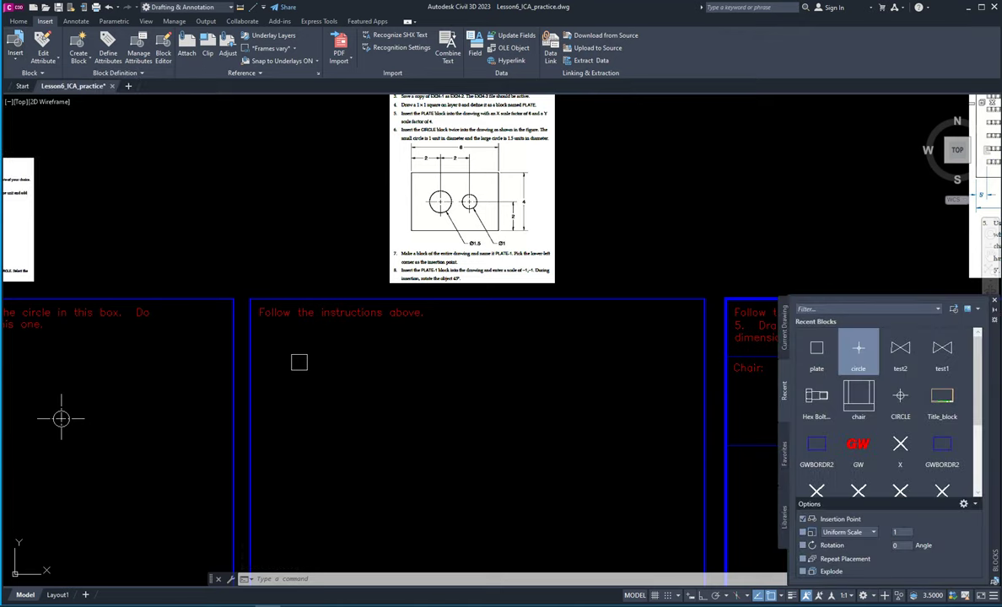
{"action": "left_click", "coordinate": [816, 350]}
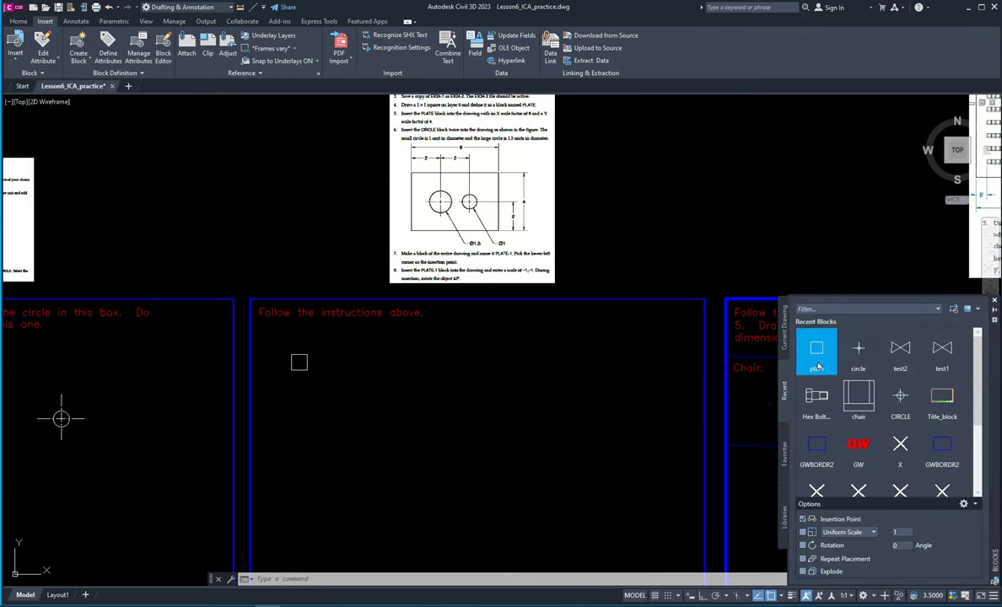
{"action": "left_click", "coordinate": [865, 533]}
{"action": "left_click", "coordinate": [844, 514]}
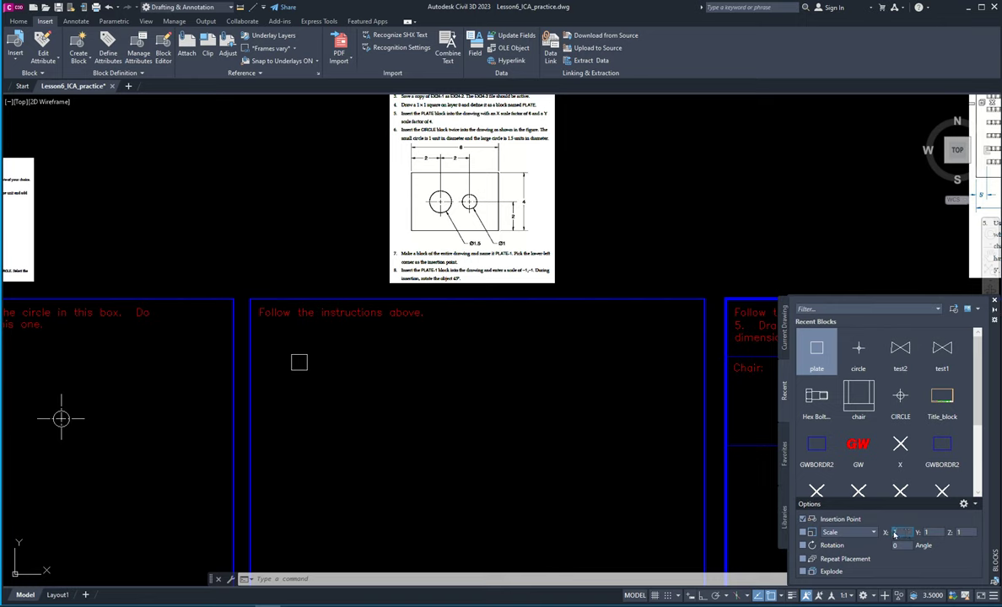
{"action": "left_click", "coordinate": [928, 532]}
{"action": "key", "text": "Return"}
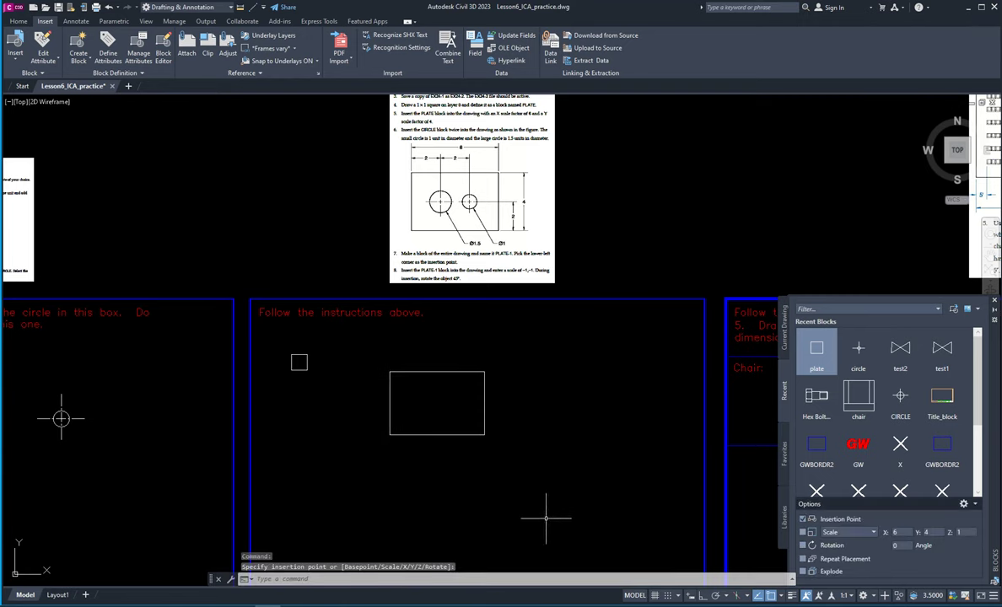
{"action": "key", "text": "Escape"}
{"action": "key", "text": "Escape"}
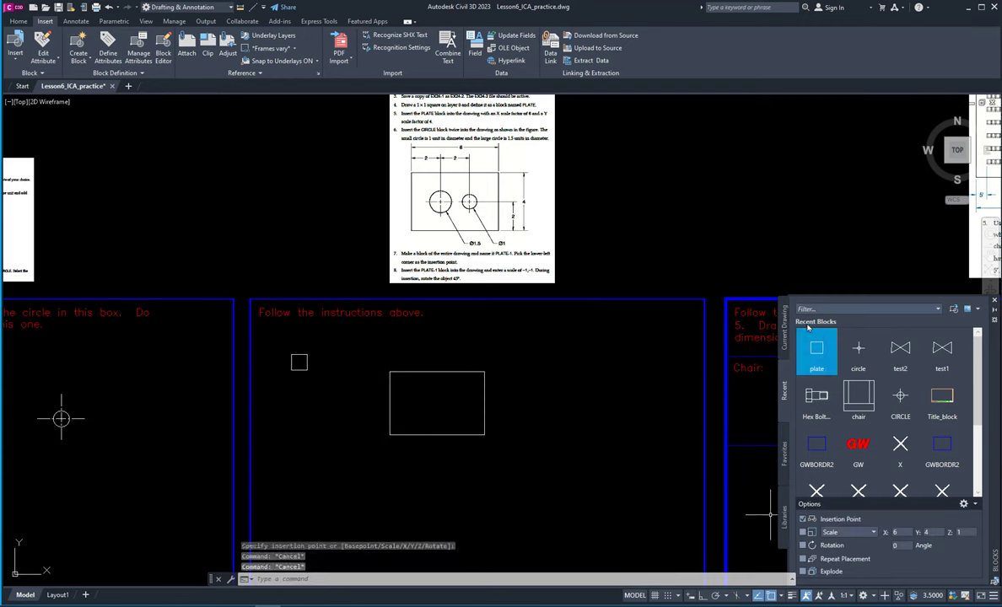
{"action": "left_click", "coordinate": [995, 301]}
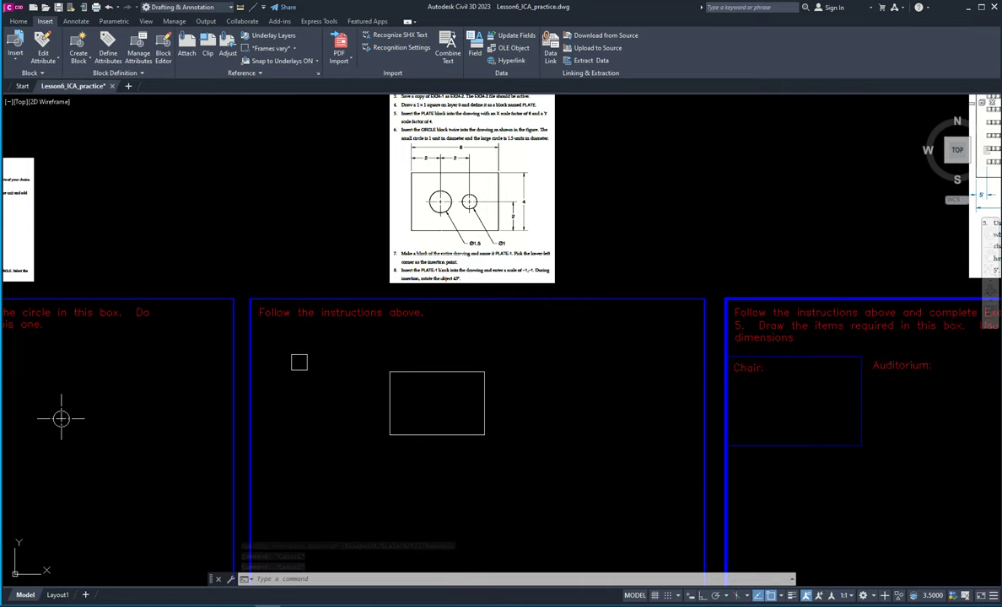
Step: Measure the inserted plate's width along its top edge and its height along its right edge
{"action": "left_click", "coordinate": [242, 9]}
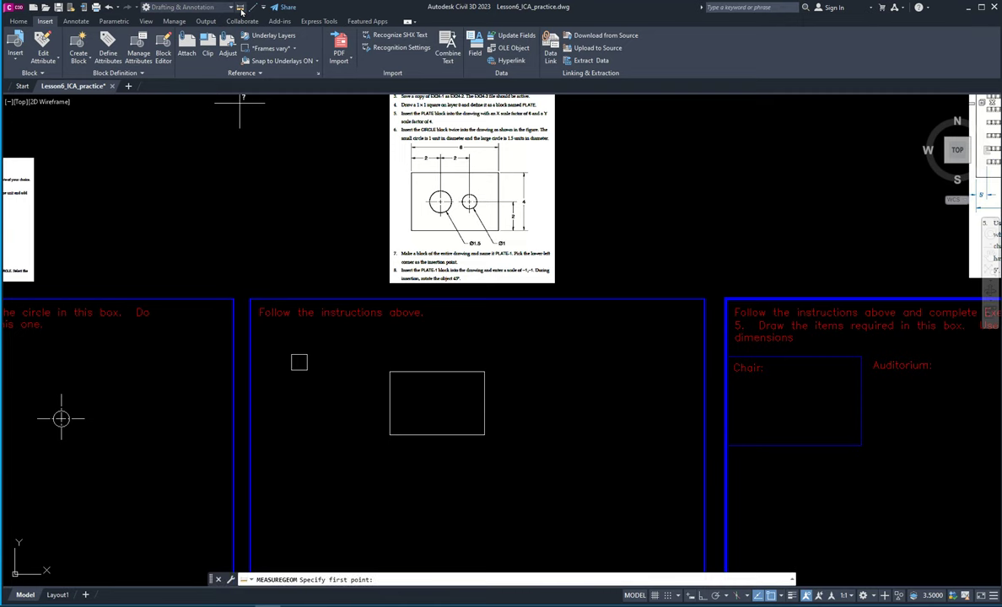
{"action": "left_click", "coordinate": [389, 372]}
{"action": "left_click", "coordinate": [485, 372]}
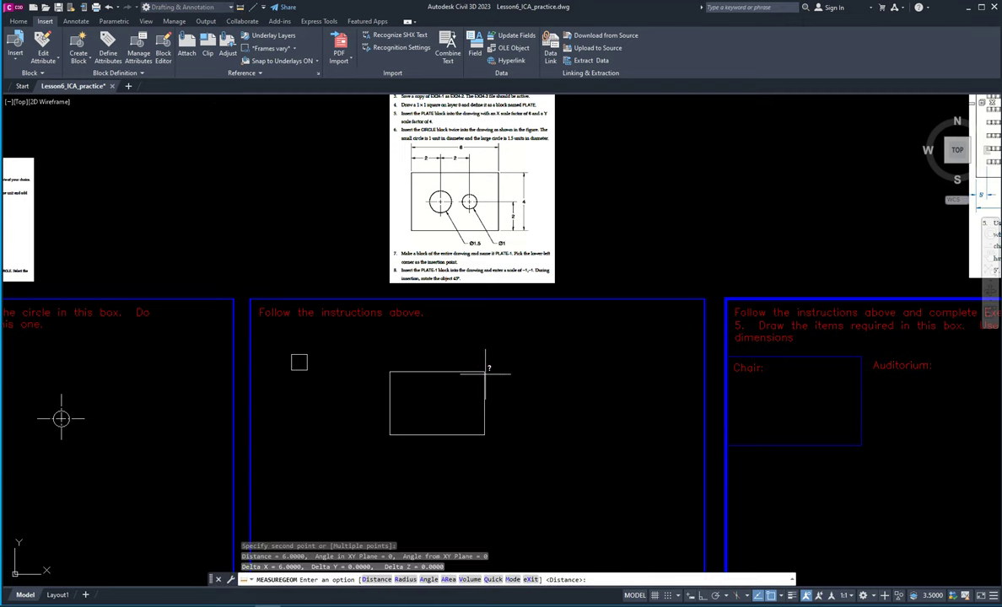
{"action": "key", "text": "Return"}
{"action": "left_click", "coordinate": [484, 435]}
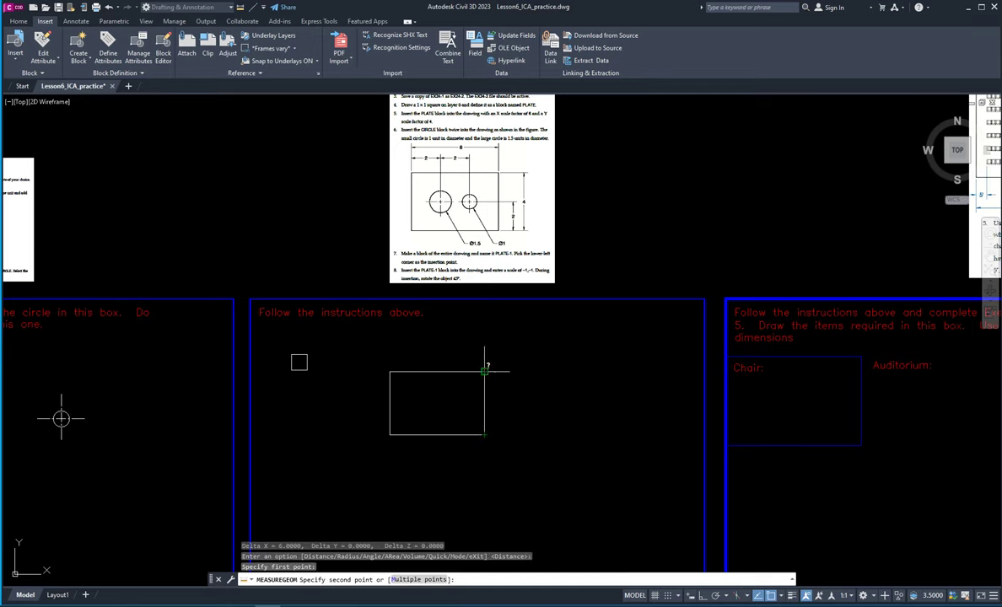
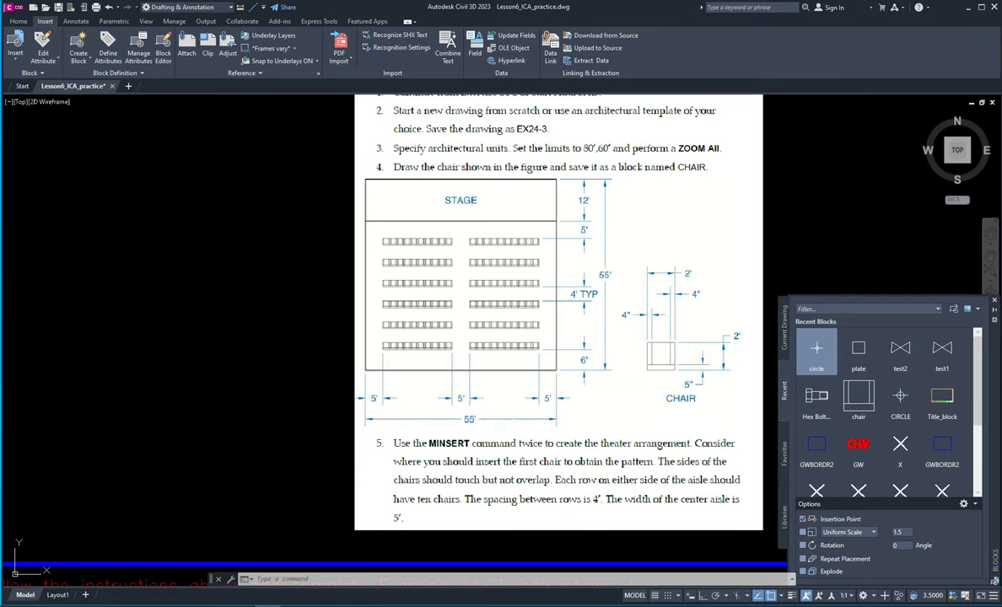
Step: Examine the Exercise 24-3 instructions, the theater and chair dimensions, and the notes in the Chair and Auditorium drawing box
{"action": "scroll", "coordinate": [522, 357], "scroll_direction": "down", "scroll_amount": 2}
{"action": "middle_click_drag", "start_coordinate": [521, 395], "coordinate": [556, 357]}
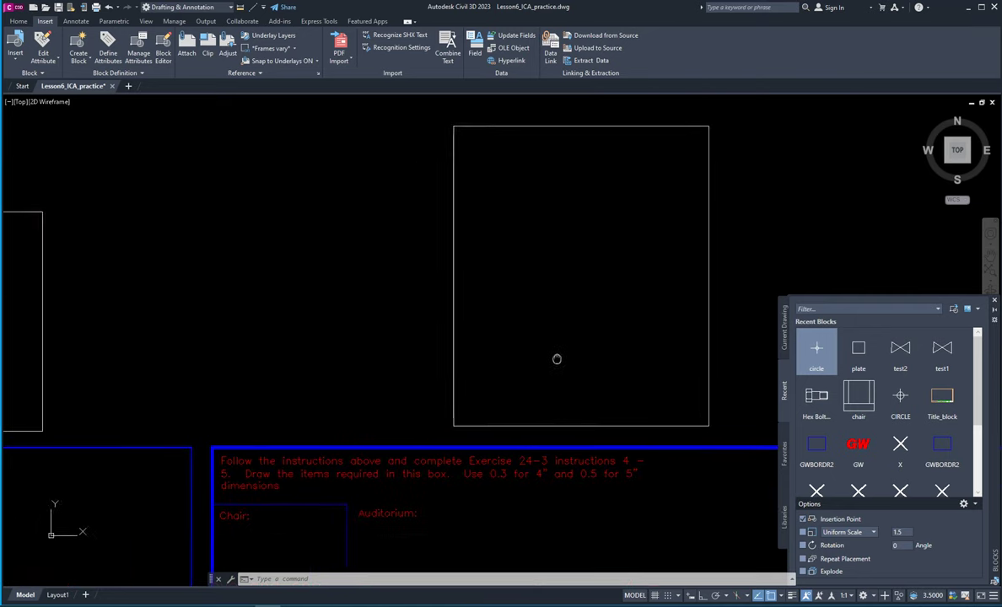
{"action": "scroll", "coordinate": [556, 358], "scroll_direction": "down", "scroll_amount": 2}
{"action": "scroll", "coordinate": [558, 317], "scroll_direction": "up", "scroll_amount": 4}
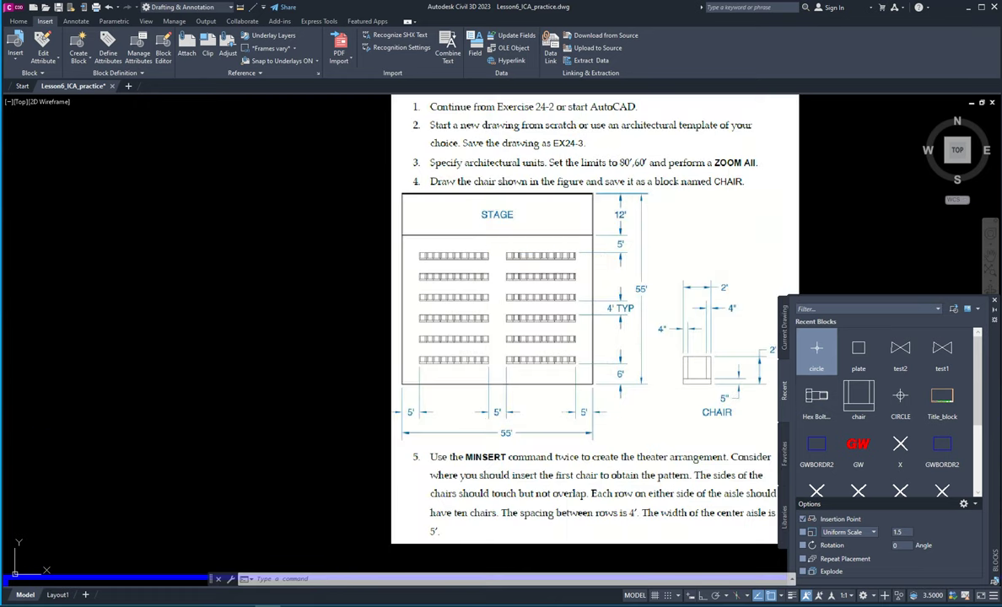
{"action": "scroll", "coordinate": [544, 380], "scroll_direction": "down", "scroll_amount": 2}
{"action": "scroll", "coordinate": [532, 384], "scroll_direction": "up", "scroll_amount": 1}
{"action": "middle_click_drag", "start_coordinate": [532, 385], "coordinate": [486, 254]}
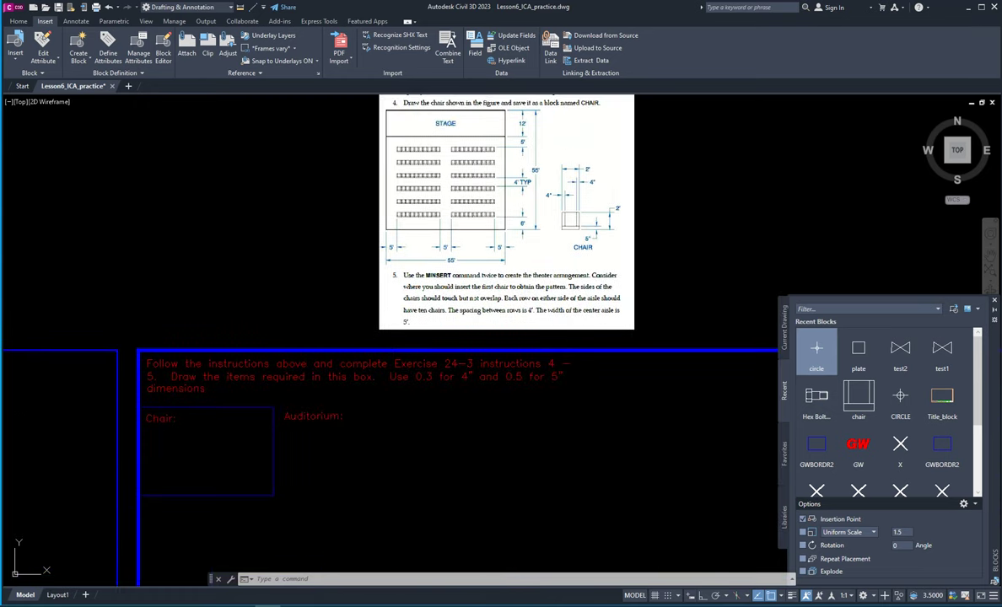
{"action": "scroll", "coordinate": [313, 384], "scroll_direction": "up", "scroll_amount": 4}
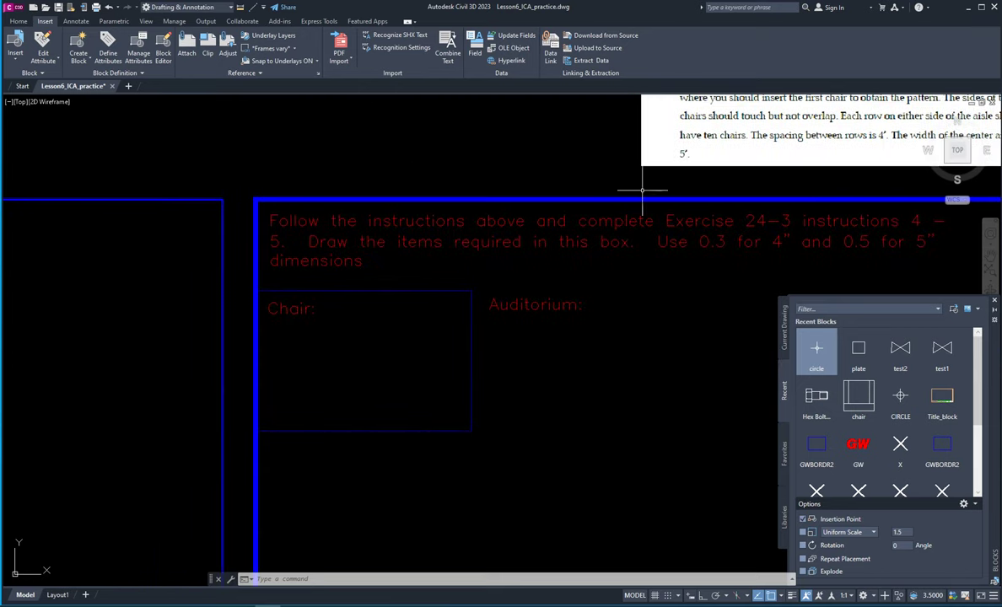
{"action": "scroll", "coordinate": [658, 297], "scroll_direction": "down", "scroll_amount": 2}
{"action": "middle_click_drag", "start_coordinate": [658, 297], "coordinate": [568, 406]}
{"action": "scroll", "coordinate": [815, 144], "scroll_direction": "up", "scroll_amount": 2}
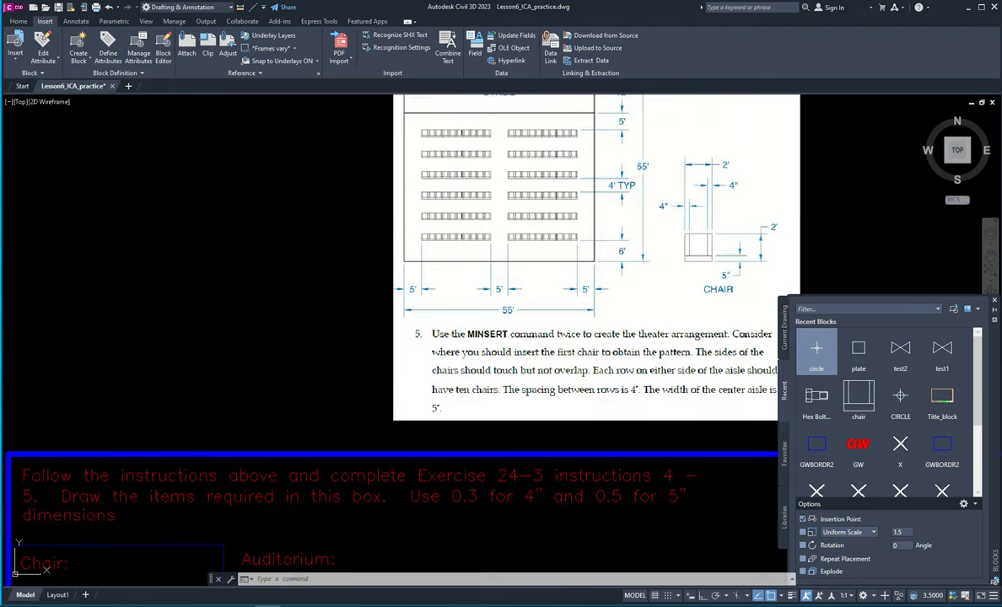
Step: Draw a 2 × 2 square with the Rectangle command inside the Chair box of Exercise 24-3
{"action": "scroll", "coordinate": [722, 253], "scroll_direction": "down", "scroll_amount": 4}
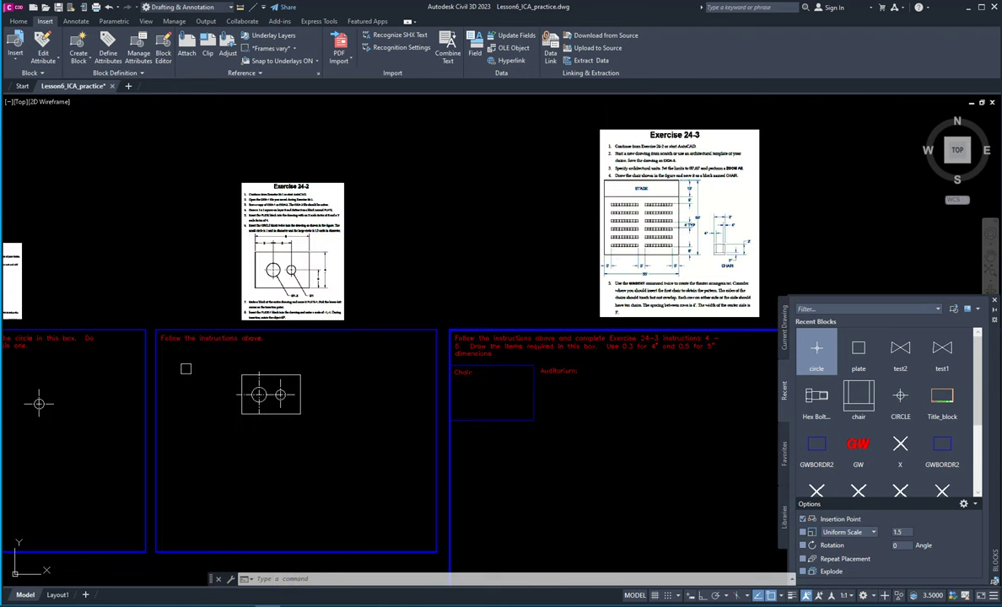
{"action": "scroll", "coordinate": [480, 406], "scroll_direction": "down", "scroll_amount": 2}
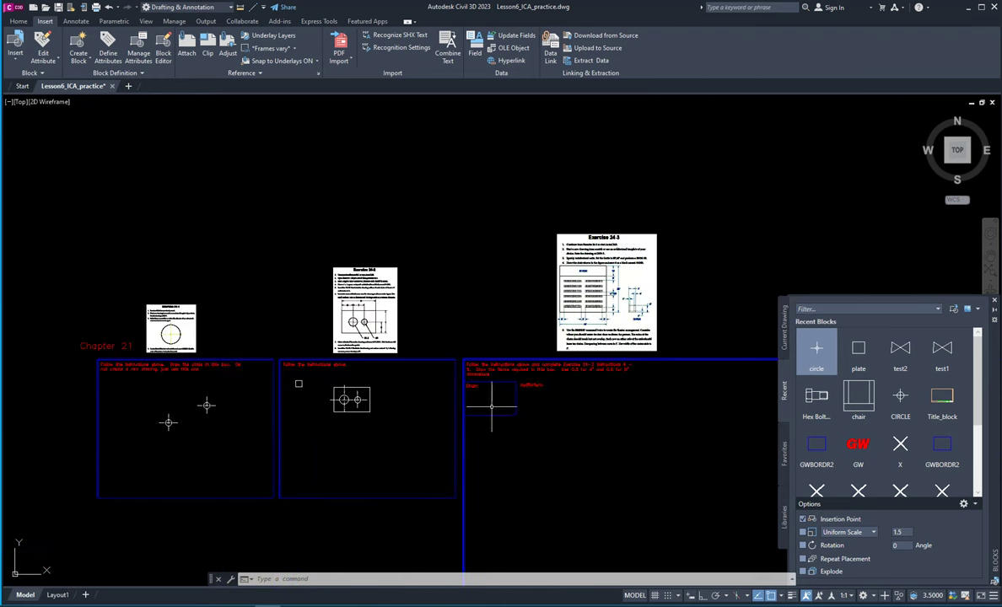
{"action": "scroll", "coordinate": [485, 414], "scroll_direction": "up", "scroll_amount": 5}
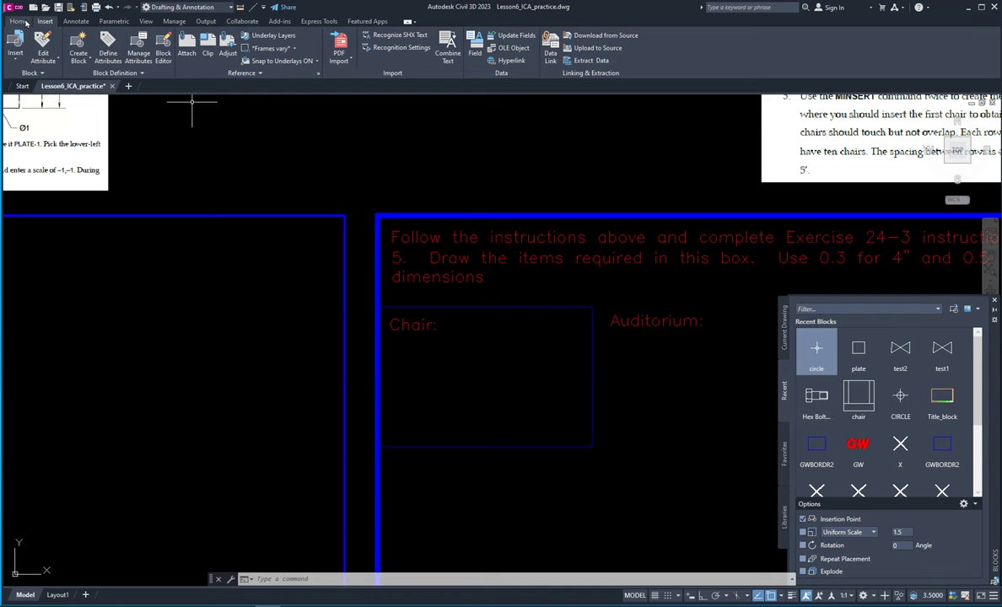
{"action": "left_click", "coordinate": [18, 21]}
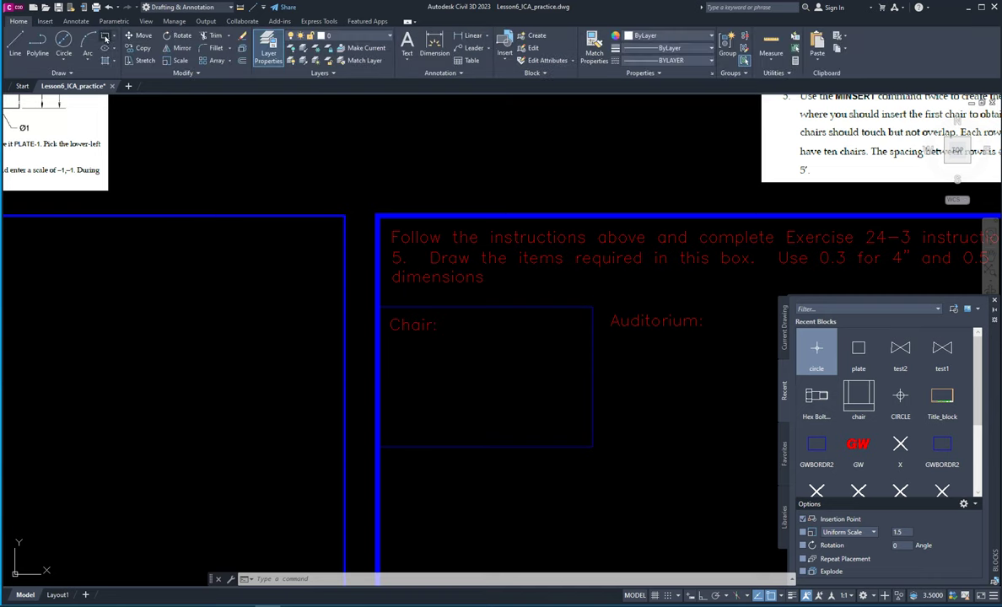
{"action": "left_click", "coordinate": [105, 37]}
{"action": "left_click", "coordinate": [440, 349]}
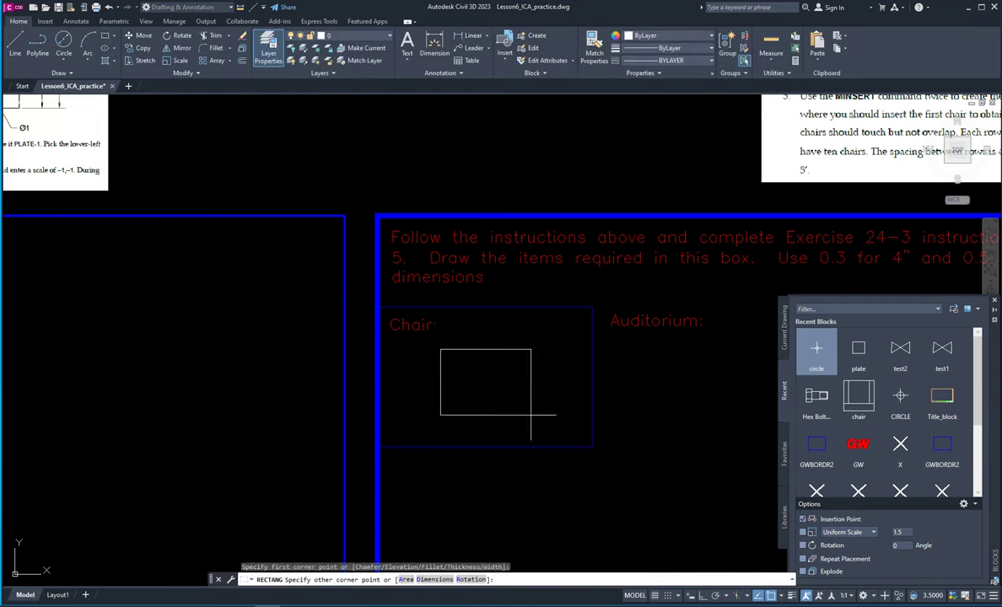
{"action": "type", "text": "d"}
{"action": "key", "text": "Return"}
{"action": "type", "text": "2"}
{"action": "key", "text": "Return"}
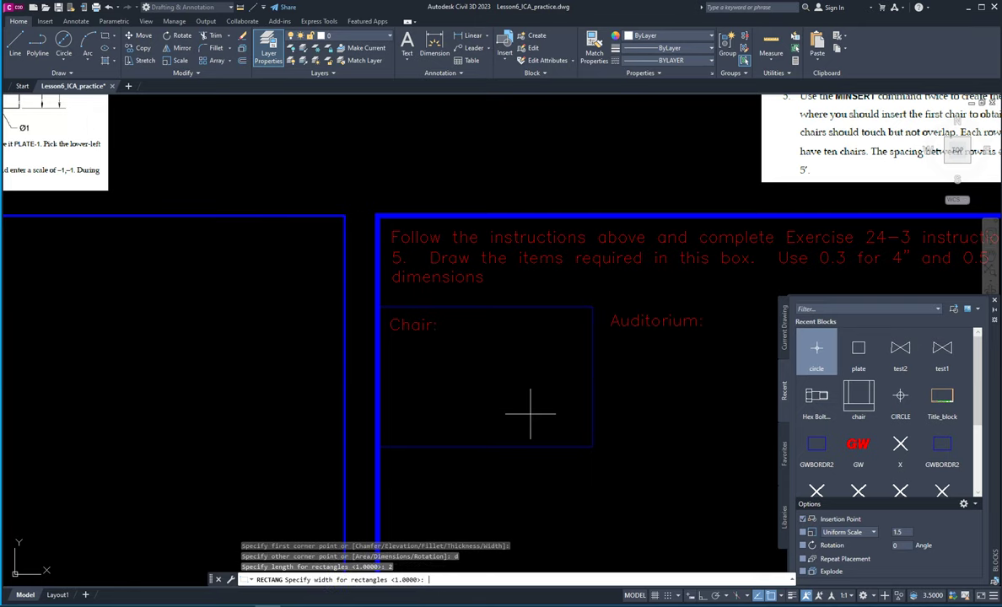
{"action": "type", "text": "2"}
{"action": "key", "text": "Return"}
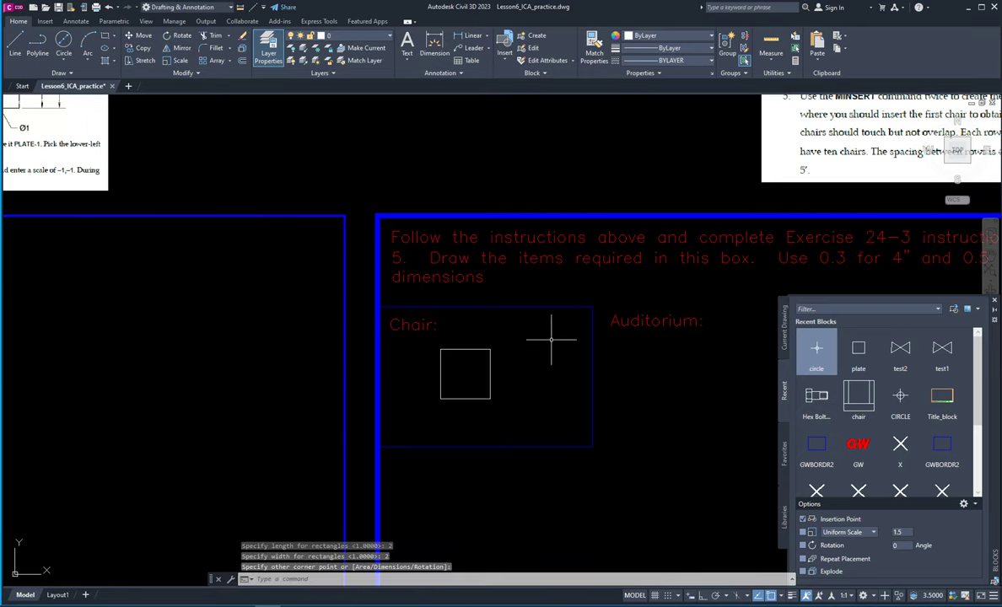
Step: Draw a line over the square's right edge from its lower corner to its upper corner
{"action": "scroll", "coordinate": [478, 381], "scroll_direction": "up", "scroll_amount": 4}
{"action": "scroll", "coordinate": [641, 439], "scroll_direction": "down", "scroll_amount": 2}
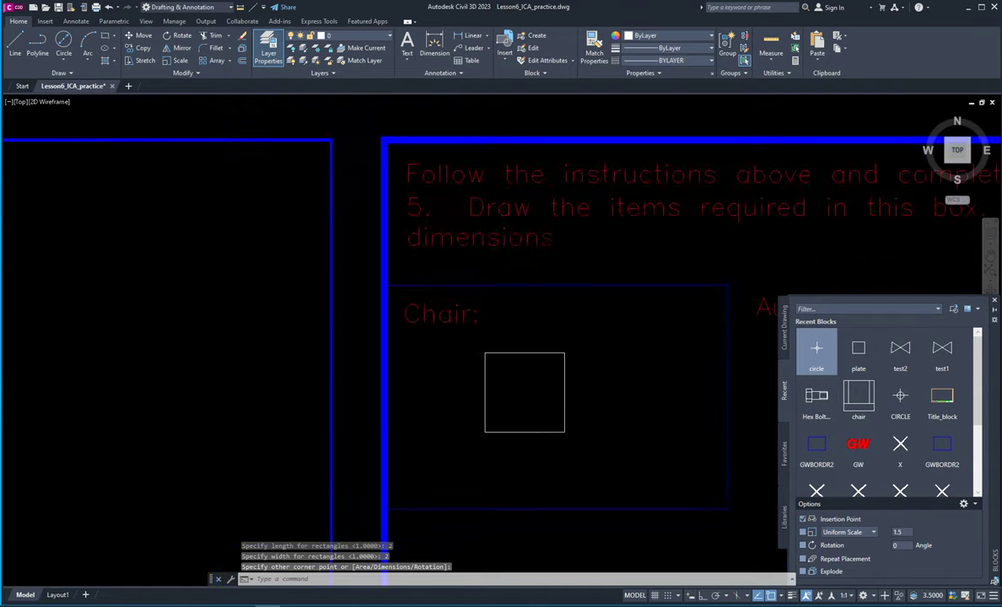
{"action": "scroll", "coordinate": [603, 416], "scroll_direction": "up", "scroll_amount": 2}
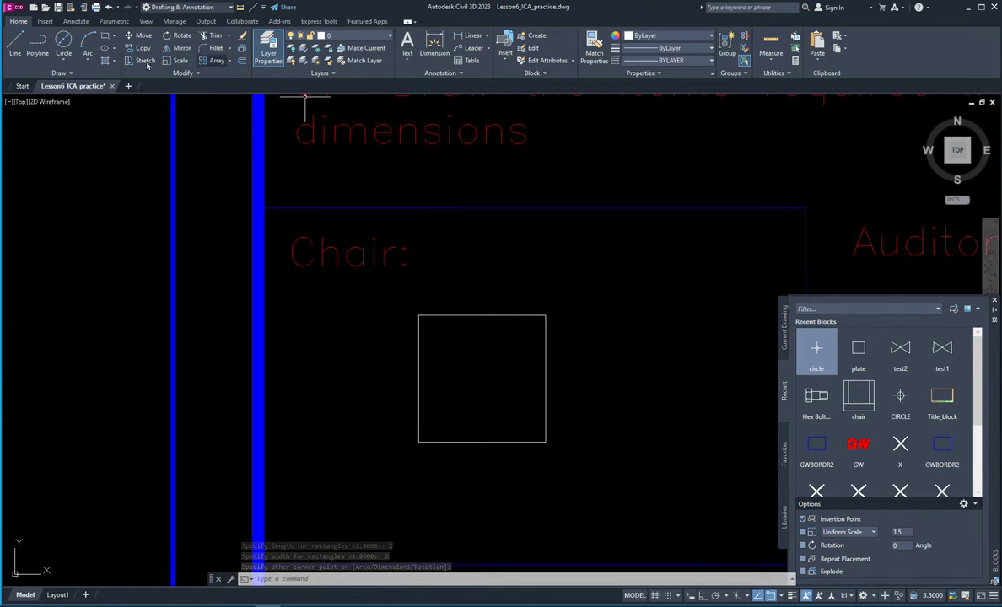
{"action": "type", "text": "l"}
{"action": "key", "text": "Return"}
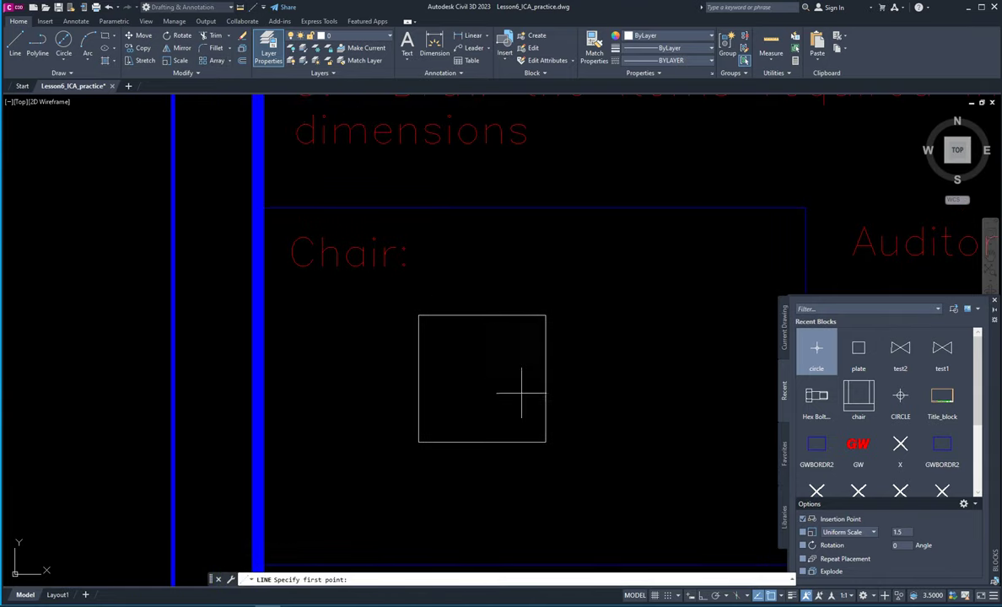
{"action": "left_click", "coordinate": [546, 441]}
{"action": "left_click", "coordinate": [545, 316]}
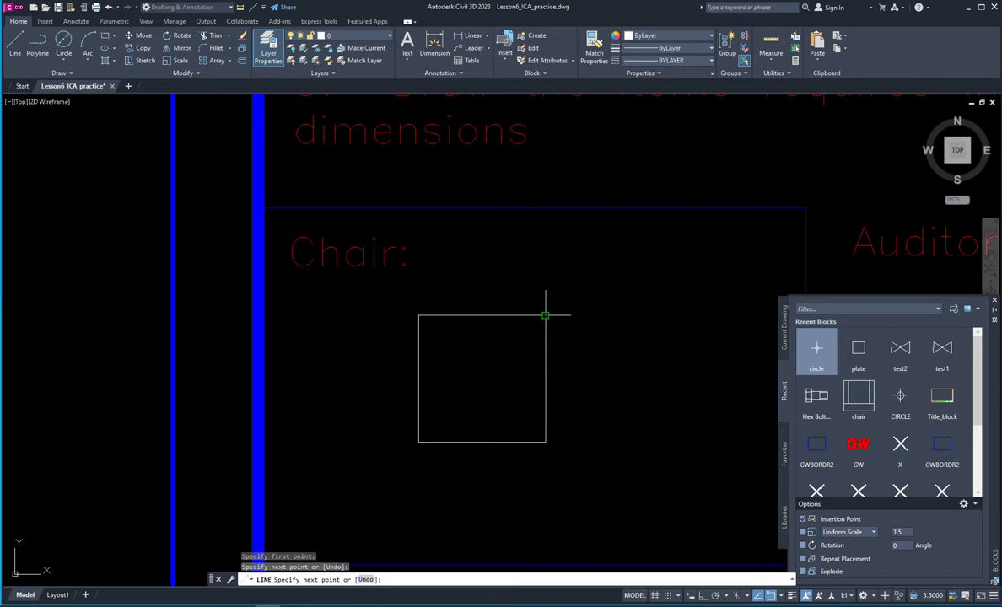
{"action": "key", "text": "Return"}
Step: Draw separate lines over the square's left edge and bottom edge, corner to corner
{"action": "key", "text": "Return"}
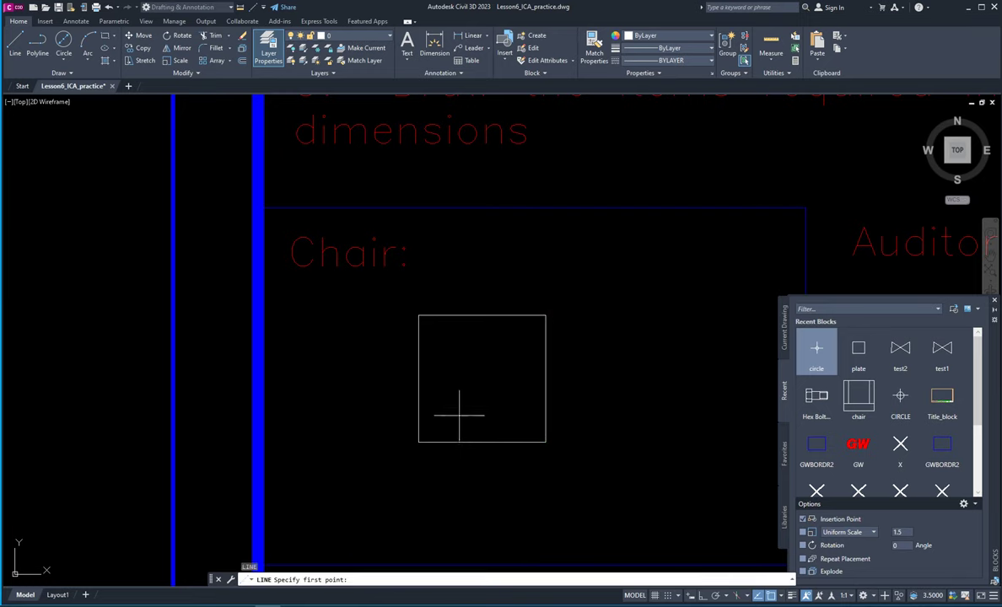
{"action": "left_click", "coordinate": [418, 440]}
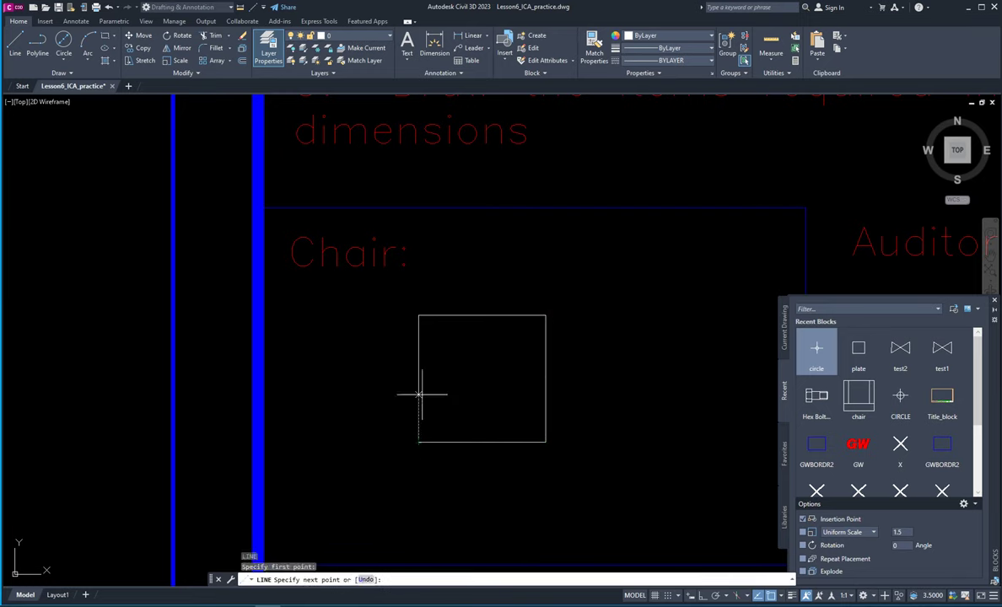
{"action": "left_click", "coordinate": [419, 315]}
{"action": "key", "text": "Return"}
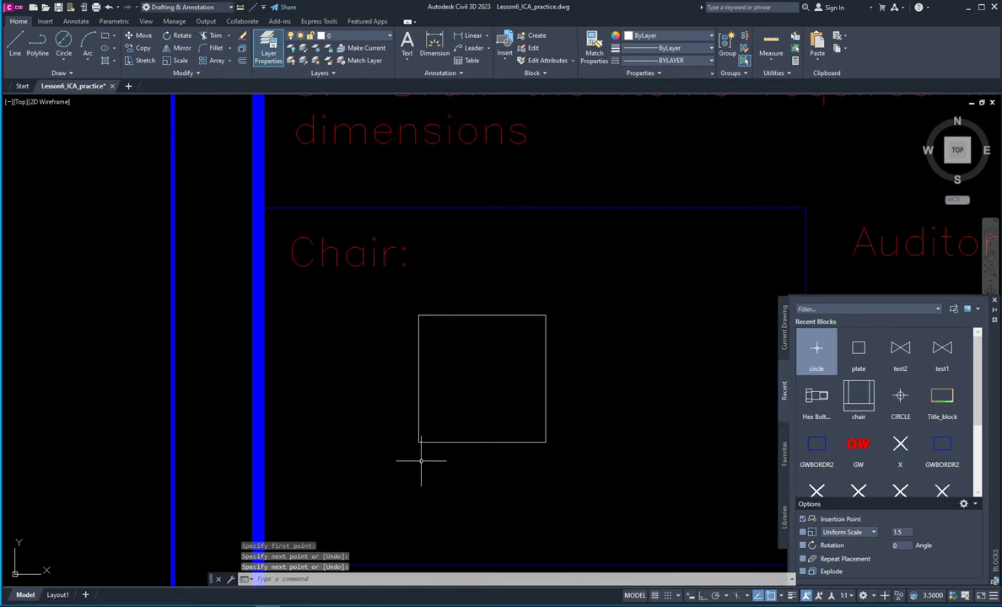
{"action": "key", "text": "Return"}
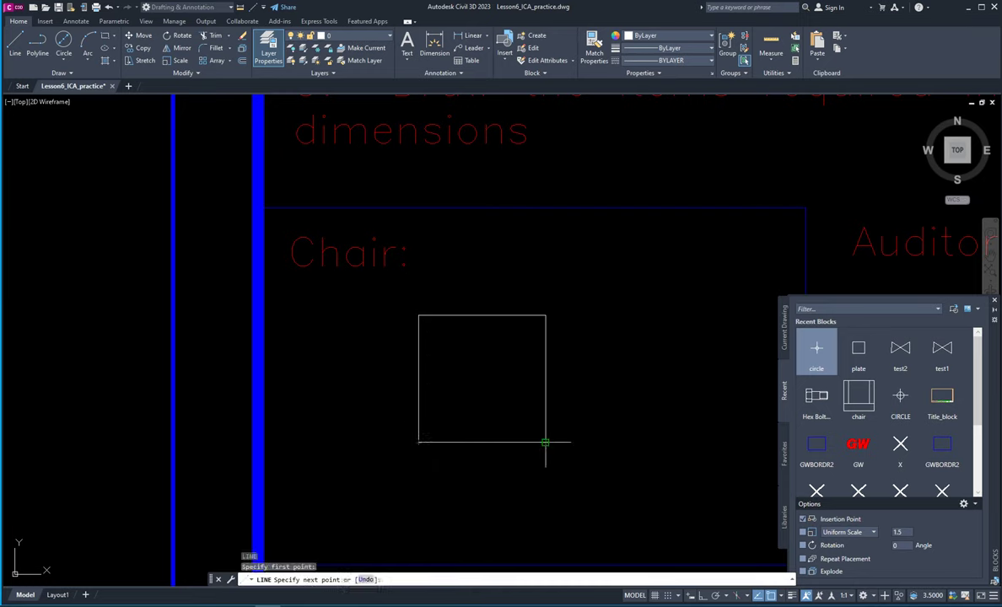
{"action": "left_click", "coordinate": [546, 440]}
{"action": "key", "text": "Return"}
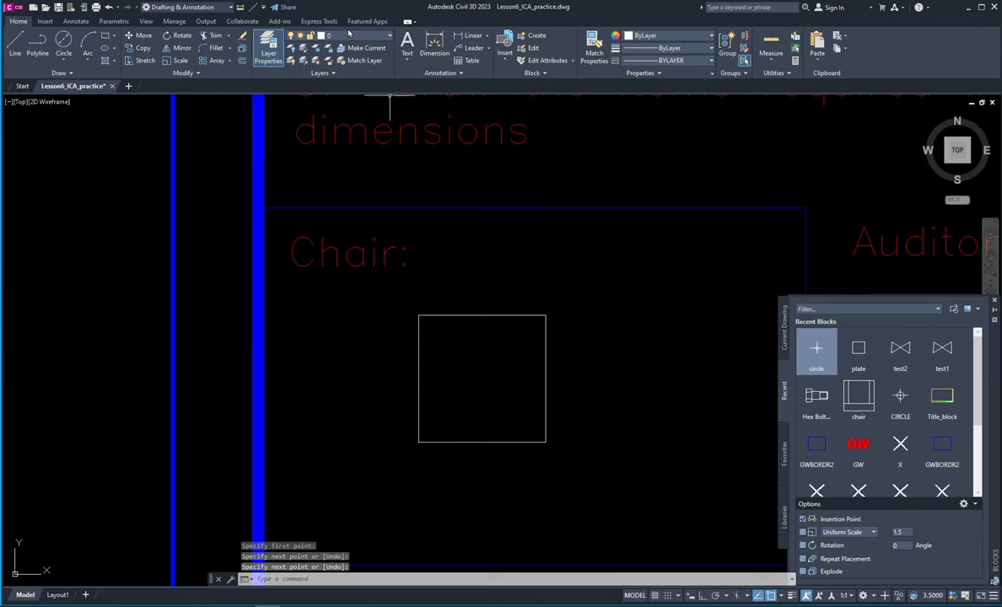
Step: Offset the right and left edge lines 0.3 toward the inside of the square
{"action": "left_click", "coordinate": [242, 60]}
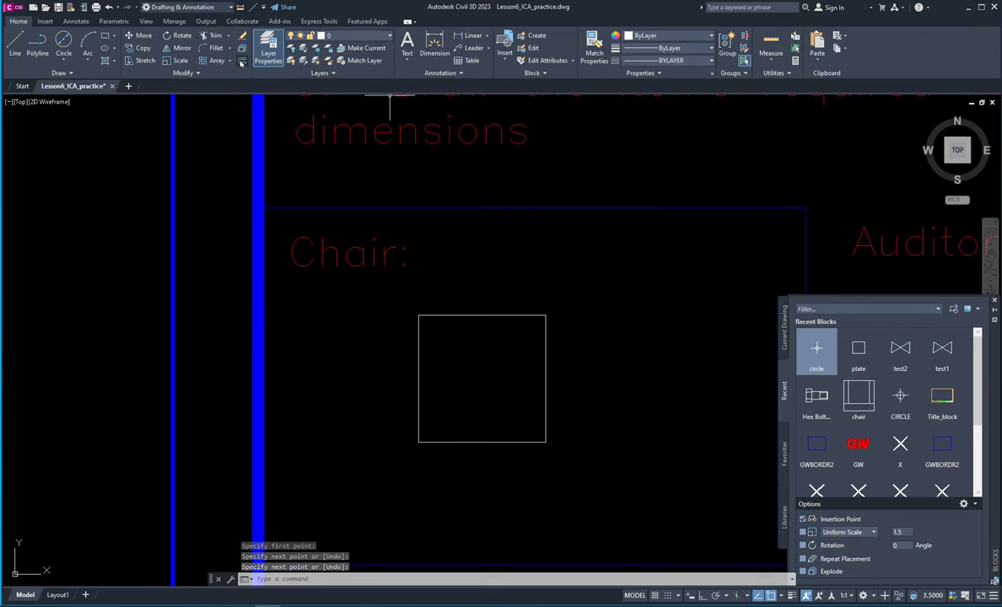
{"action": "scroll", "coordinate": [464, 270], "scroll_direction": "down", "scroll_amount": 4}
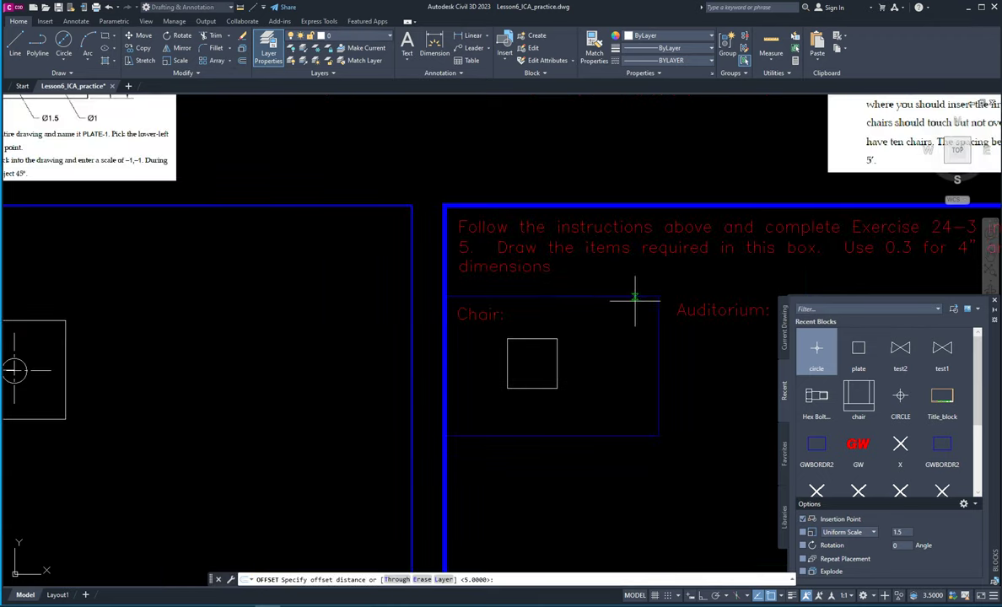
{"action": "mouse_move", "coordinate": [638, 296]}
{"action": "middle_mouse_down"}
{"action": "mouse_move", "coordinate": [409, 331]}
{"action": "mouse_move", "coordinate": [272, 336]}
{"action": "mouse_move", "coordinate": [351, 325]}
{"action": "mouse_move", "coordinate": [386, 289]}
{"action": "middle_mouse_up"}
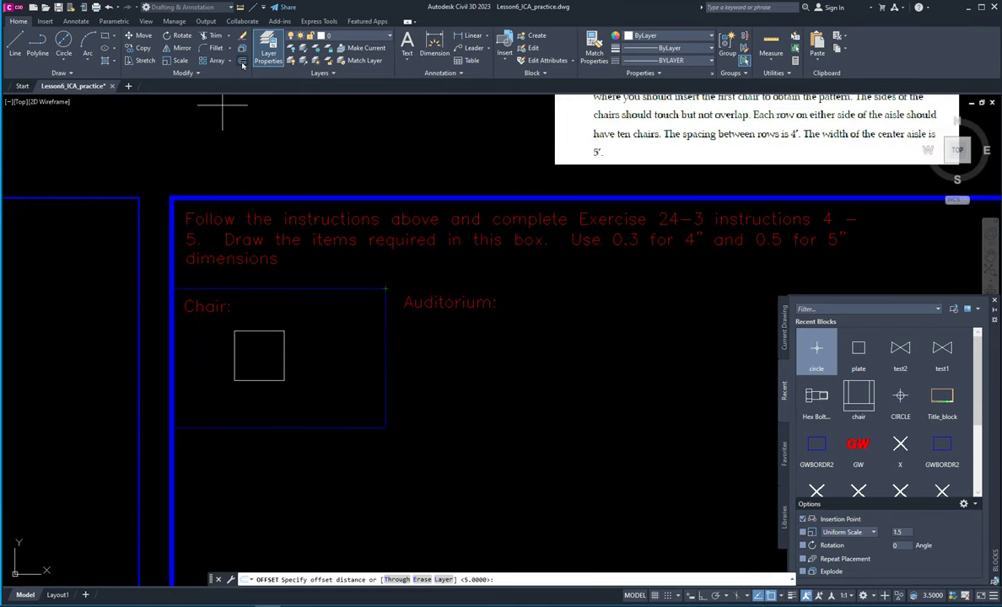
{"action": "type", "text": ".3"}
{"action": "key", "text": "Return"}
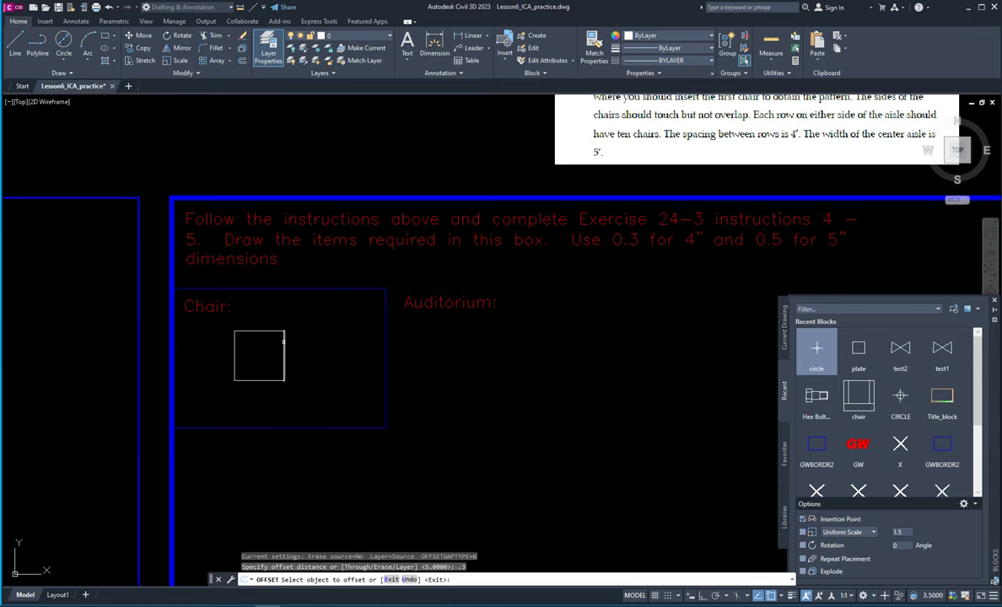
{"action": "left_click", "coordinate": [284, 341]}
{"action": "left_click", "coordinate": [245, 343]}
{"action": "left_click", "coordinate": [236, 342]}
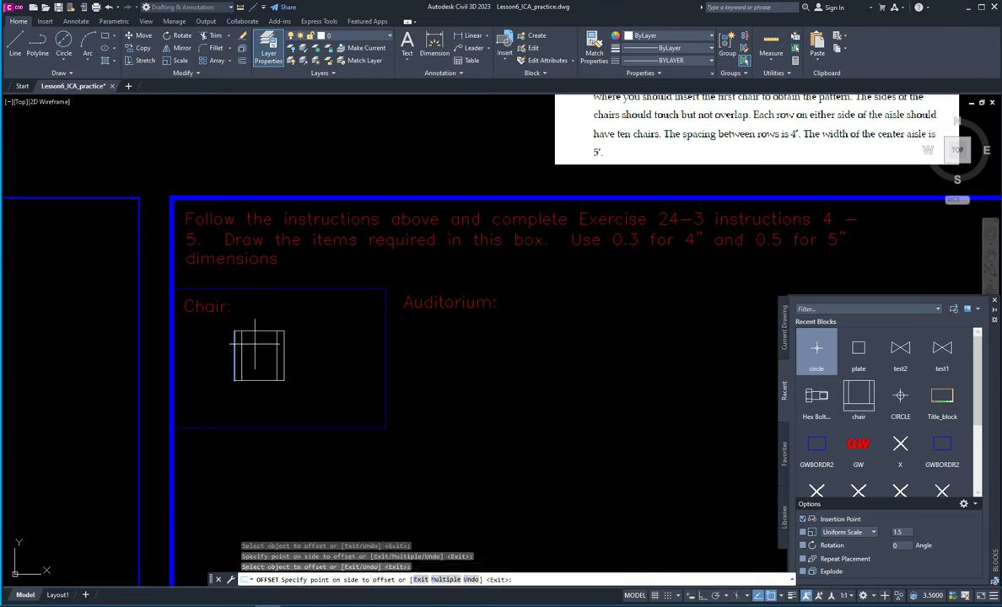
{"action": "left_click", "coordinate": [258, 348]}
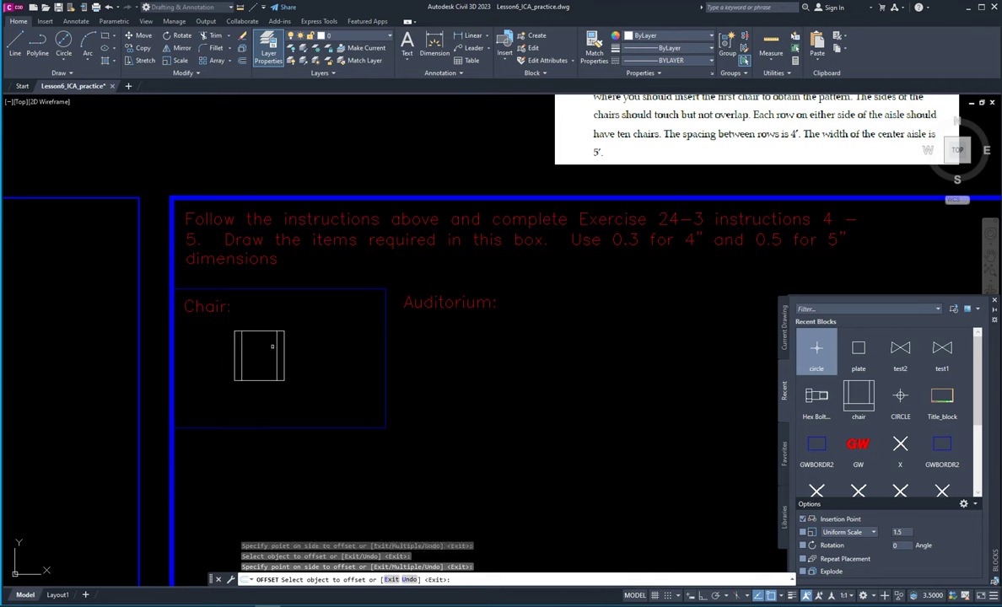
Step: Offset the bottom edge line 0.5 upward into the square
{"action": "left_click", "coordinate": [243, 61]}
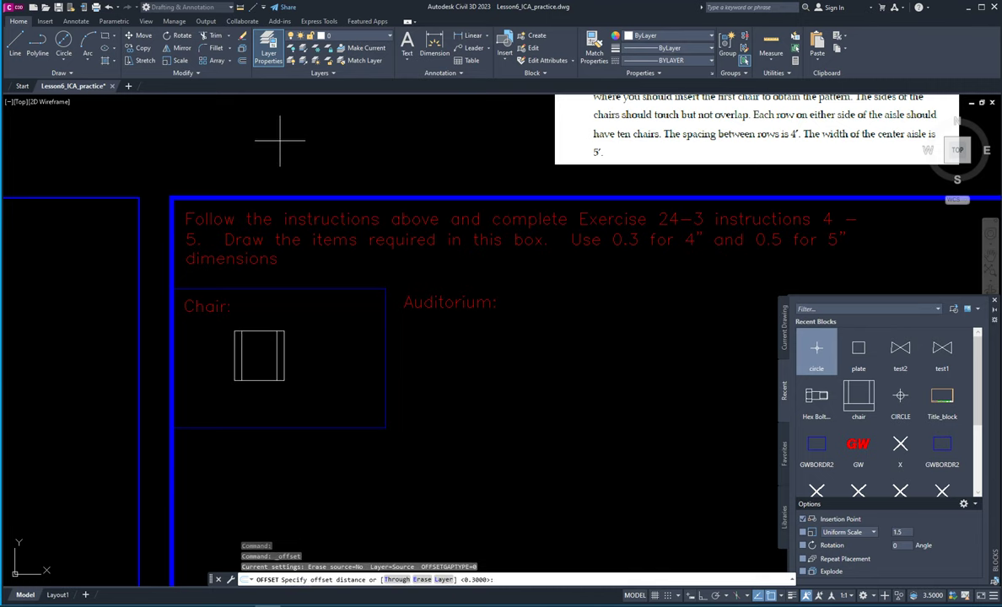
{"action": "key", "text": "Return"}
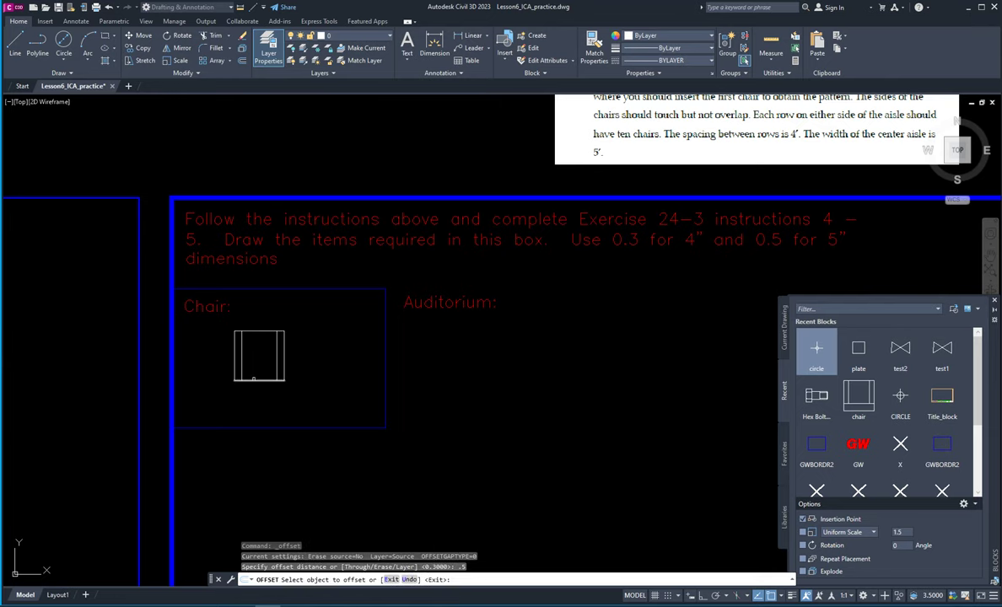
{"action": "left_click", "coordinate": [253, 378]}
{"action": "key", "text": "Escape"}
{"action": "key", "text": "Escape"}
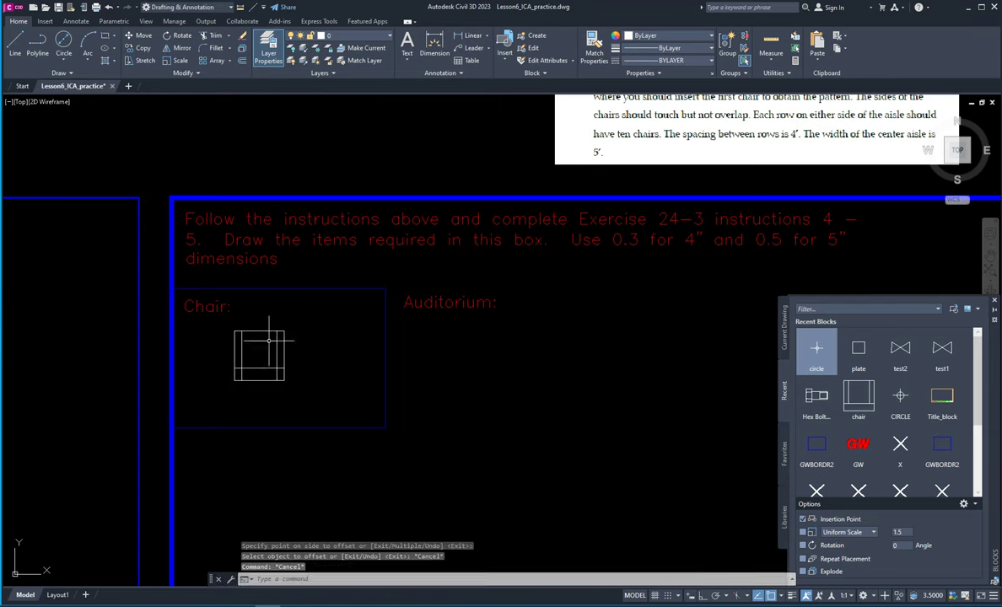
Step: Erase the overlapping lines on the square's right and bottom edges, keeping the rectangle itself
{"action": "scroll", "coordinate": [253, 354], "scroll_direction": "up", "scroll_amount": 5}
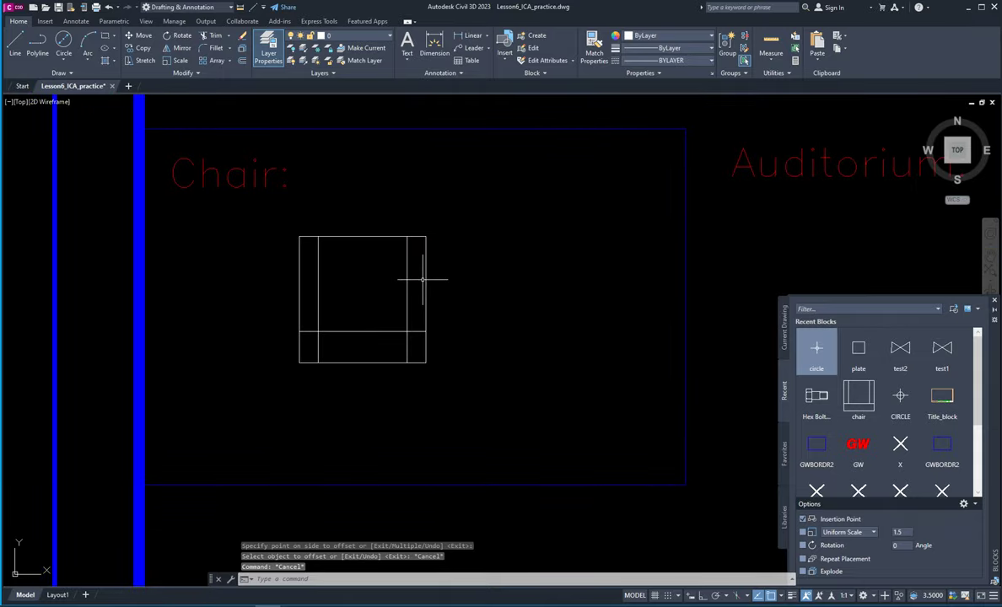
{"action": "left_click", "coordinate": [426, 281]}
{"action": "key", "text": "Delete"}
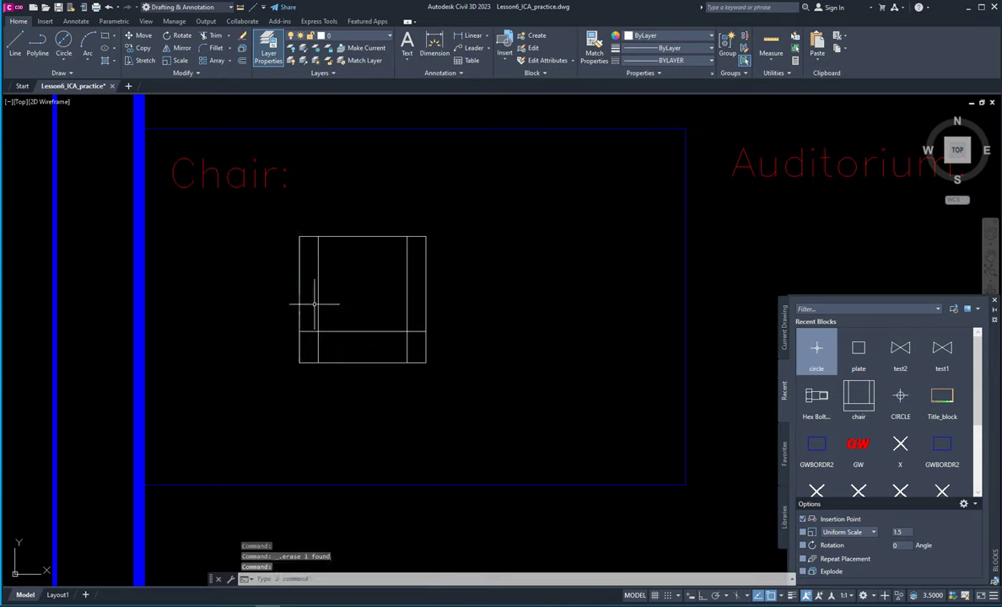
{"action": "left_click", "coordinate": [355, 362]}
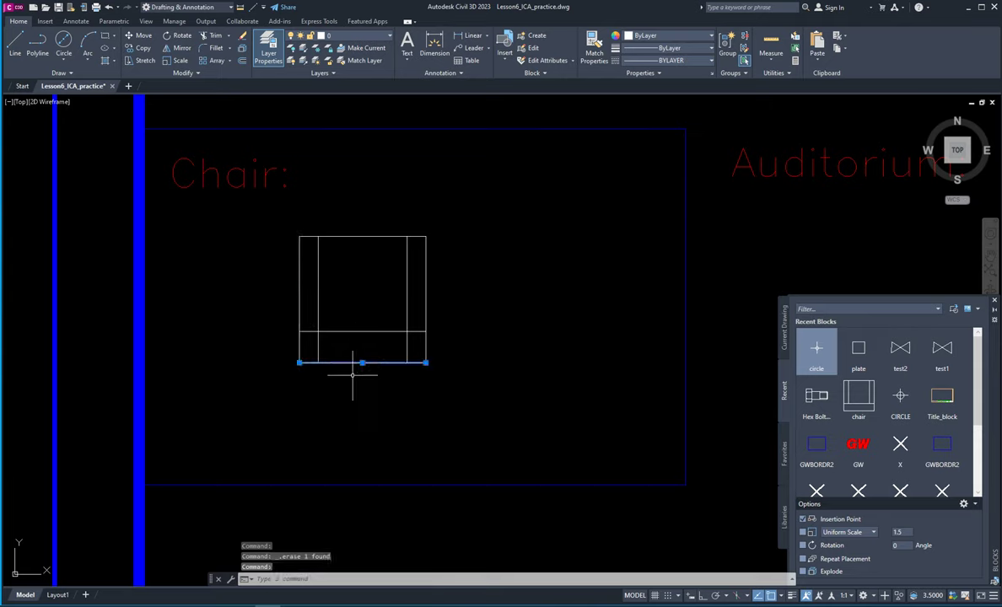
{"action": "key", "text": "Delete"}
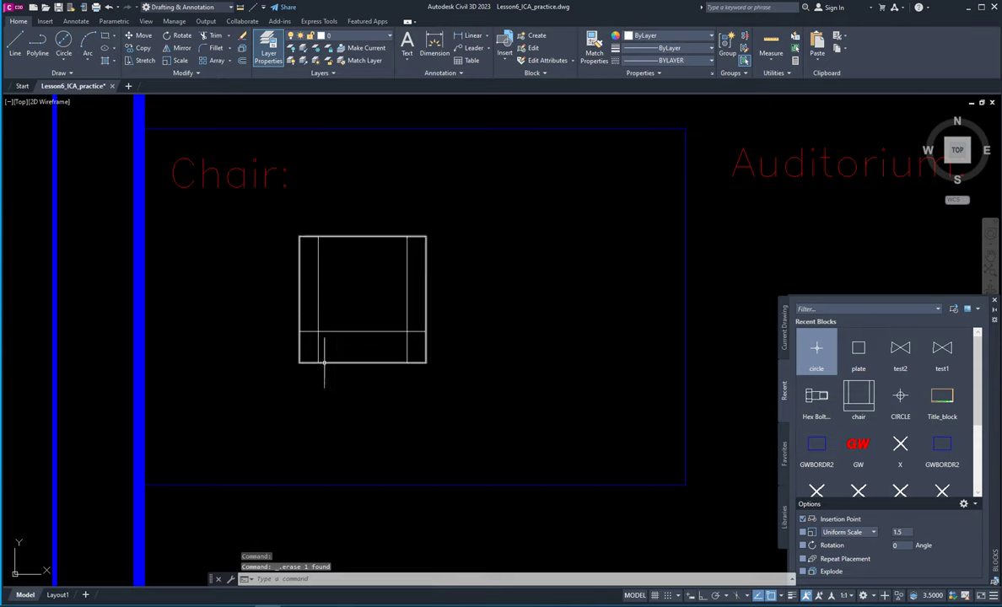
{"action": "left_click", "coordinate": [302, 341]}
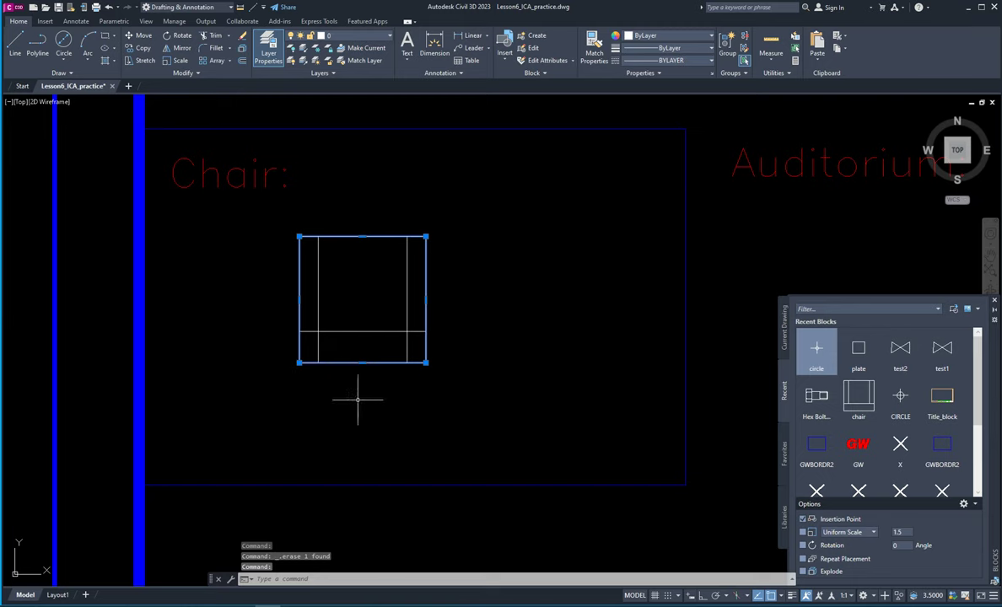
{"action": "key", "text": "Escape"}
{"action": "key", "text": "Escape"}
{"action": "key", "text": "Escape"}
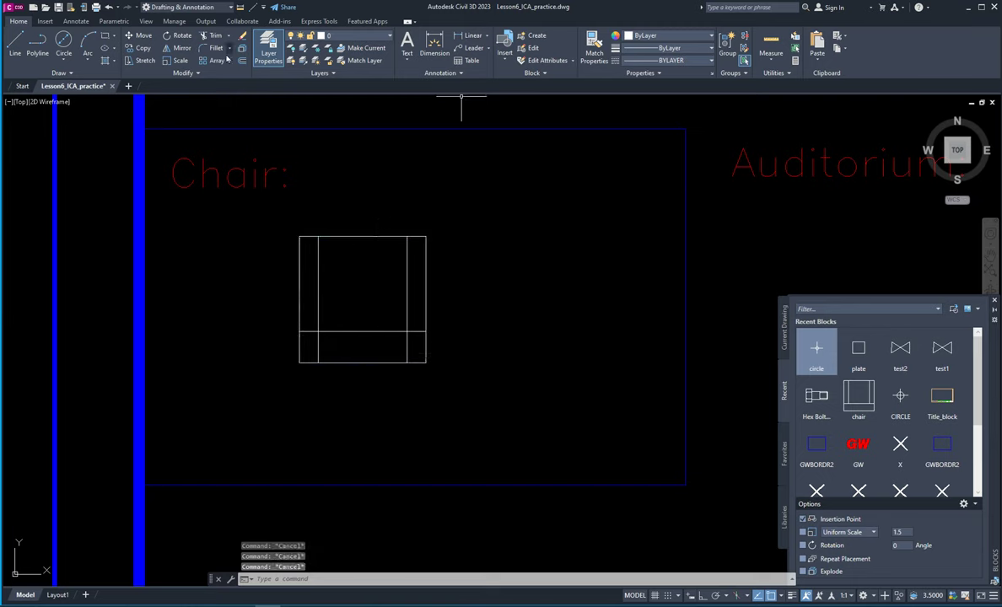
Step: Trim the inner horizontal line outside the two vertical lines and the verticals below it, leaving a U-shaped seat outline
{"action": "left_click", "coordinate": [213, 35]}
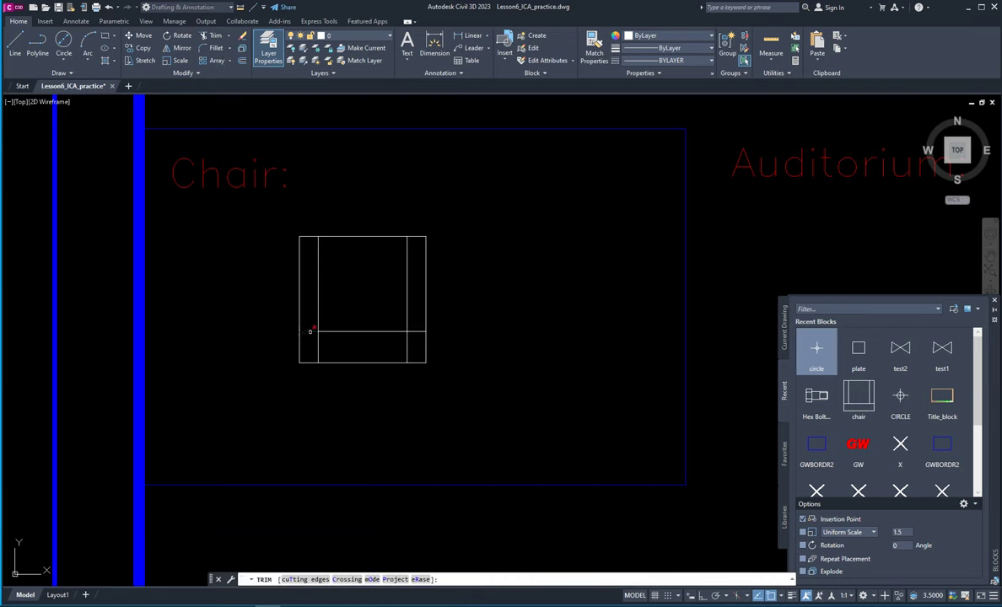
{"action": "left_click", "coordinate": [310, 331]}
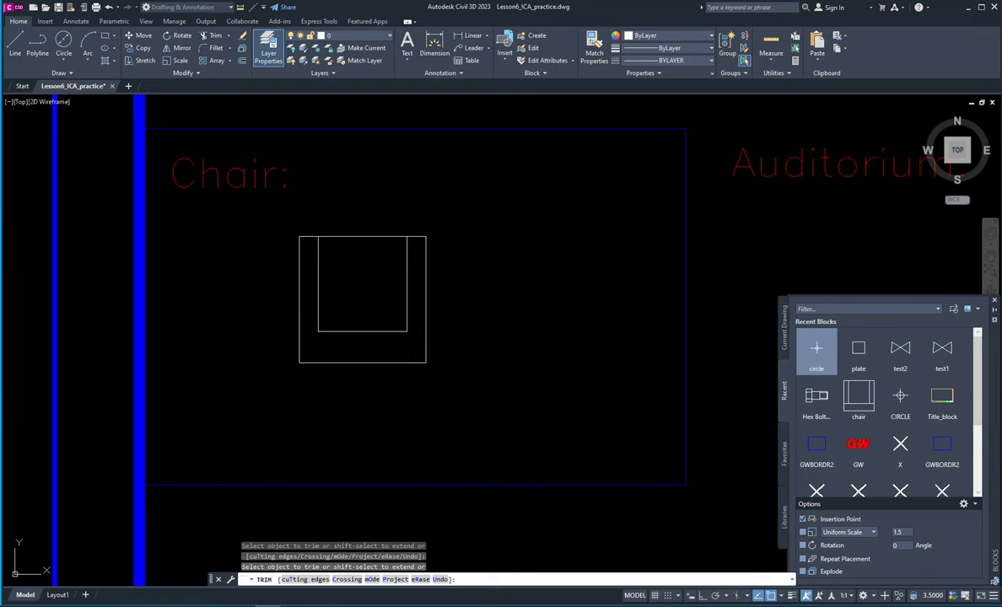
{"action": "key", "text": "Escape"}
{"action": "scroll", "coordinate": [501, 363], "scroll_direction": "down", "scroll_amount": 8}
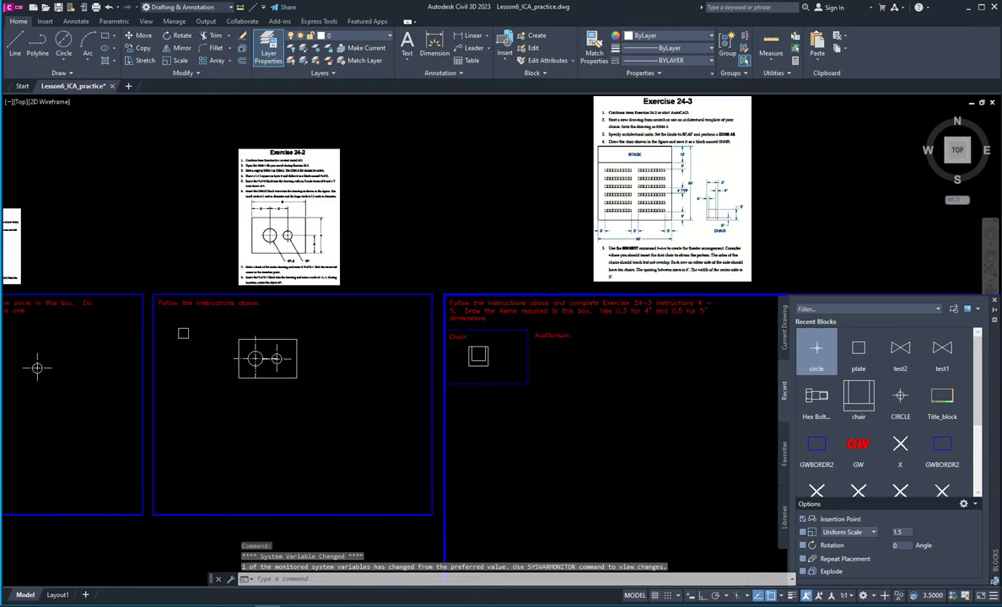
{"action": "scroll", "coordinate": [691, 219], "scroll_direction": "up", "scroll_amount": 6}
{"action": "scroll", "coordinate": [295, 430], "scroll_direction": "down", "scroll_amount": 6}
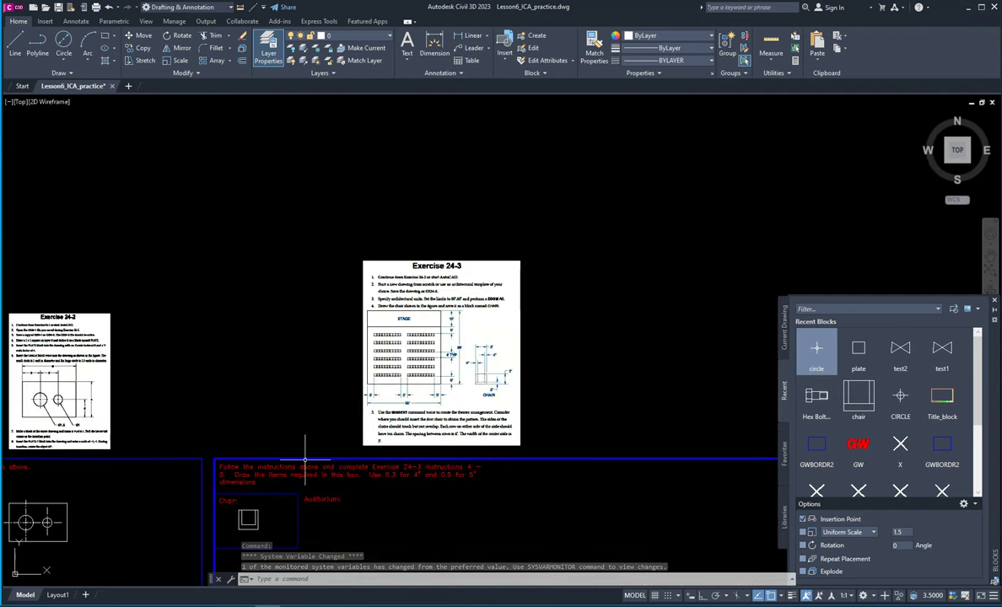
Step: Review the auditorium and chair dimensions and the MINSERT instructions on the Exercise 24-3 sheet
{"action": "middle_click_drag", "start_coordinate": [219, 466], "coordinate": [246, 393]}
{"action": "scroll", "coordinate": [278, 439], "scroll_direction": "up", "scroll_amount": 4}
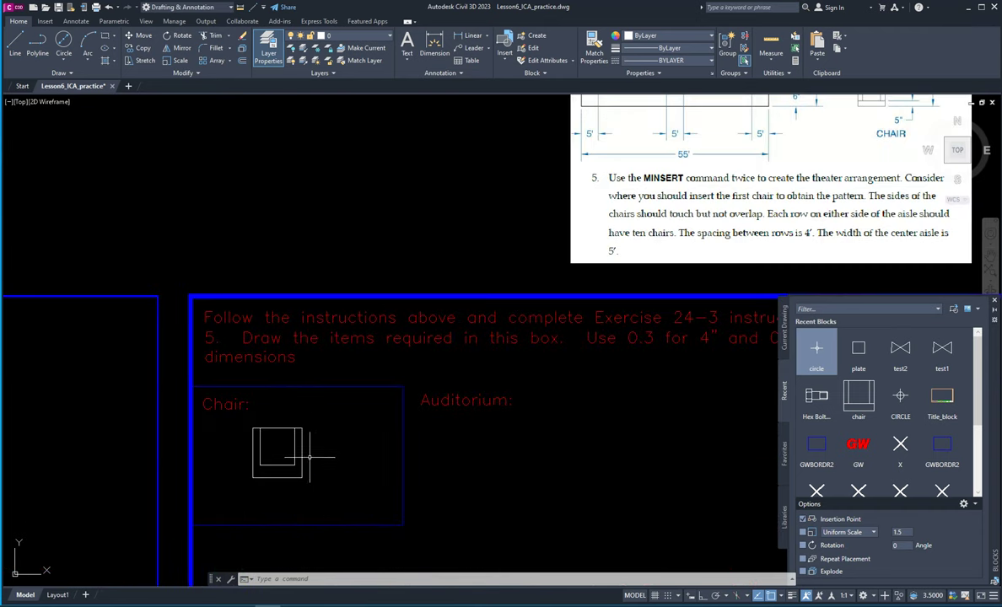
{"action": "scroll", "coordinate": [323, 458], "scroll_direction": "down", "scroll_amount": 4}
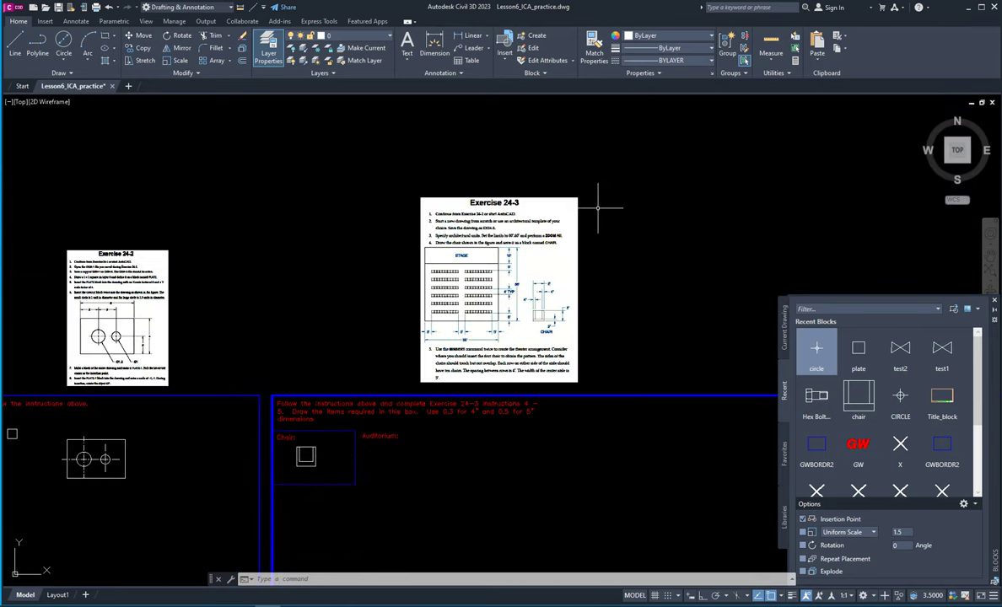
{"action": "scroll", "coordinate": [558, 193], "scroll_direction": "up", "scroll_amount": 6}
{"action": "mouse_move", "coordinate": [422, 240]}
{"action": "middle_mouse_down"}
{"action": "mouse_move", "coordinate": [445, 211]}
{"action": "mouse_move", "coordinate": [433, 140]}
{"action": "middle_mouse_up"}
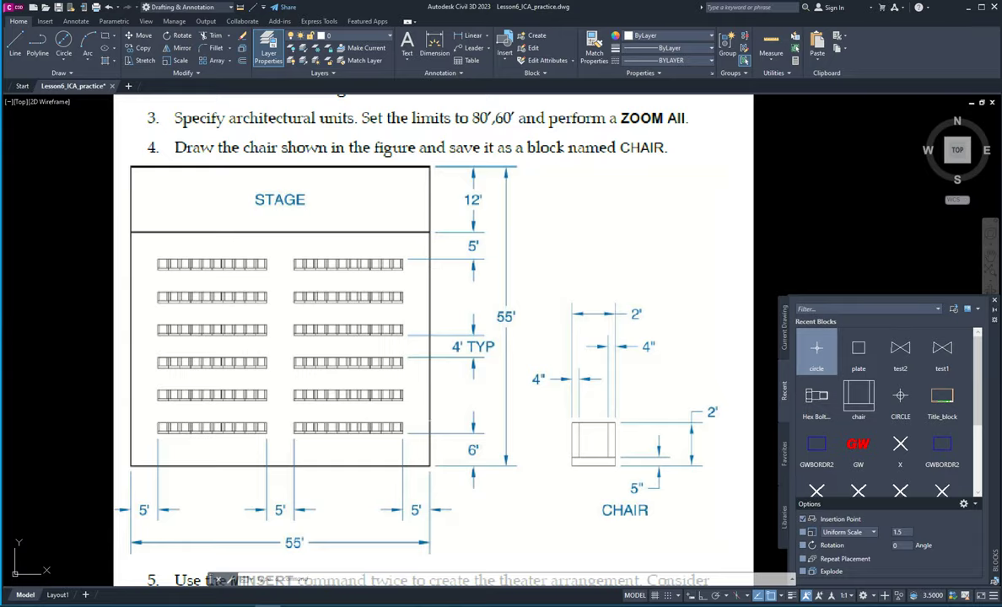
{"action": "middle_click_drag", "start_coordinate": [439, 380], "coordinate": [428, 219]}
{"action": "scroll", "coordinate": [454, 297], "scroll_direction": "down", "scroll_amount": 5}
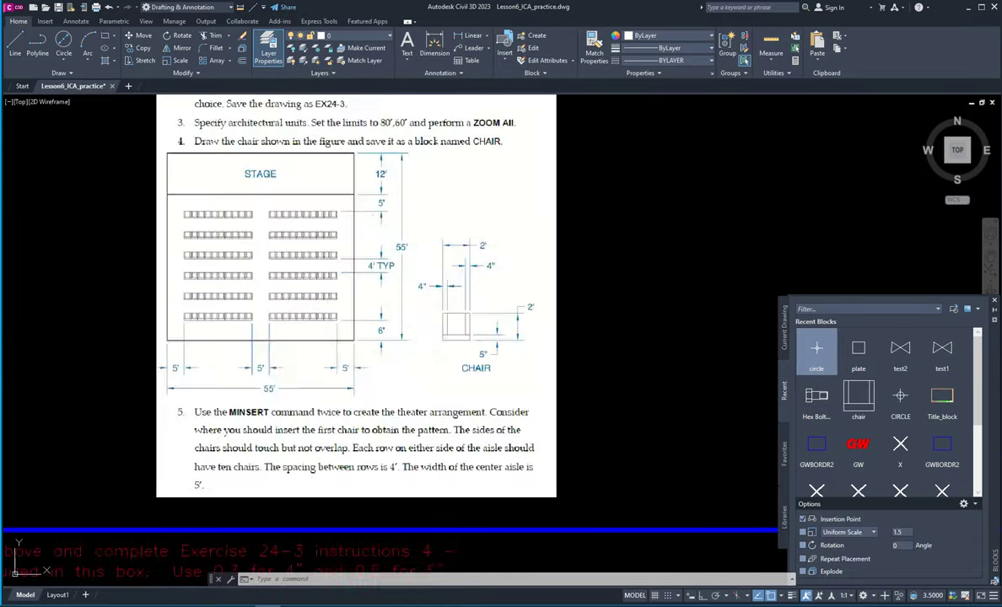
Step: Start a block definition named chair with its base point at the lower-right corner of the drawn chair
{"action": "key", "text": "Escape"}
{"action": "key", "text": "Escape"}
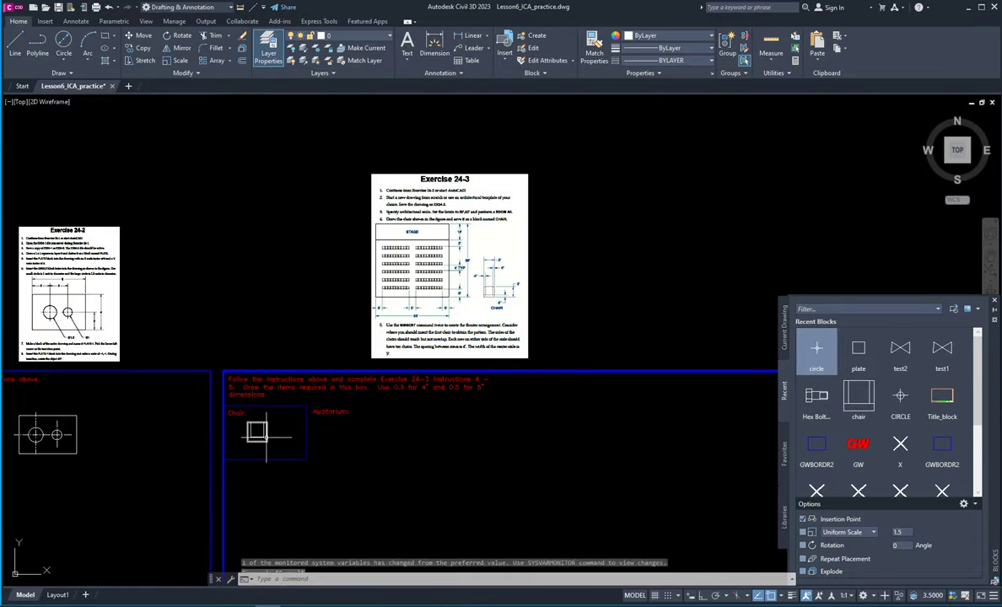
{"action": "type", "text": "block"}
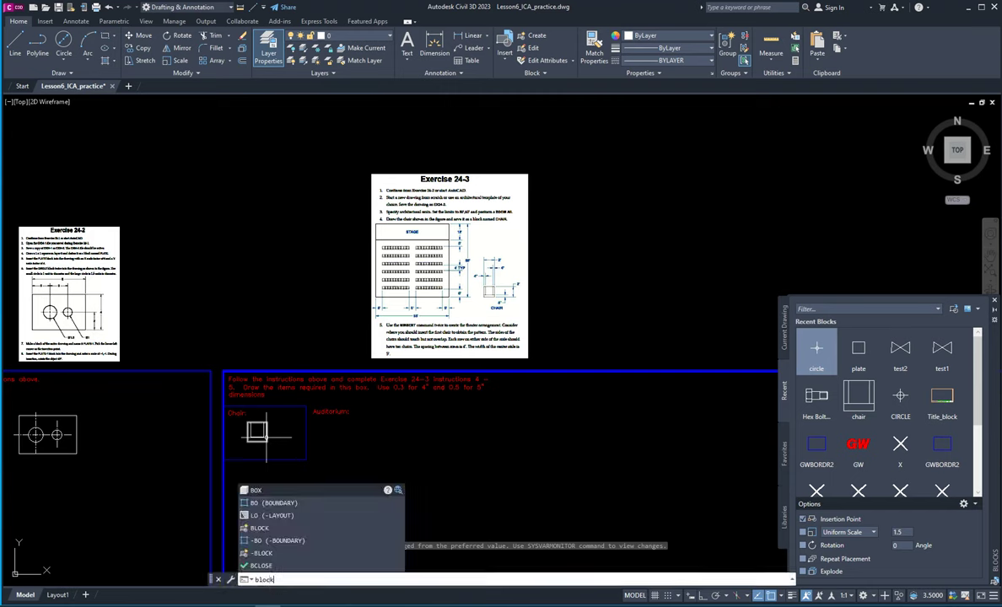
{"action": "key", "text": "Return"}
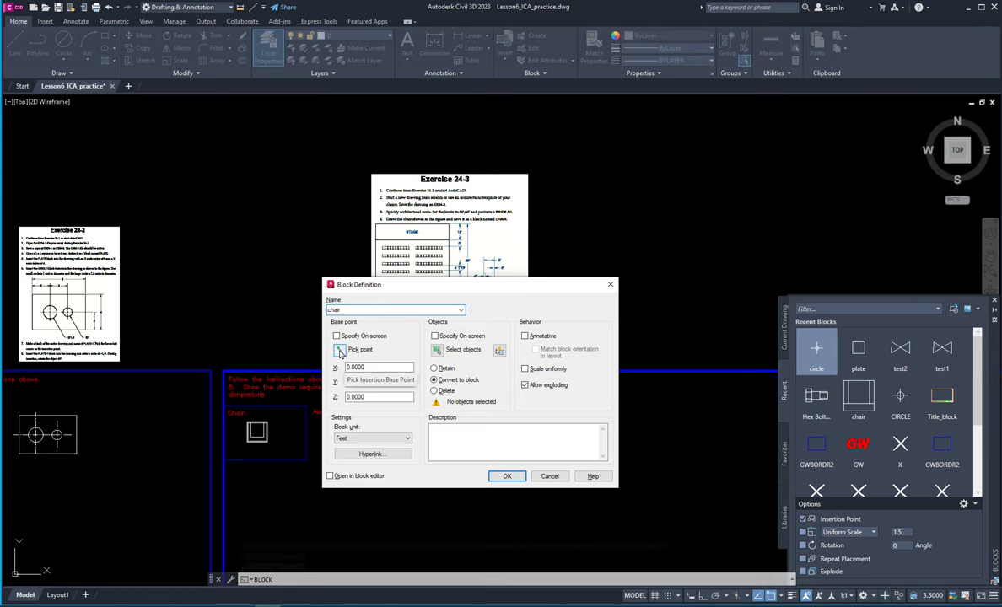
{"action": "left_click", "coordinate": [339, 350]}
{"action": "scroll", "coordinate": [264, 437], "scroll_direction": "up", "scroll_amount": 5}
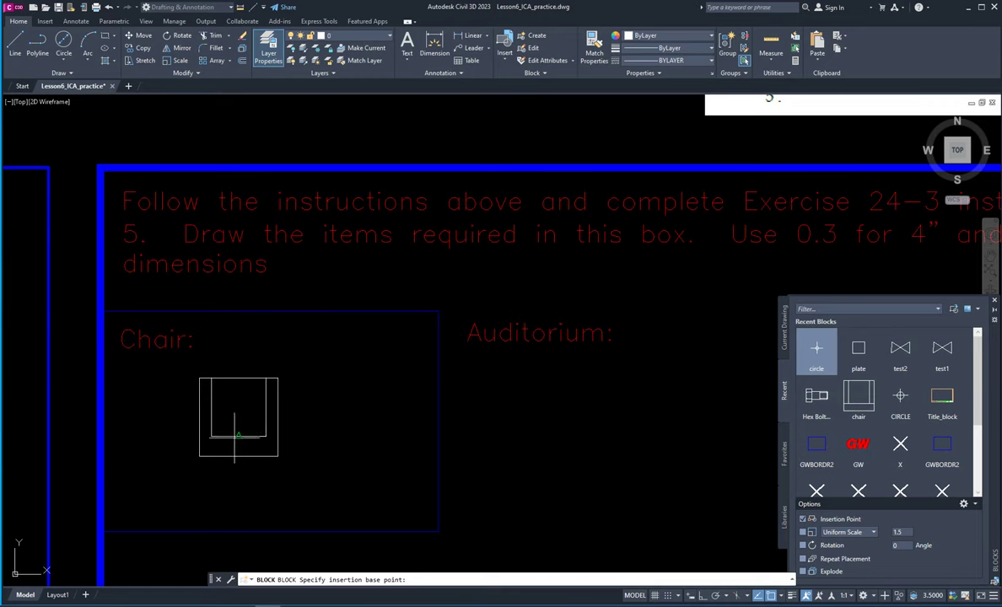
{"action": "left_click", "coordinate": [278, 457]}
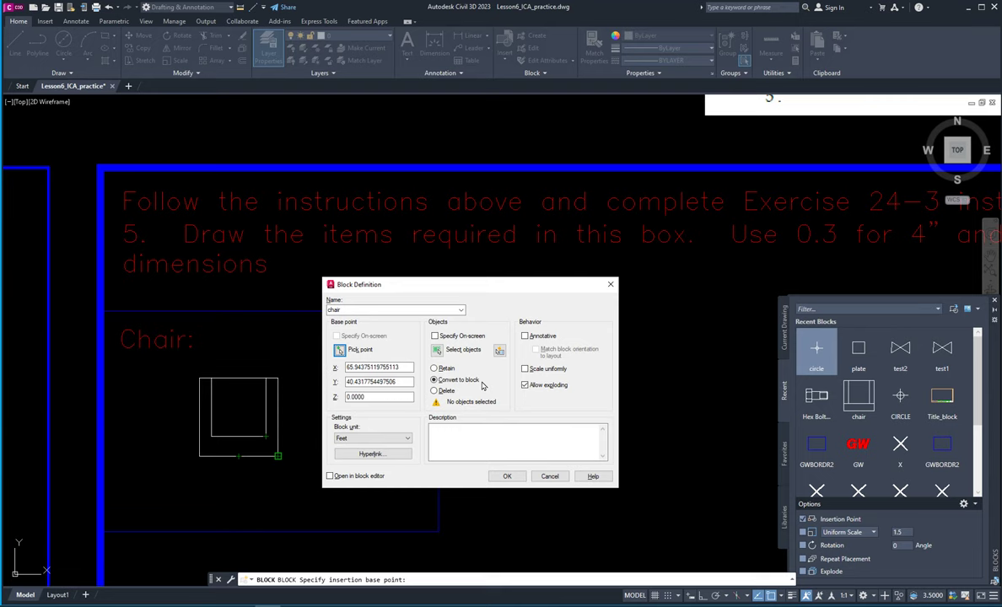
Step: Select all the chair's lines for the block, convert them to a block, and redefine the existing chair definition
{"action": "left_click", "coordinate": [437, 351]}
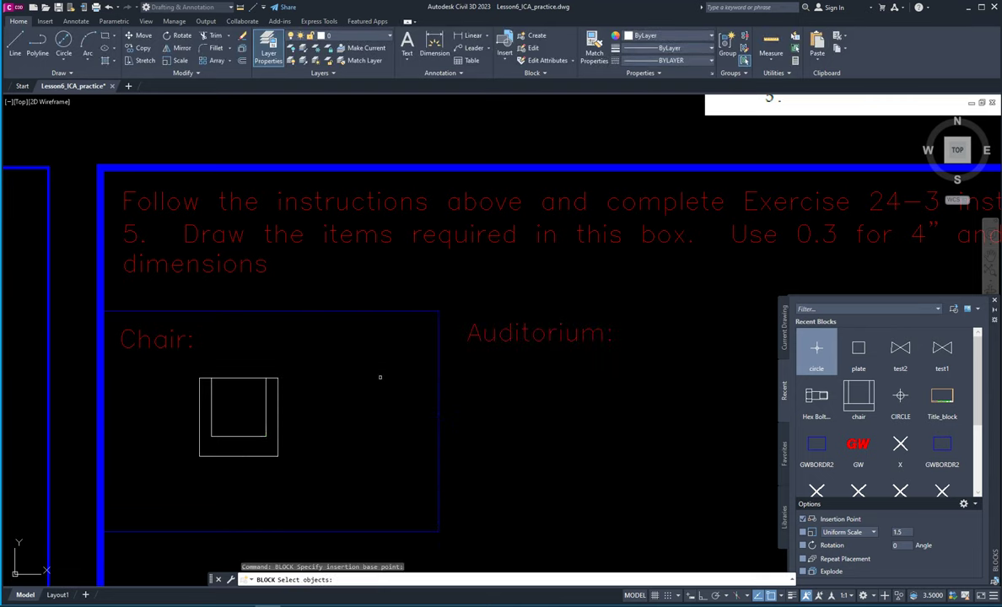
{"action": "left_click", "coordinate": [188, 366]}
{"action": "left_click", "coordinate": [289, 471]}
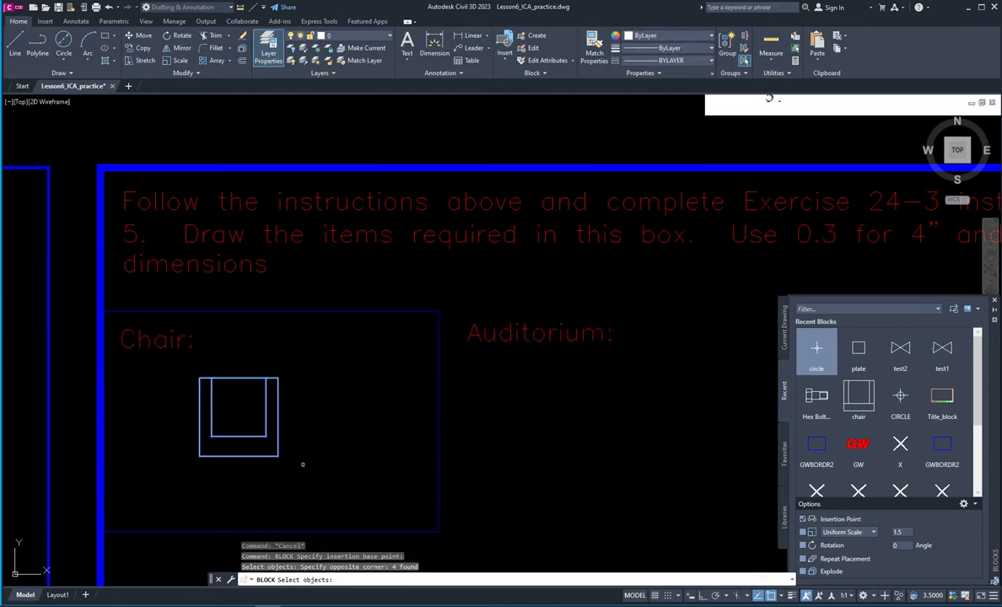
{"action": "key", "text": "Return"}
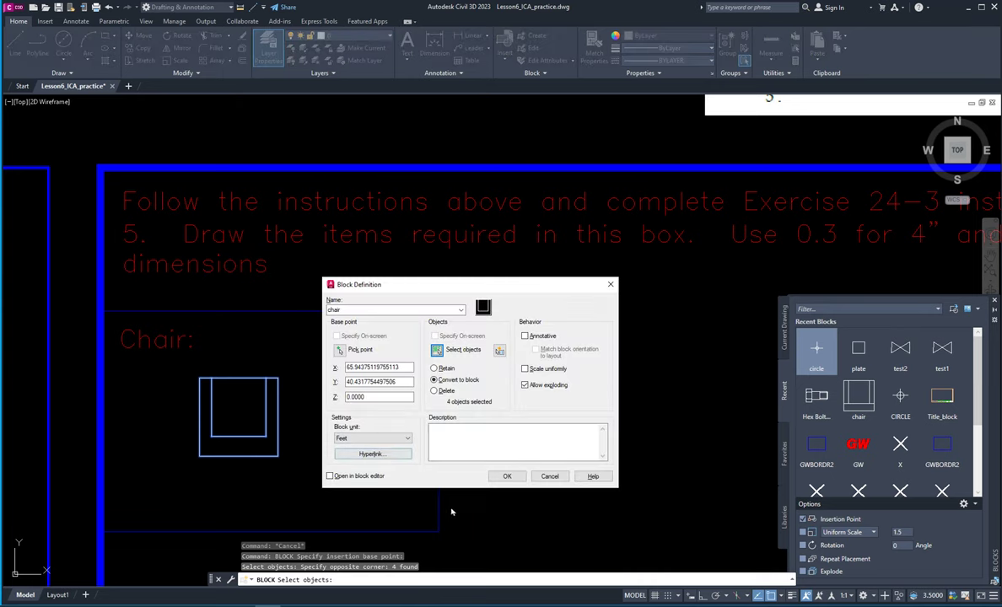
{"action": "left_click", "coordinate": [507, 477]}
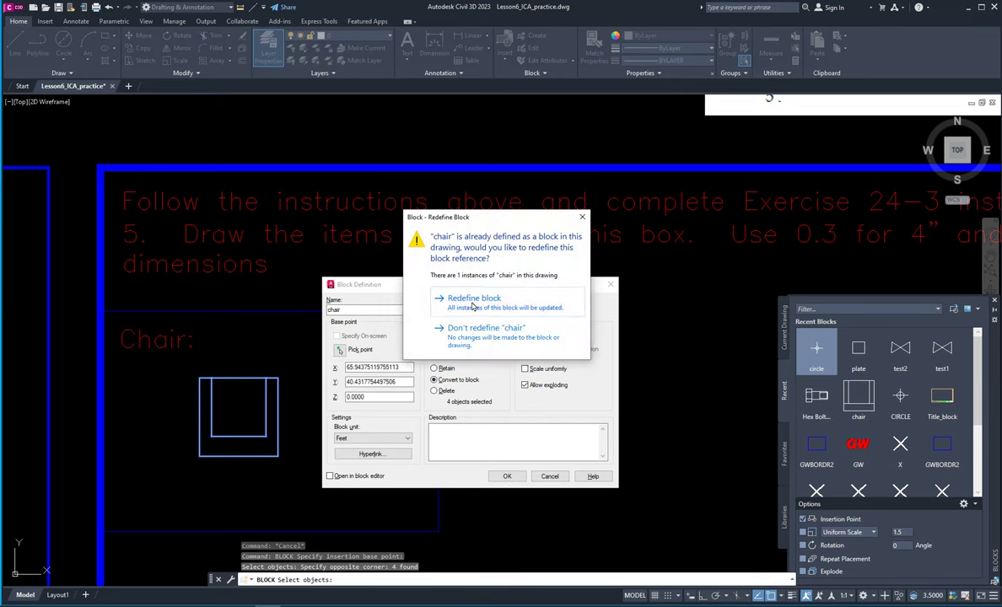
{"action": "left_click", "coordinate": [470, 306]}
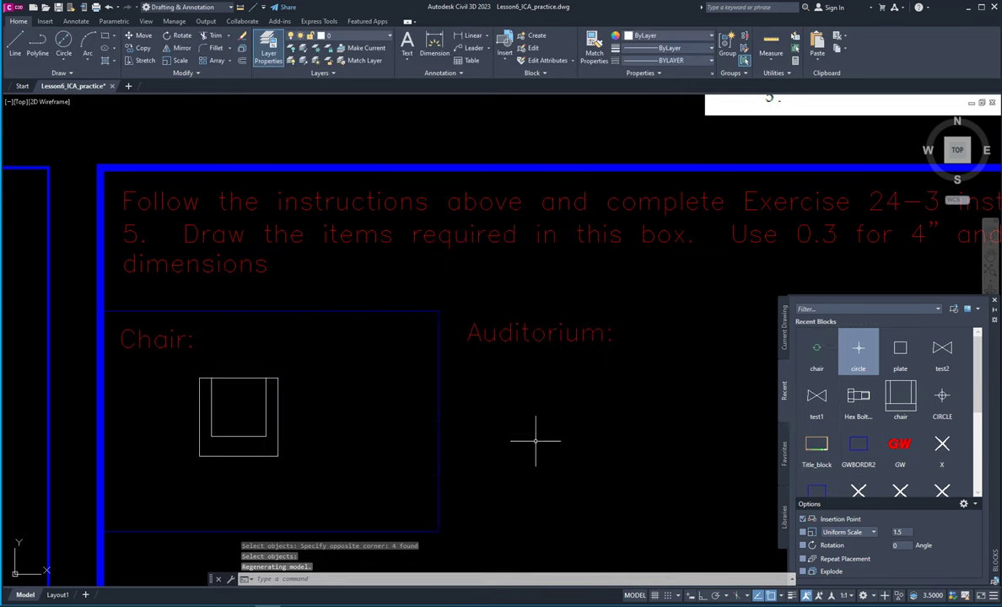
Step: Examine the Exercise 24-3 sheet for the auditorium's overall size and stage depth
{"action": "scroll", "coordinate": [540, 452], "scroll_direction": "down", "scroll_amount": 3}
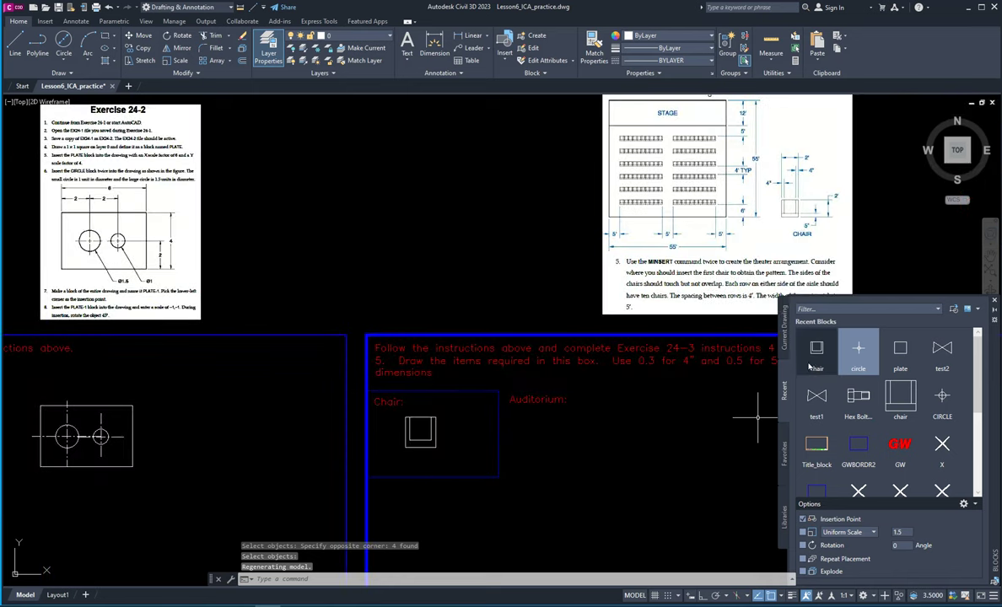
{"action": "scroll", "coordinate": [607, 490], "scroll_direction": "down", "scroll_amount": 3}
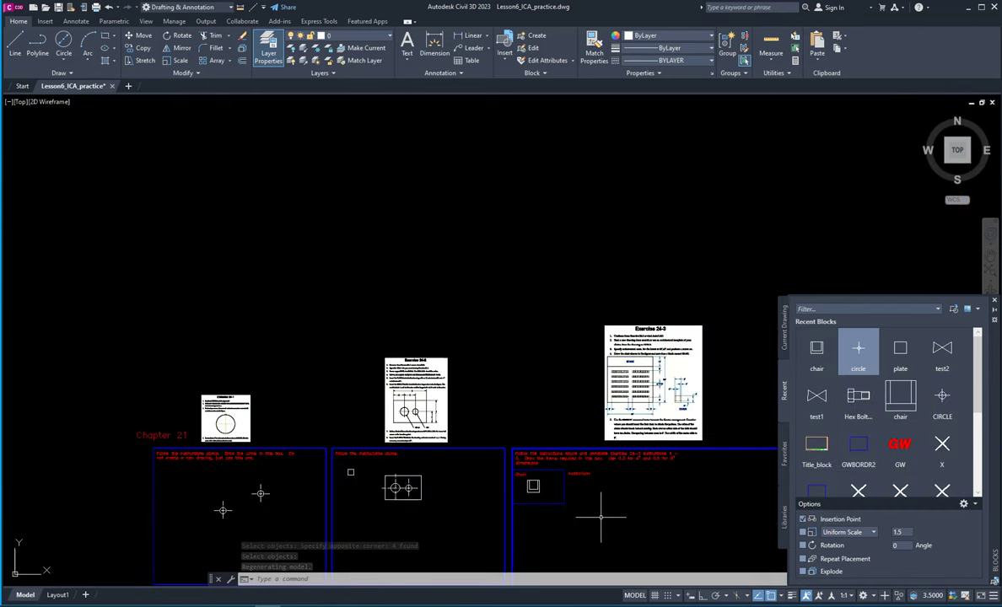
{"action": "middle_click_drag", "start_coordinate": [616, 498], "coordinate": [232, 328]}
{"action": "scroll", "coordinate": [268, 354], "scroll_direction": "down", "scroll_amount": 1}
{"action": "scroll", "coordinate": [248, 278], "scroll_direction": "up", "scroll_amount": 6}
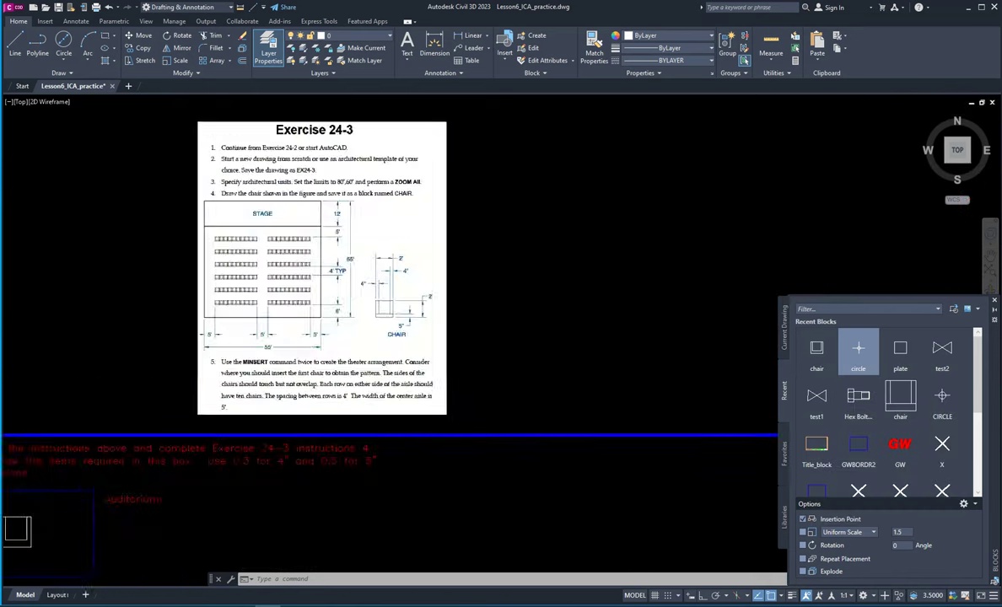
{"action": "scroll", "coordinate": [306, 279], "scroll_direction": "down", "scroll_amount": 2}
{"action": "middle_click_drag", "start_coordinate": [307, 280], "coordinate": [353, 296]}
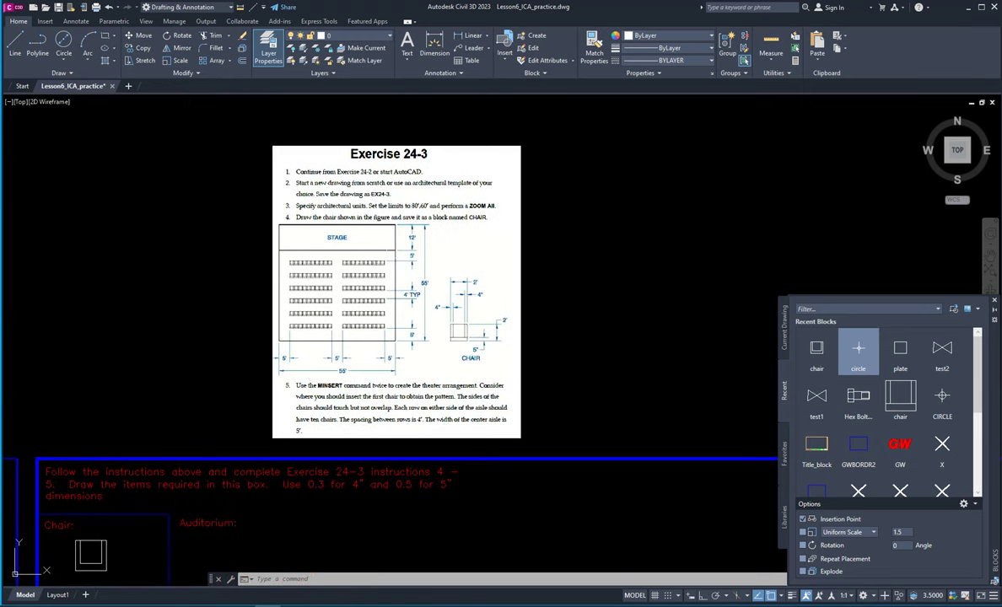
{"action": "scroll", "coordinate": [426, 463], "scroll_direction": "down", "scroll_amount": 4}
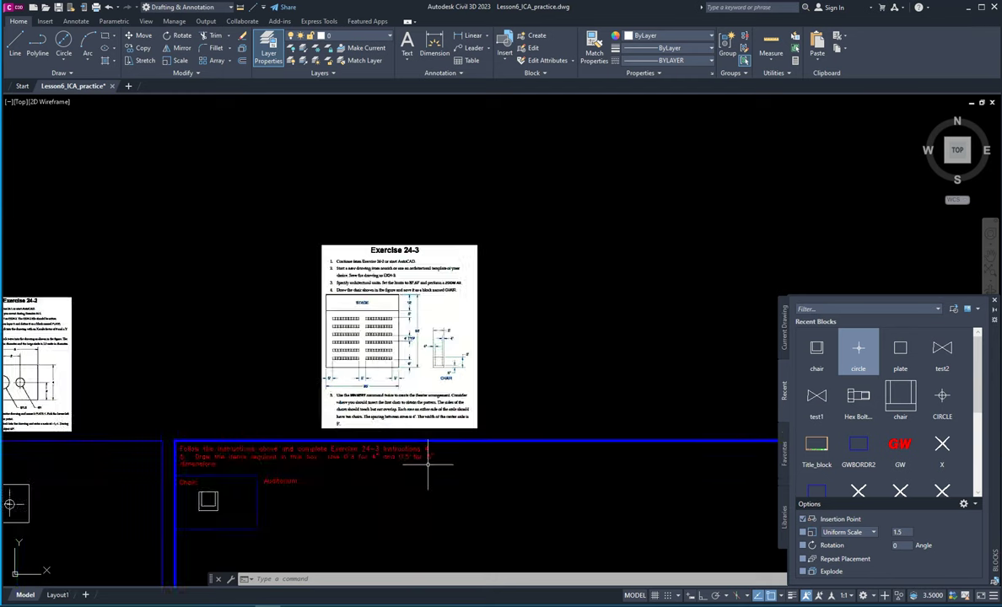
Step: Draw a 55 by 55 rectangle for the auditorium inside the large Exercise 24-3 box
{"action": "mouse_move", "coordinate": [442, 497]}
{"action": "middle_mouse_down"}
{"action": "mouse_move", "coordinate": [392, 340]}
{"action": "mouse_move", "coordinate": [370, 219]}
{"action": "mouse_move", "coordinate": [407, 211]}
{"action": "middle_mouse_up"}
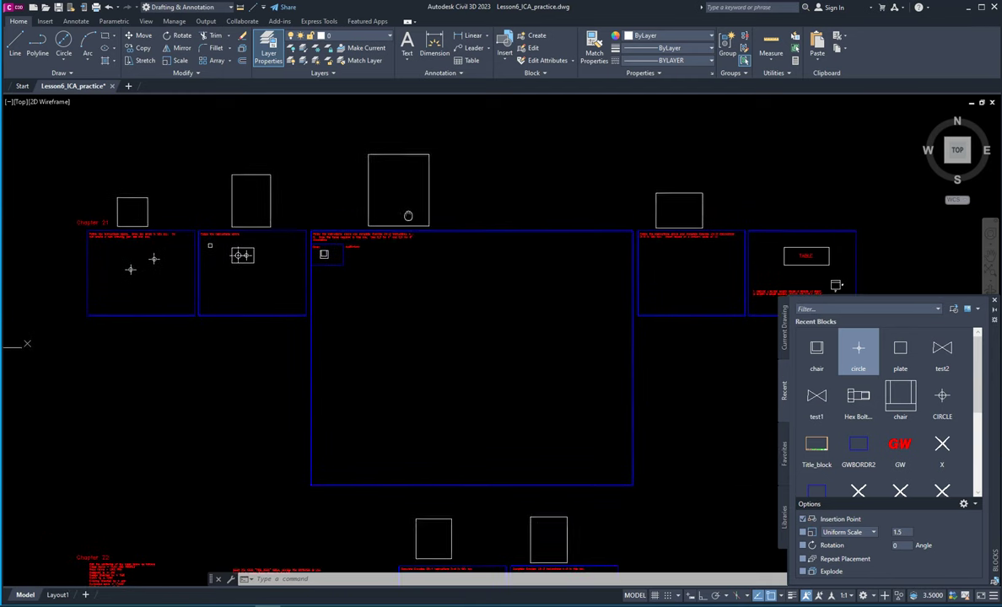
{"action": "left_click", "coordinate": [371, 249]}
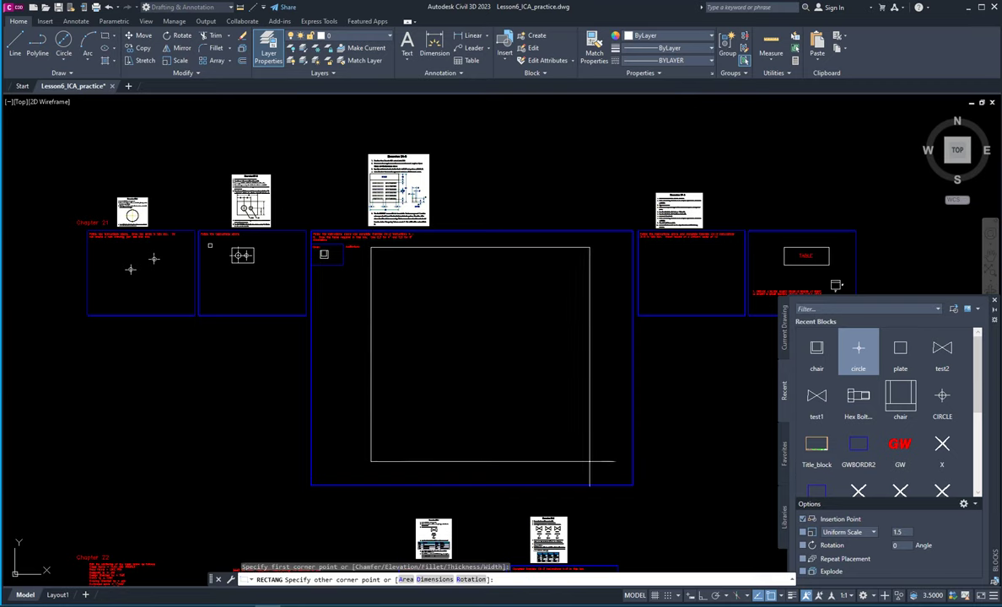
{"action": "type", "text": "d"}
{"action": "key", "text": "Return"}
{"action": "type", "text": "55"}
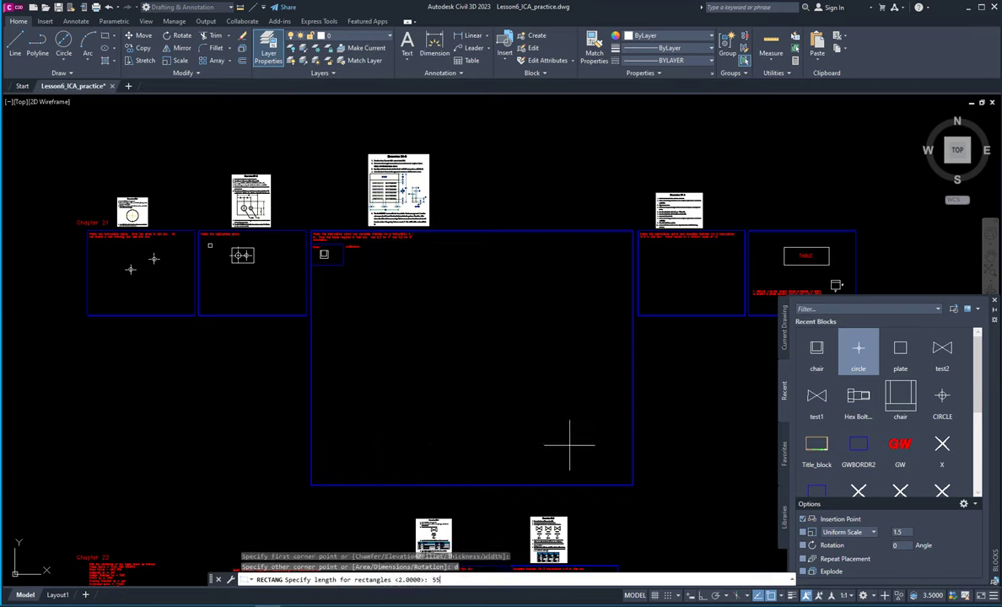
{"action": "key", "text": "Return"}
{"action": "type", "text": "55"}
{"action": "key", "text": "Return"}
{"action": "left_click", "coordinate": [569, 444]}
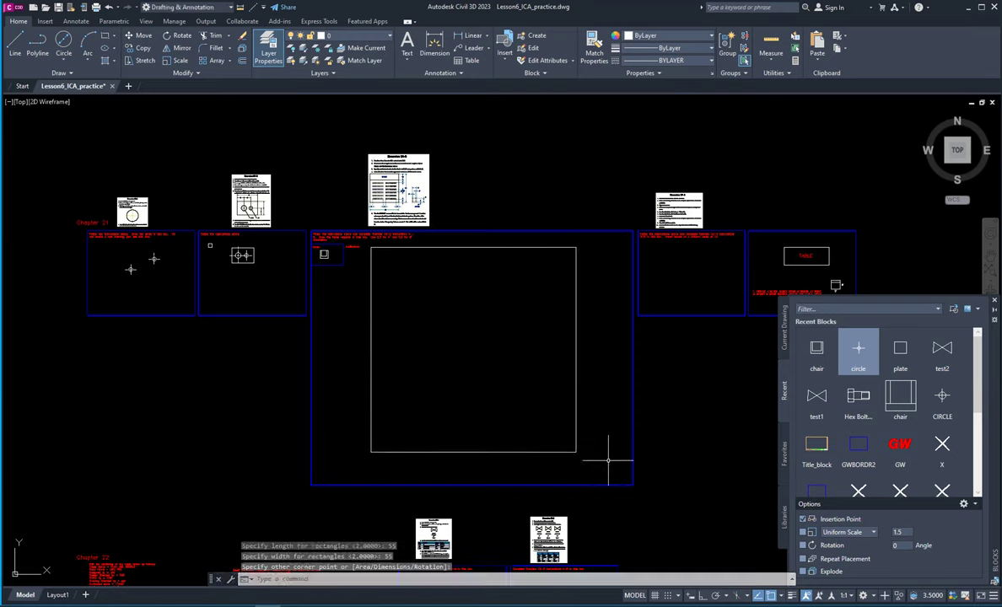
Step: Draw a line along the auditorium square's top edge from corner to corner
{"action": "scroll", "coordinate": [441, 317], "scroll_direction": "up", "scroll_amount": 2}
{"action": "mouse_move", "coordinate": [440, 317]}
{"action": "middle_mouse_down"}
{"action": "mouse_move", "coordinate": [460, 369]}
{"action": "mouse_move", "coordinate": [463, 447]}
{"action": "middle_mouse_up"}
{"action": "scroll", "coordinate": [402, 236], "scroll_direction": "up", "scroll_amount": 2}
{"action": "scroll", "coordinate": [403, 257], "scroll_direction": "up", "scroll_amount": 2}
{"action": "scroll", "coordinate": [408, 325], "scroll_direction": "down", "scroll_amount": 9}
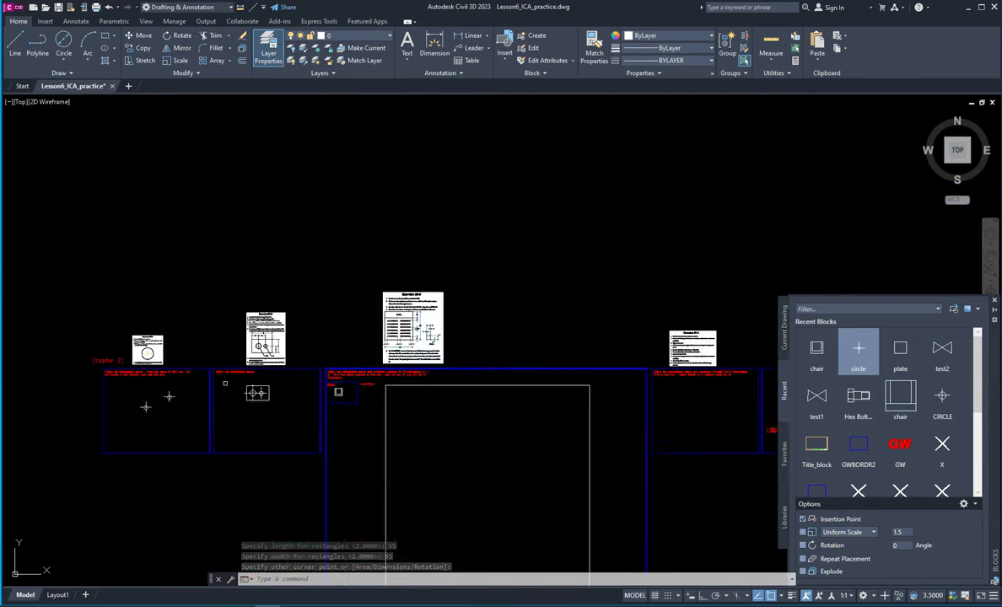
{"action": "mouse_move", "coordinate": [422, 412]}
{"action": "middle_mouse_down"}
{"action": "mouse_move", "coordinate": [433, 387]}
{"action": "mouse_move", "coordinate": [434, 454]}
{"action": "middle_mouse_up"}
{"action": "scroll", "coordinate": [428, 434], "scroll_direction": "up", "scroll_amount": 3}
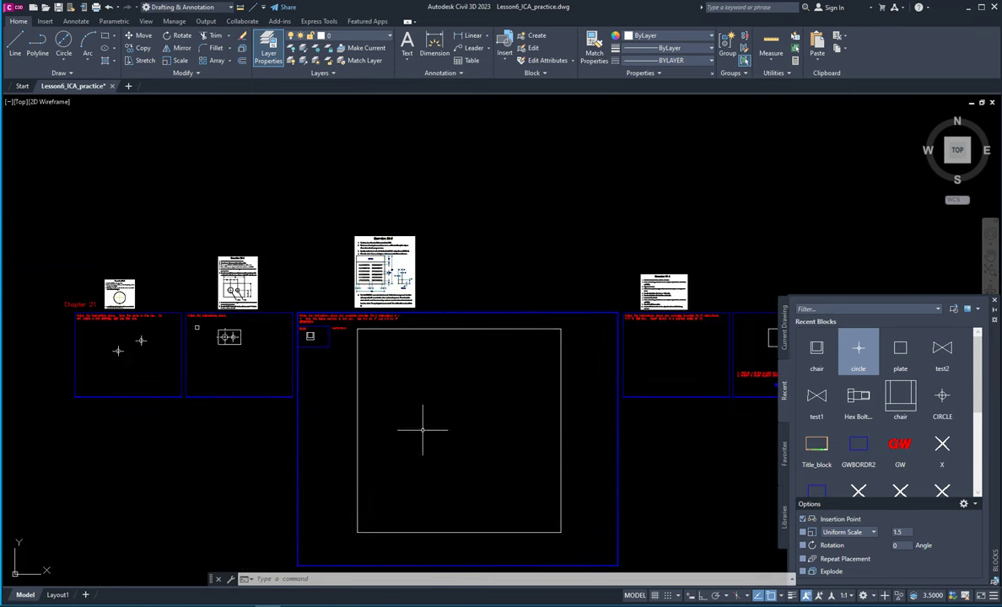
{"action": "left_click", "coordinate": [14, 46]}
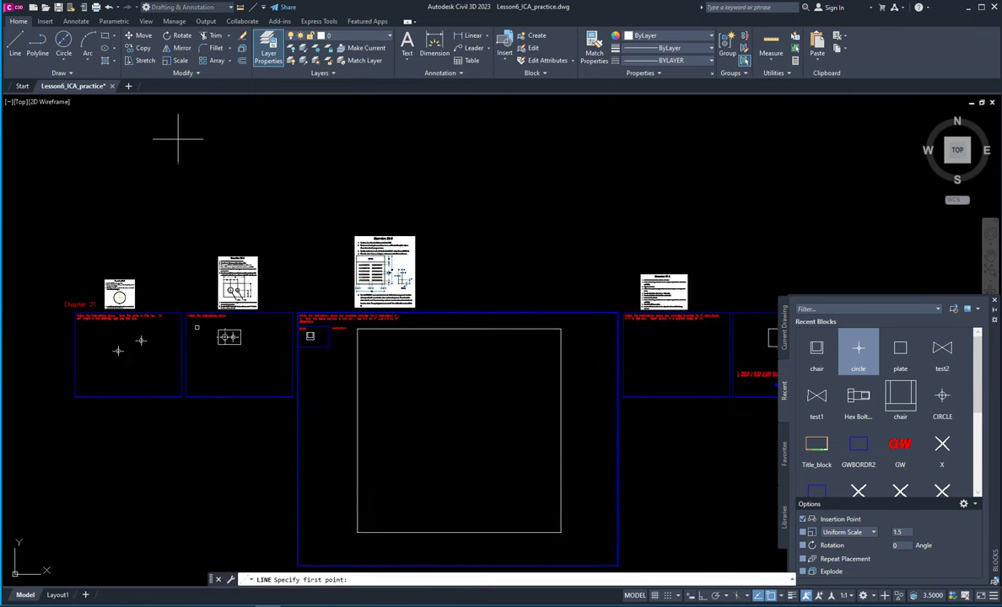
{"action": "left_click", "coordinate": [358, 328]}
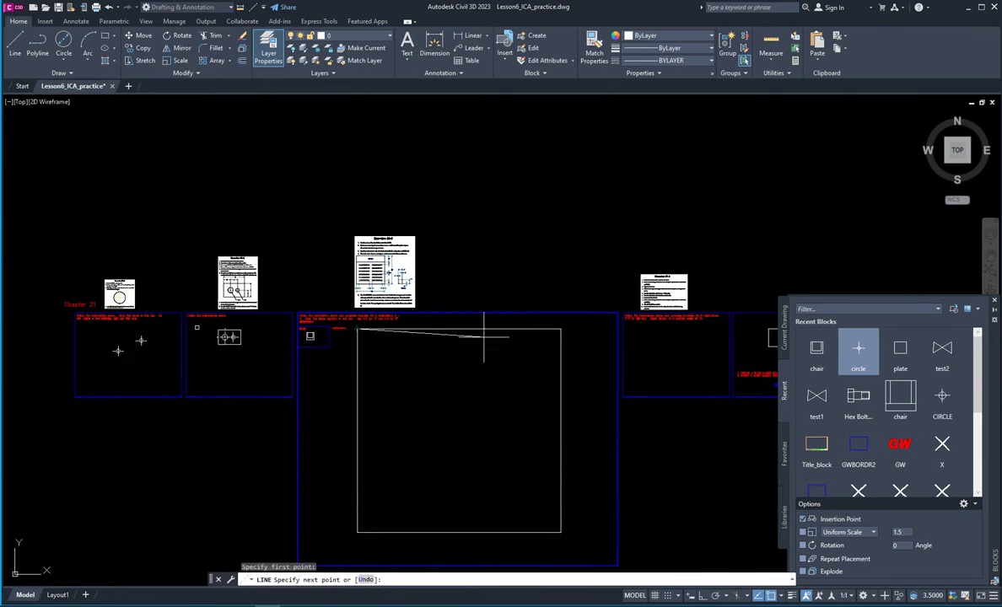
{"action": "left_click", "coordinate": [561, 328]}
{"action": "key", "text": "Return"}
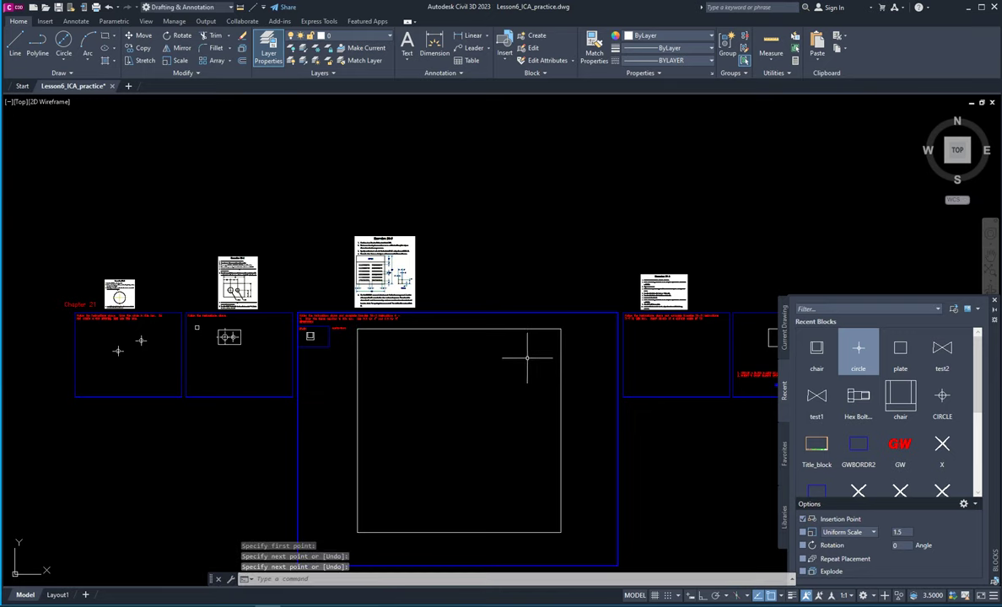
Step: Offset the line on the auditorium's top edge 12 downward to mark the stage front
{"action": "left_click", "coordinate": [241, 62]}
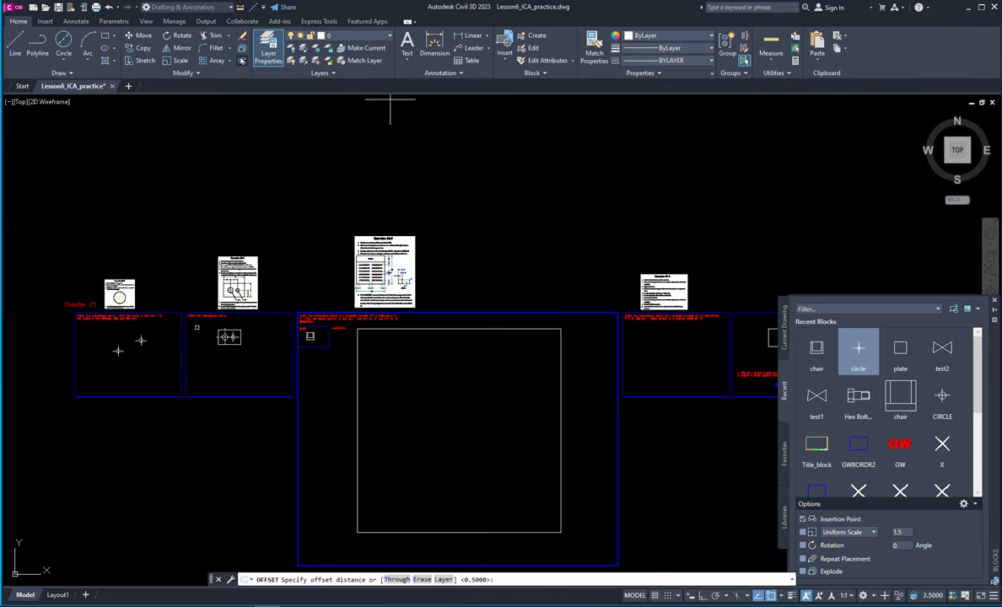
{"action": "type", "text": "12"}
{"action": "key", "text": "Return"}
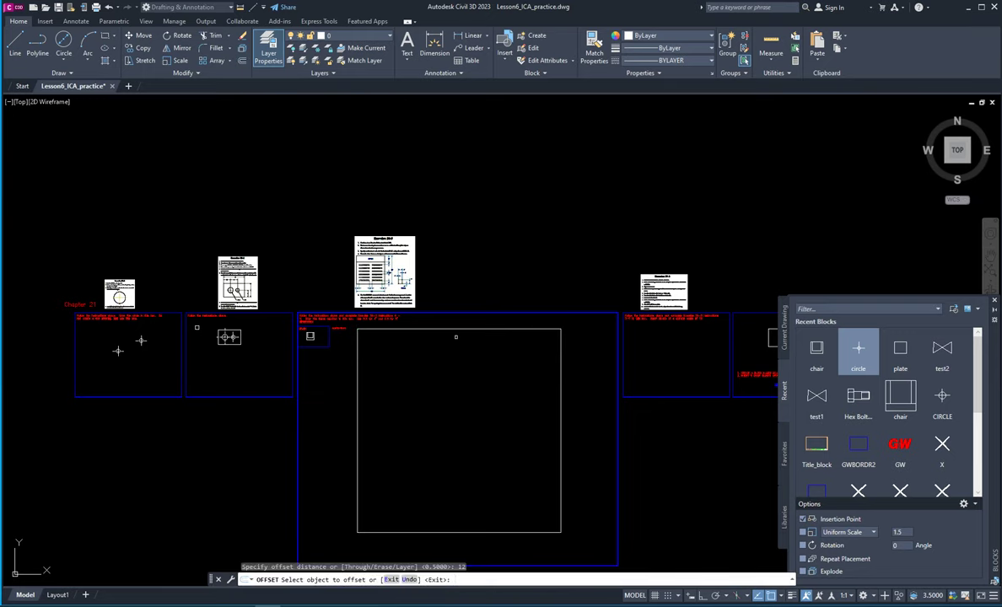
{"action": "left_click", "coordinate": [456, 330]}
{"action": "left_click", "coordinate": [451, 406]}
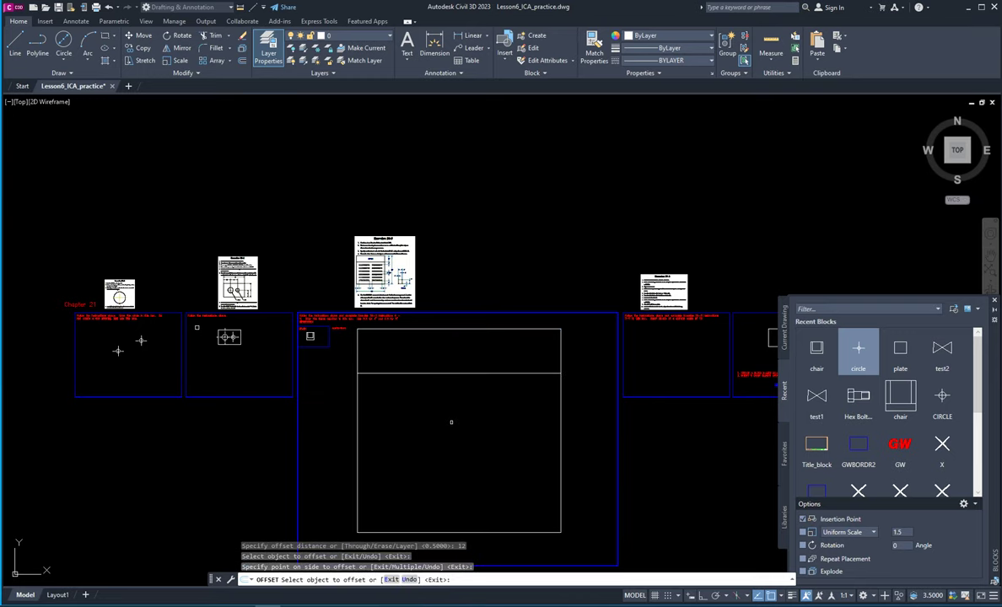
{"action": "key", "text": "Escape"}
{"action": "key", "text": "Escape"}
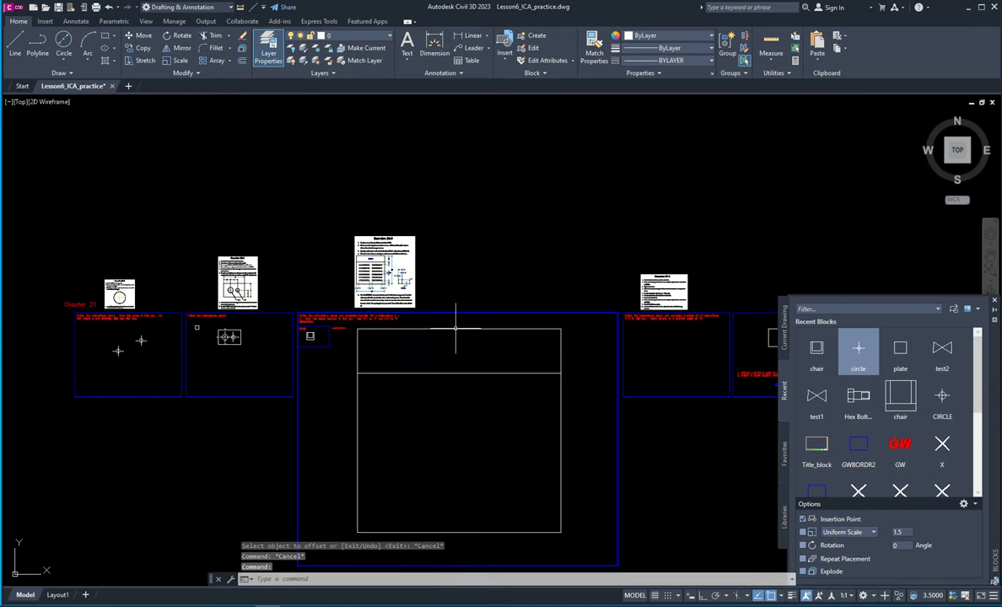
Step: Erase the overlapping line on the auditorium's top edge, keeping the square itself
{"action": "left_click", "coordinate": [456, 328]}
{"action": "key", "text": "Delete"}
{"action": "scroll", "coordinate": [436, 454], "scroll_direction": "down", "scroll_amount": 1}
{"action": "scroll", "coordinate": [421, 420], "scroll_direction": "up", "scroll_amount": 5}
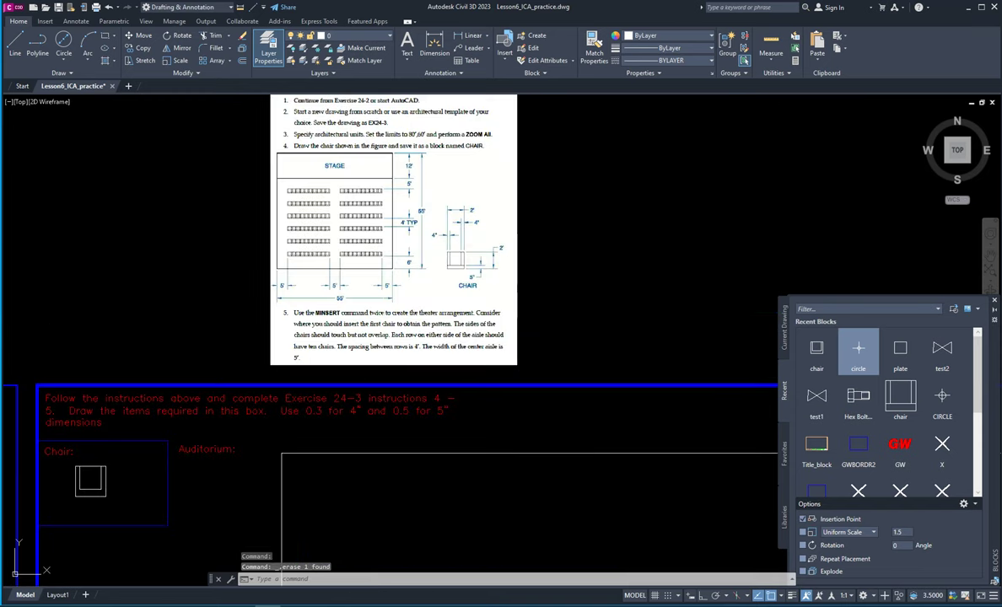
{"action": "scroll", "coordinate": [371, 264], "scroll_direction": "up", "scroll_amount": 2}
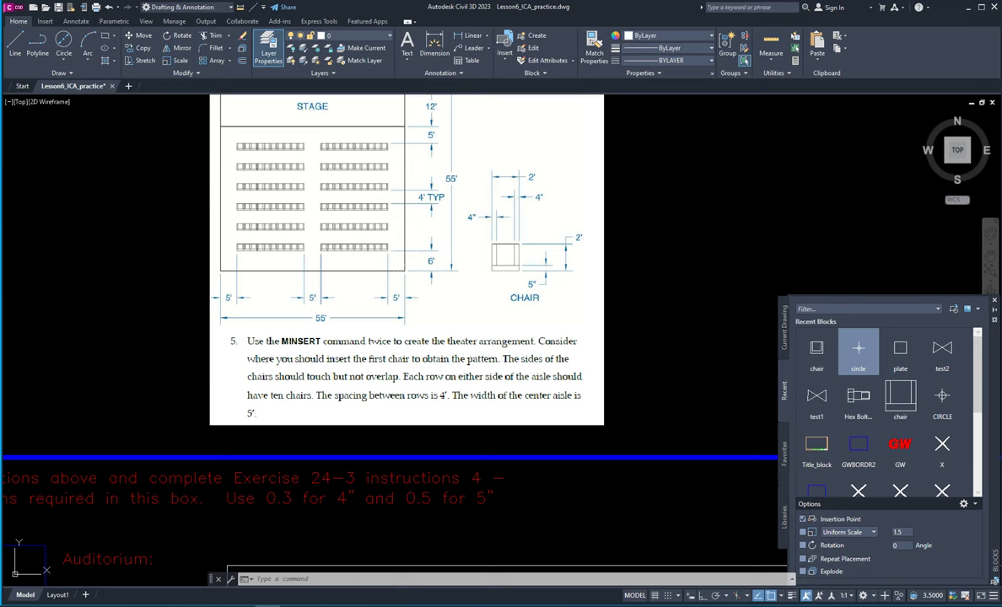
{"action": "scroll", "coordinate": [397, 284], "scroll_direction": "down", "scroll_amount": 2}
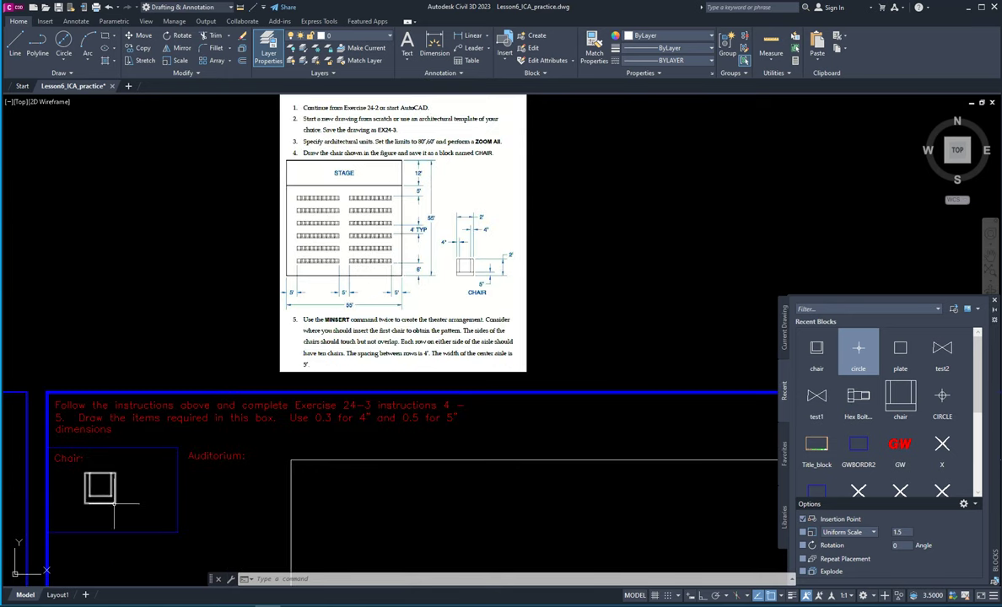
Step: Draw a line along the auditorium square's bottom edge from corner to corner
{"action": "scroll", "coordinate": [391, 263], "scroll_direction": "up", "scroll_amount": 8}
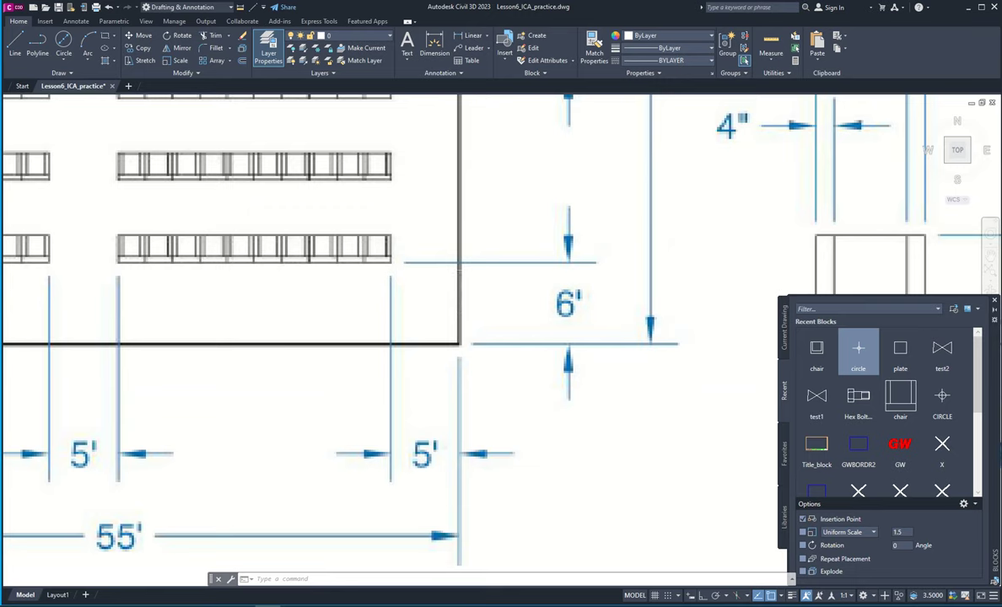
{"action": "scroll", "coordinate": [405, 434], "scroll_direction": "down", "scroll_amount": 10}
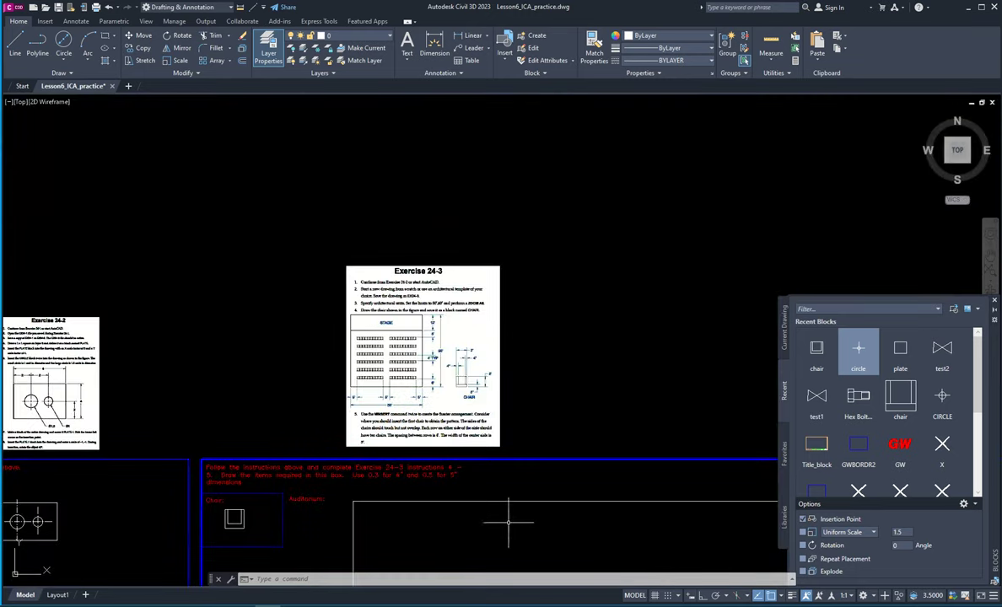
{"action": "middle_click_drag", "start_coordinate": [510, 521], "coordinate": [362, 358]}
{"action": "scroll", "coordinate": [451, 460], "scroll_direction": "down", "scroll_amount": 5}
{"action": "mouse_move", "coordinate": [451, 459]}
{"action": "middle_mouse_down"}
{"action": "mouse_move", "coordinate": [395, 387]}
{"action": "mouse_move", "coordinate": [440, 413]}
{"action": "middle_mouse_up"}
{"action": "scroll", "coordinate": [351, 385], "scroll_direction": "up", "scroll_amount": 7}
{"action": "scroll", "coordinate": [387, 374], "scroll_direction": "down", "scroll_amount": 7}
{"action": "left_click", "coordinate": [14, 47]}
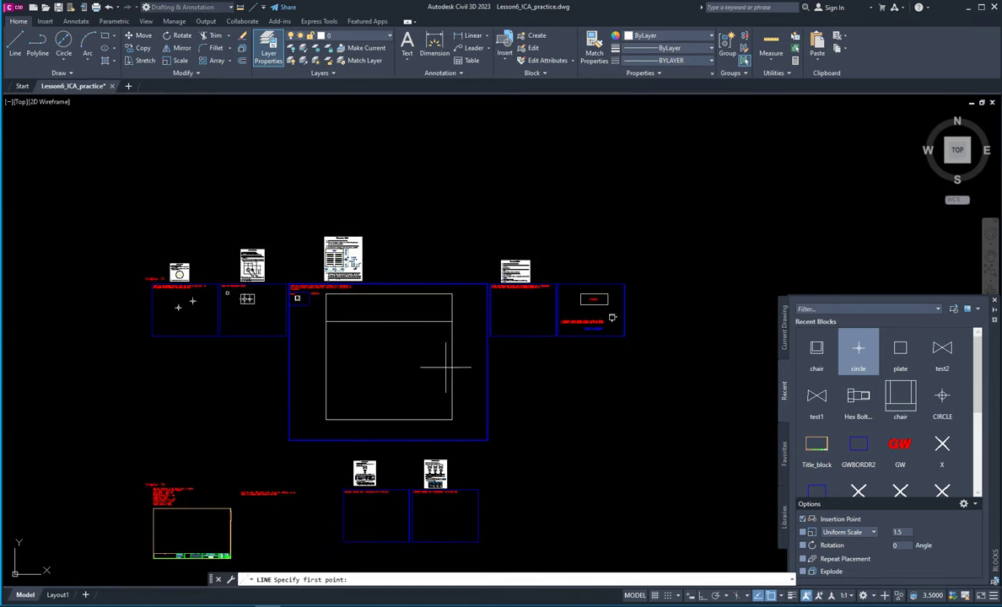
{"action": "left_click", "coordinate": [453, 419]}
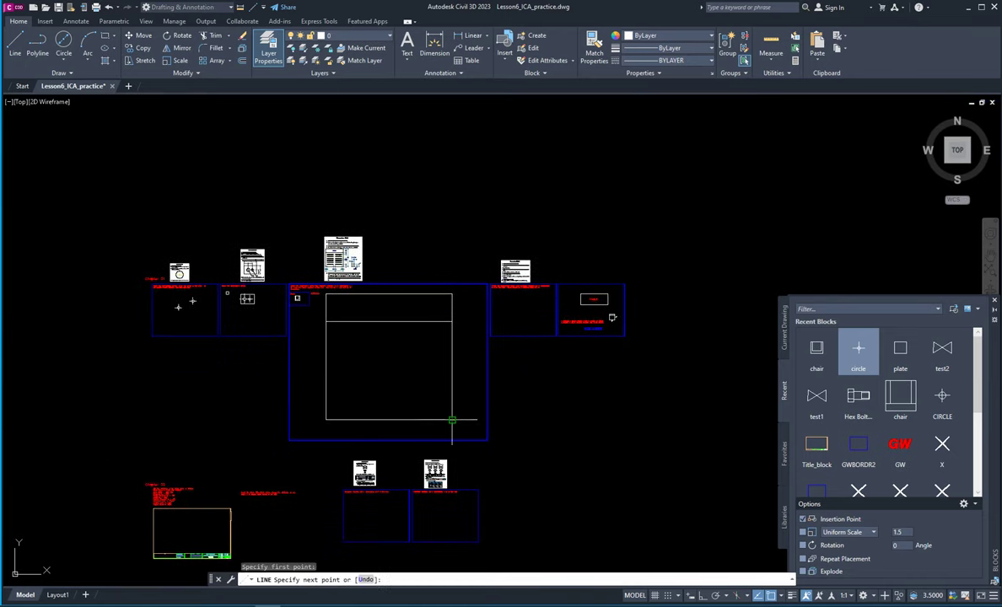
{"action": "left_click", "coordinate": [326, 419]}
{"action": "key", "text": "Return"}
Step: Draw a line along the auditorium's right edge from the bottom corner up to the stage front line
{"action": "key", "text": "Return"}
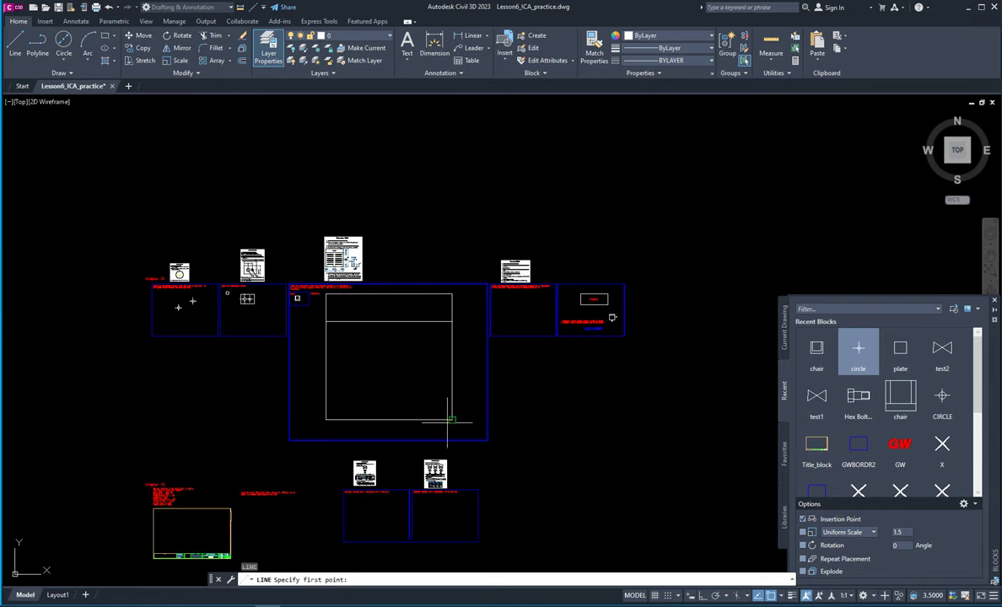
{"action": "left_click", "coordinate": [452, 419]}
{"action": "left_click", "coordinate": [452, 321]}
{"action": "key", "text": "Return"}
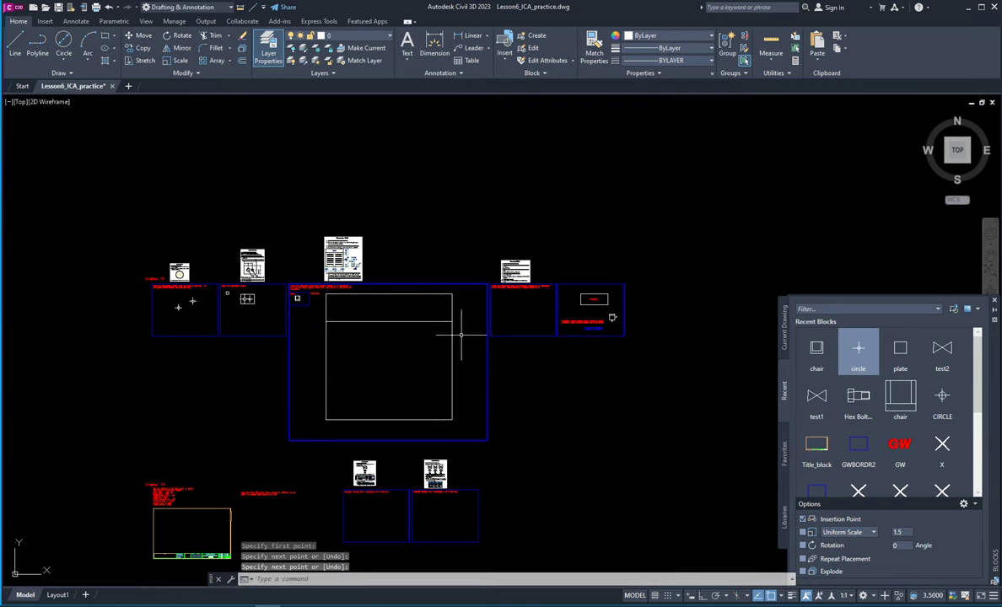
Step: Offset the line on the auditorium's bottom edge 6 upward as a guide for the last seat row
{"action": "left_click", "coordinate": [241, 62]}
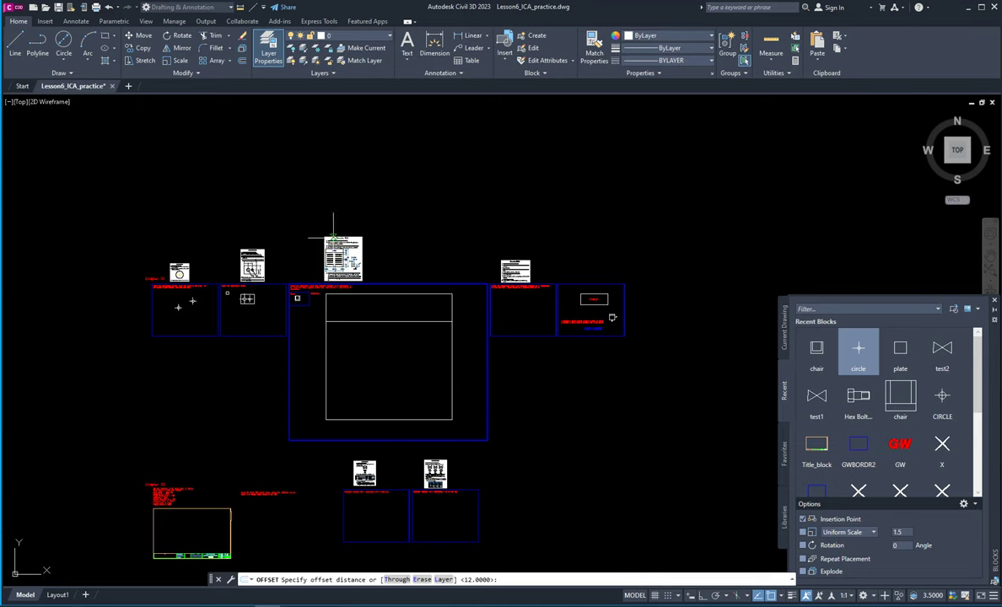
{"action": "type", "text": "6"}
{"action": "key", "text": "Return"}
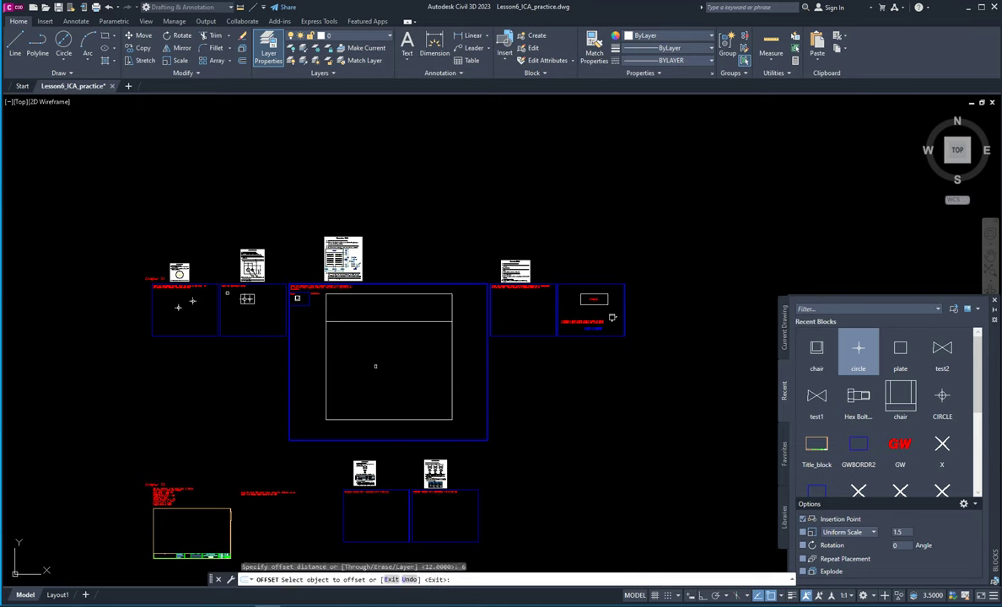
{"action": "left_click", "coordinate": [395, 419]}
{"action": "left_click", "coordinate": [394, 397]}
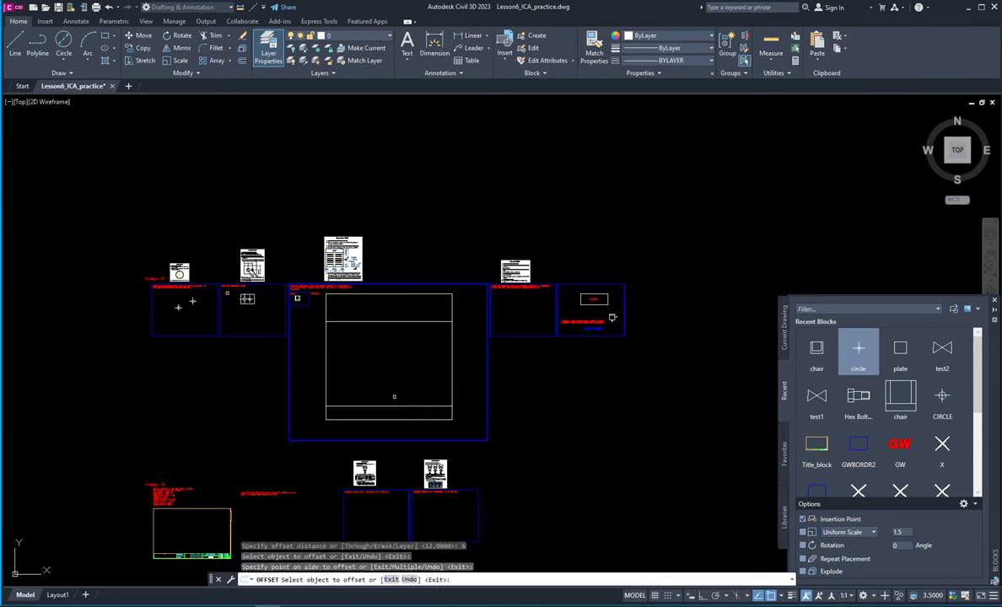
Step: Offset the line on the auditorium's right edge 5 inward as a guide for the side aisle
{"action": "left_click", "coordinate": [242, 61]}
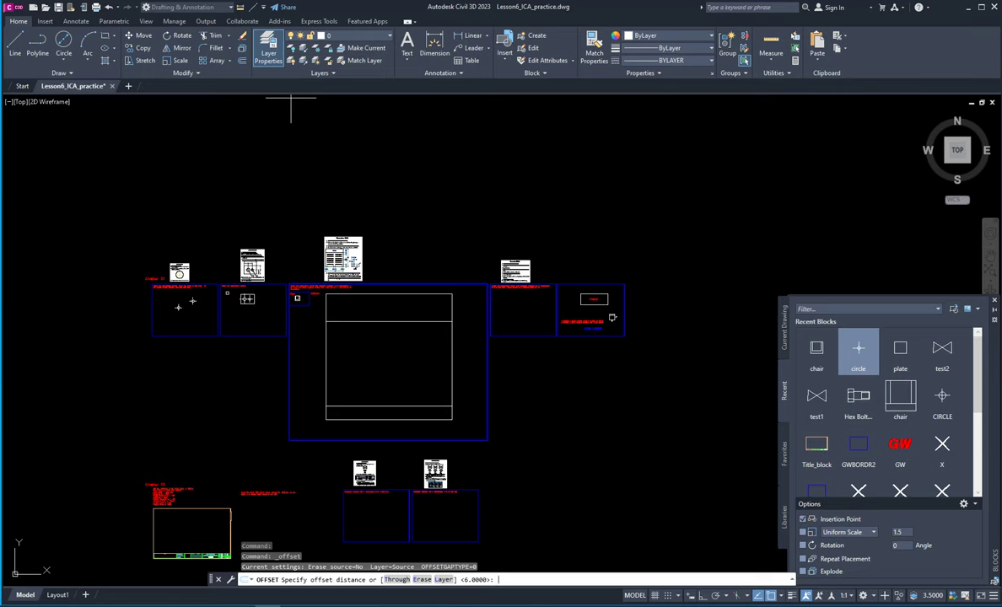
{"action": "type", "text": "5"}
{"action": "key", "text": "Return"}
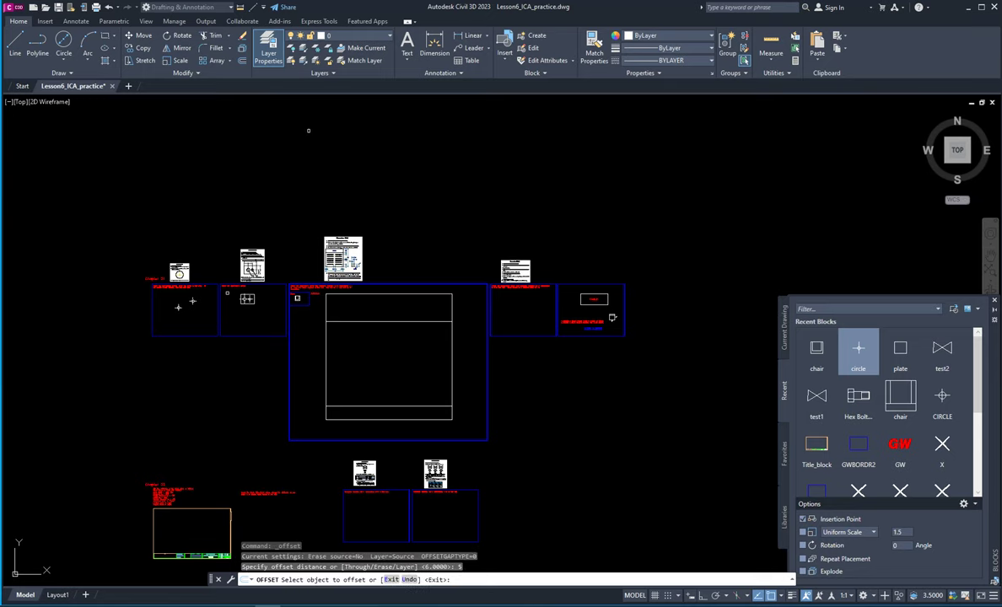
{"action": "left_click", "coordinate": [453, 367]}
{"action": "left_click", "coordinate": [447, 397]}
{"action": "key", "text": "Escape"}
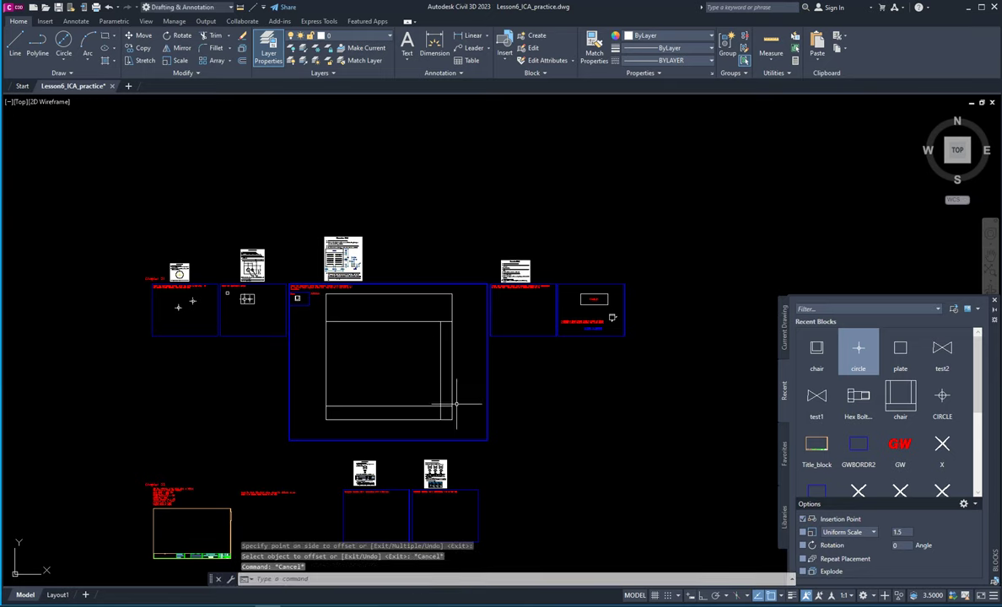
Step: Insert the chair block with its lower-right corner at the intersection of the two offset guide lines
{"action": "scroll", "coordinate": [401, 403], "scroll_direction": "up", "scroll_amount": 5}
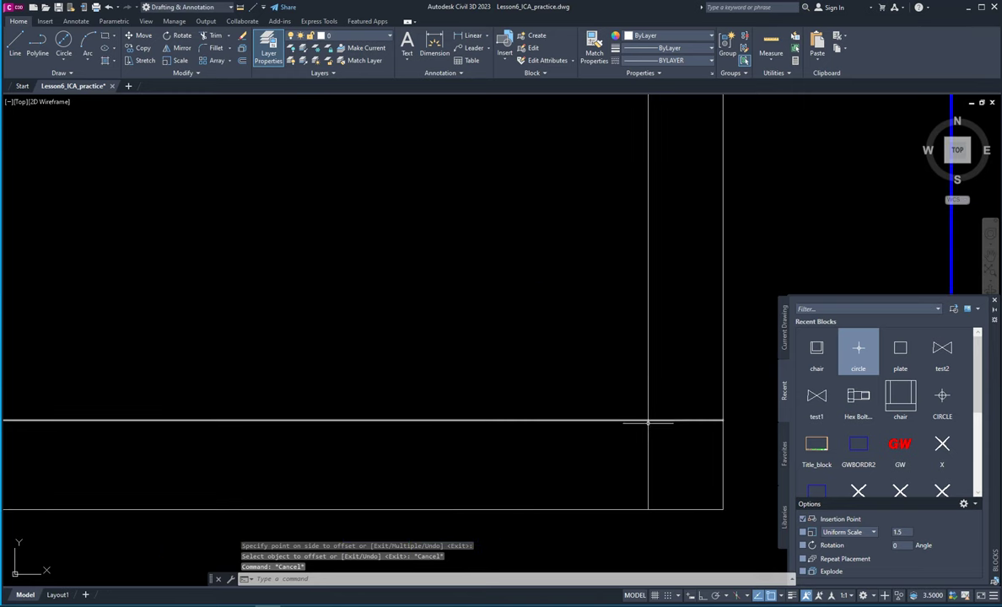
{"action": "scroll", "coordinate": [466, 401], "scroll_direction": "down", "scroll_amount": 6}
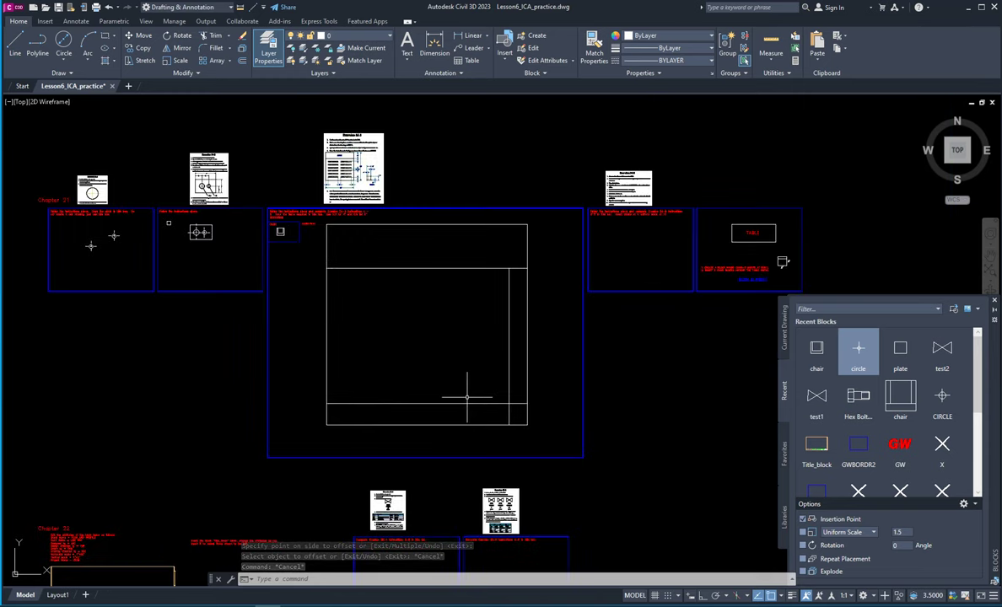
{"action": "left_click", "coordinate": [45, 21]}
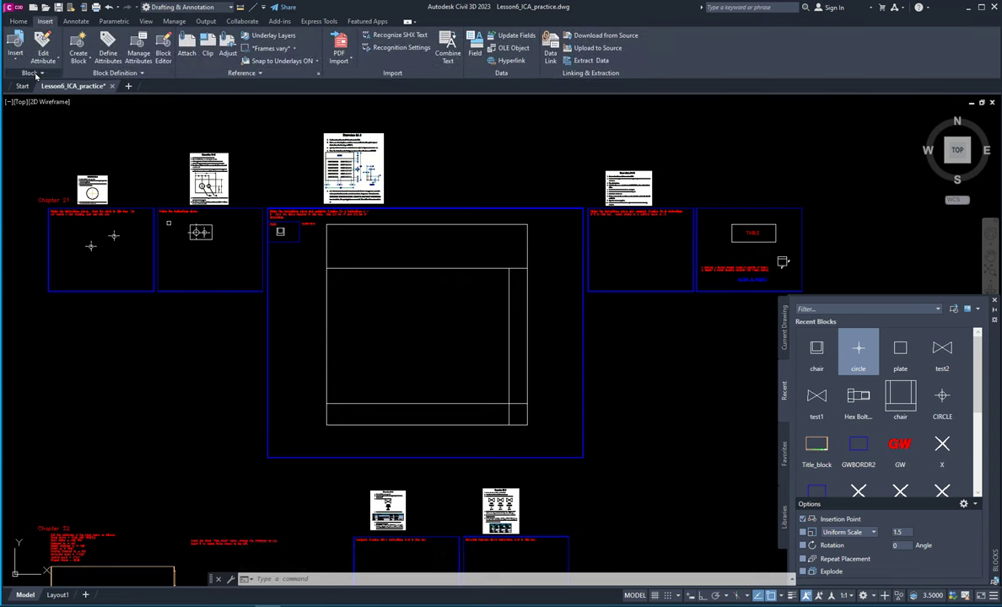
{"action": "left_click", "coordinate": [20, 56]}
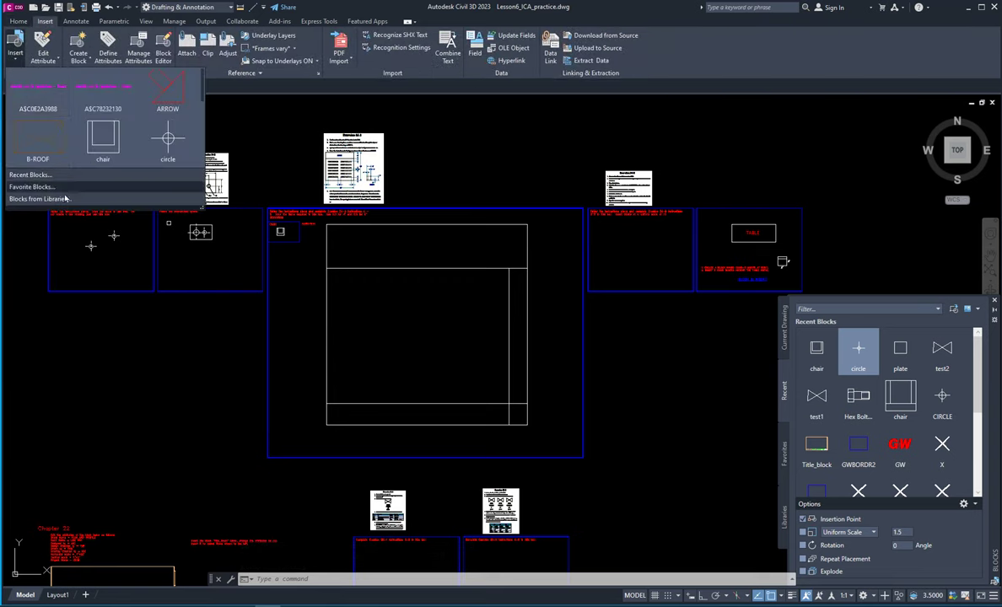
{"action": "left_click", "coordinate": [88, 147]}
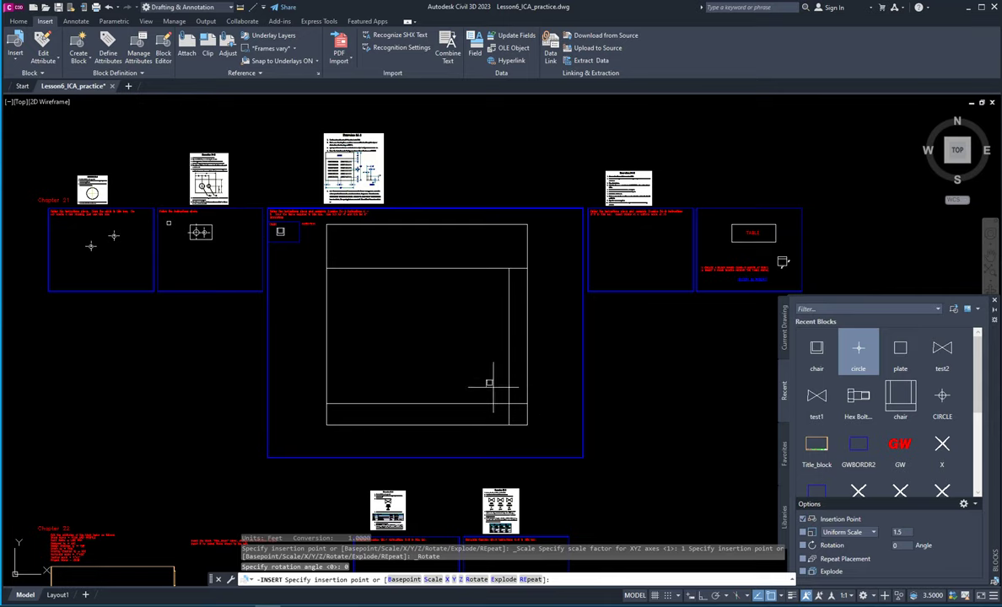
{"action": "scroll", "coordinate": [491, 388], "scroll_direction": "up", "scroll_amount": 5}
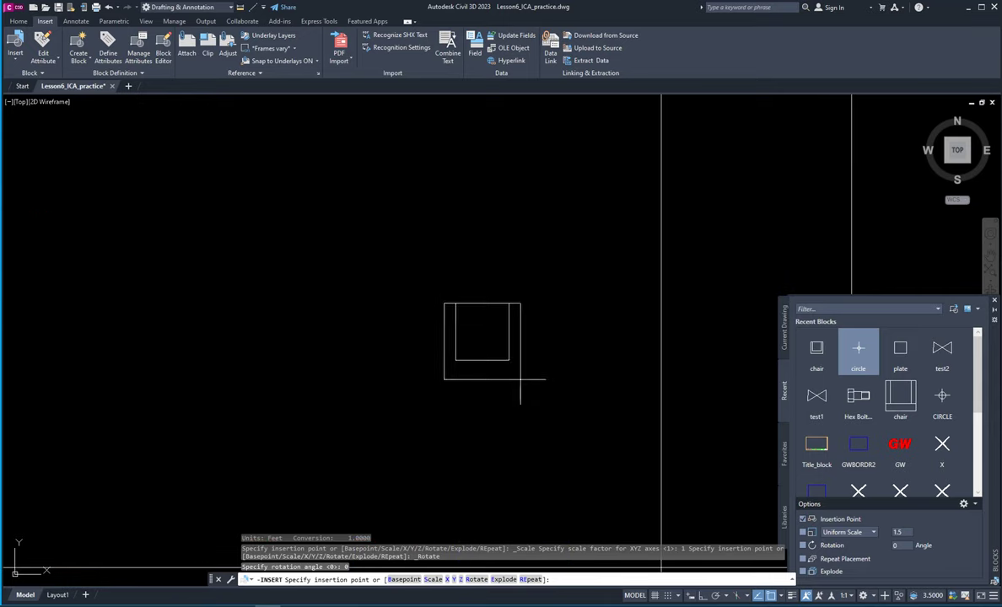
{"action": "scroll", "coordinate": [521, 380], "scroll_direction": "down", "scroll_amount": 5}
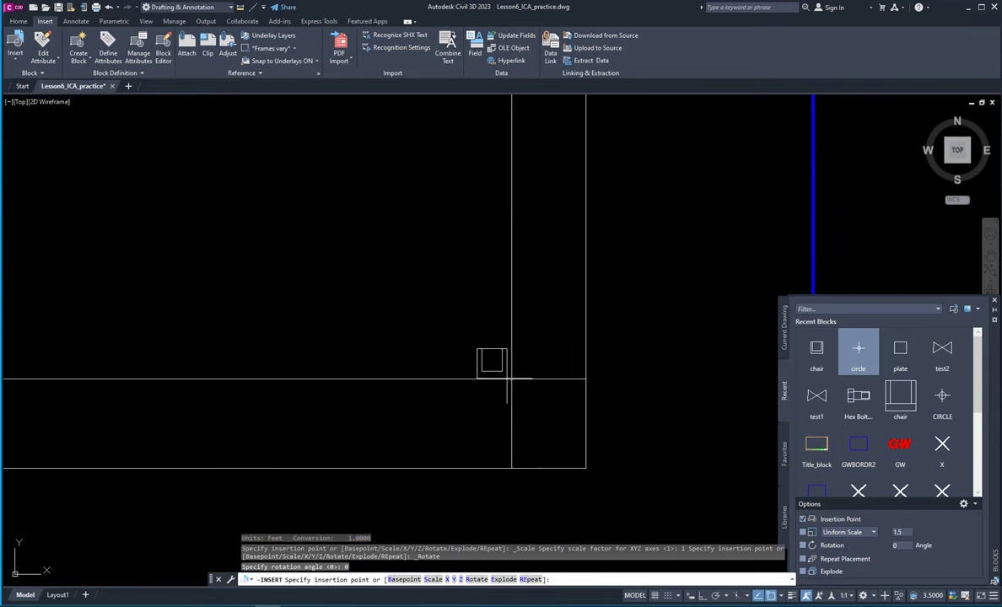
{"action": "key", "text": "Escape"}
{"action": "key", "text": "Escape"}
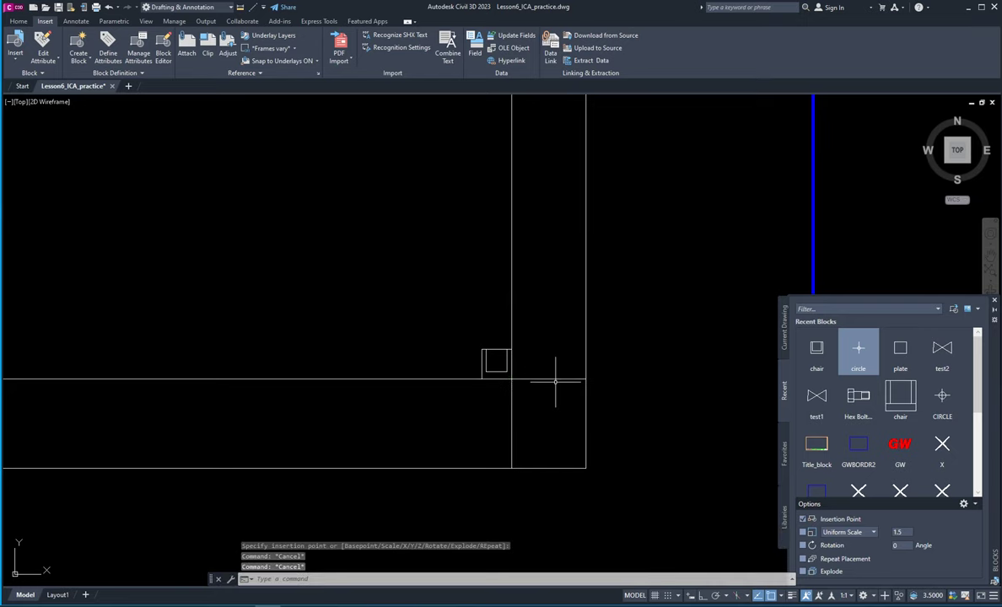
Step: Erase the vertical and horizontal offset guide lines beside the inserted chair
{"action": "scroll", "coordinate": [555, 381], "scroll_direction": "down", "scroll_amount": 5}
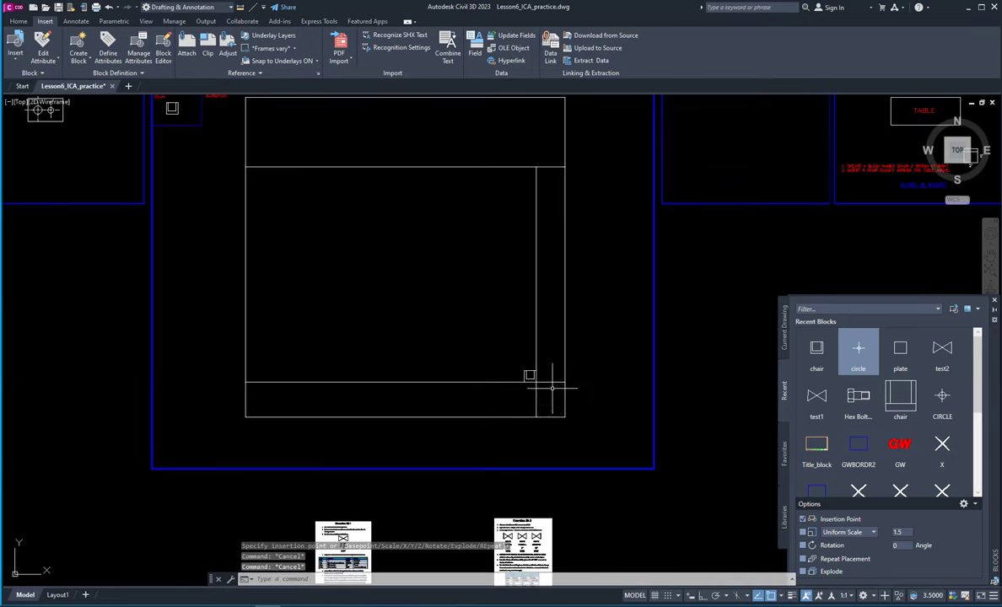
{"action": "left_click", "coordinate": [542, 311]}
{"action": "left_click", "coordinate": [510, 328]}
{"action": "key", "text": "Delete"}
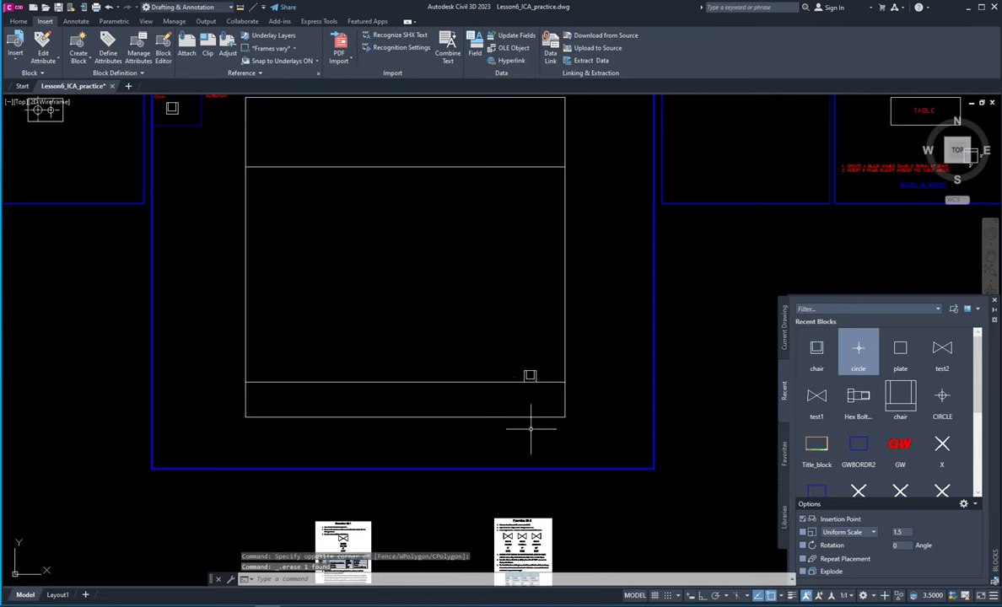
{"action": "left_click", "coordinate": [481, 382]}
{"action": "key", "text": "Delete"}
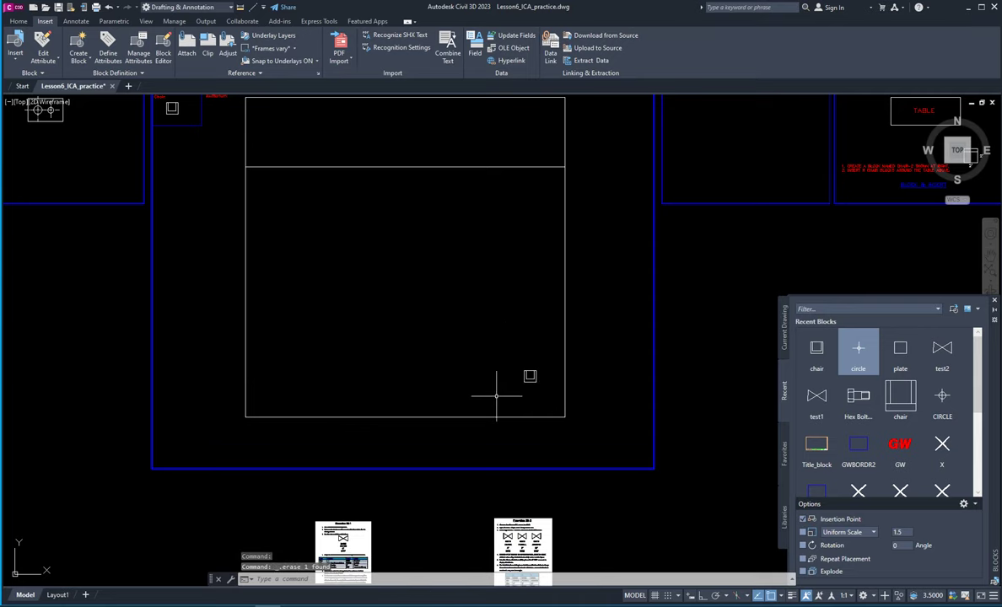
Step: Create a rectangular array from the inserted chair and extend its columns leftward into the auditorium, with three columns
{"action": "scroll", "coordinate": [508, 359], "scroll_direction": "up", "scroll_amount": 4}
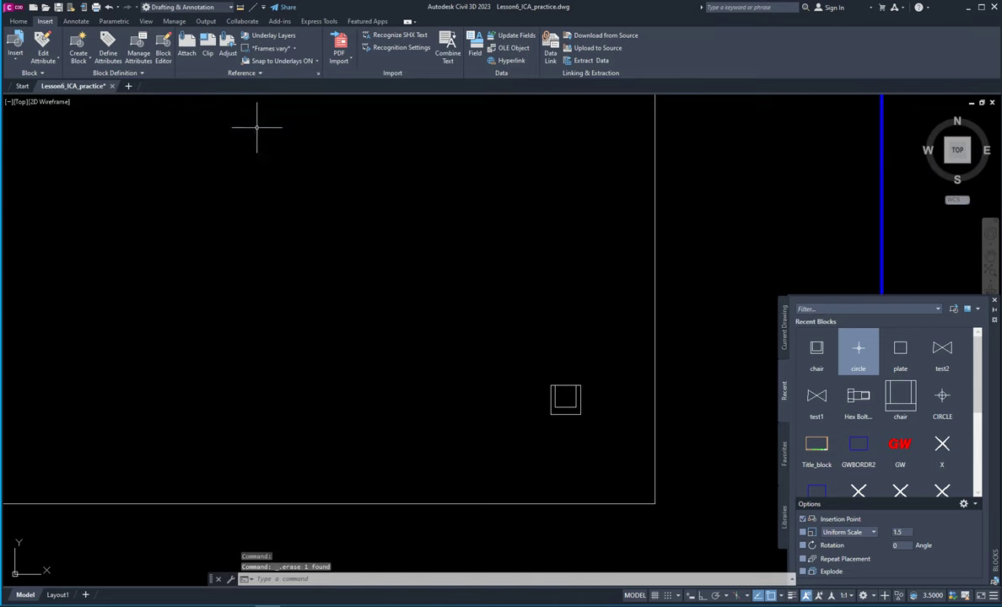
{"action": "scroll", "coordinate": [385, 257], "scroll_direction": "down", "scroll_amount": 6}
{"action": "middle_click_drag", "start_coordinate": [355, 190], "coordinate": [365, 332]}
{"action": "left_click", "coordinate": [19, 21]}
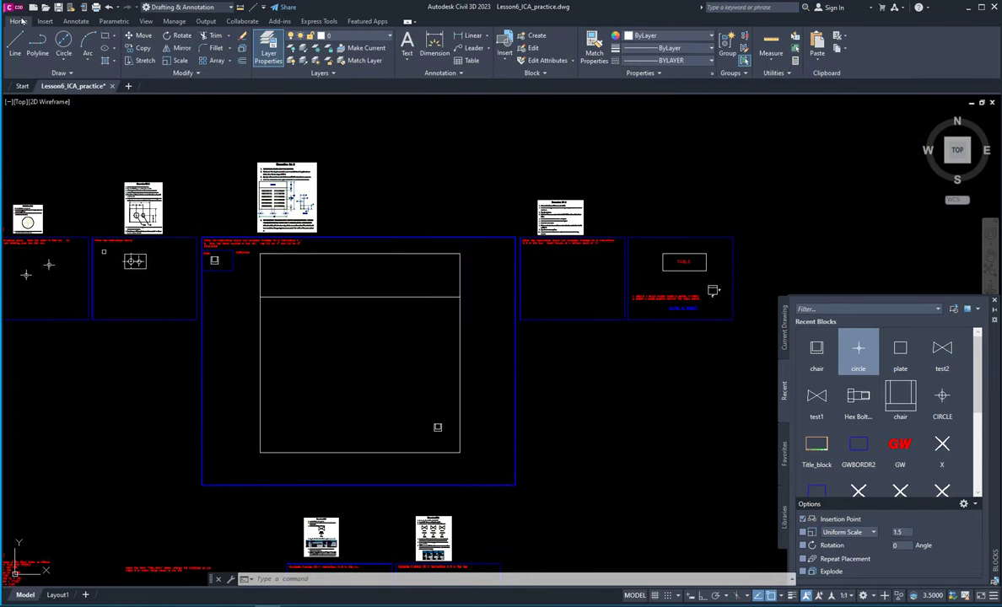
{"action": "left_click", "coordinate": [217, 61]}
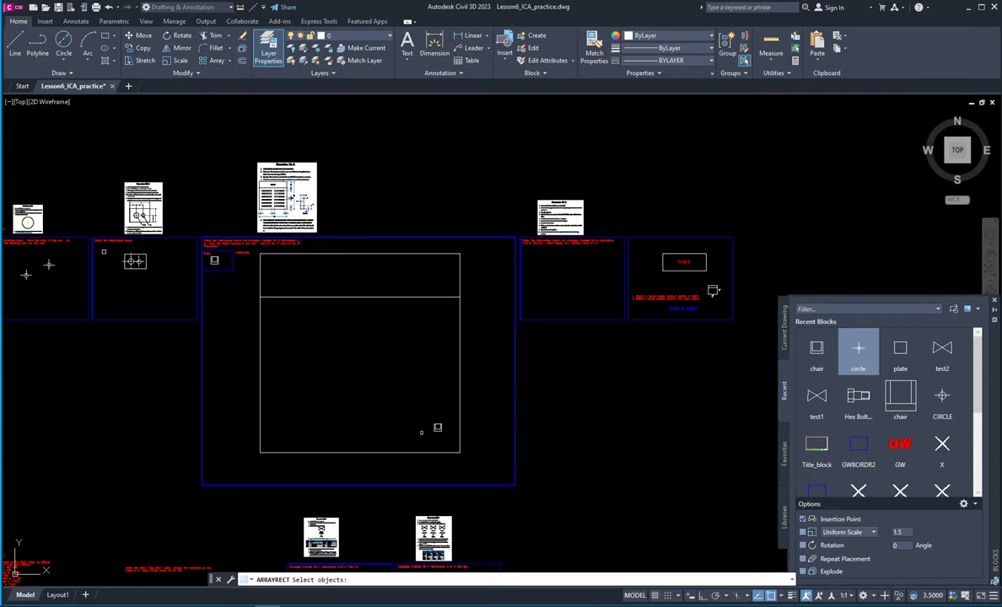
{"action": "scroll", "coordinate": [420, 433], "scroll_direction": "up", "scroll_amount": 7}
{"action": "left_click", "coordinate": [466, 432]}
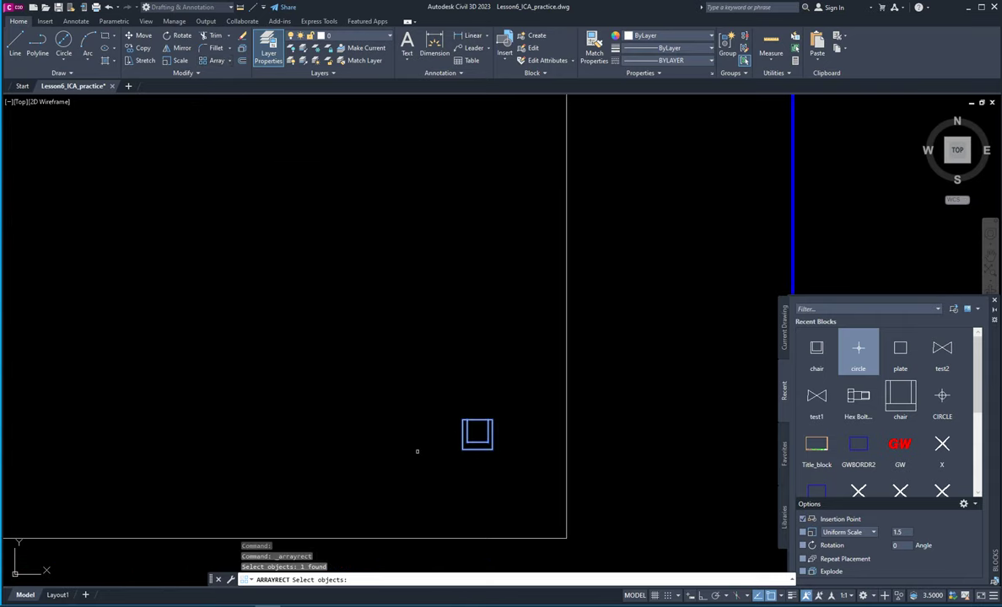
{"action": "key", "text": "Return"}
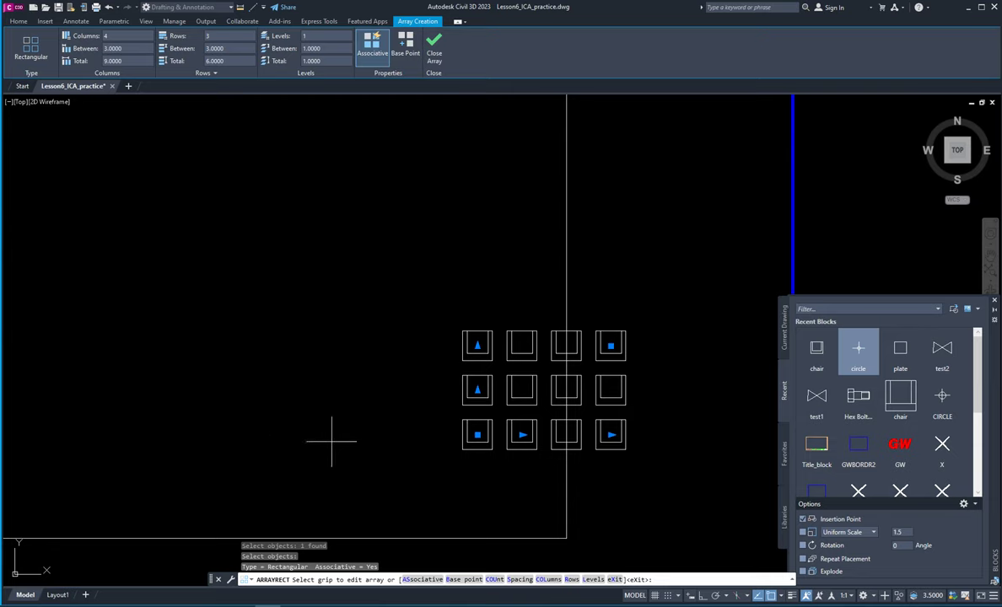
{"action": "left_click", "coordinate": [610, 435]}
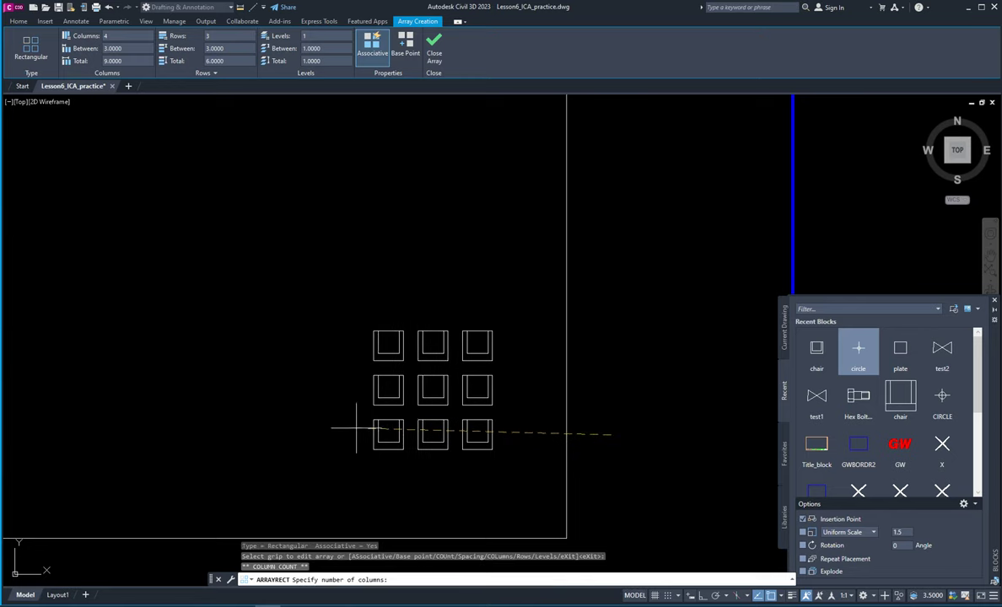
{"action": "left_click", "coordinate": [347, 429]}
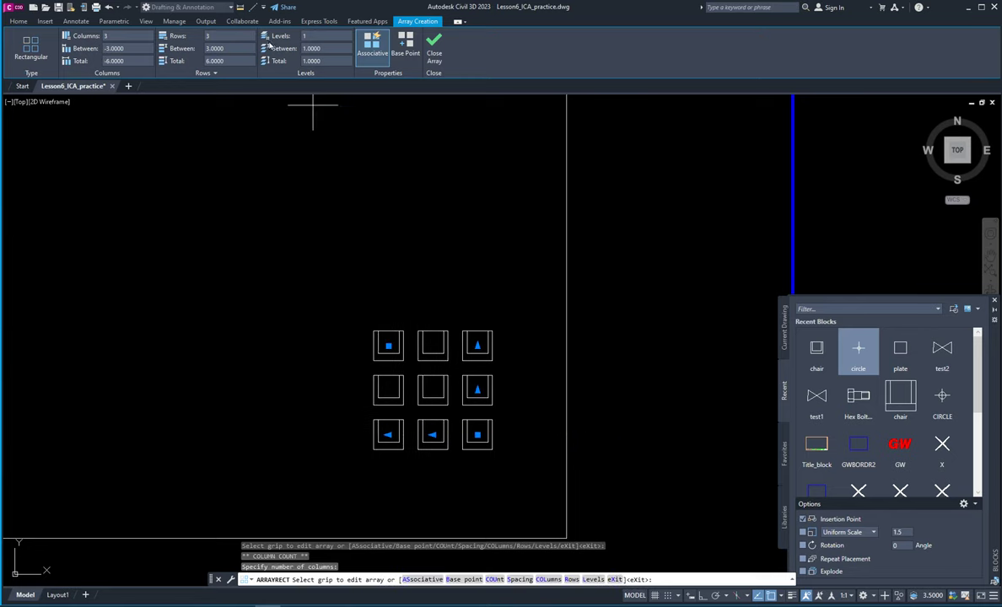
Step: Examine the Exercise 24-3 figure for the seating's row count, chairs per row, row spacing and aisle widths
{"action": "scroll", "coordinate": [474, 285], "scroll_direction": "down", "scroll_amount": 5}
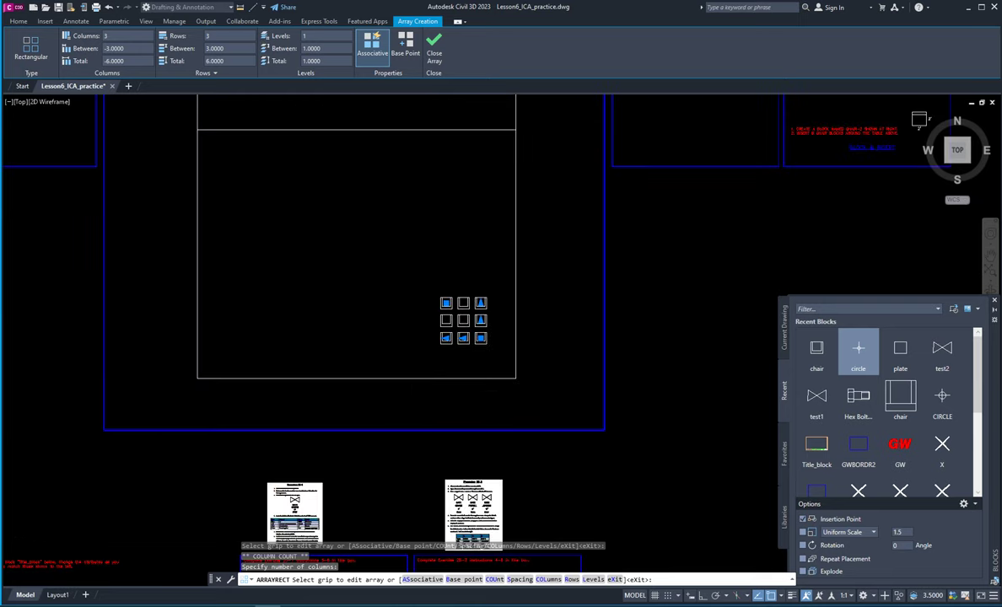
{"action": "scroll", "coordinate": [416, 219], "scroll_direction": "down", "scroll_amount": 2}
{"action": "middle_click_drag", "start_coordinate": [416, 253], "coordinate": [402, 354]}
{"action": "scroll", "coordinate": [402, 413], "scroll_direction": "up", "scroll_amount": 6}
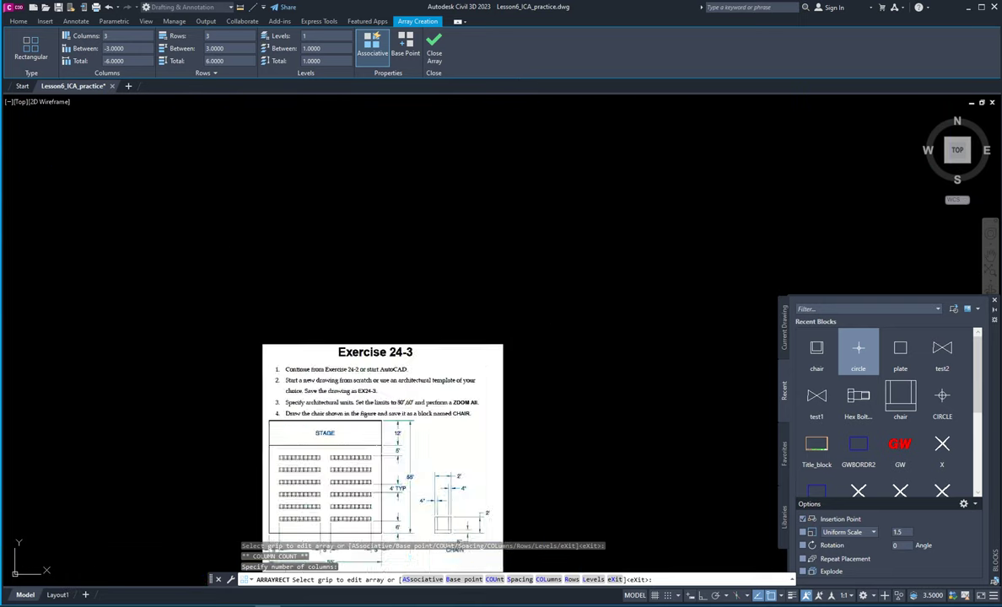
{"action": "middle_click_drag", "start_coordinate": [388, 458], "coordinate": [431, 342]}
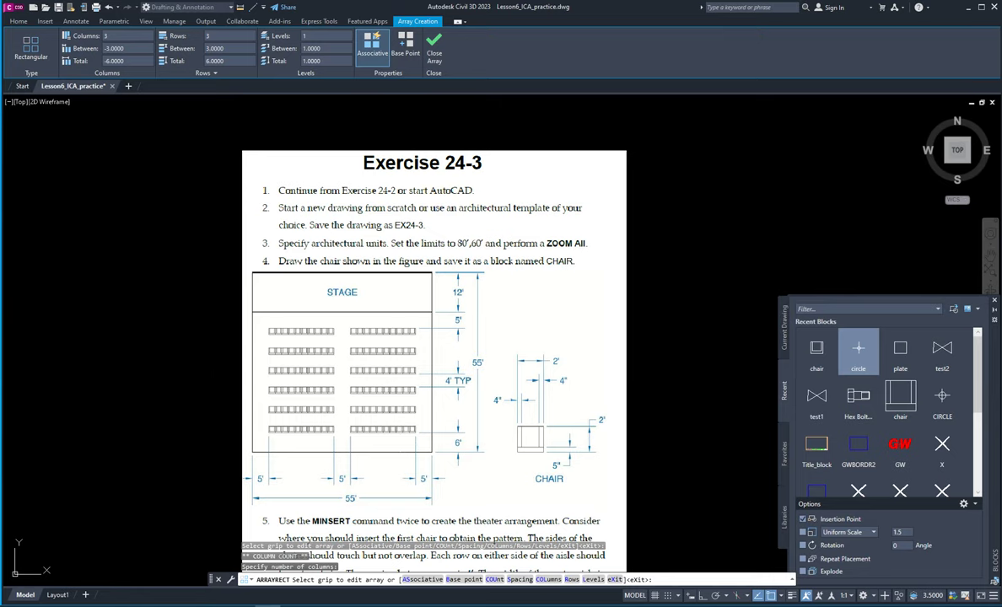
{"action": "scroll", "coordinate": [512, 425], "scroll_direction": "down", "scroll_amount": 5}
{"action": "scroll", "coordinate": [498, 422], "scroll_direction": "up", "scroll_amount": 5}
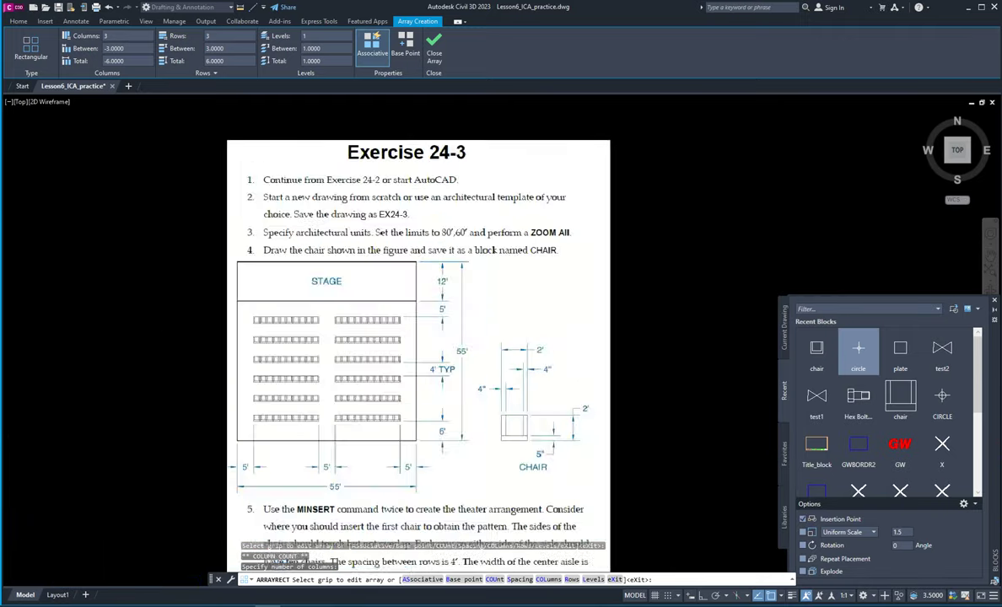
{"action": "scroll", "coordinate": [424, 353], "scroll_direction": "up", "scroll_amount": 2}
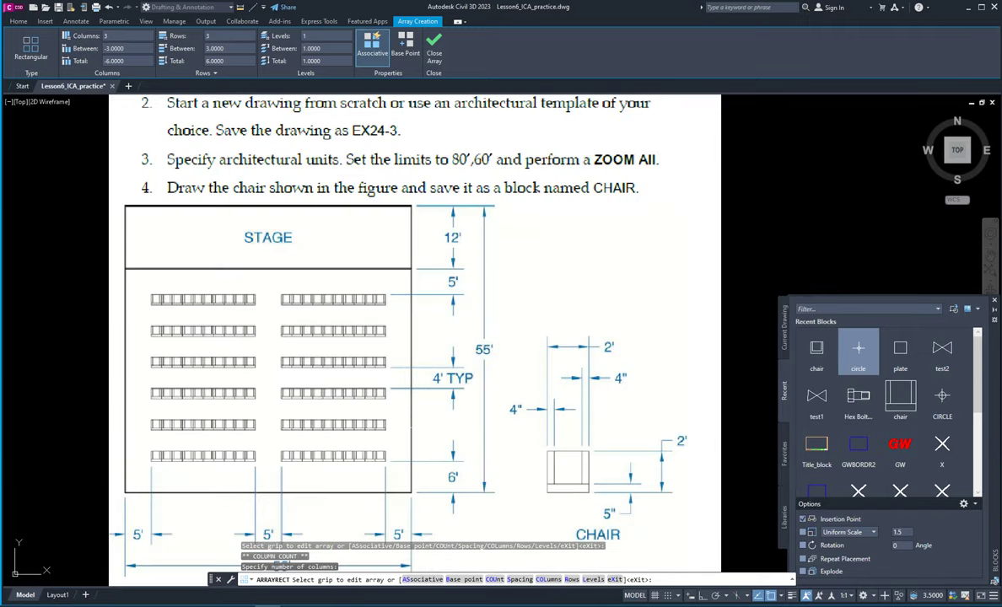
Step: Set the chair array to 10 columns and 6 rows
{"action": "scroll", "coordinate": [440, 373], "scroll_direction": "down", "scroll_amount": 2}
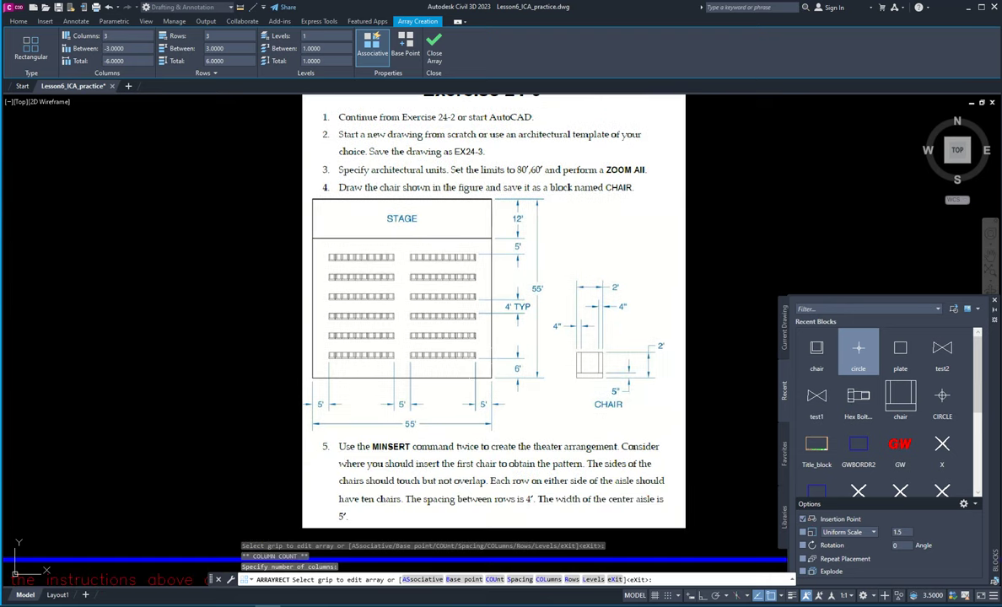
{"action": "scroll", "coordinate": [493, 337], "scroll_direction": "up", "scroll_amount": 1}
{"action": "scroll", "coordinate": [494, 337], "scroll_direction": "down", "scroll_amount": 3}
{"action": "middle_click_drag", "start_coordinate": [539, 395], "coordinate": [447, 293]}
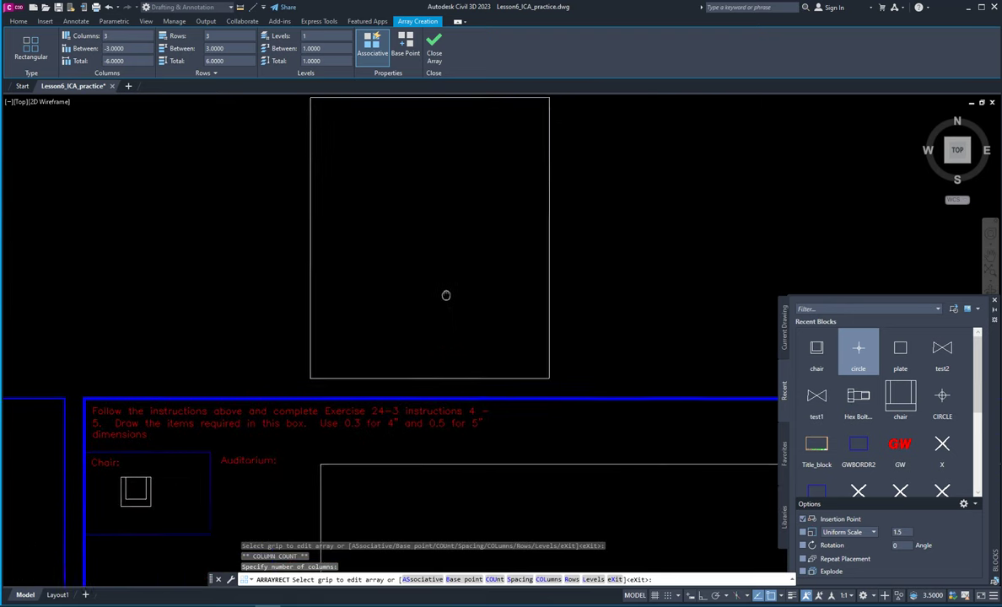
{"action": "scroll", "coordinate": [458, 419], "scroll_direction": "up", "scroll_amount": 1}
{"action": "middle_click_drag", "start_coordinate": [458, 419], "coordinate": [364, 344]}
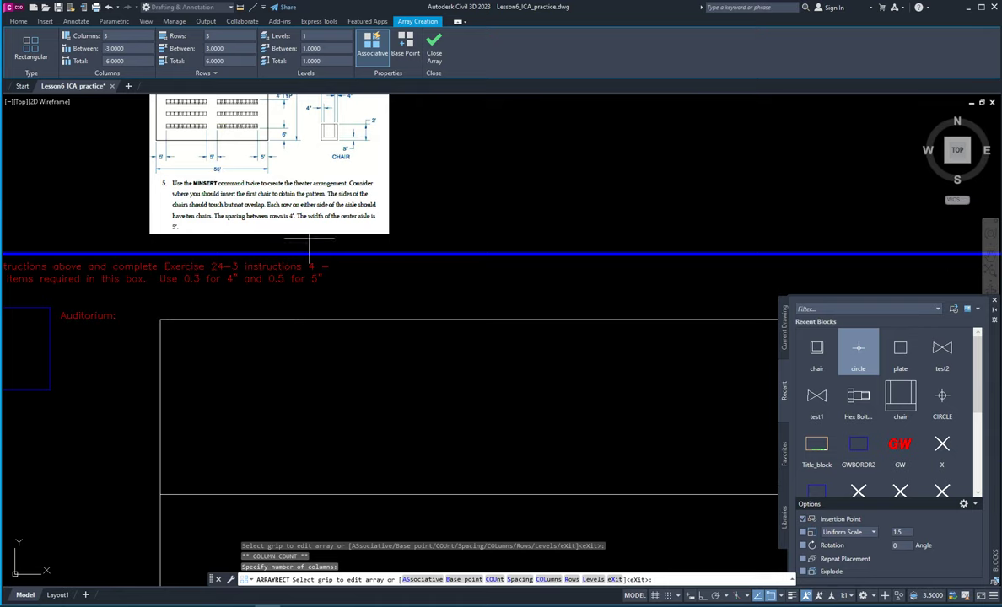
{"action": "scroll", "coordinate": [492, 413], "scroll_direction": "down", "scroll_amount": 3}
{"action": "mouse_move", "coordinate": [492, 413]}
{"action": "middle_mouse_down"}
{"action": "mouse_move", "coordinate": [391, 378]}
{"action": "mouse_move", "coordinate": [358, 272]}
{"action": "mouse_move", "coordinate": [336, 251]}
{"action": "middle_mouse_up"}
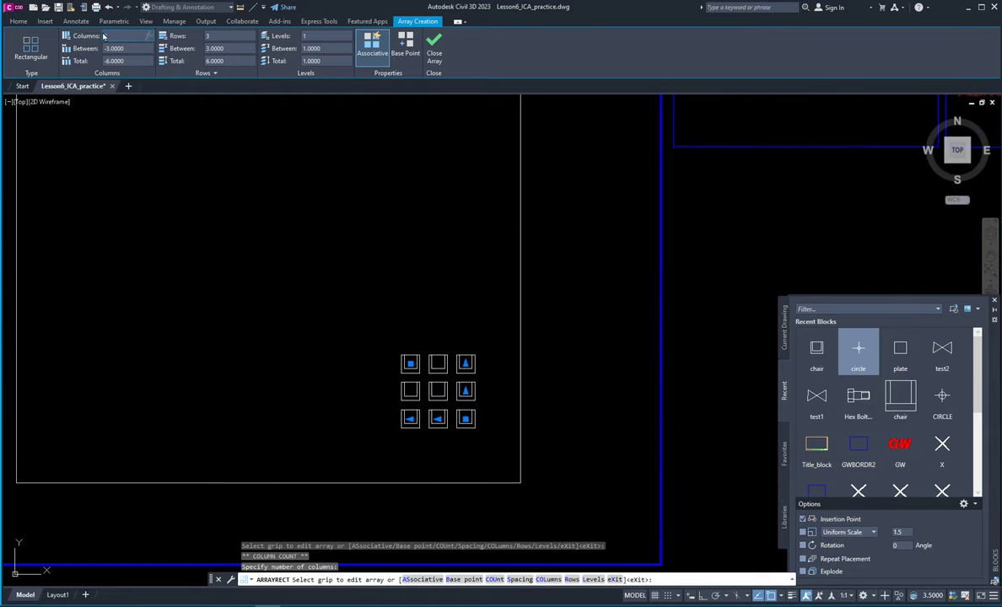
{"action": "type", "text": "10"}
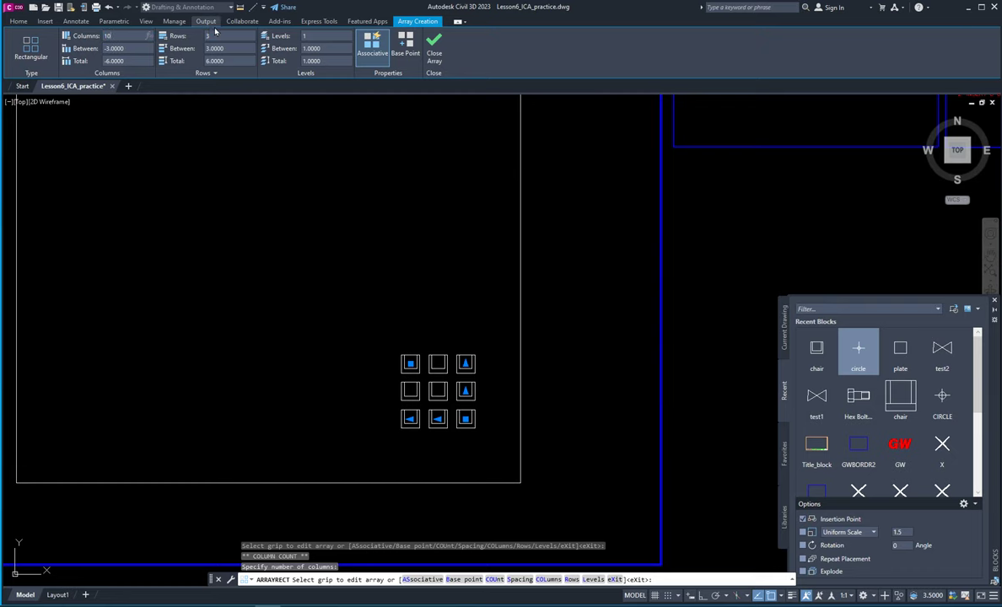
{"action": "key", "text": "Return"}
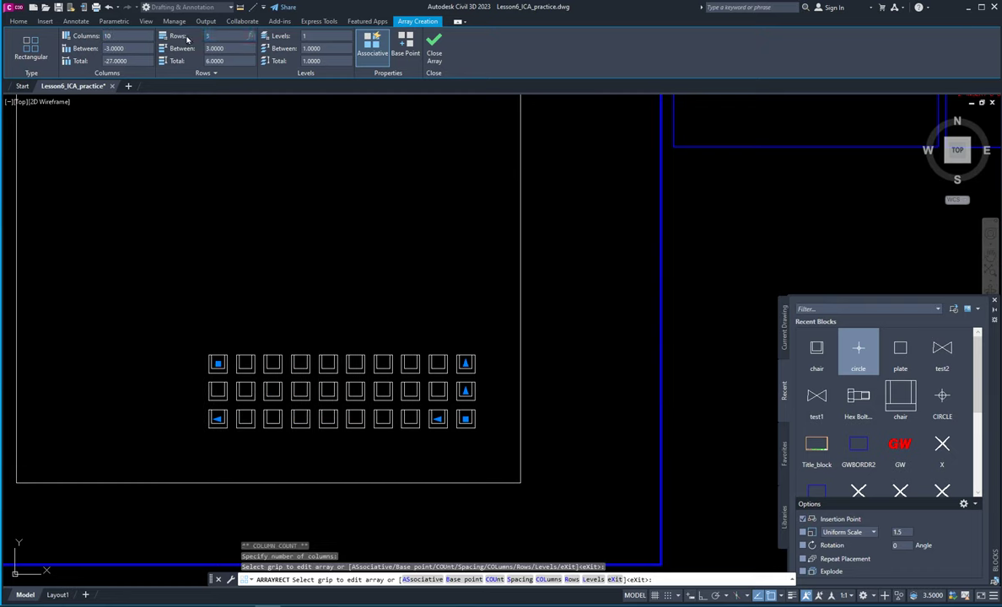
{"action": "type", "text": "6"}
{"action": "key", "text": "Return"}
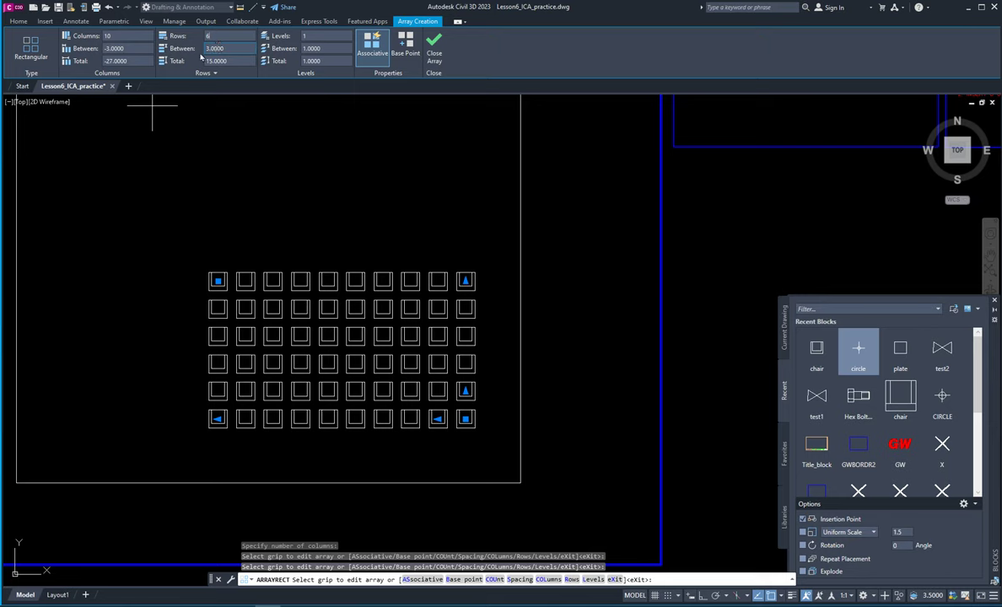
Step: Set the spacing between the array's columns to -2 so the neighbouring chairs touch
{"action": "left_click", "coordinate": [132, 49]}
{"action": "type", "text": "-2"}
{"action": "key", "text": "Return"}
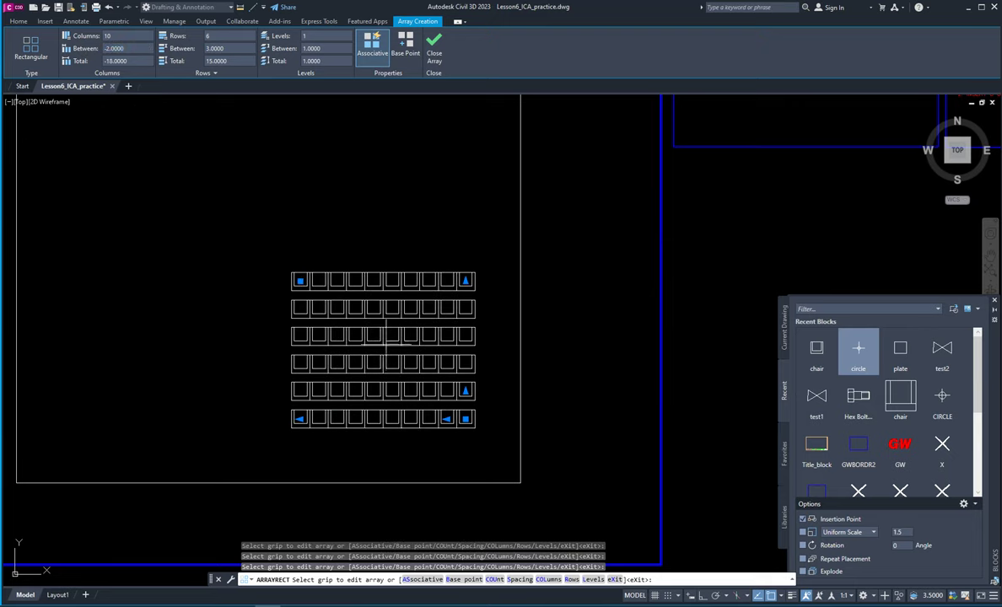
Step: Set the spacing between the chair array's rows to 4
{"action": "scroll", "coordinate": [469, 429], "scroll_direction": "up", "scroll_amount": 6}
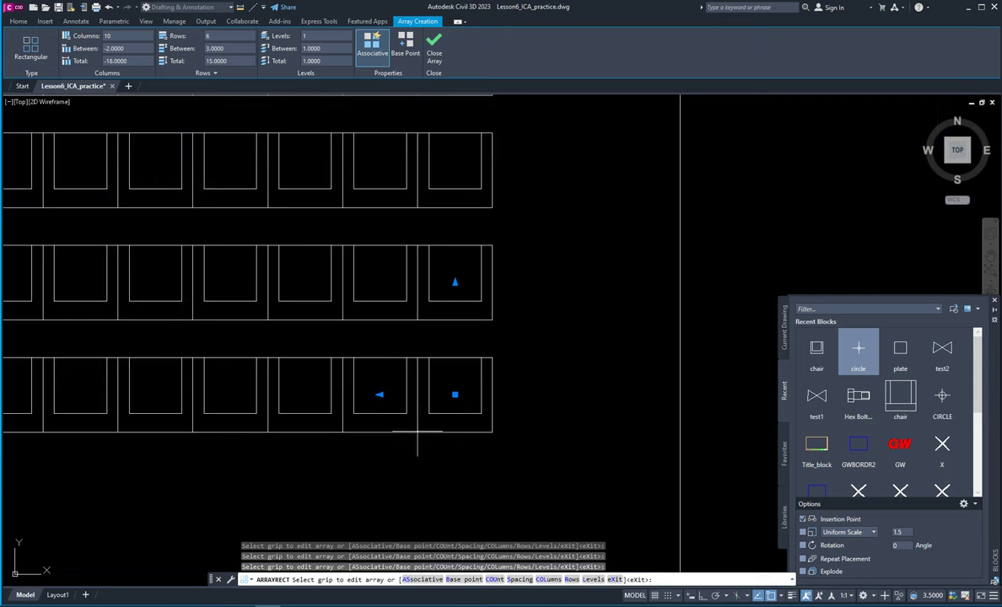
{"action": "scroll", "coordinate": [337, 422], "scroll_direction": "down", "scroll_amount": 4}
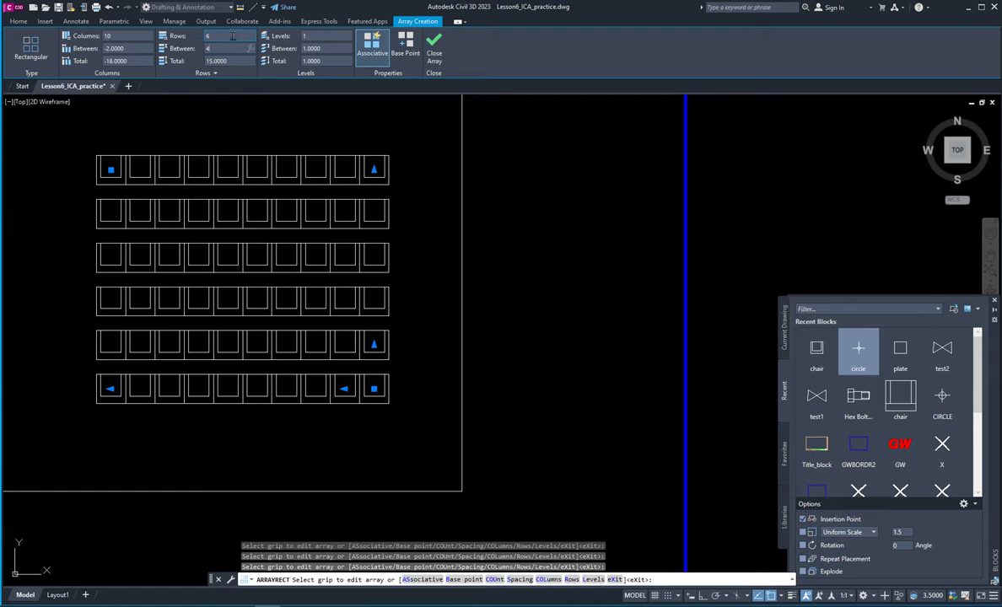
{"action": "key", "text": "Return"}
Step: Compare the row spacing in the Exercise 24-3 figure with the chair rows in the auditorium
{"action": "scroll", "coordinate": [316, 312], "scroll_direction": "down", "scroll_amount": 4}
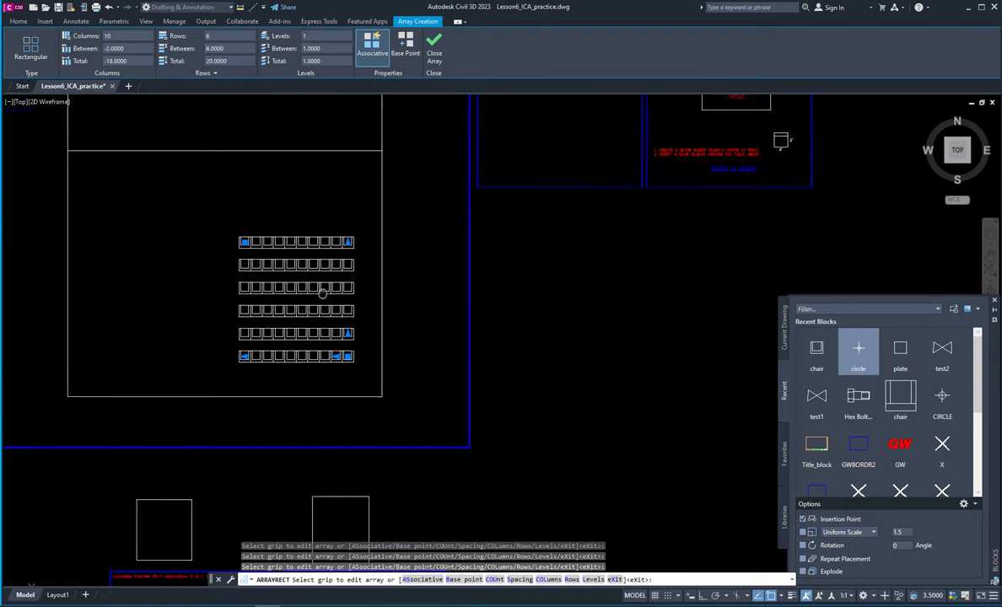
{"action": "scroll", "coordinate": [322, 291], "scroll_direction": "down", "scroll_amount": 1}
{"action": "scroll", "coordinate": [291, 214], "scroll_direction": "down", "scroll_amount": 2}
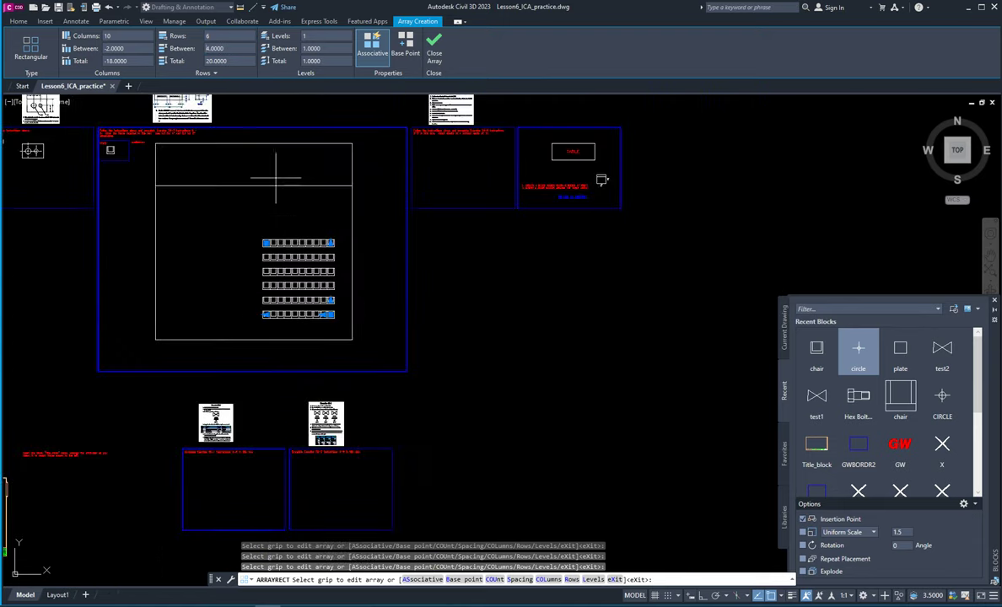
{"action": "middle_click_drag", "start_coordinate": [275, 177], "coordinate": [313, 364]}
{"action": "scroll", "coordinate": [199, 288], "scroll_direction": "up", "scroll_amount": 8}
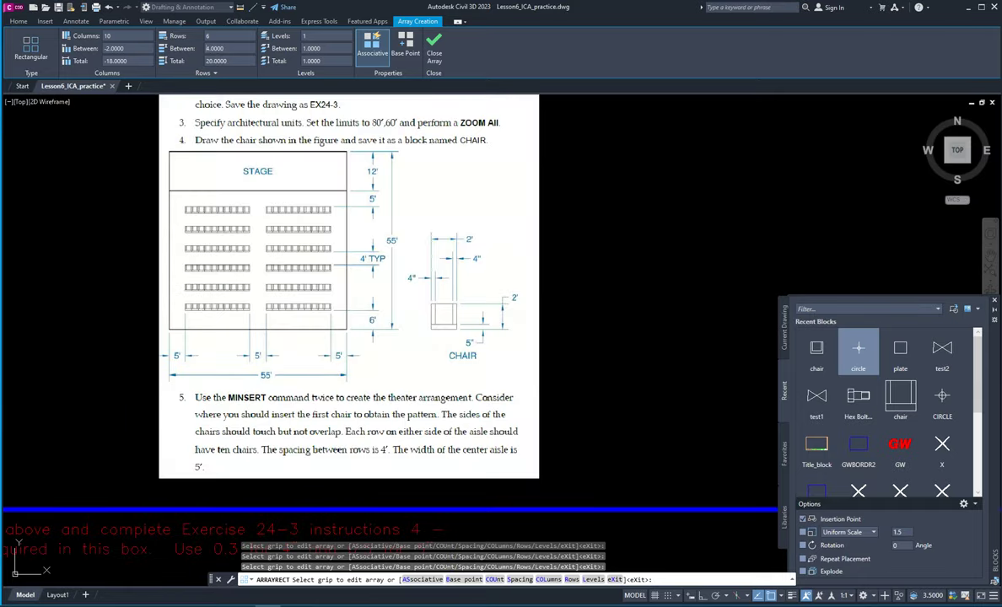
{"action": "scroll", "coordinate": [347, 381], "scroll_direction": "down", "scroll_amount": 5}
{"action": "scroll", "coordinate": [413, 312], "scroll_direction": "up", "scroll_amount": 5}
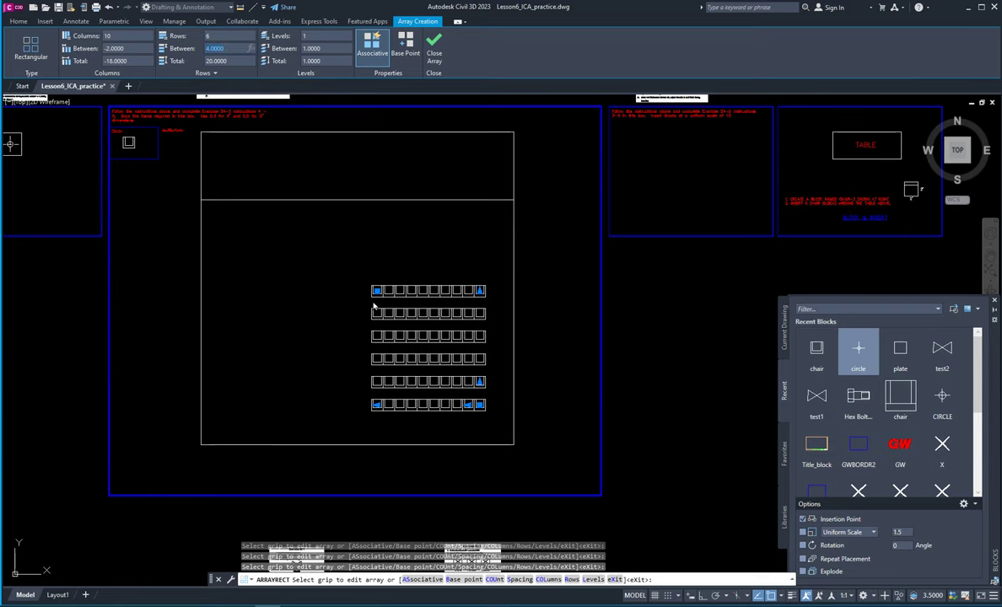
{"action": "scroll", "coordinate": [495, 414], "scroll_direction": "up", "scroll_amount": 4}
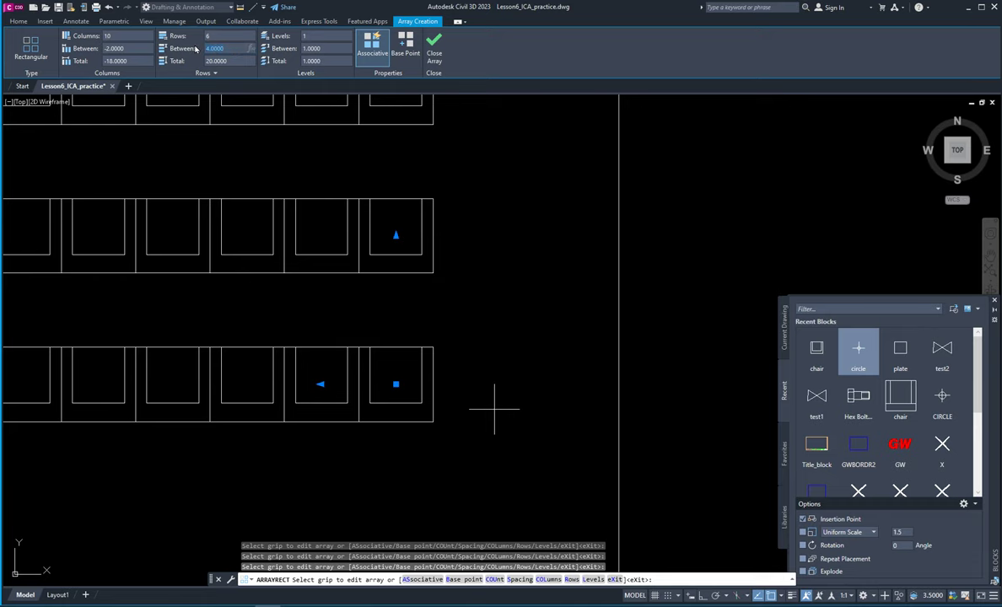
Step: Set the spacing between the chair array's rows to 6 and finish the array
{"action": "type", "text": "6"}
{"action": "key", "text": "Return"}
{"action": "scroll", "coordinate": [325, 232], "scroll_direction": "down", "scroll_amount": 10}
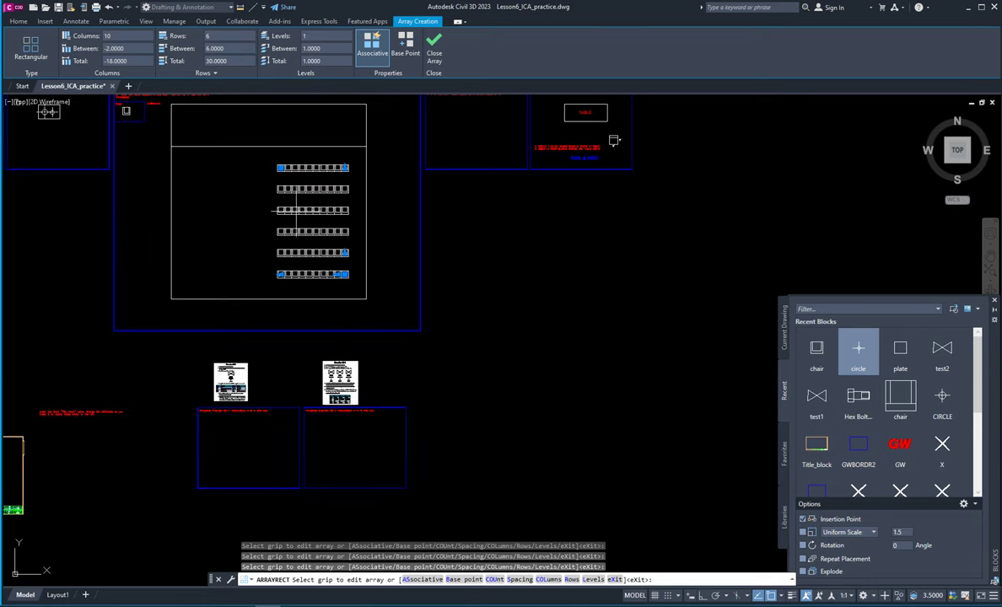
{"action": "middle_click_drag", "start_coordinate": [297, 210], "coordinate": [376, 236]}
{"action": "key", "text": "Escape"}
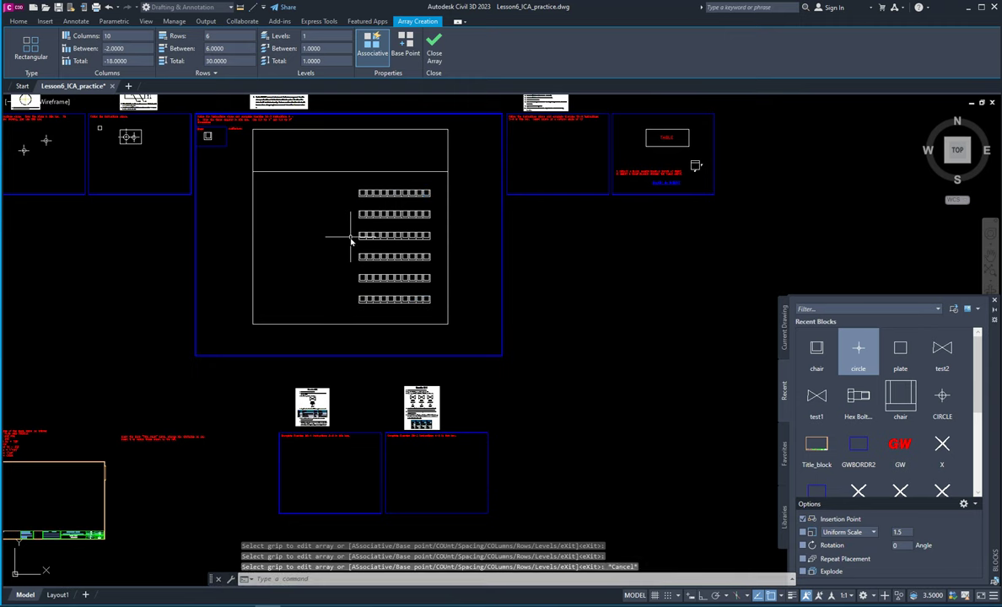
Step: Copy the finished chair array horizontally, with ortho on, into the left half of the auditorium, leaving a center aisle between the two seating blocks
{"action": "scroll", "coordinate": [371, 236], "scroll_direction": "up", "scroll_amount": 4}
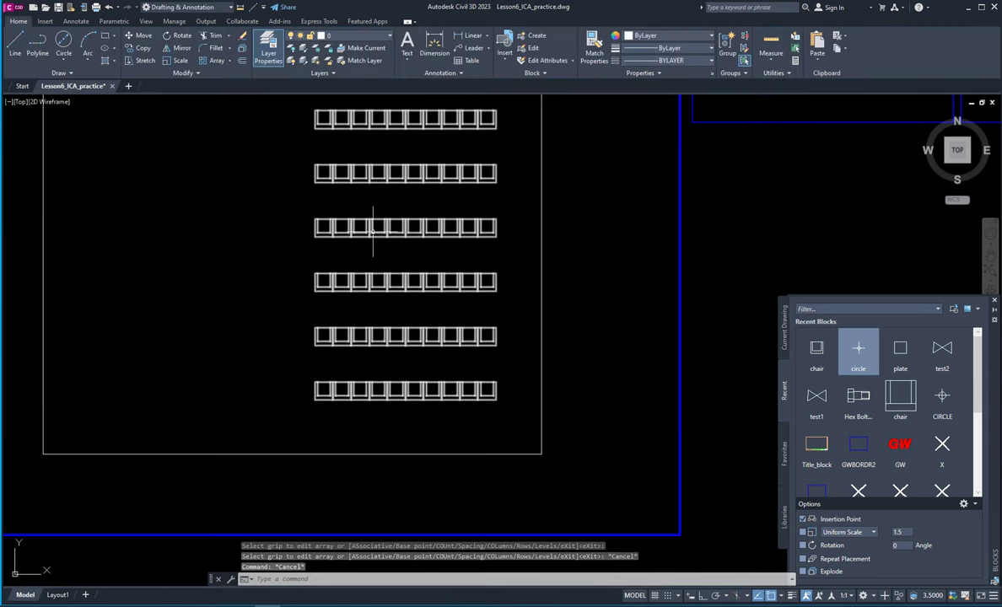
{"action": "scroll", "coordinate": [373, 228], "scroll_direction": "down", "scroll_amount": 4}
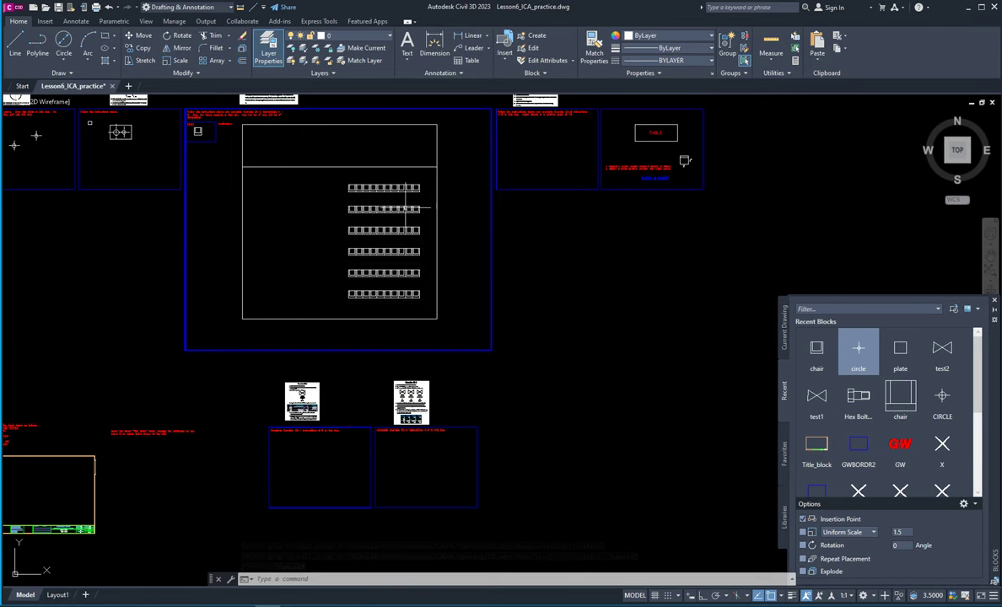
{"action": "left_click", "coordinate": [373, 294]}
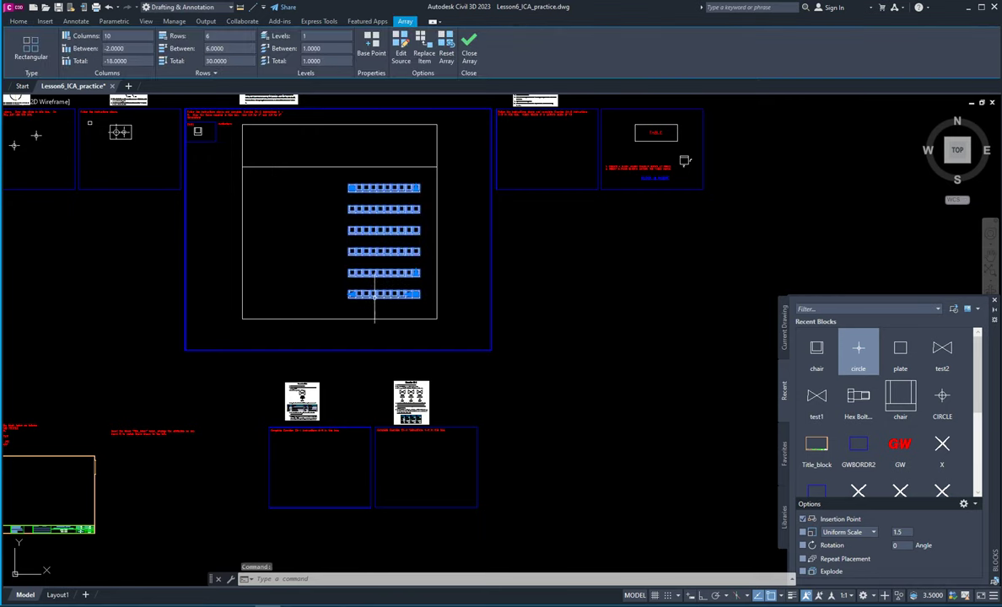
{"action": "left_click", "coordinate": [16, 21]}
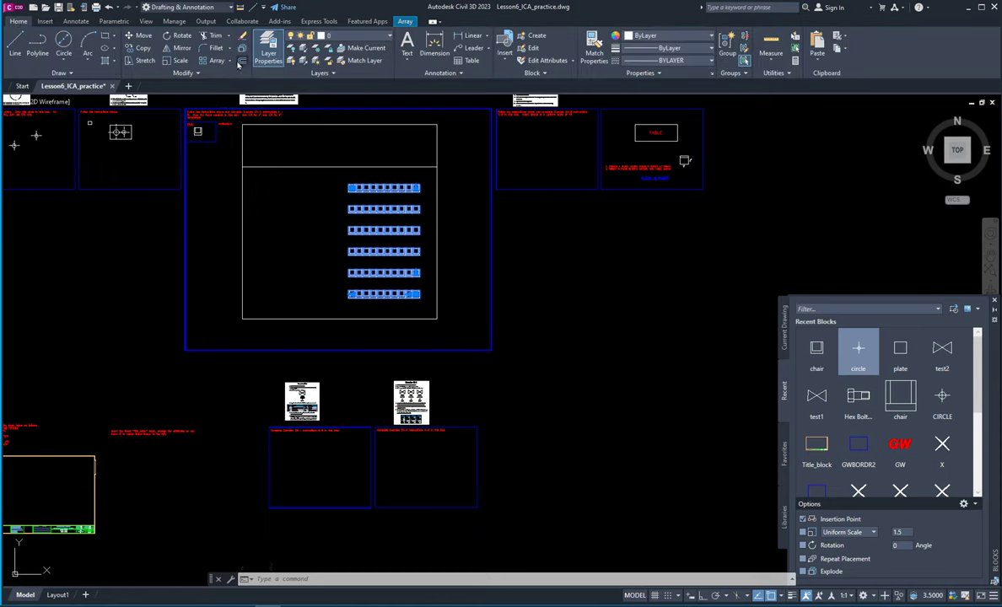
{"action": "left_click", "coordinate": [138, 48]}
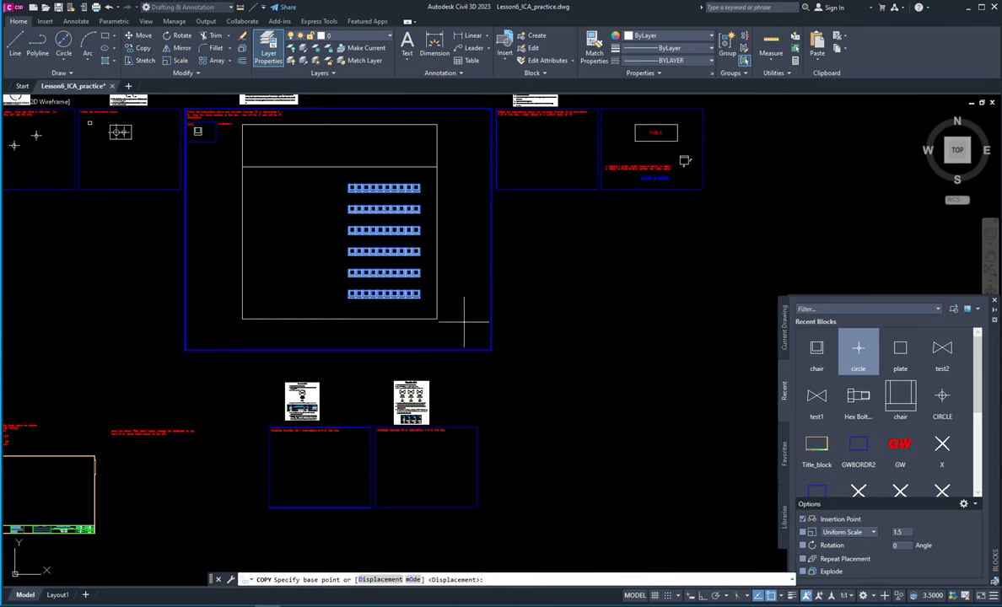
{"action": "left_click", "coordinate": [421, 297]}
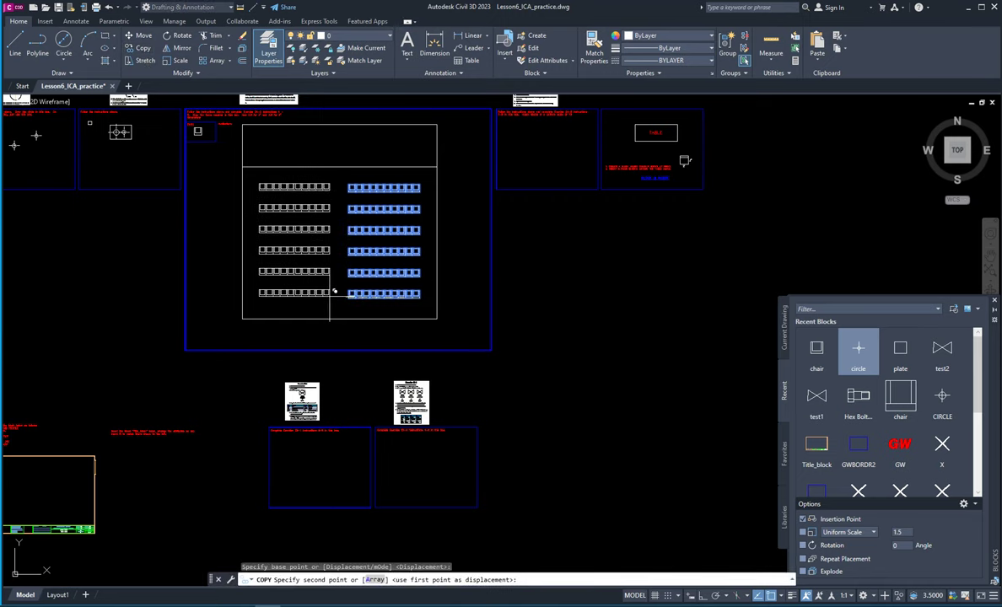
{"action": "key", "text": "F8"}
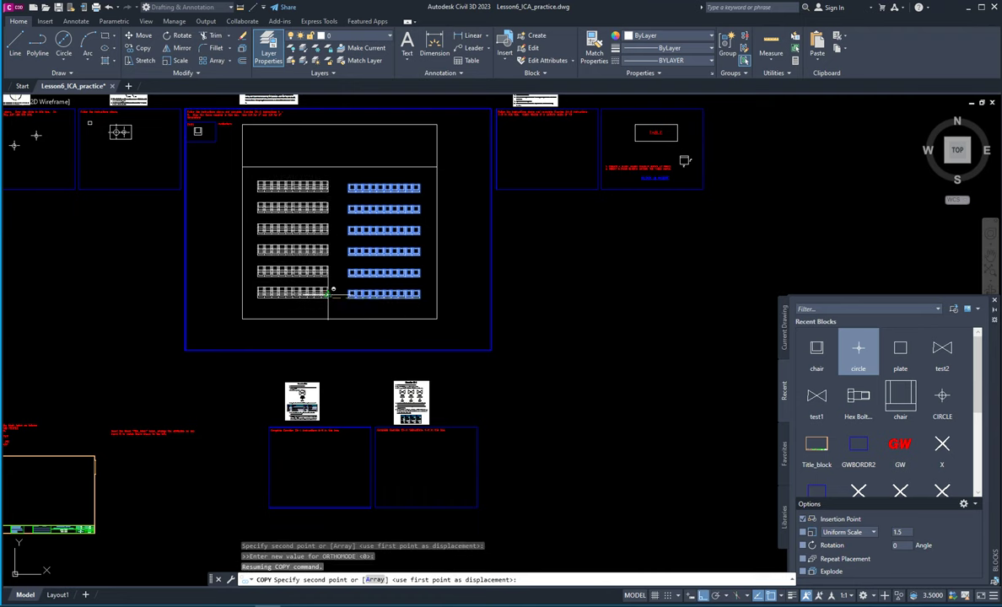
{"action": "left_click", "coordinate": [333, 293]}
{"action": "key", "text": "Escape"}
{"action": "key", "text": "Escape"}
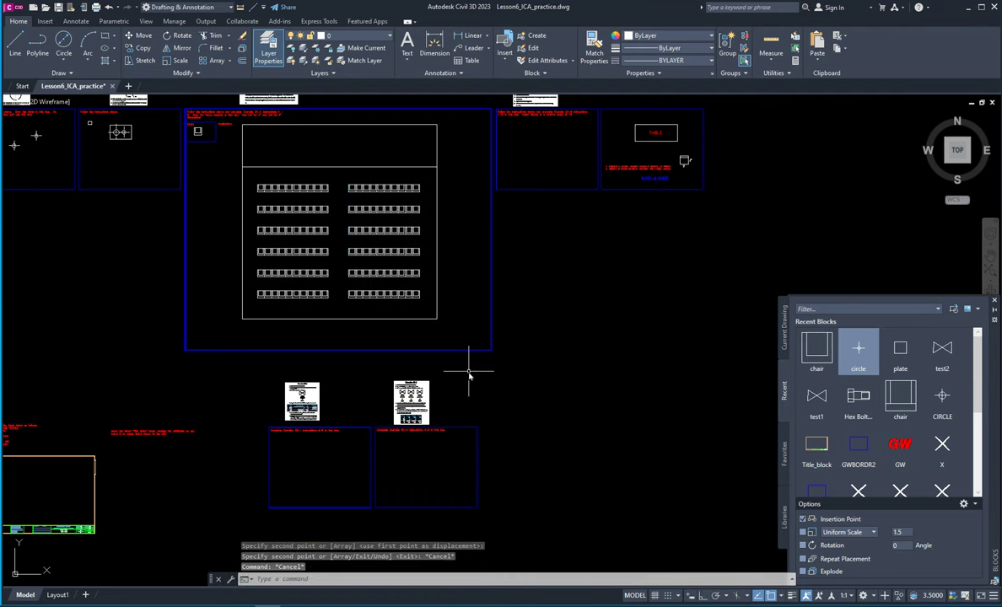
{"action": "scroll", "coordinate": [314, 294], "scroll_direction": "up", "scroll_amount": 4}
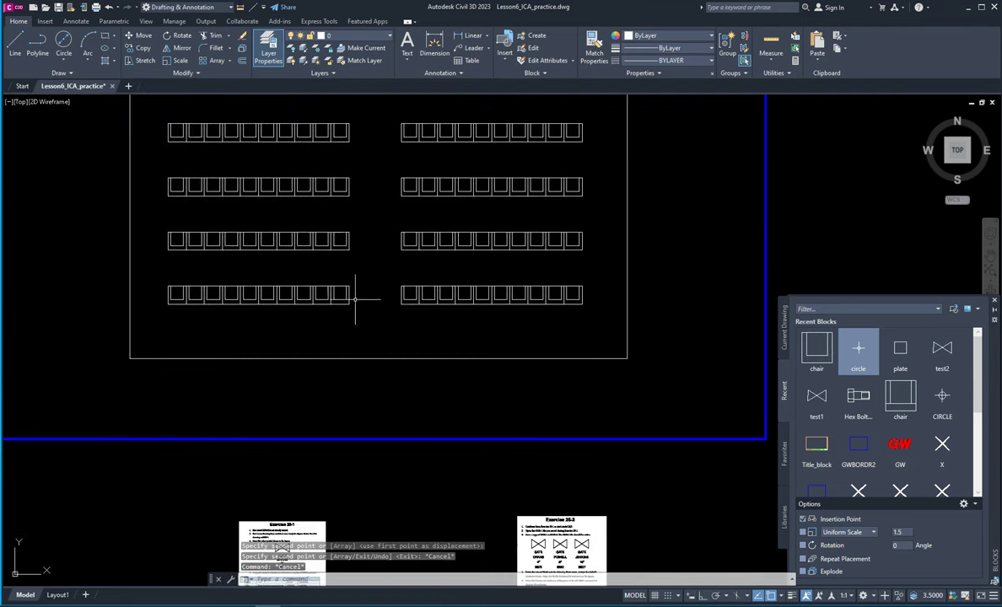
{"action": "scroll", "coordinate": [355, 318], "scroll_direction": "down", "scroll_amount": 4}
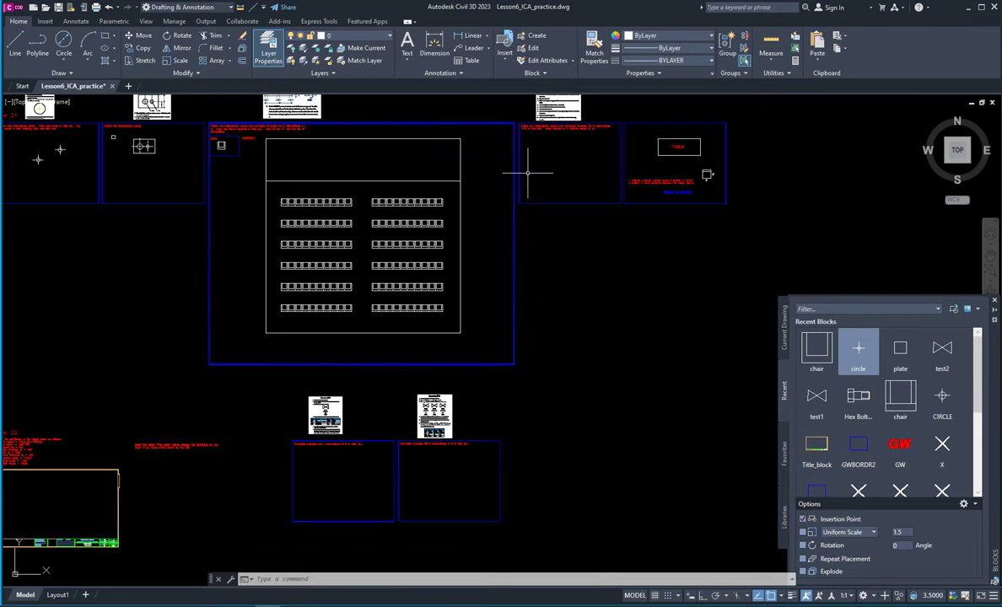
Step: Read the Exercise 24-5 instructions and the box note for the block sources, required steps and insertion scale
{"action": "scroll", "coordinate": [579, 205], "scroll_direction": "up", "scroll_amount": 3}
{"action": "scroll", "coordinate": [472, 313], "scroll_direction": "down", "scroll_amount": 1}
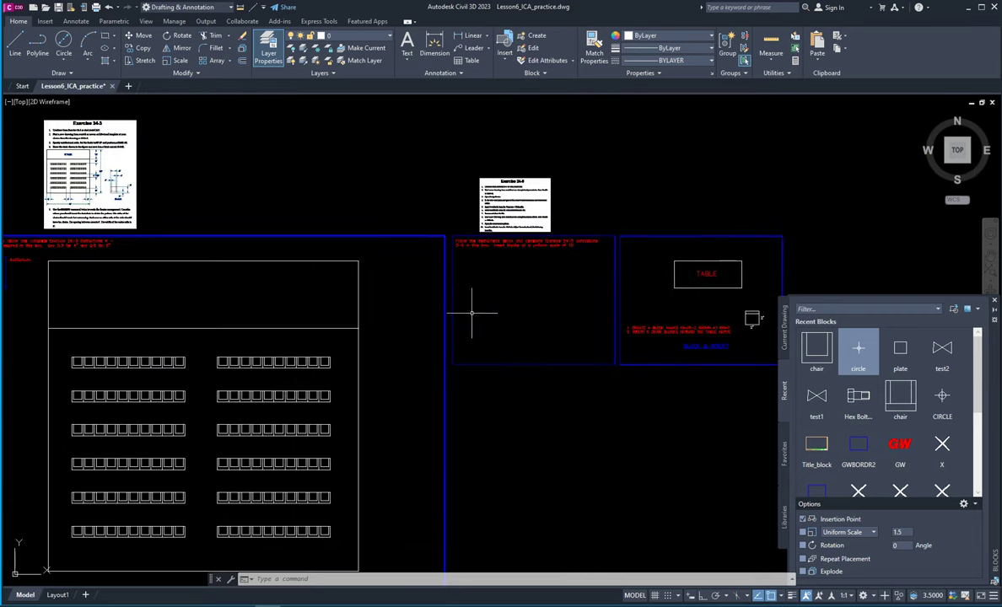
{"action": "scroll", "coordinate": [582, 258], "scroll_direction": "up", "scroll_amount": 2}
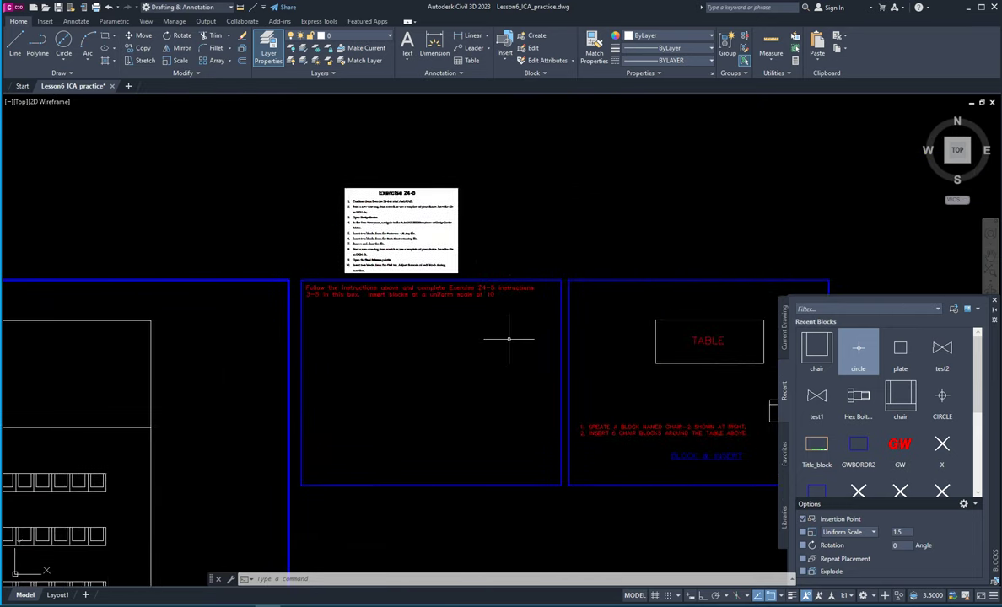
{"action": "scroll", "coordinate": [426, 287], "scroll_direction": "up", "scroll_amount": 4}
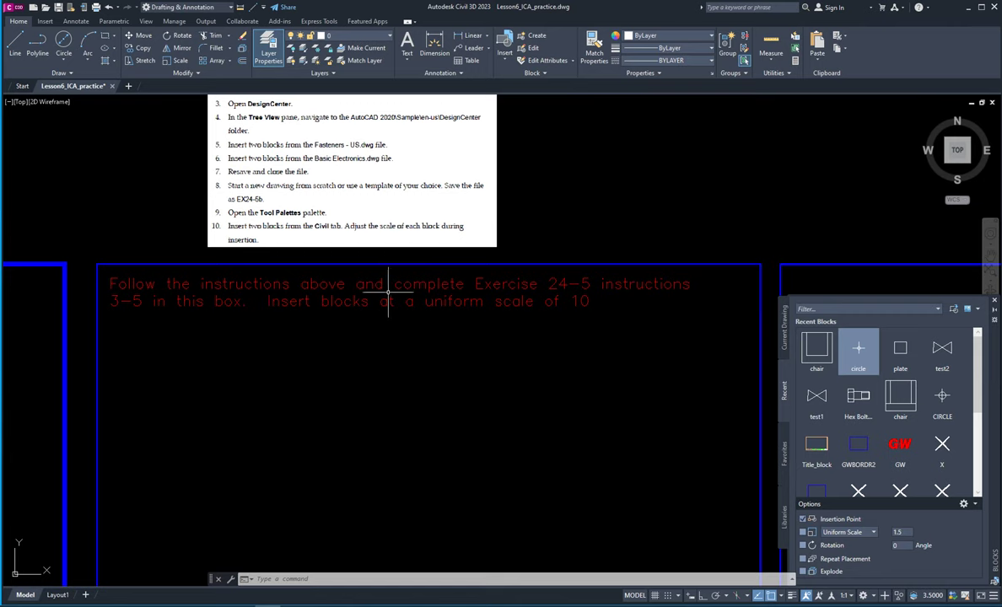
{"action": "scroll", "coordinate": [388, 320], "scroll_direction": "down", "scroll_amount": 2}
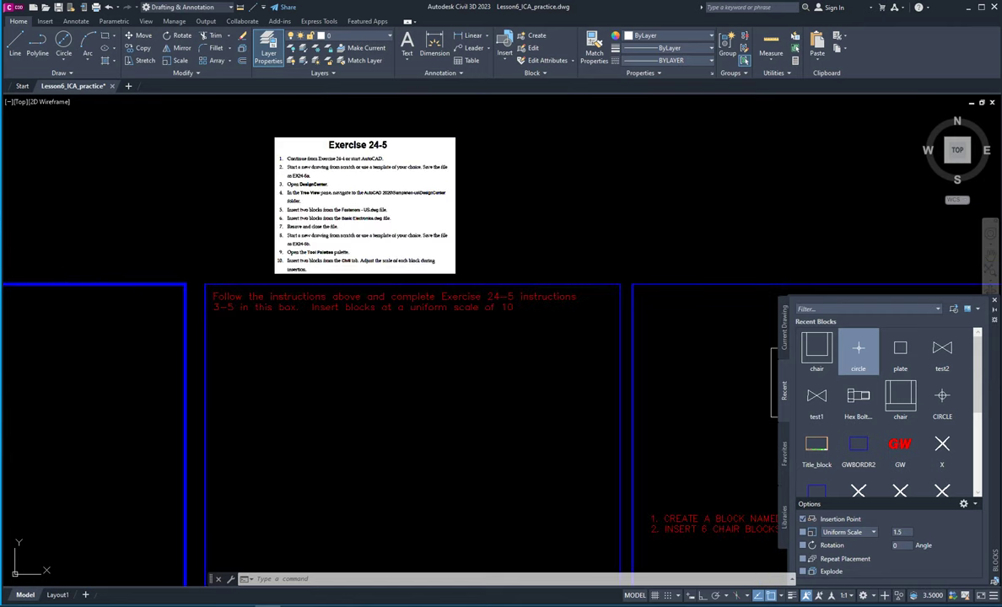
{"action": "scroll", "coordinate": [371, 287], "scroll_direction": "up", "scroll_amount": 4}
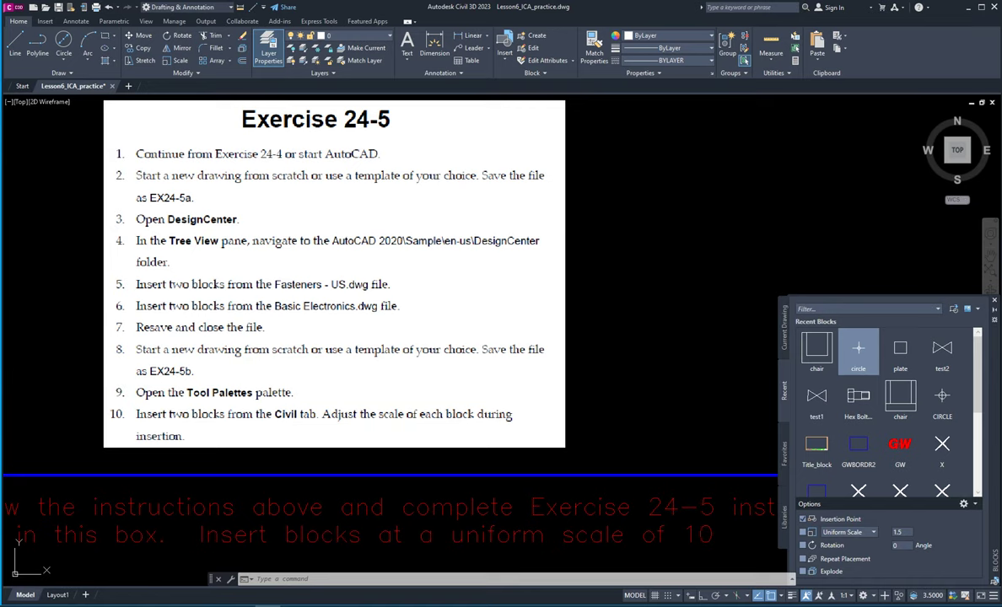
{"action": "scroll", "coordinate": [357, 293], "scroll_direction": "down", "scroll_amount": 3}
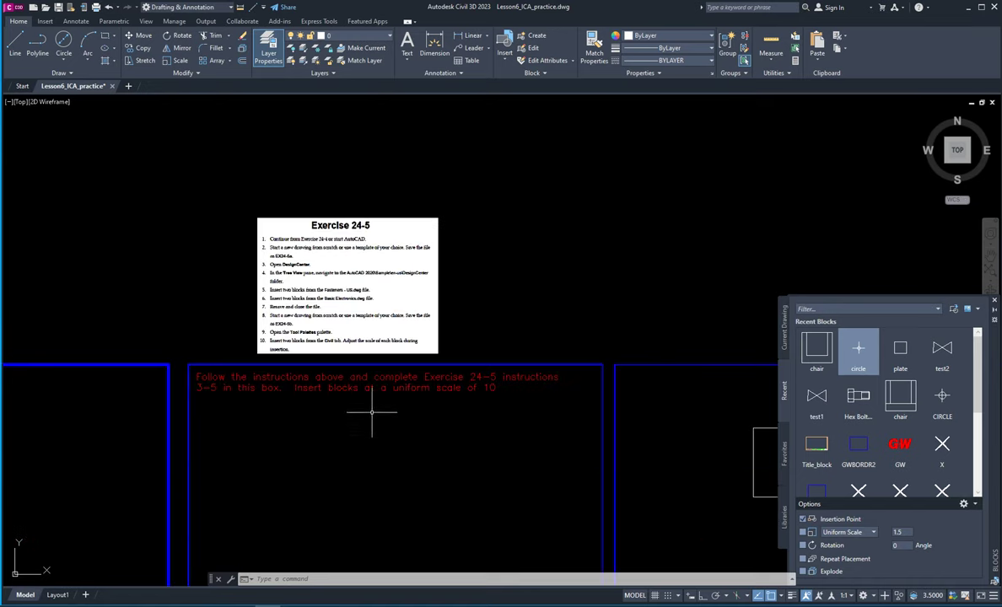
{"action": "middle_click_drag", "start_coordinate": [372, 414], "coordinate": [398, 320]}
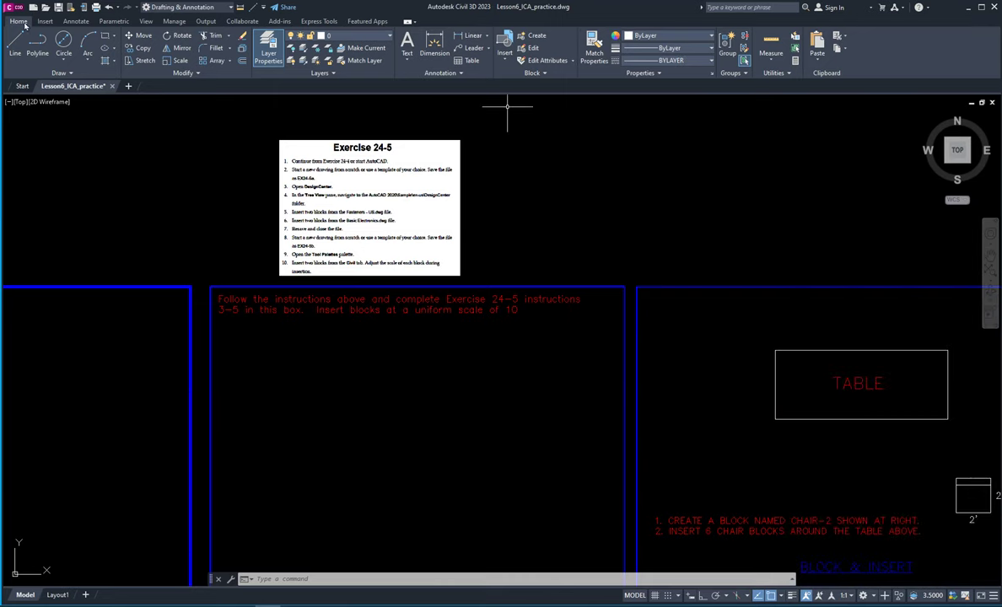
Step: Open DesignCenter and display the sample drawings in the AutoCAD 2023\Sample\en-us\DesignCenter folder
{"action": "left_click", "coordinate": [147, 21]}
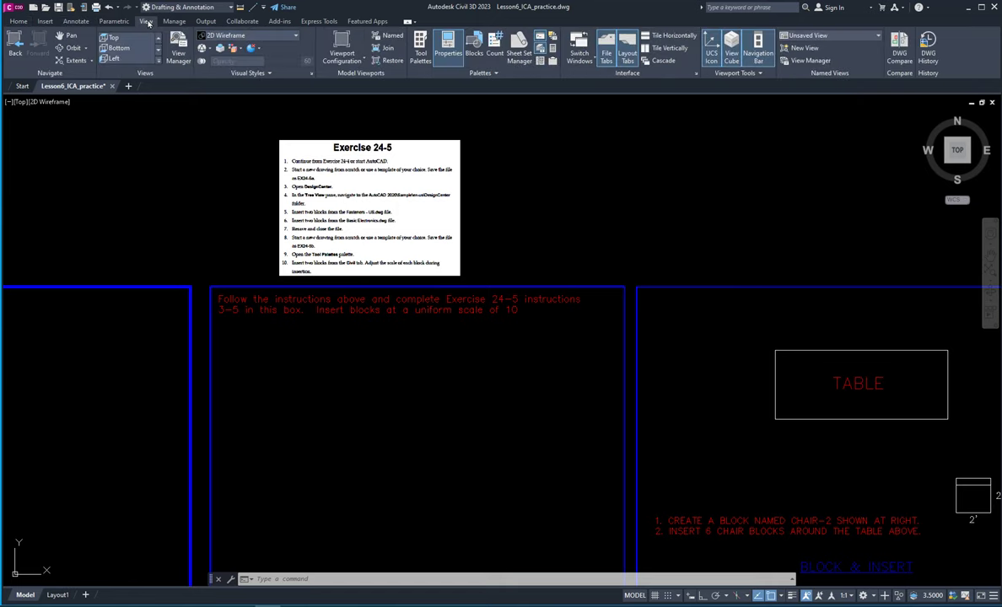
{"action": "left_click", "coordinate": [541, 63]}
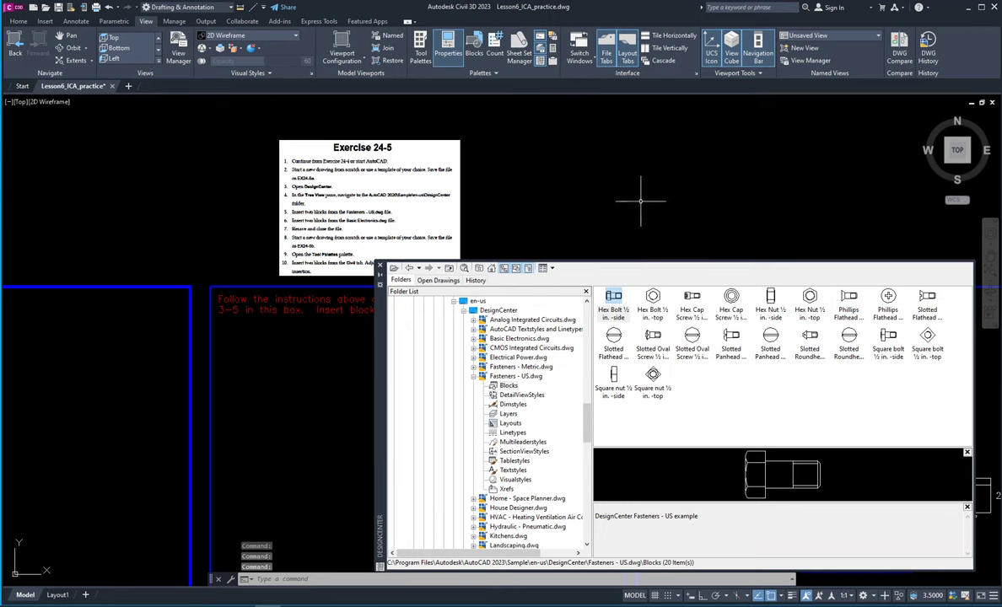
{"action": "double_click", "coordinate": [499, 310]}
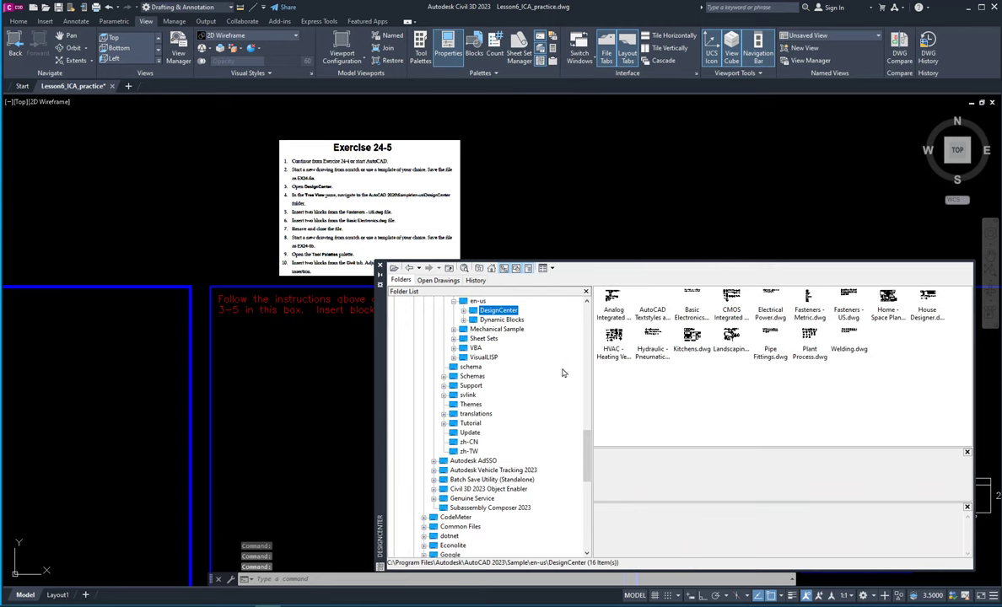
{"action": "scroll", "coordinate": [570, 413], "scroll_direction": "up", "scroll_amount": 7}
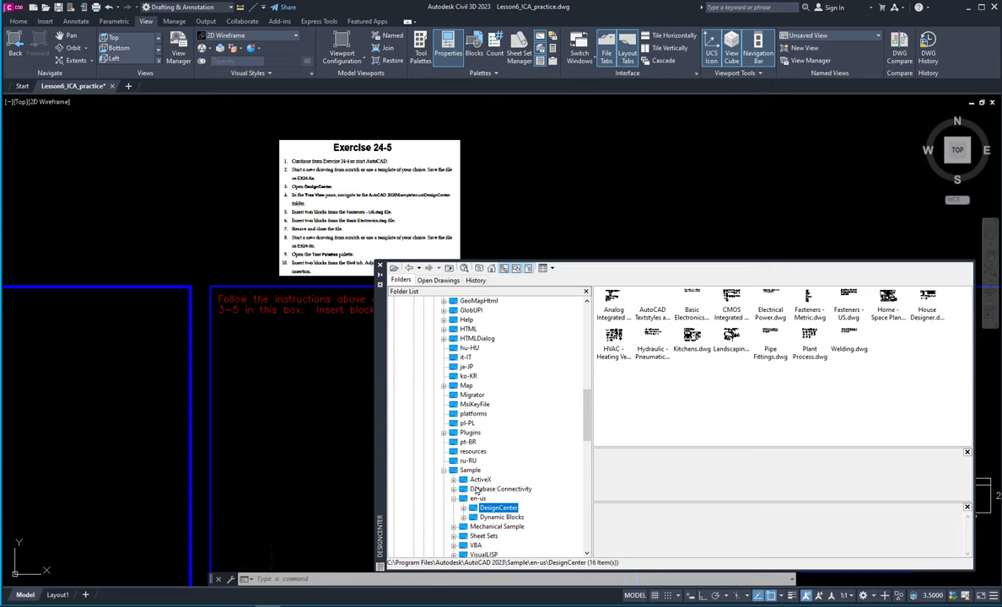
{"action": "mouse_move", "coordinate": [588, 417]}
{"action": "left_mouse_down"}
{"action": "mouse_move", "coordinate": [590, 506]}
{"action": "mouse_move", "coordinate": [578, 536]}
{"action": "mouse_move", "coordinate": [588, 393]}
{"action": "mouse_move", "coordinate": [585, 460]}
{"action": "mouse_move", "coordinate": [590, 437]}
{"action": "left_mouse_up"}
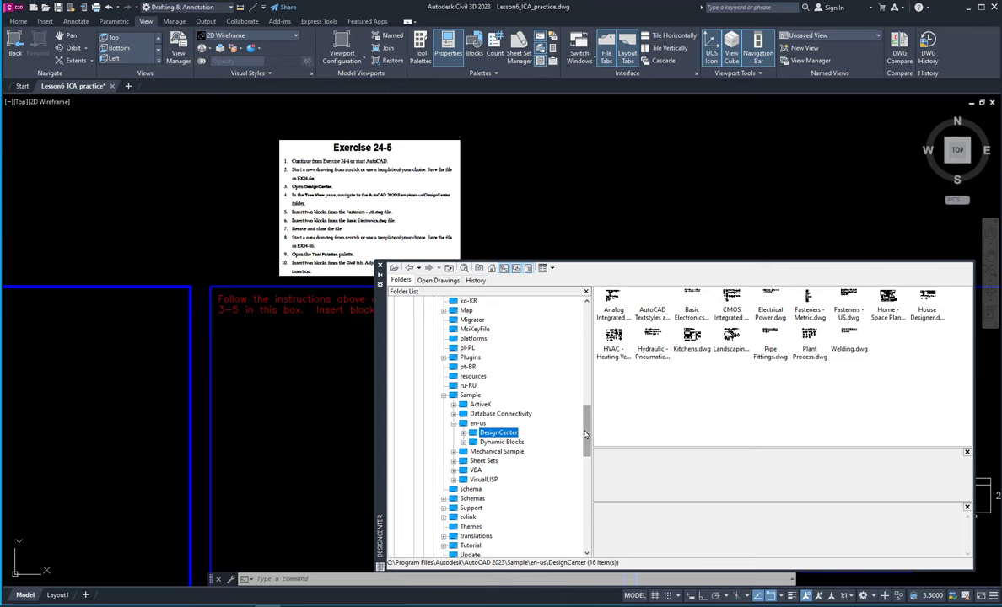
{"action": "scroll", "coordinate": [587, 438], "scroll_direction": "up", "scroll_amount": 1}
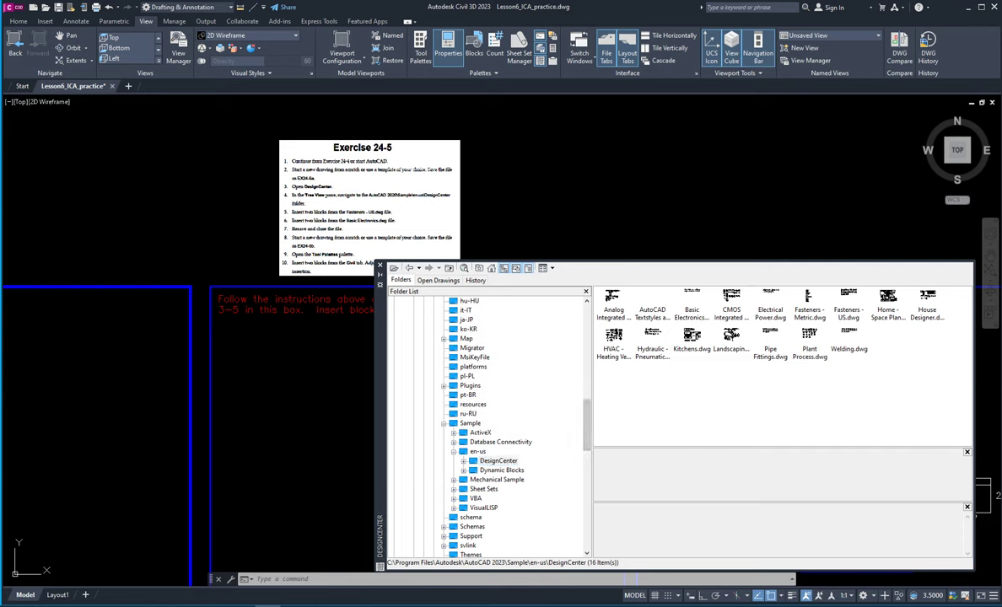
{"action": "scroll", "coordinate": [321, 217], "scroll_direction": "up", "scroll_amount": 2}
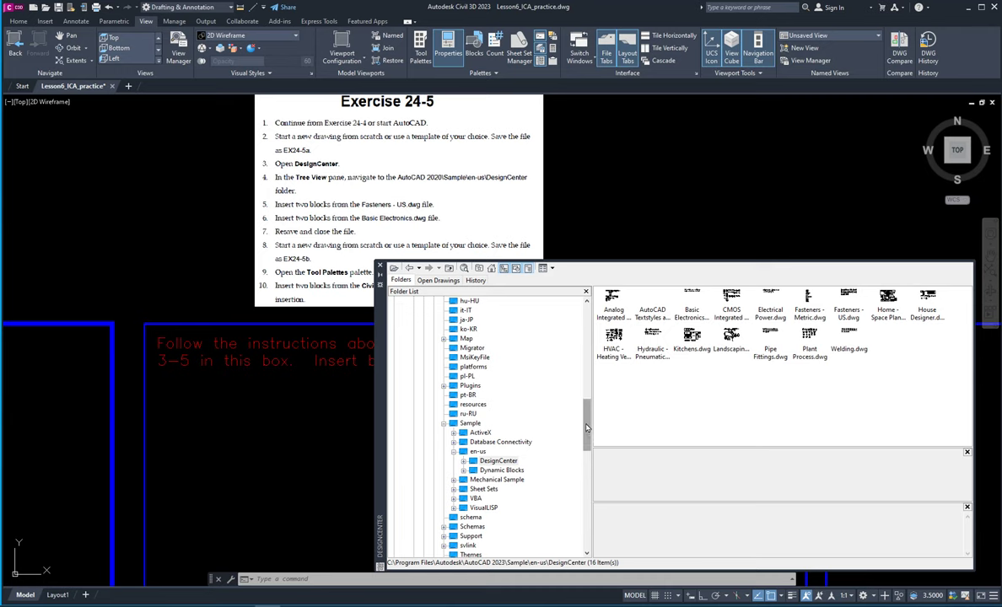
Step: Collapse the C:\Autodesk folder and expand Program Files\Autodesk\AutoCAD 2023 in the DesignCenter folder tree
{"action": "left_click_drag", "start_coordinate": [588, 428], "coordinate": [599, 313]}
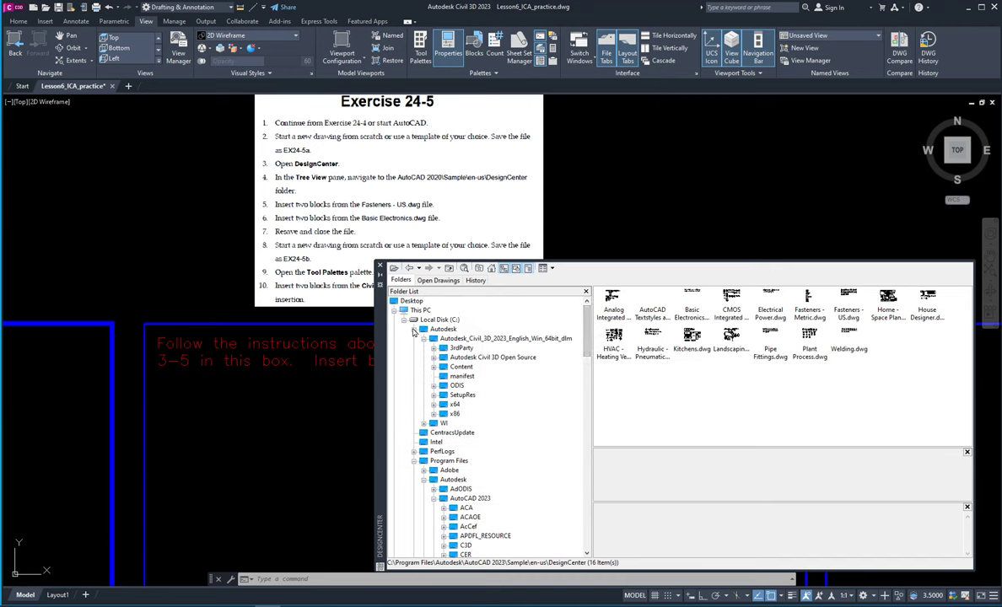
{"action": "left_click", "coordinate": [413, 330]}
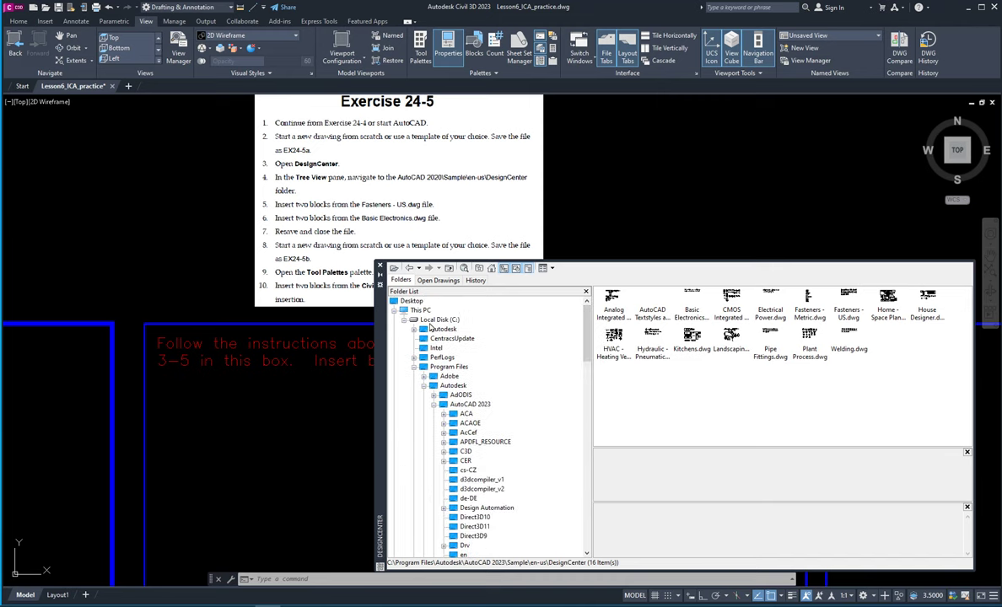
{"action": "left_click", "coordinate": [447, 368]}
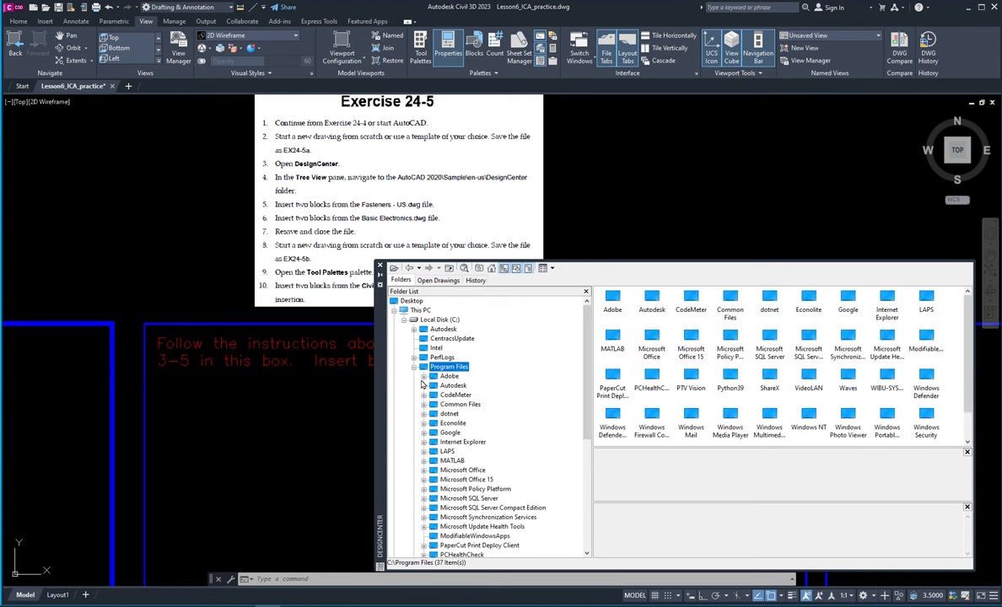
{"action": "left_click", "coordinate": [425, 386]}
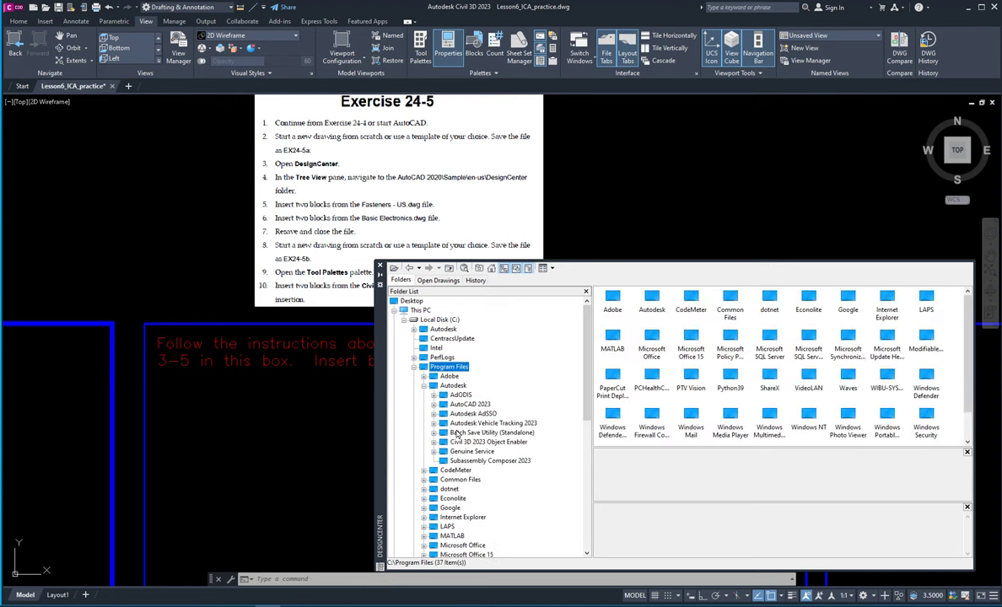
{"action": "left_click", "coordinate": [433, 405]}
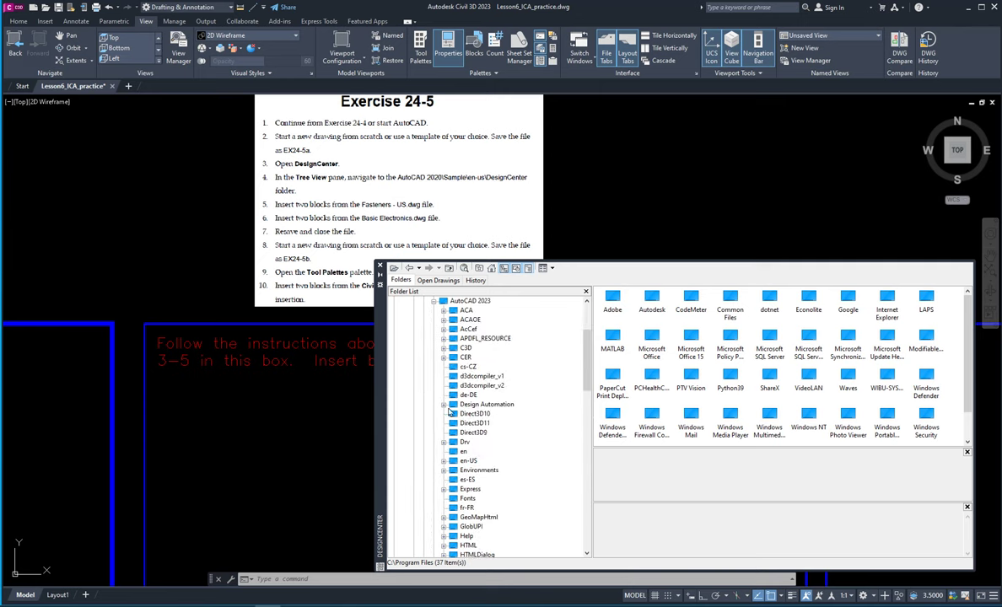
{"action": "scroll", "coordinate": [504, 449], "scroll_direction": "down", "scroll_amount": 2}
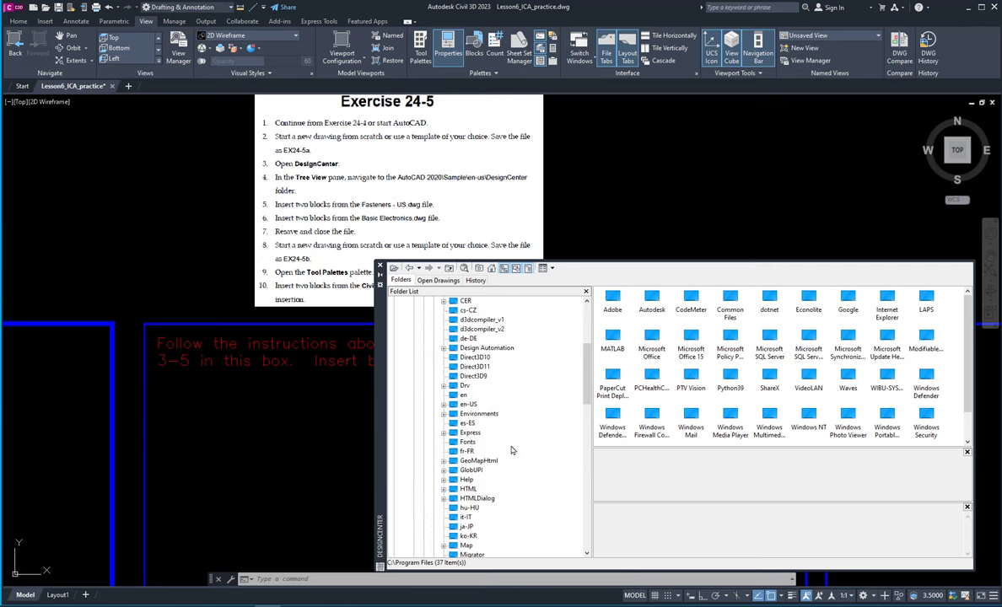
{"action": "left_click", "coordinate": [444, 405]}
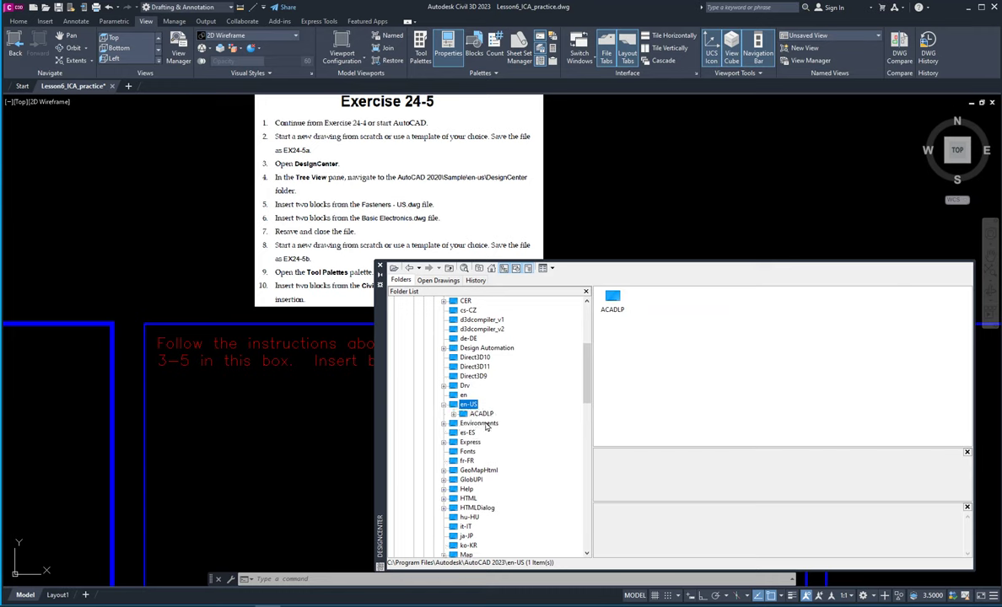
{"action": "left_click", "coordinate": [455, 415]}
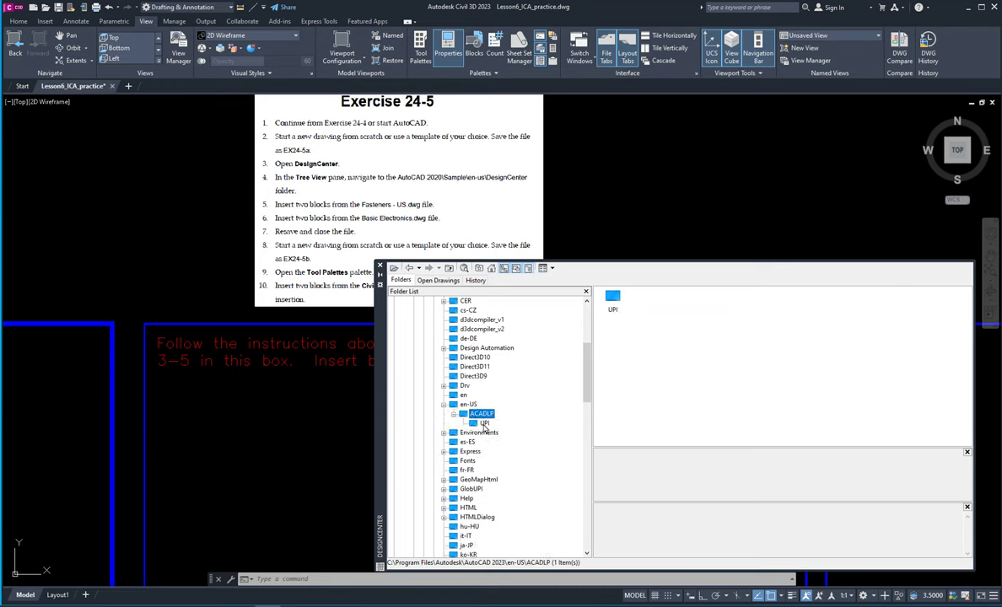
{"action": "left_click", "coordinate": [444, 406]}
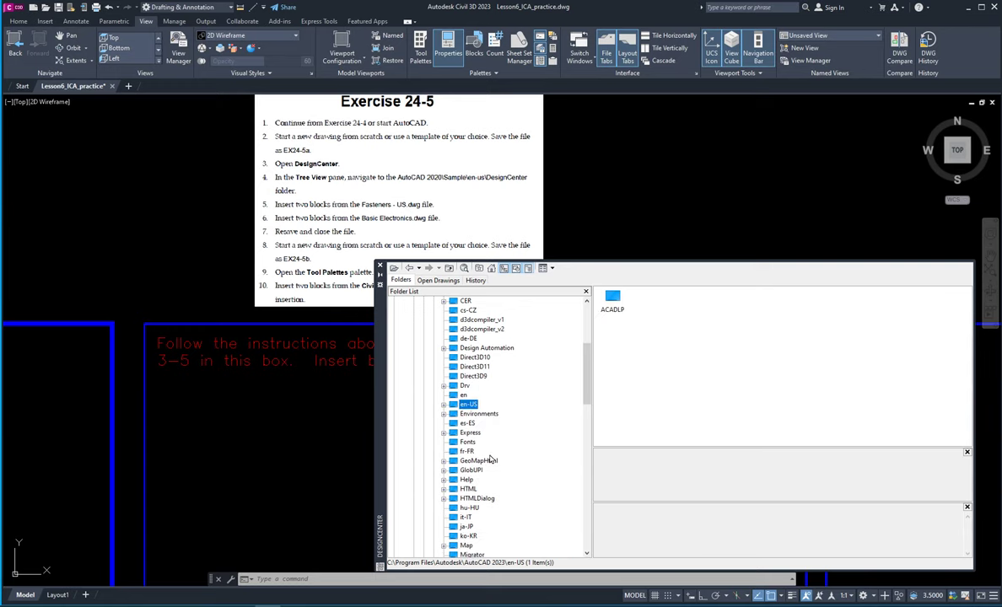
Step: Expand the Sample\en-us\DesignCenter folder under AutoCAD 2023 down to its sample drawings
{"action": "scroll", "coordinate": [490, 458], "scroll_direction": "down", "scroll_amount": 7}
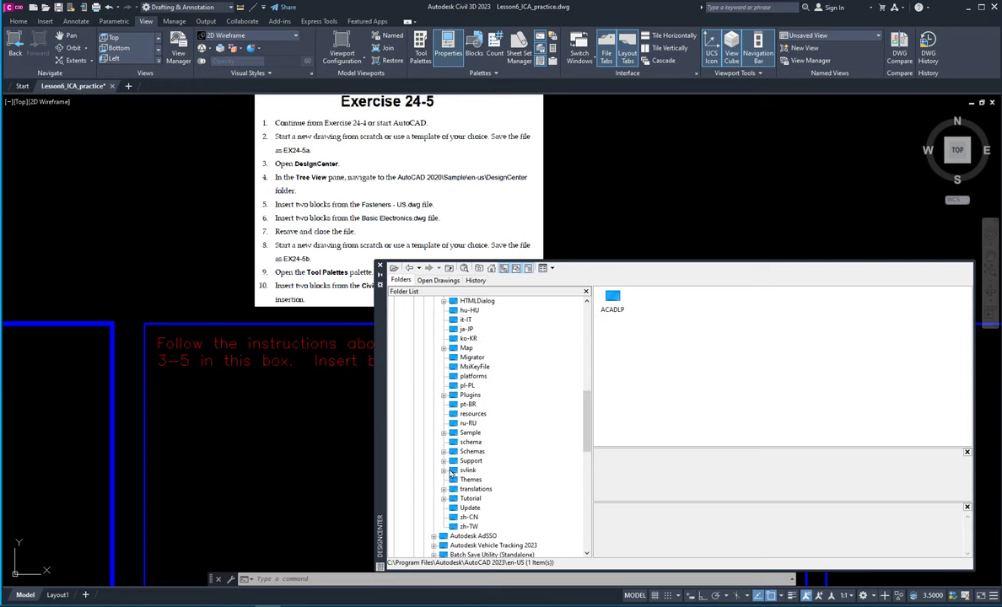
{"action": "left_click", "coordinate": [444, 433]}
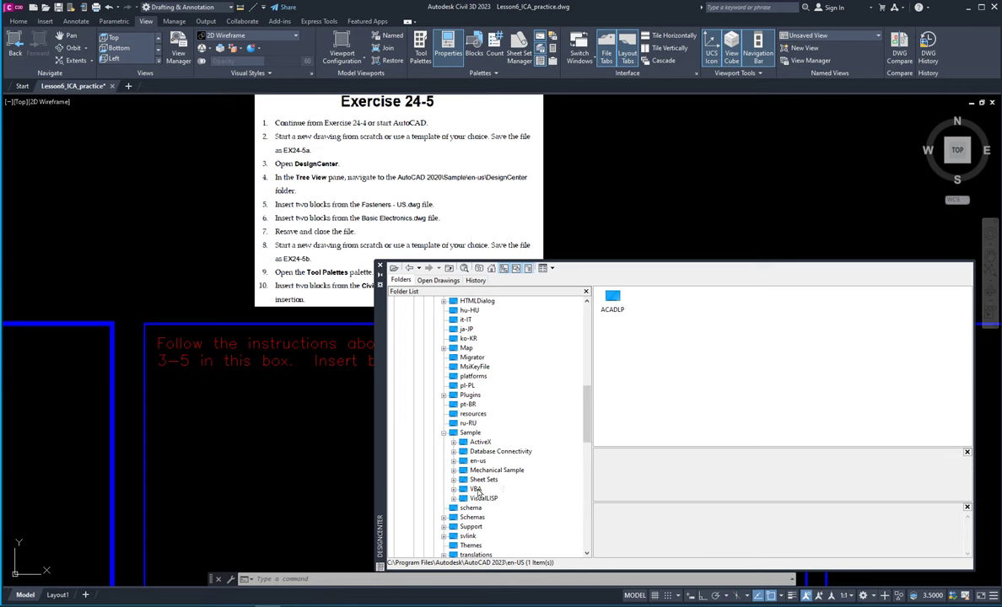
{"action": "left_click", "coordinate": [478, 461]}
{"action": "left_click", "coordinate": [454, 461]}
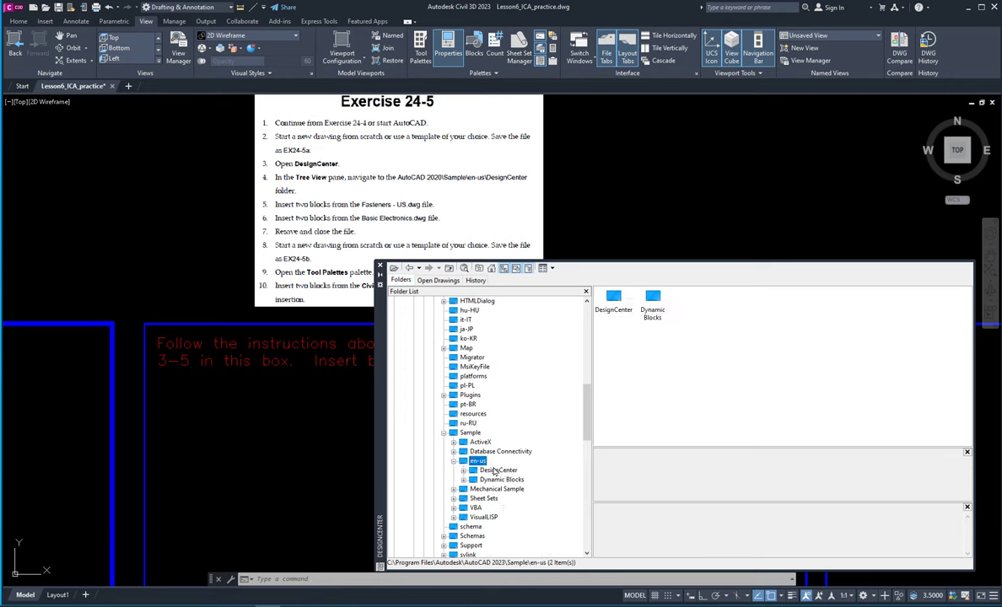
{"action": "left_click", "coordinate": [463, 469]}
{"action": "scroll", "coordinate": [502, 396], "scroll_direction": "down", "scroll_amount": 4}
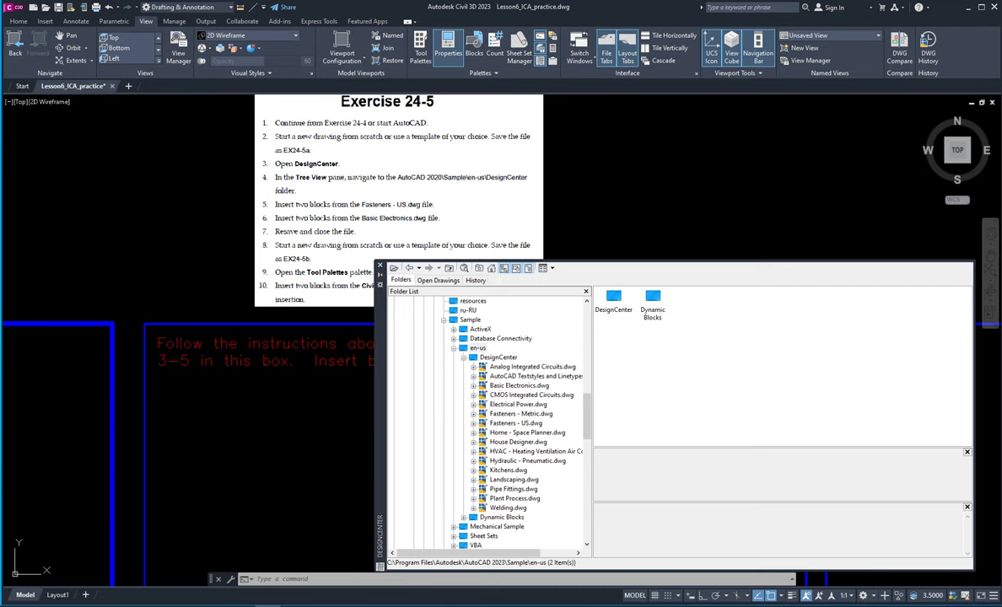
Step: Expand Fasteners - US.dwg and display its blocks
{"action": "left_click", "coordinate": [506, 424]}
{"action": "left_click", "coordinate": [474, 424]}
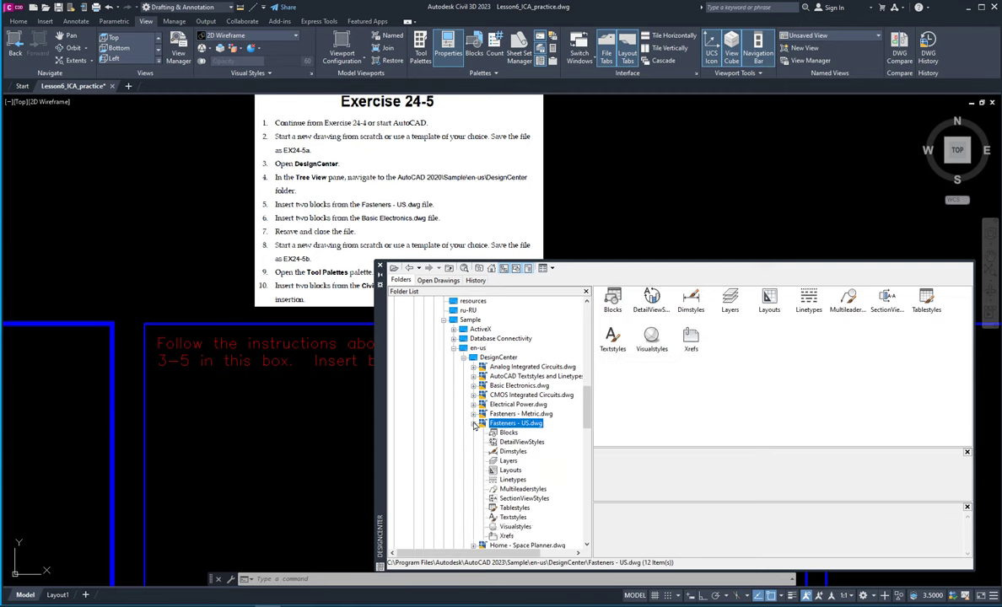
{"action": "left_click", "coordinate": [508, 433]}
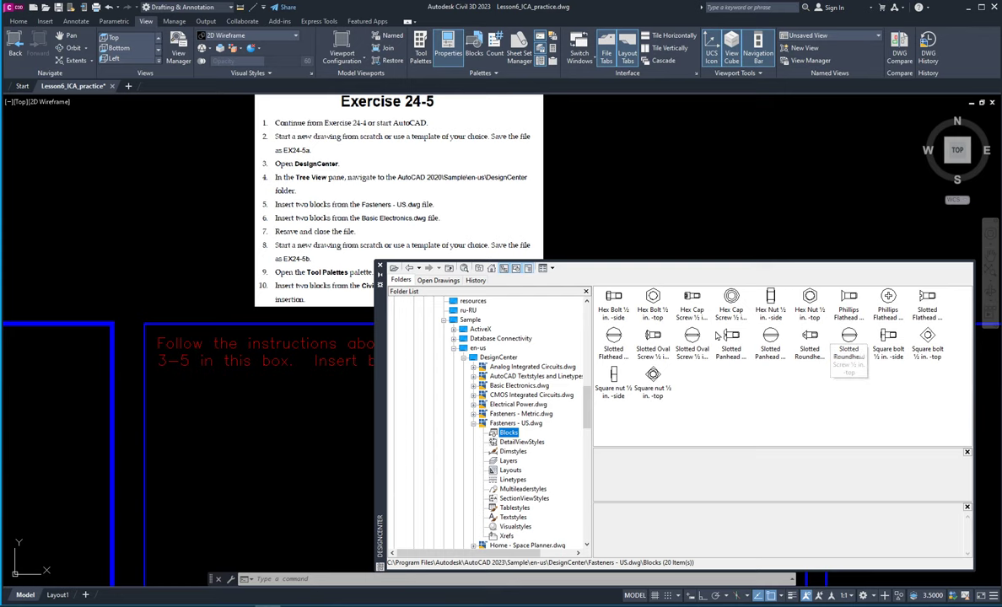
Step: Examine the layers, linetypes, table styles and visual styles stored in Fasteners - US.dwg, and return to its blocks
{"action": "left_click", "coordinate": [508, 461]}
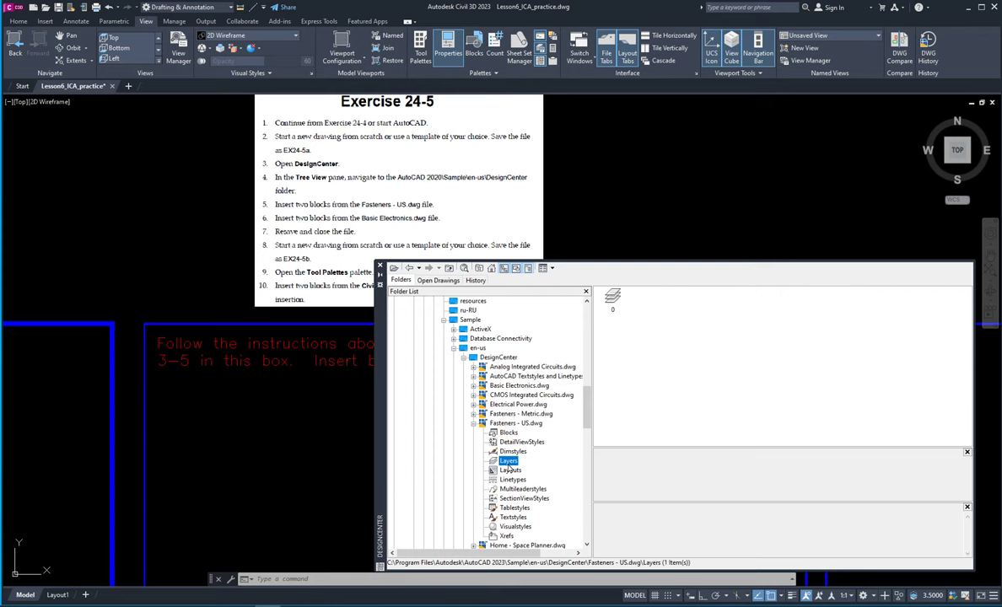
{"action": "left_click", "coordinate": [511, 480]}
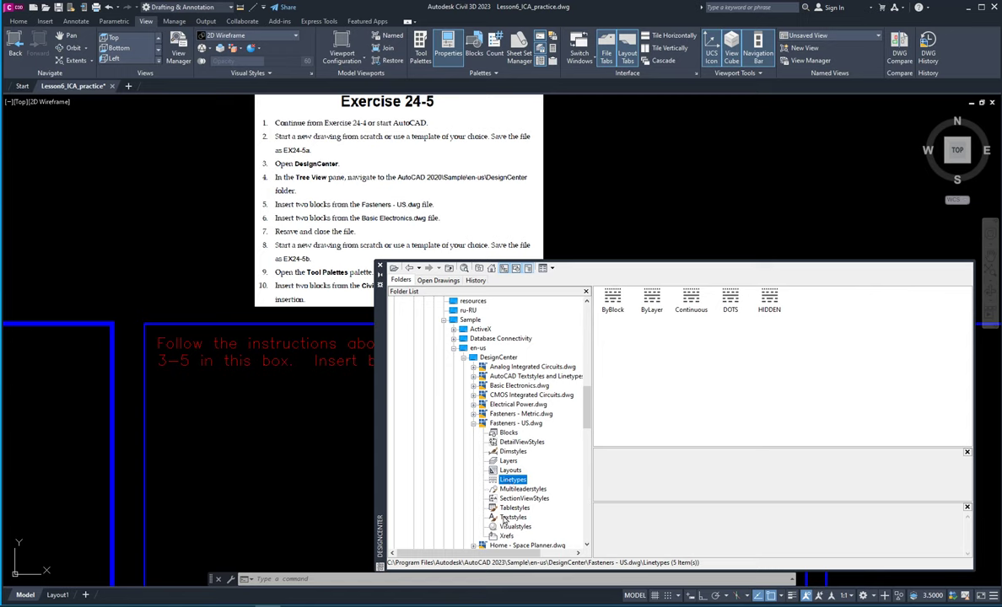
{"action": "left_click", "coordinate": [511, 518]}
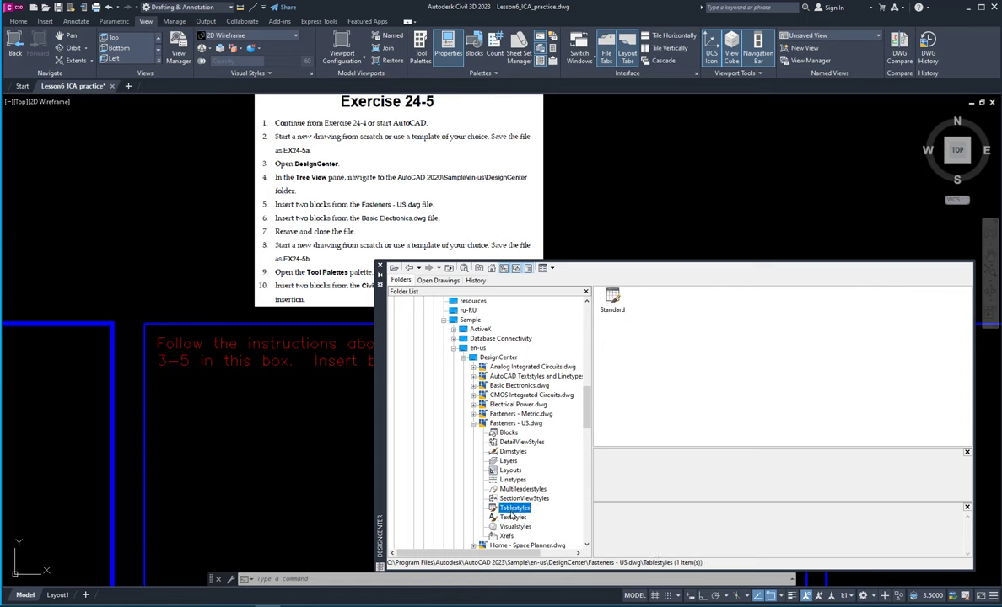
{"action": "left_click", "coordinate": [512, 526]}
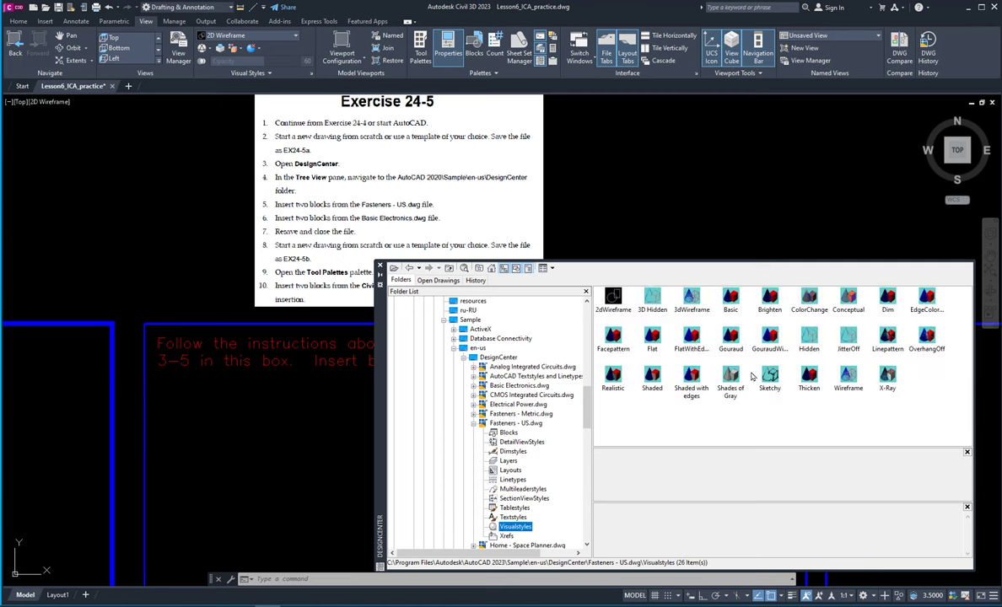
{"action": "left_click", "coordinate": [508, 434]}
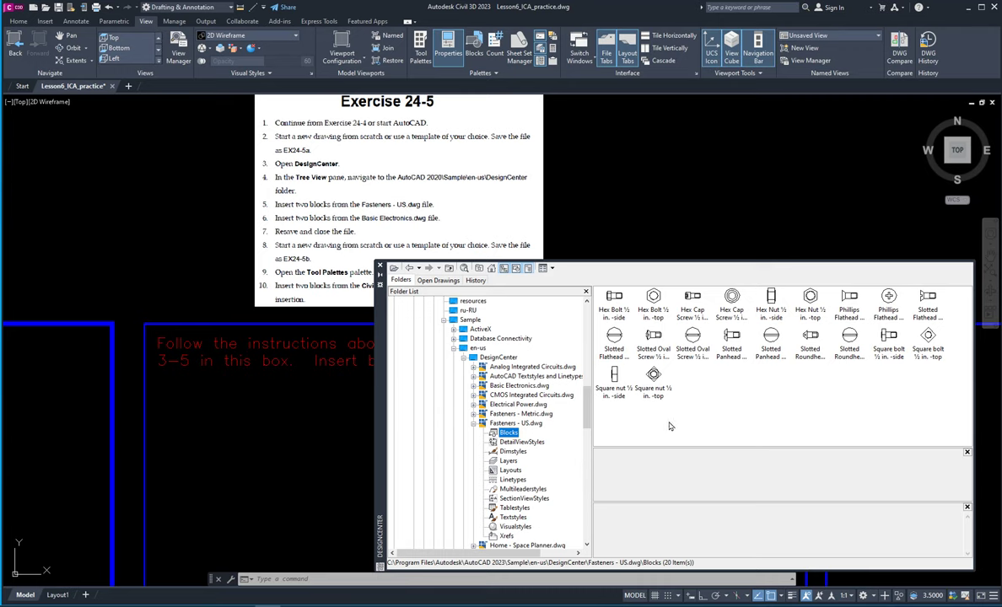
Step: Start inserting the Slotted Panhead Screw ½in. -side block with a uniform scale of 2 and an insertion point specified on-screen
{"action": "left_click", "coordinate": [731, 340]}
{"action": "double_click", "coordinate": [732, 340]}
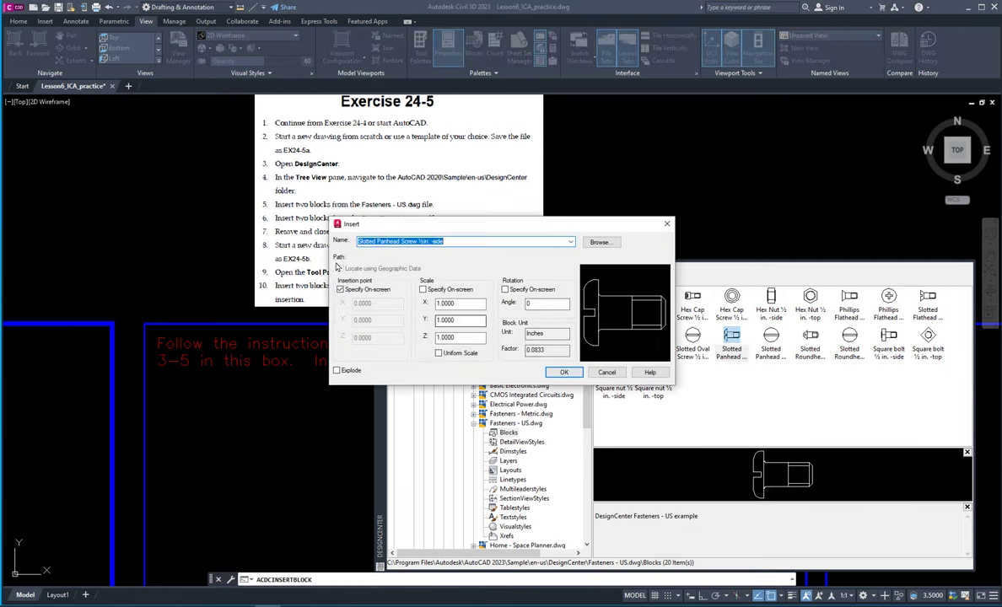
{"action": "left_click", "coordinate": [423, 290]}
{"action": "left_click", "coordinate": [445, 349]}
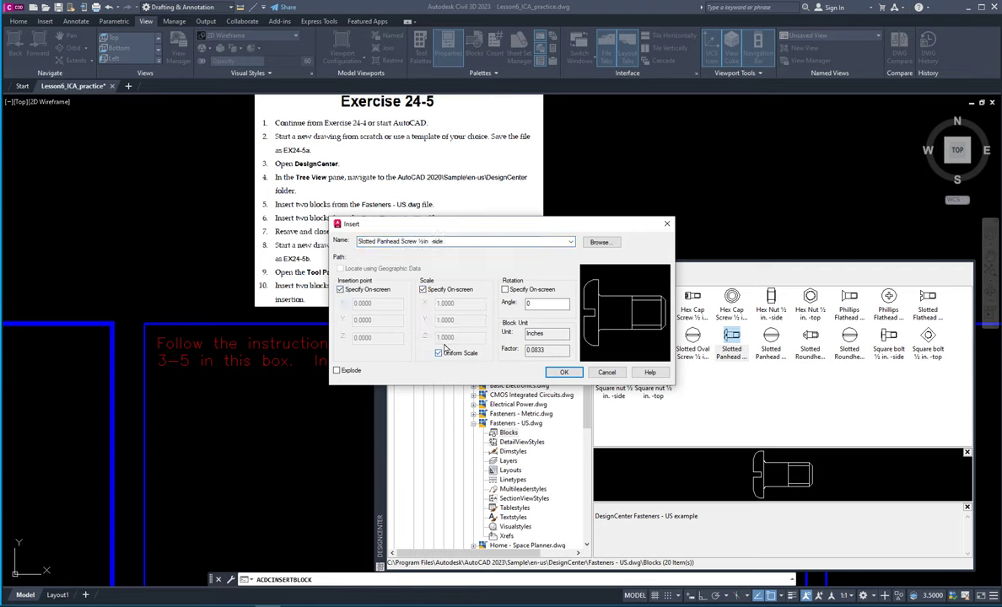
{"action": "left_click", "coordinate": [422, 289]}
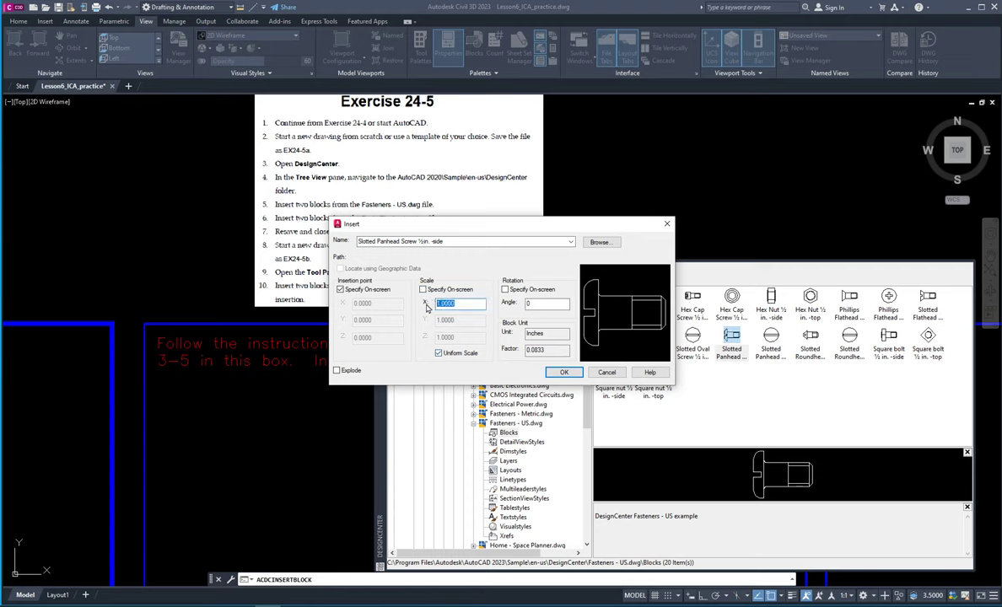
{"action": "type", "text": "2"}
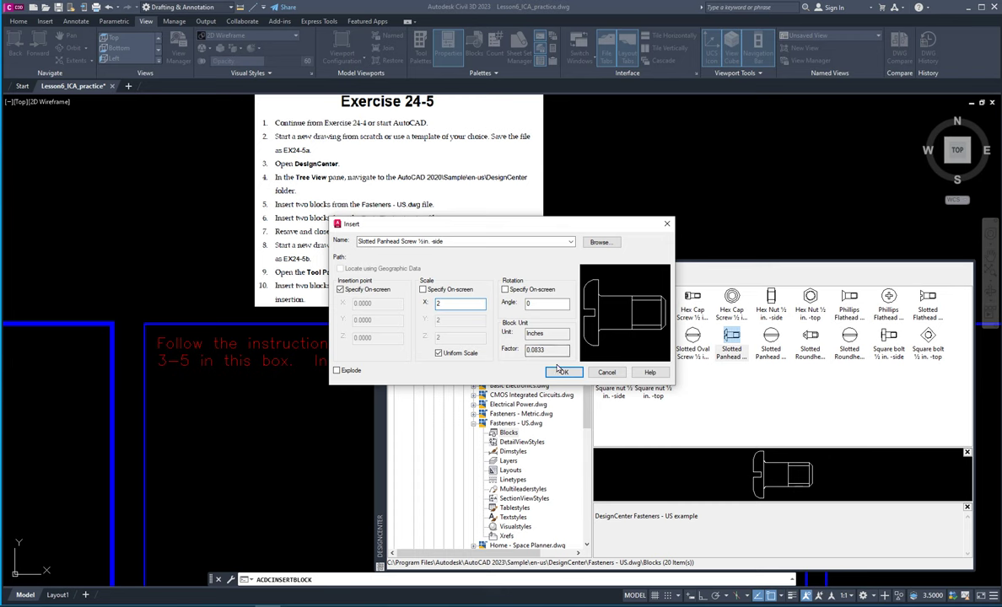
{"action": "left_click", "coordinate": [564, 372]}
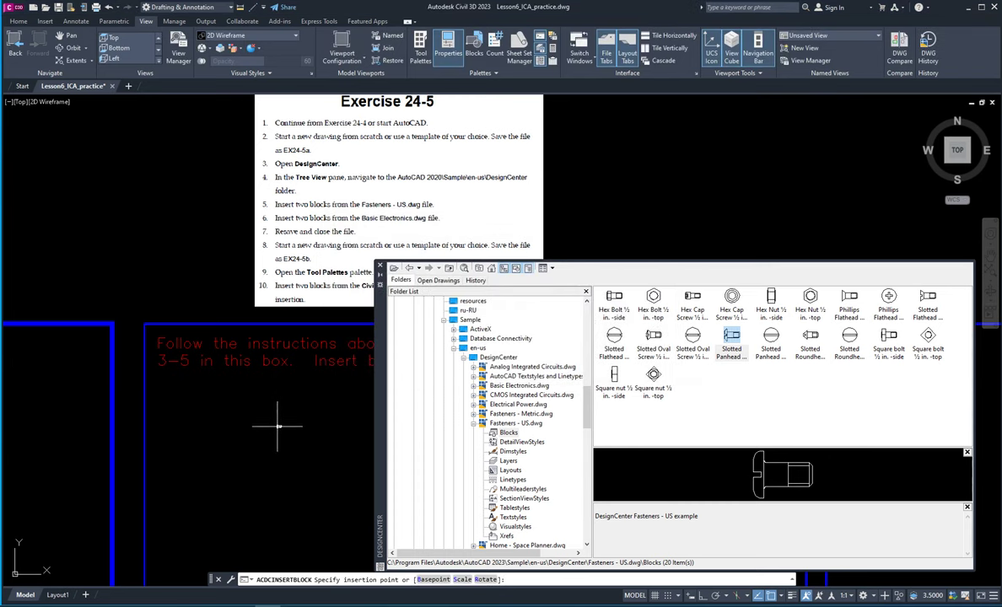
Step: Place the screw block inside the blue exercise box below the red instruction text and check its size
{"action": "scroll", "coordinate": [292, 437], "scroll_direction": "up", "scroll_amount": 3}
{"action": "left_click", "coordinate": [268, 377]}
{"action": "scroll", "coordinate": [253, 380], "scroll_direction": "up", "scroll_amount": 5}
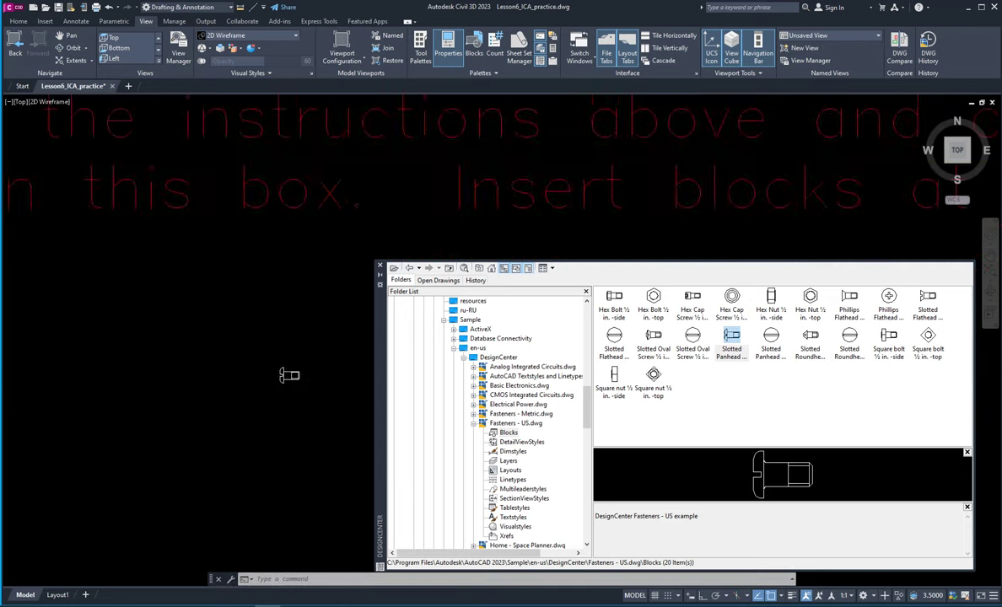
{"action": "scroll", "coordinate": [169, 384], "scroll_direction": "down", "scroll_amount": 3}
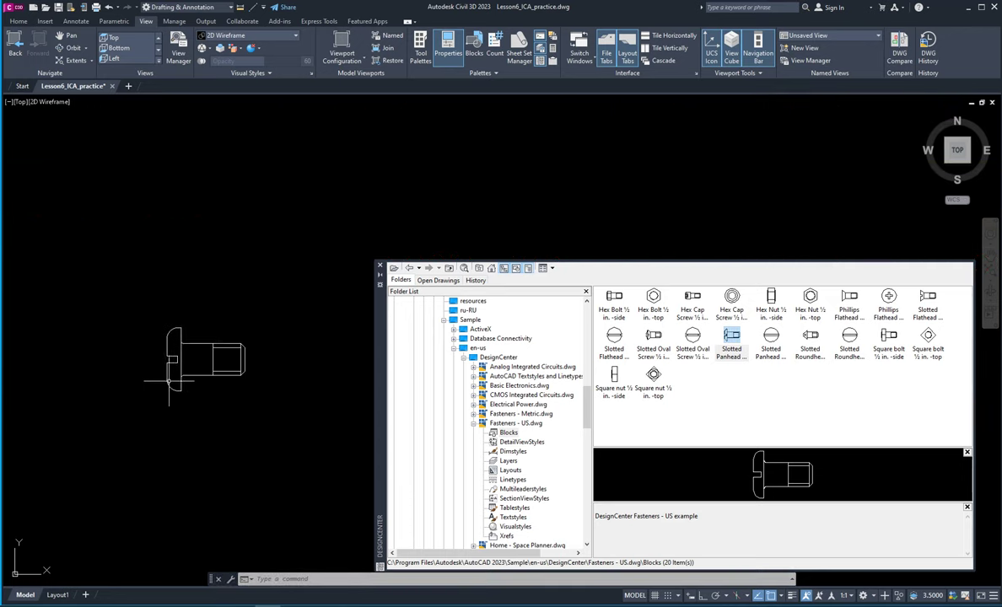
{"action": "middle_click_drag", "start_coordinate": [169, 401], "coordinate": [253, 345]}
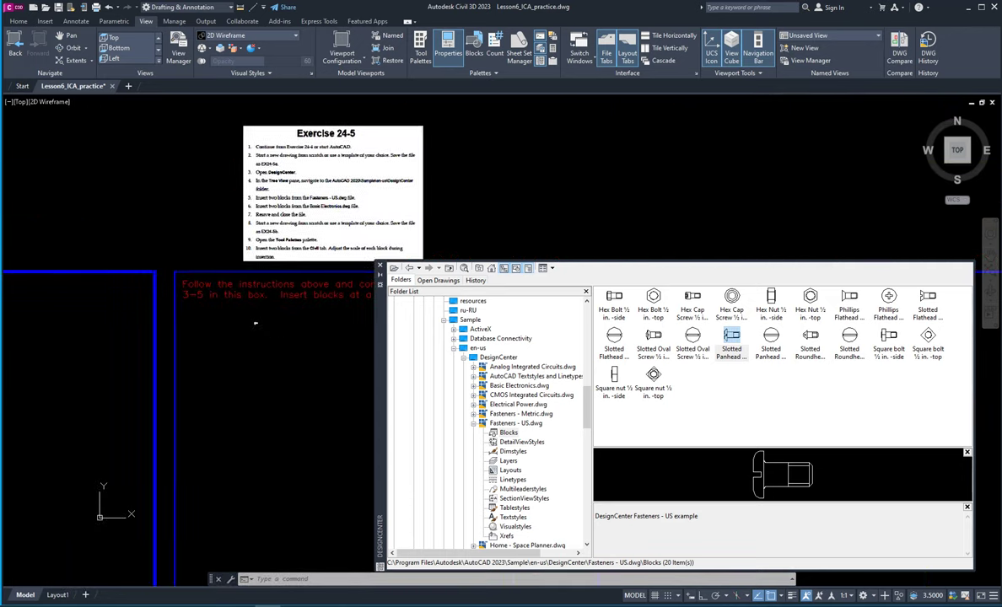
Step: View the blocks of Basic Electronics.dwg, and collapse that drawing and Fasteners - US.dwg in the folder tree
{"action": "left_click", "coordinate": [512, 385]}
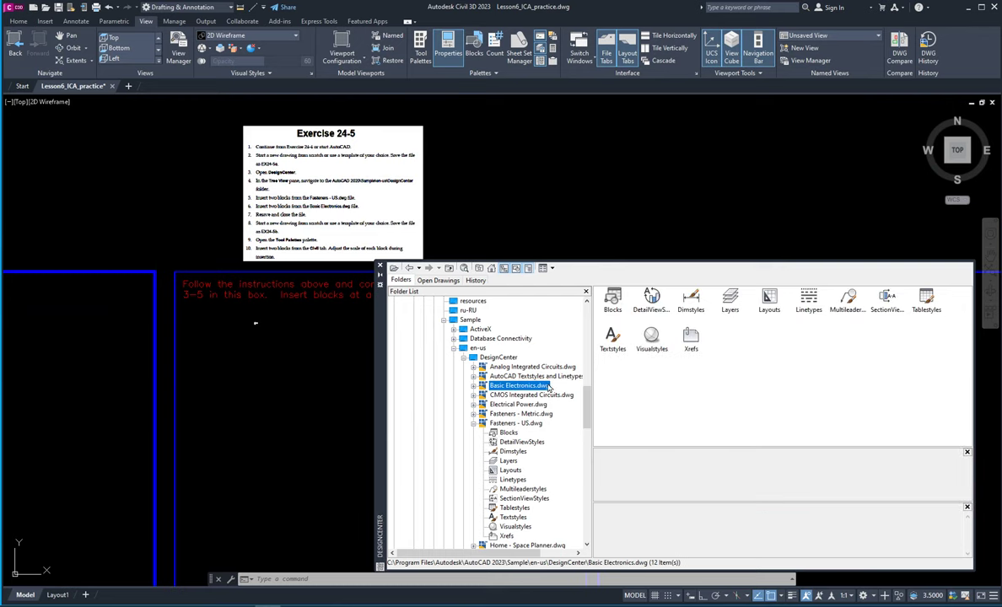
{"action": "left_click", "coordinate": [614, 300]}
{"action": "left_click", "coordinate": [470, 383]}
{"action": "left_click", "coordinate": [473, 386]}
{"action": "left_click", "coordinate": [507, 395]}
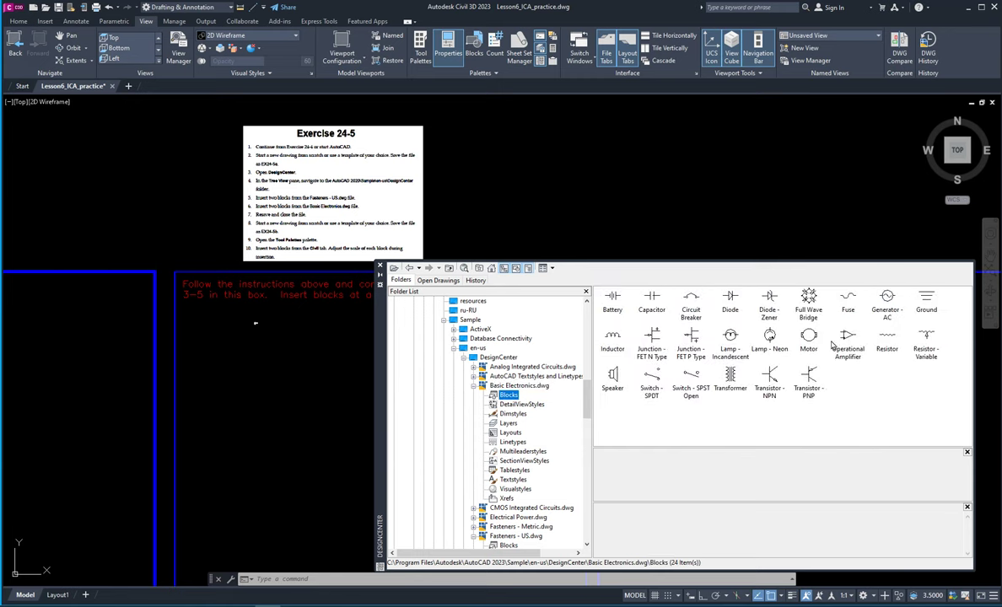
{"action": "left_click", "coordinate": [473, 385]}
{"action": "left_click", "coordinate": [473, 423]}
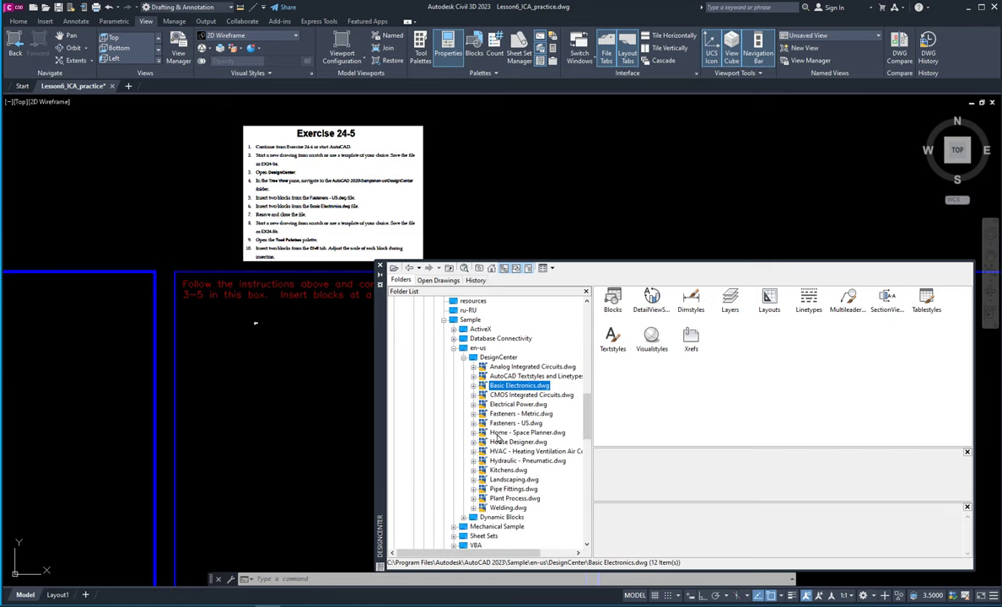
Step: View the blocks stored in Home - Space Planner.dwg and close the DesignCenter palette
{"action": "left_click", "coordinate": [498, 433]}
{"action": "left_click", "coordinate": [474, 434]}
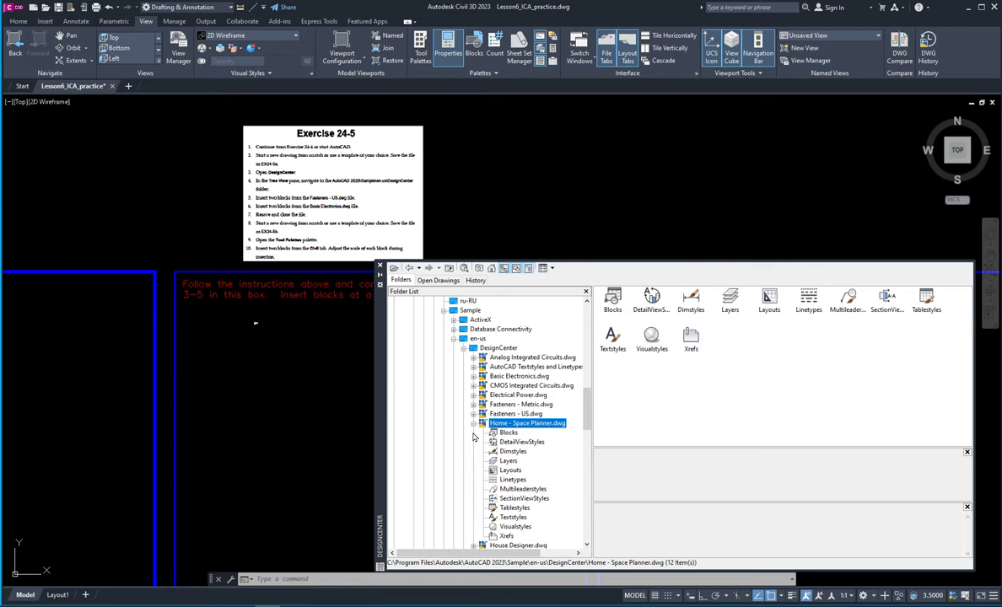
{"action": "left_click", "coordinate": [519, 434]}
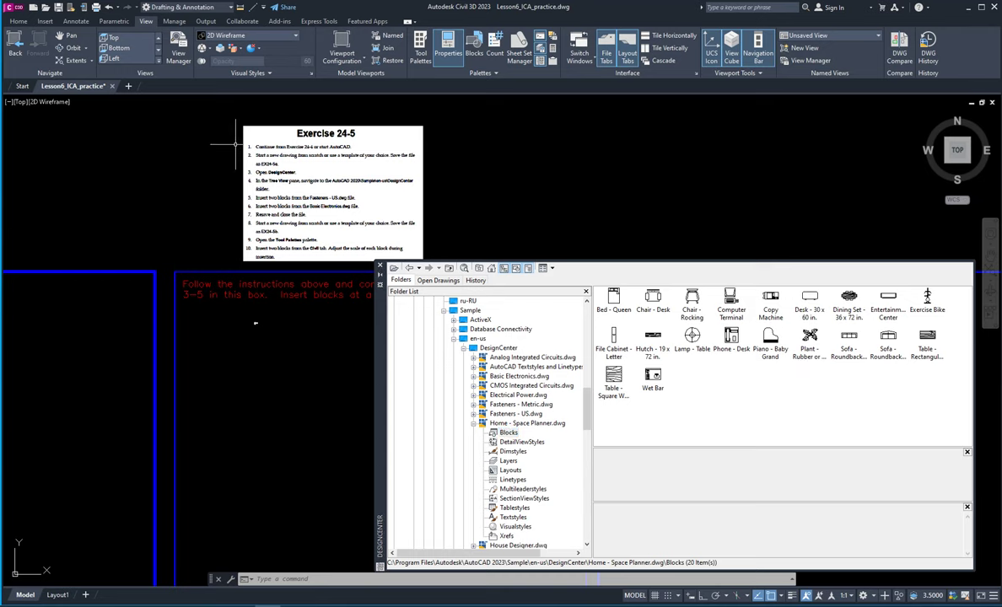
{"action": "left_click", "coordinate": [380, 268]}
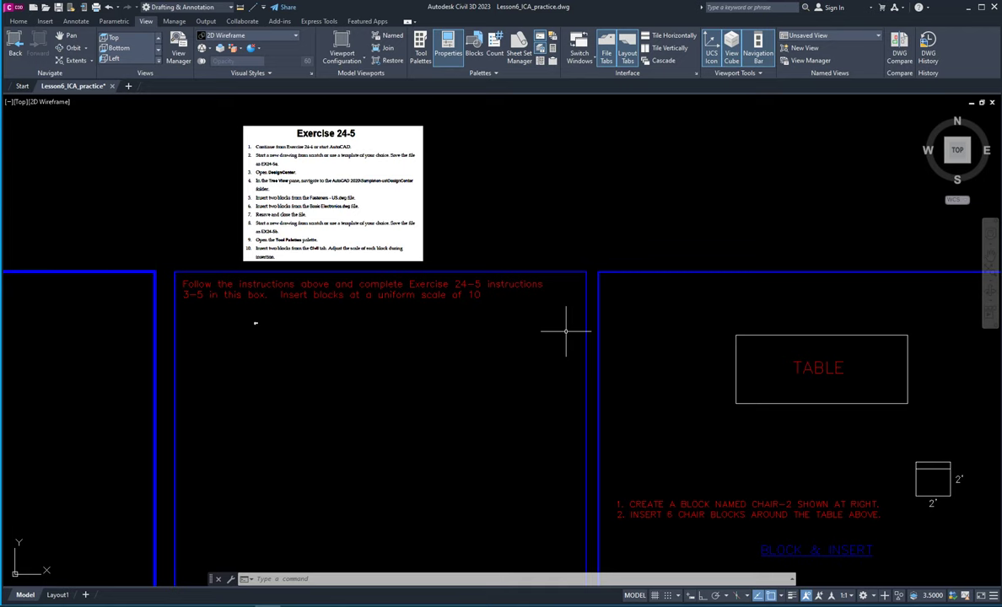
Step: Look over the Block & Insert table exercise and locate the Chapter 22 title block exercise with its attribute instructions
{"action": "scroll", "coordinate": [549, 331], "scroll_direction": "down", "scroll_amount": 4}
{"action": "scroll", "coordinate": [687, 388], "scroll_direction": "up", "scroll_amount": 4}
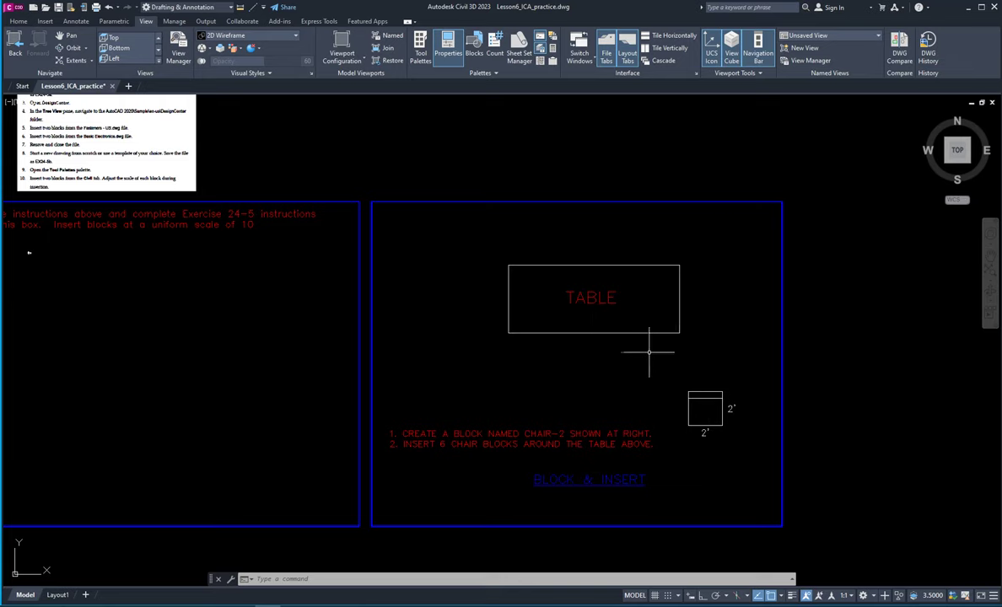
{"action": "scroll", "coordinate": [483, 399], "scroll_direction": "down", "scroll_amount": 4}
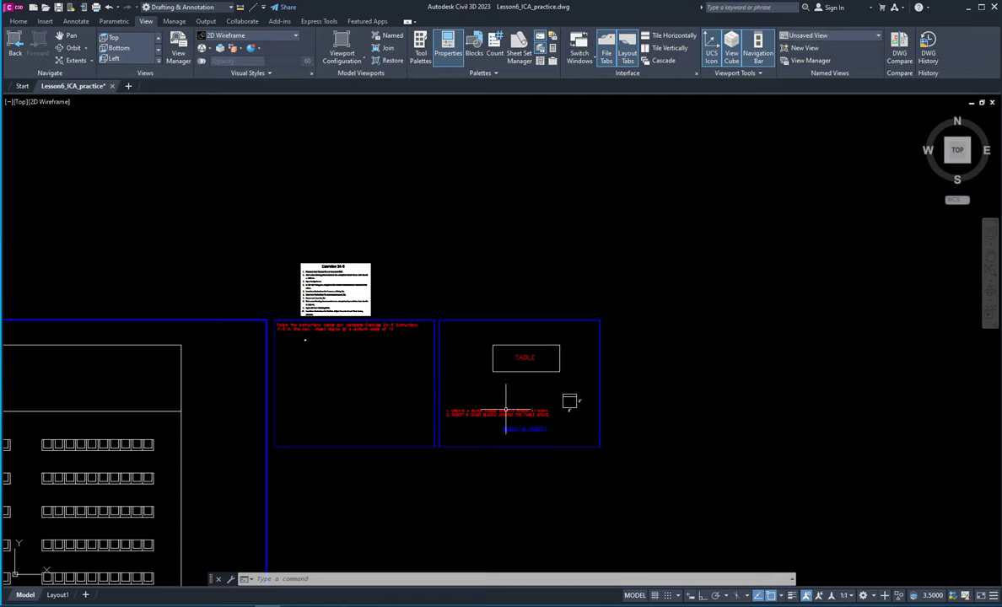
{"action": "middle_click_drag", "start_coordinate": [387, 451], "coordinate": [549, 395]}
{"action": "scroll", "coordinate": [549, 395], "scroll_direction": "down", "scroll_amount": 2}
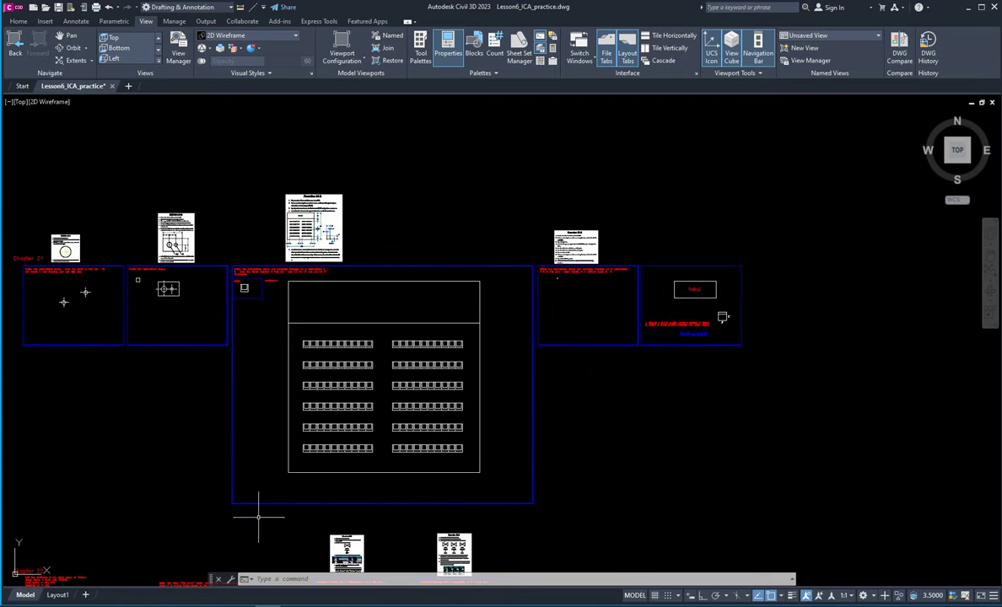
{"action": "middle_click_drag", "start_coordinate": [258, 517], "coordinate": [488, 337]}
{"action": "middle_click_drag", "start_coordinate": [267, 493], "coordinate": [452, 407]}
{"action": "scroll", "coordinate": [470, 399], "scroll_direction": "down", "scroll_amount": 3}
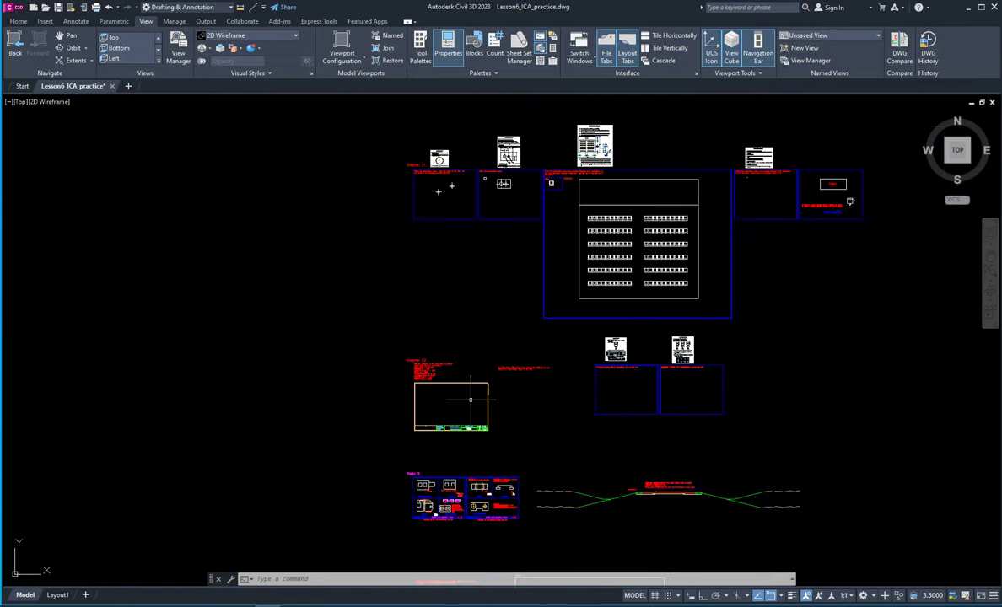
{"action": "scroll", "coordinate": [470, 400], "scroll_direction": "up", "scroll_amount": 6}
{"action": "middle_click_drag", "start_coordinate": [631, 476], "coordinate": [471, 374]}
{"action": "scroll", "coordinate": [471, 374], "scroll_direction": "up", "scroll_amount": 2}
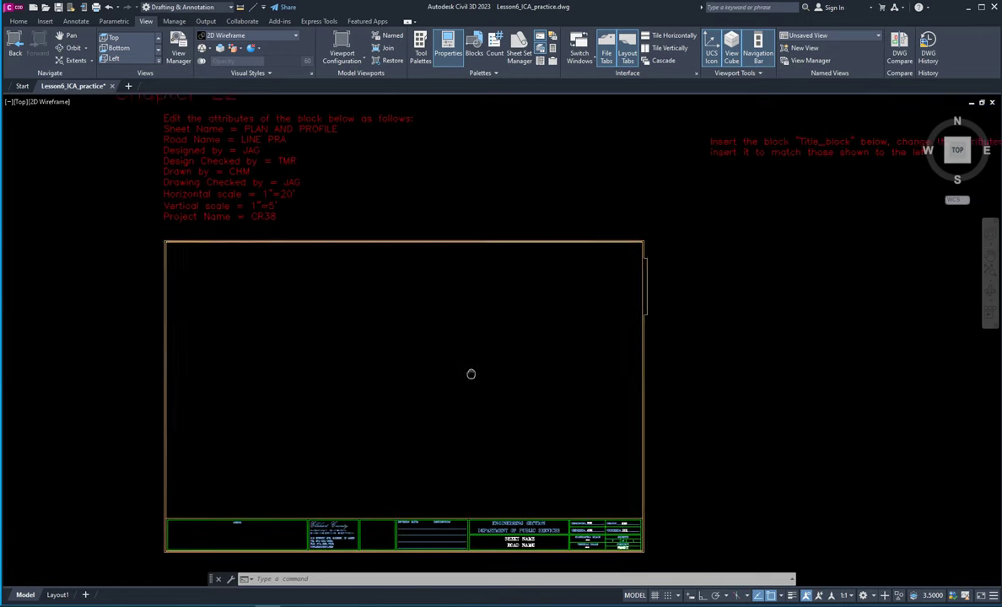
{"action": "scroll", "coordinate": [470, 374], "scroll_direction": "down", "scroll_amount": 2}
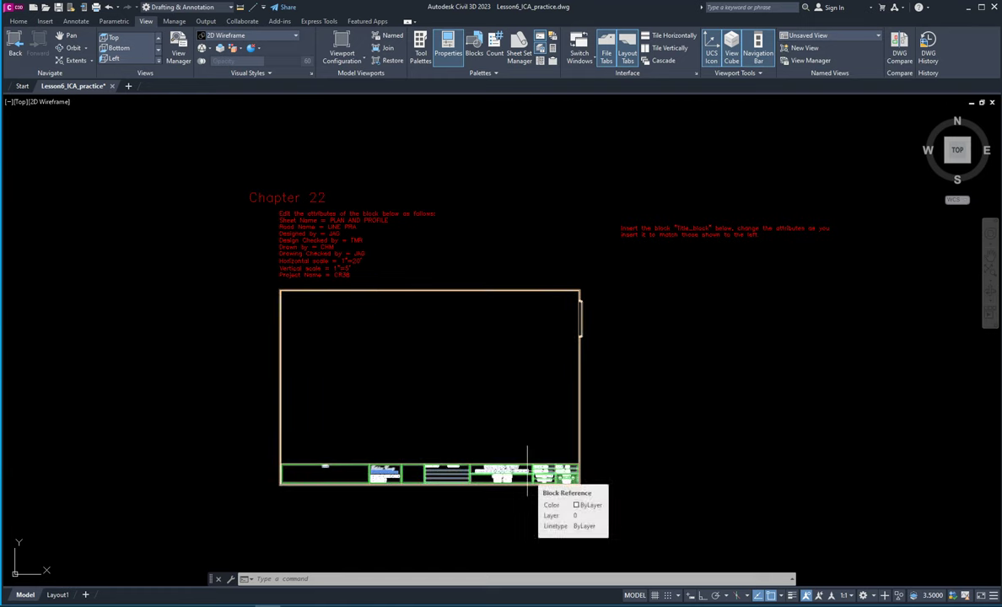
Step: Examine the title block's sheet name, road name, designed, drawn, checked, scale and project fields
{"action": "scroll", "coordinate": [522, 468], "scroll_direction": "up", "scroll_amount": 5}
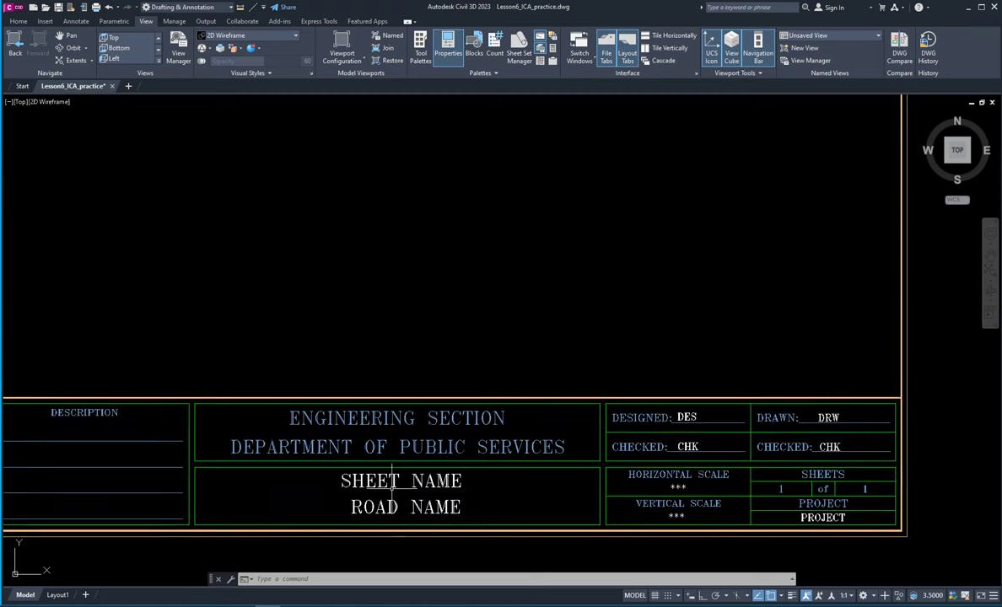
{"action": "scroll", "coordinate": [413, 540], "scroll_direction": "down", "scroll_amount": 2}
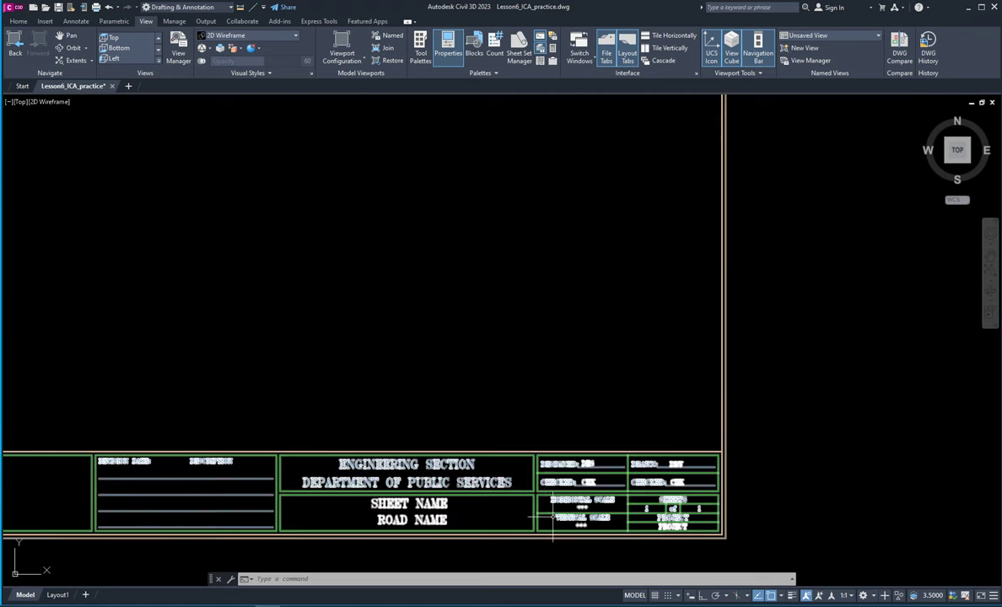
{"action": "scroll", "coordinate": [582, 485], "scroll_direction": "up", "scroll_amount": 5}
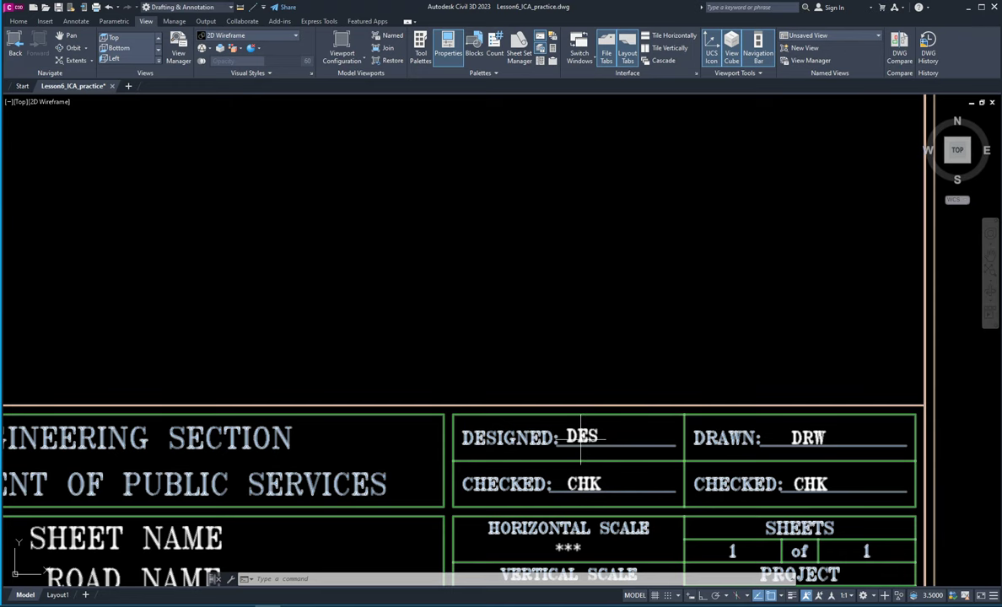
{"action": "mouse_move", "coordinate": [581, 436]}
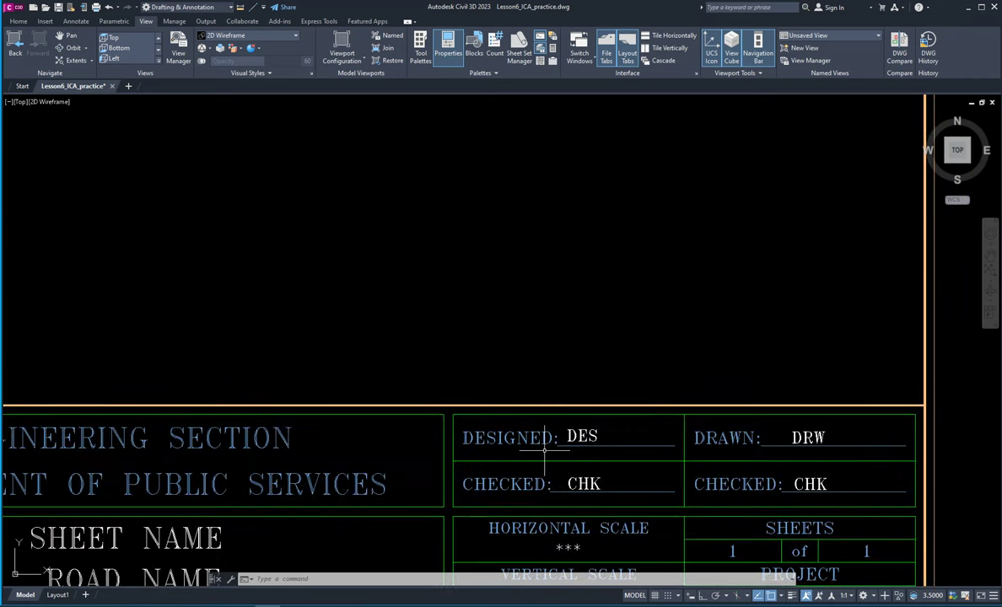
{"action": "scroll", "coordinate": [544, 449], "scroll_direction": "down", "scroll_amount": 6}
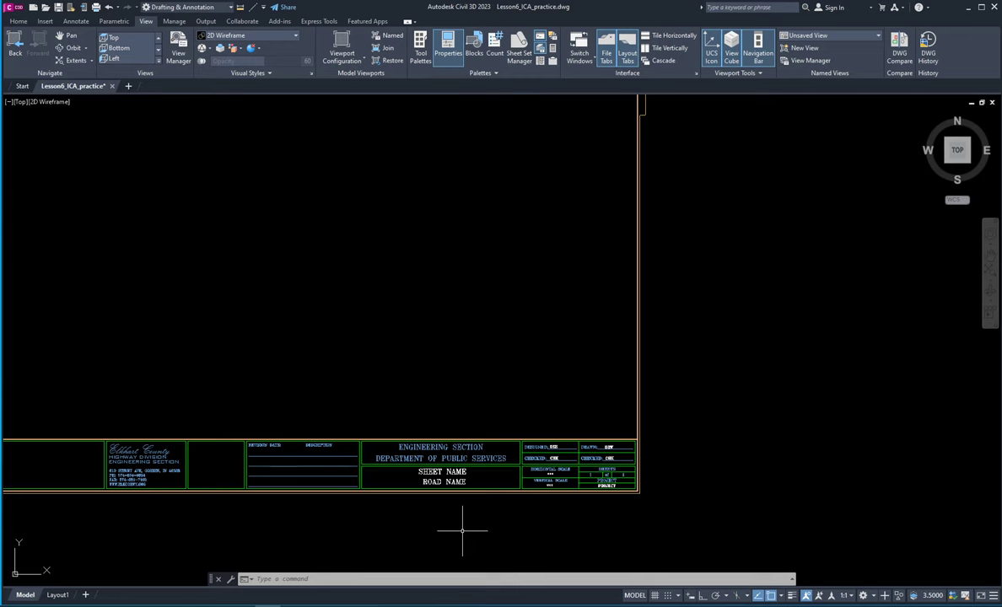
Step: Set the PROJECT attribute of the Chapter 22 title block to Valpo Road
{"action": "key", "text": "Escape"}
{"action": "double_click", "coordinate": [409, 462]}
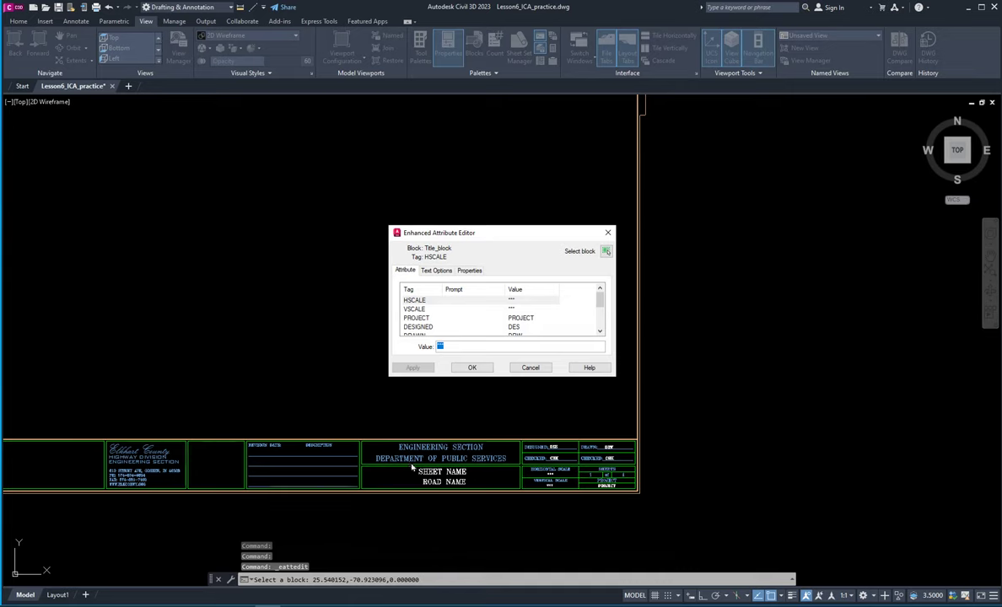
{"action": "mouse_move", "coordinate": [600, 302]}
{"action": "left_mouse_down"}
{"action": "mouse_move", "coordinate": [599, 329]}
{"action": "mouse_move", "coordinate": [601, 293]}
{"action": "mouse_move", "coordinate": [603, 309]}
{"action": "left_mouse_up"}
{"action": "left_click", "coordinate": [533, 310]}
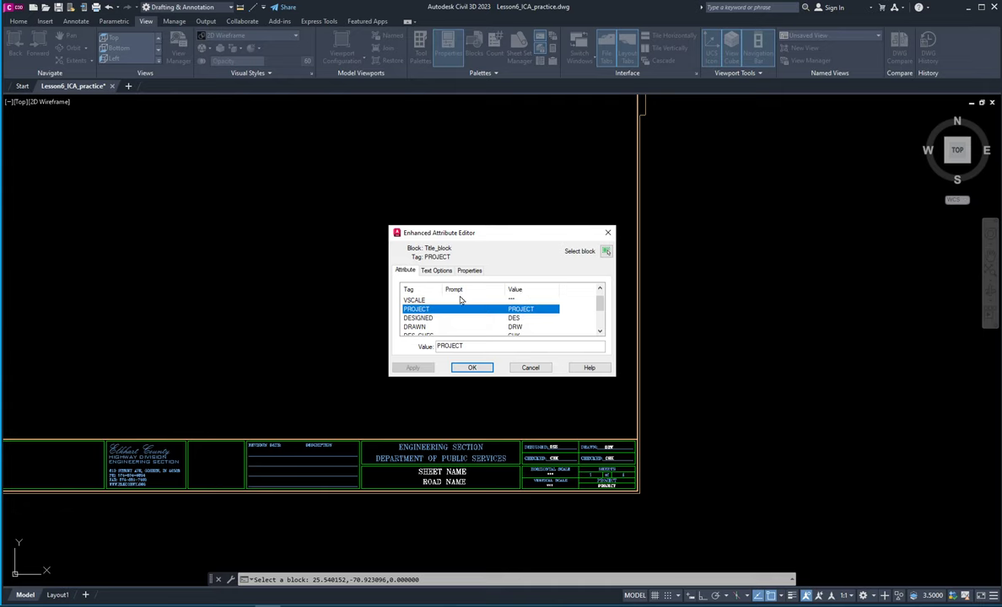
{"action": "left_click", "coordinate": [471, 345]}
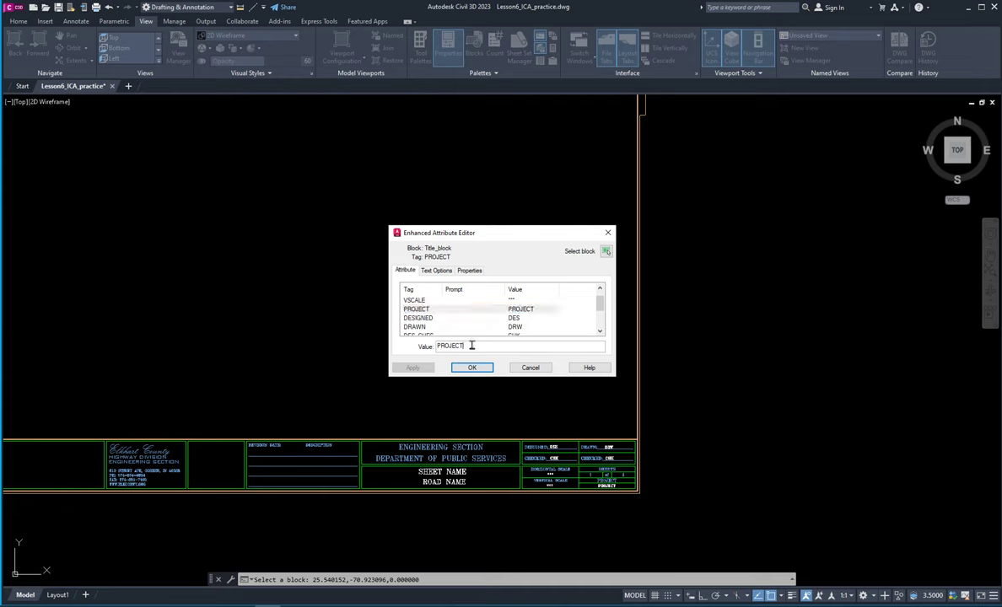
{"action": "left_click_drag", "start_coordinate": [468, 346], "coordinate": [430, 353]}
{"action": "type", "text": "Valpo Road"}
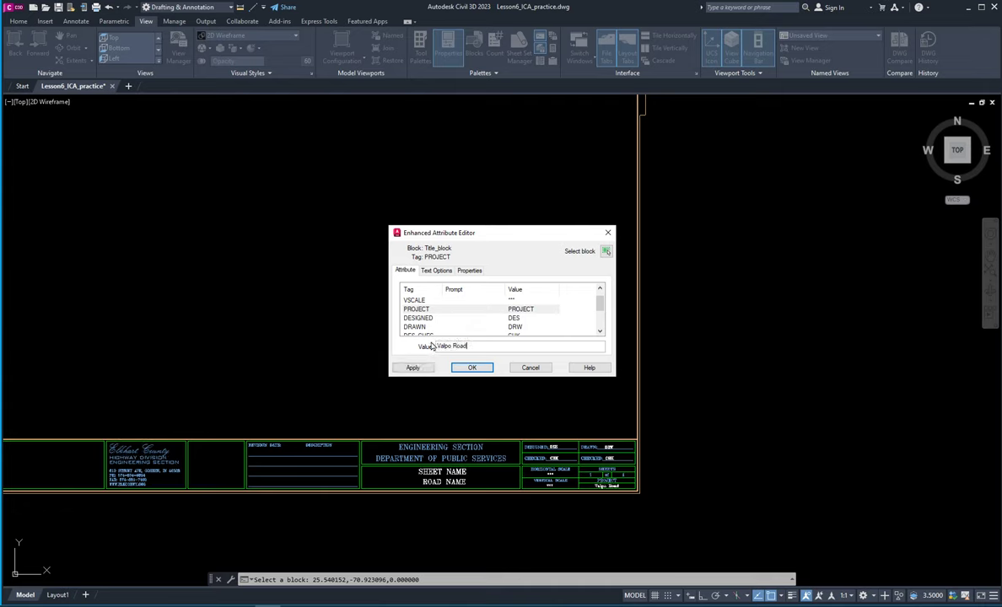
{"action": "left_click", "coordinate": [470, 367]}
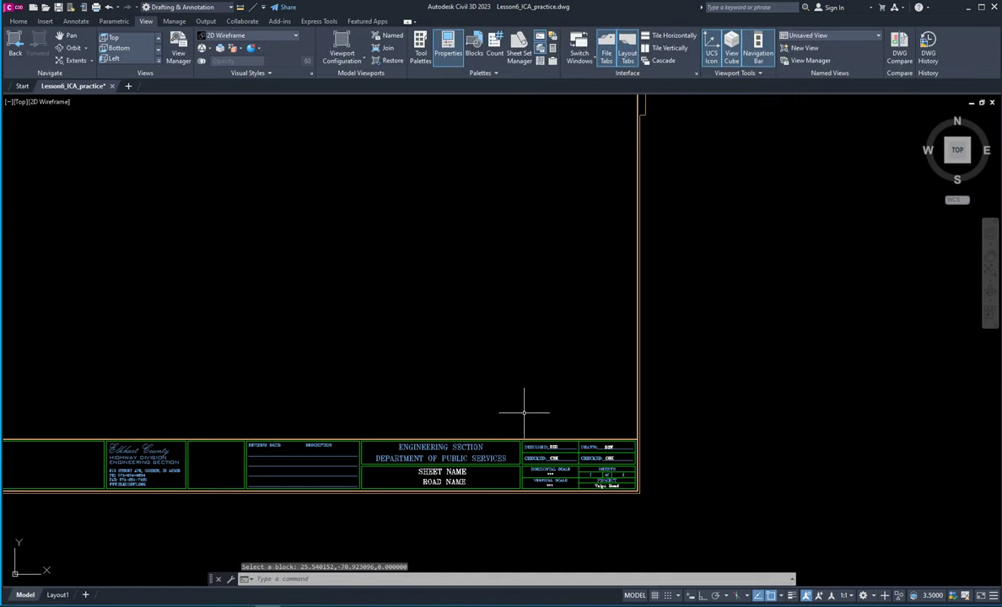
Step: Inspect the project field in the title block and return to the attribute instructions above the sheet
{"action": "scroll", "coordinate": [615, 488], "scroll_direction": "up", "scroll_amount": 8}
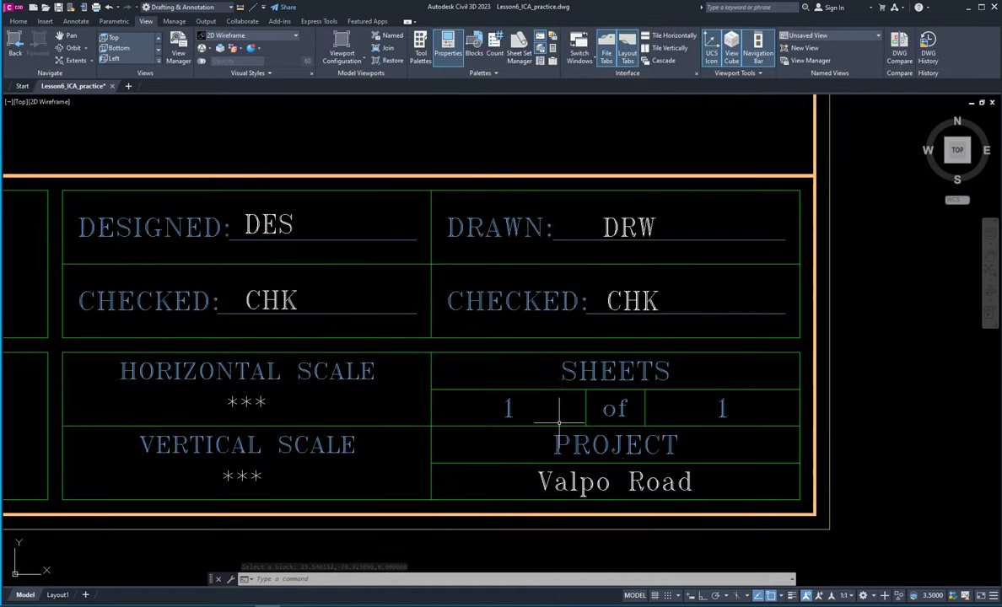
{"action": "scroll", "coordinate": [558, 412], "scroll_direction": "down", "scroll_amount": 4}
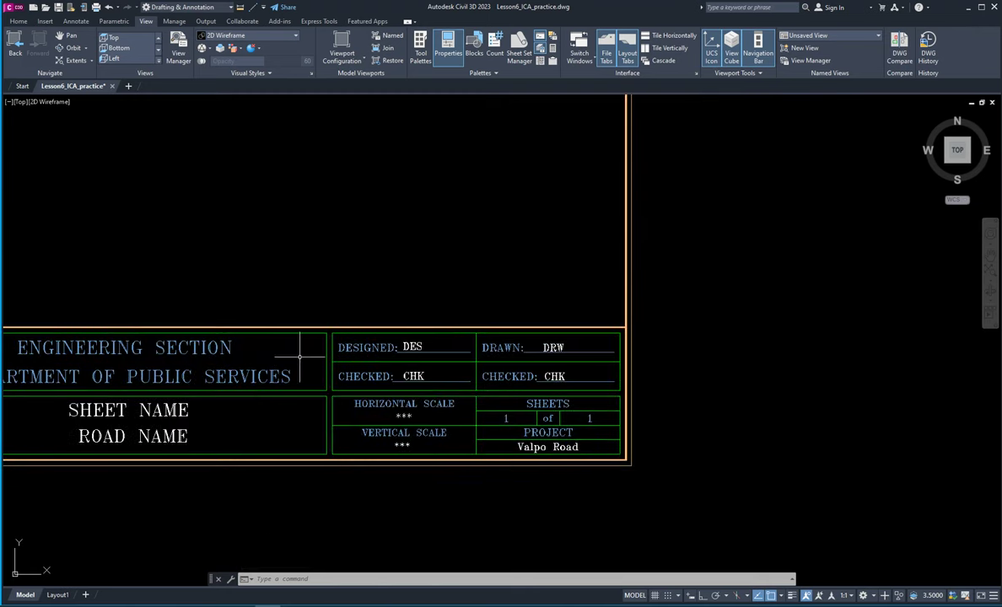
{"action": "scroll", "coordinate": [398, 411], "scroll_direction": "down", "scroll_amount": 2}
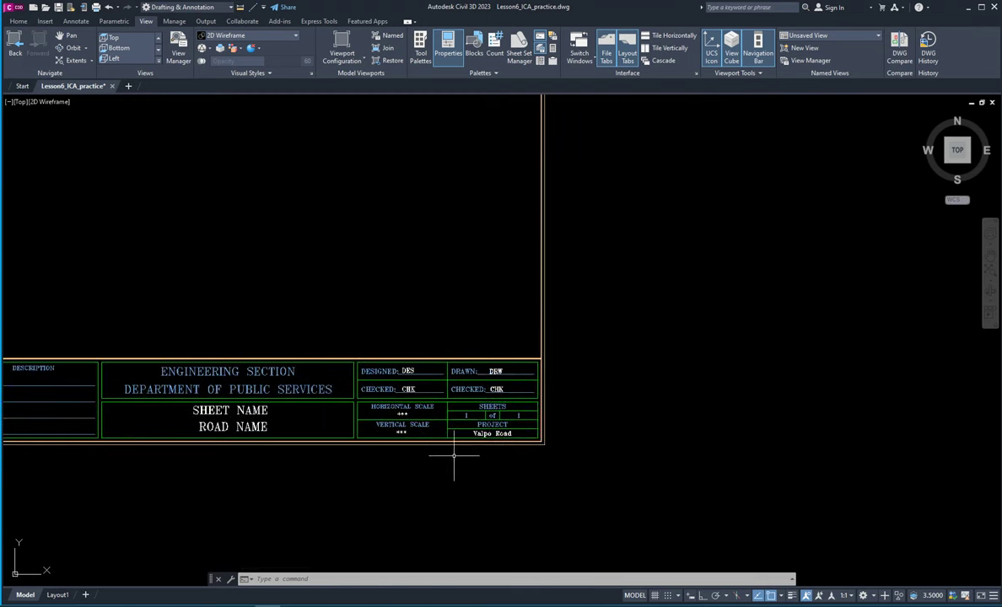
{"action": "scroll", "coordinate": [386, 350], "scroll_direction": "down", "scroll_amount": 2}
{"action": "middle_click_drag", "start_coordinate": [334, 264], "coordinate": [373, 328]}
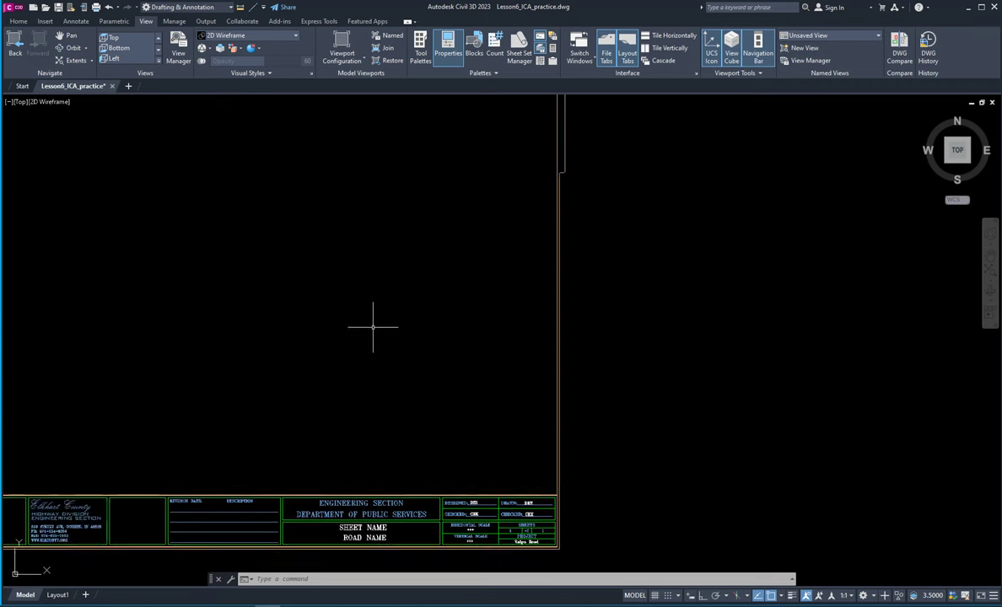
{"action": "scroll", "coordinate": [373, 327], "scroll_direction": "down", "scroll_amount": 2}
{"action": "mouse_move", "coordinate": [306, 326]}
{"action": "middle_mouse_down"}
{"action": "mouse_move", "coordinate": [416, 331]}
{"action": "mouse_move", "coordinate": [432, 393]}
{"action": "middle_mouse_up"}
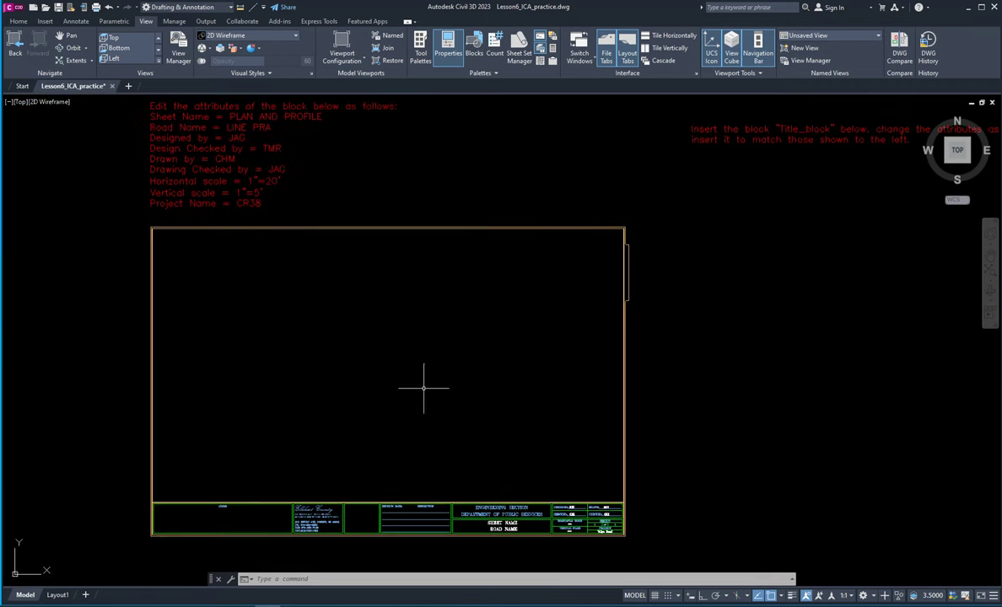
{"action": "scroll", "coordinate": [431, 396], "scroll_direction": "down", "scroll_amount": 2}
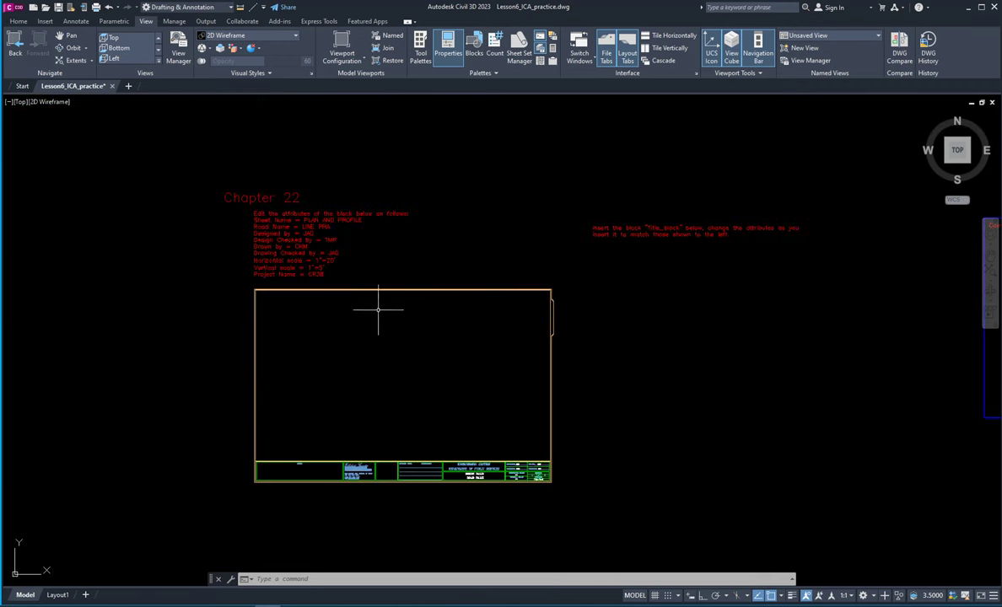
Step: Set the ROAD_NAME attribute of the Chapter 22 title block to LINE PRA
{"action": "scroll", "coordinate": [382, 316], "scroll_direction": "up", "scroll_amount": 2}
{"action": "double_click", "coordinate": [374, 277]}
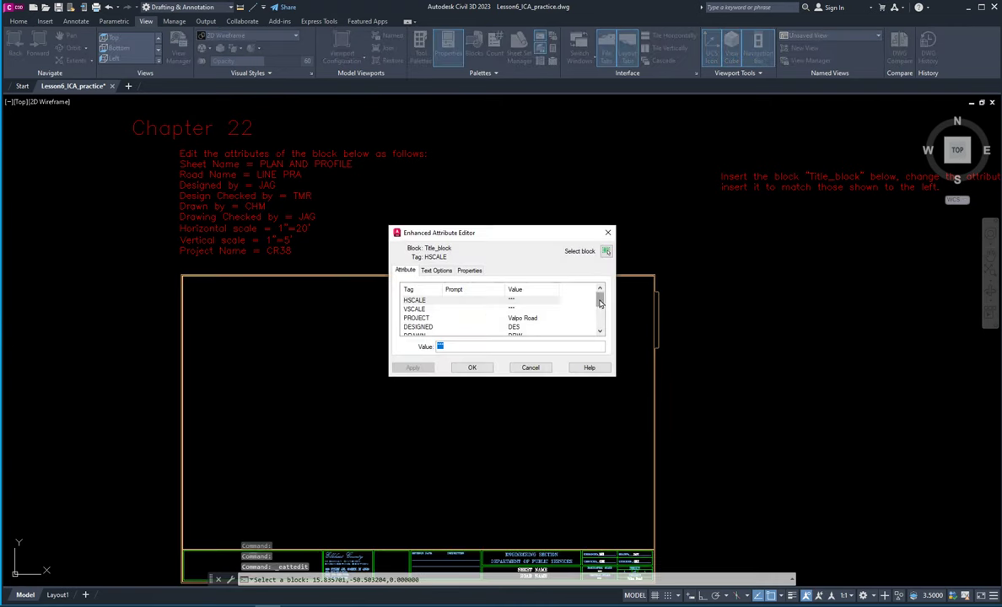
{"action": "left_click_drag", "start_coordinate": [599, 304], "coordinate": [599, 326]}
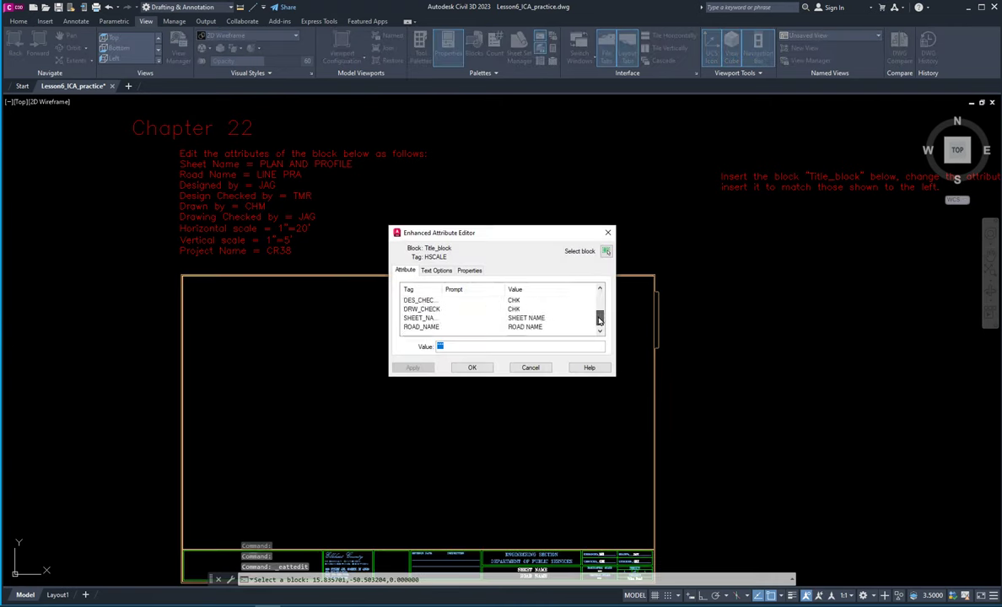
{"action": "left_click", "coordinate": [546, 327]}
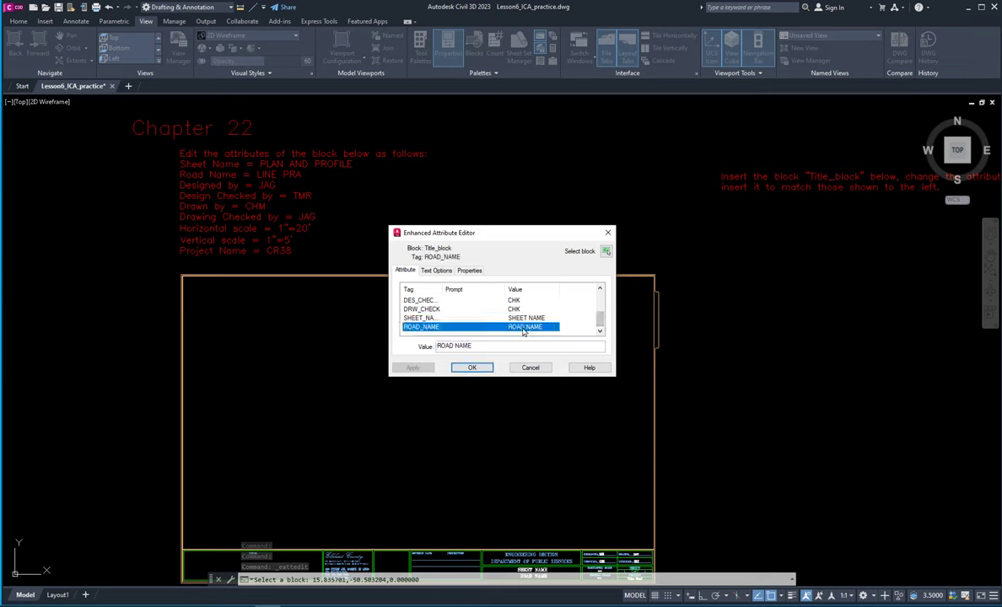
{"action": "left_click", "coordinate": [473, 347]}
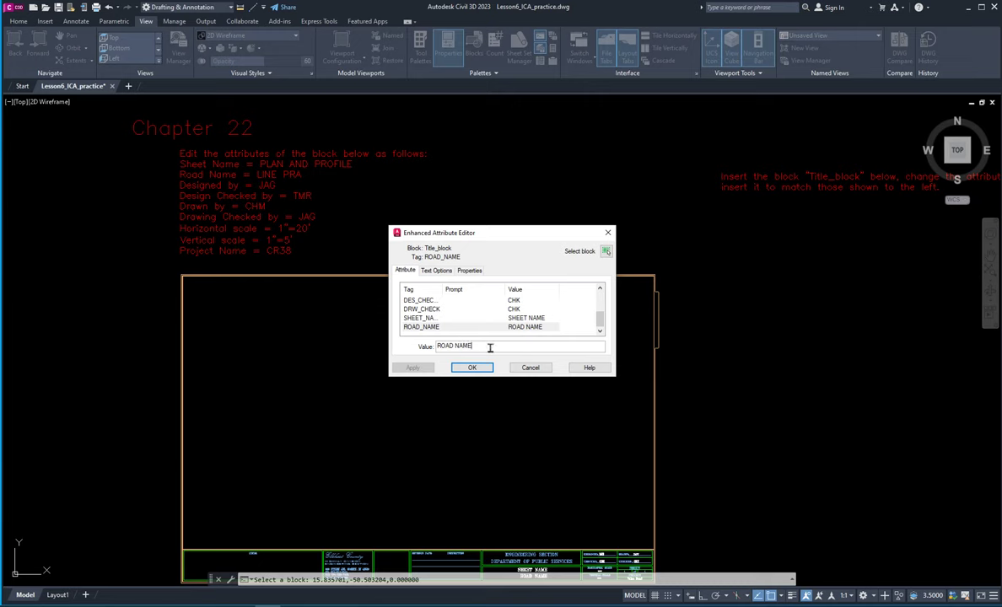
{"action": "left_click_drag", "start_coordinate": [489, 347], "coordinate": [416, 354]}
{"action": "type", "text": "LINE PRA"}
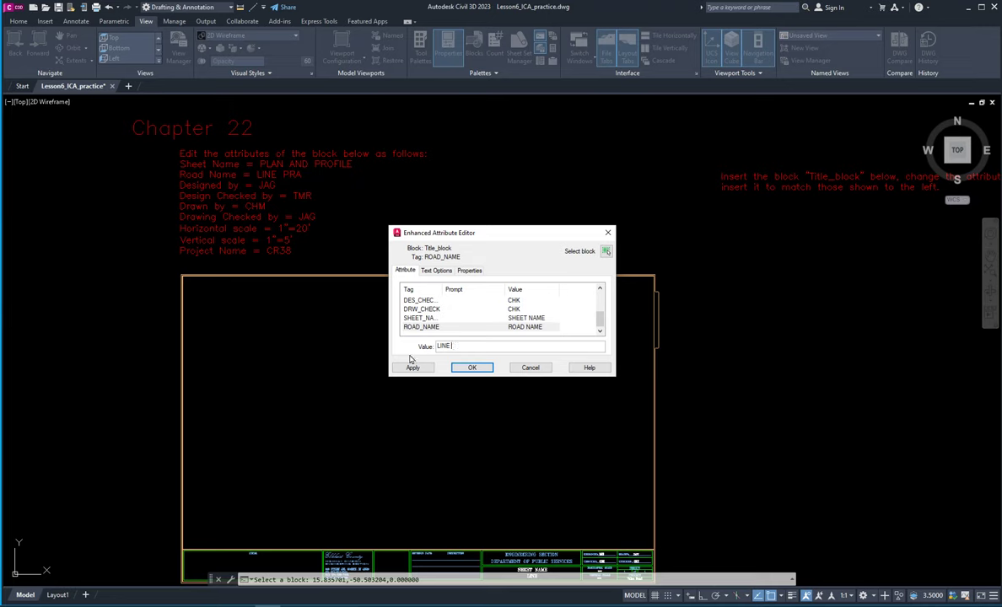
{"action": "left_click", "coordinate": [471, 369]}
Step: Check the road name in the title block against the Chapter 22 attribute instructions
{"action": "scroll", "coordinate": [542, 499], "scroll_direction": "down", "scroll_amount": 2}
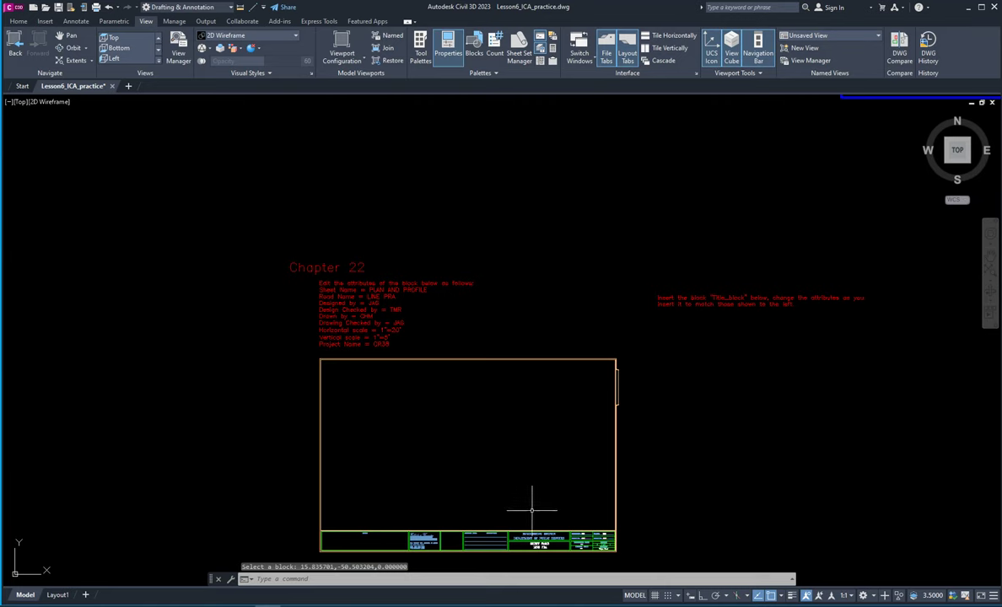
{"action": "scroll", "coordinate": [532, 506], "scroll_direction": "up", "scroll_amount": 5}
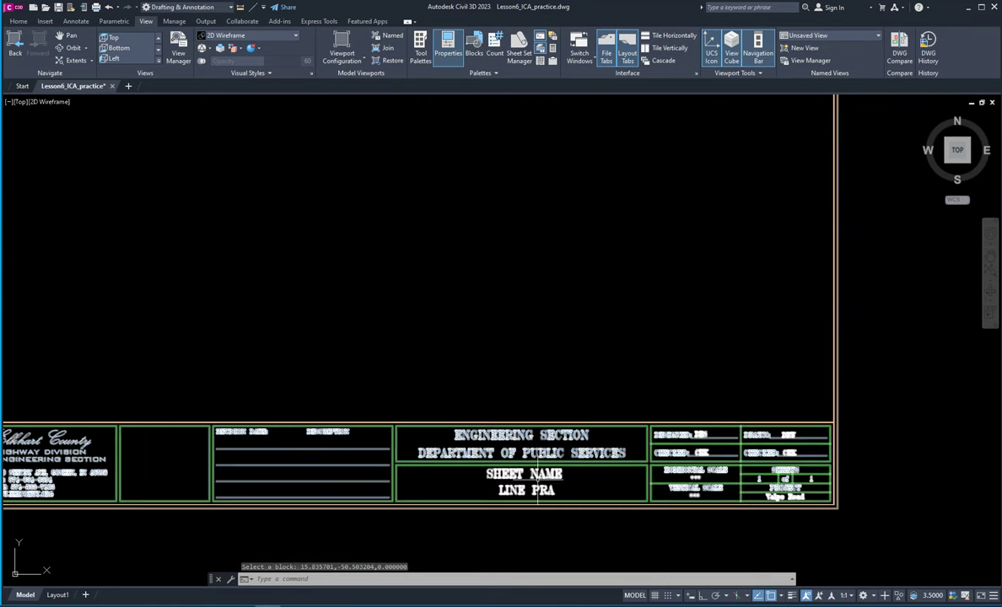
{"action": "key", "text": "Escape"}
{"action": "key", "text": "Escape"}
{"action": "key", "text": "Escape"}
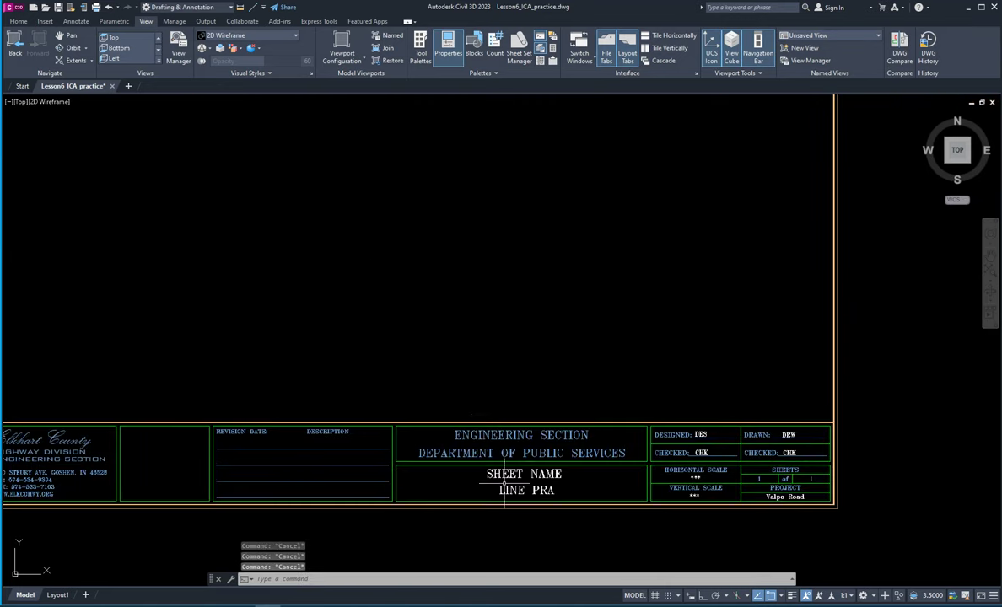
{"action": "scroll", "coordinate": [485, 470], "scroll_direction": "down", "scroll_amount": 5}
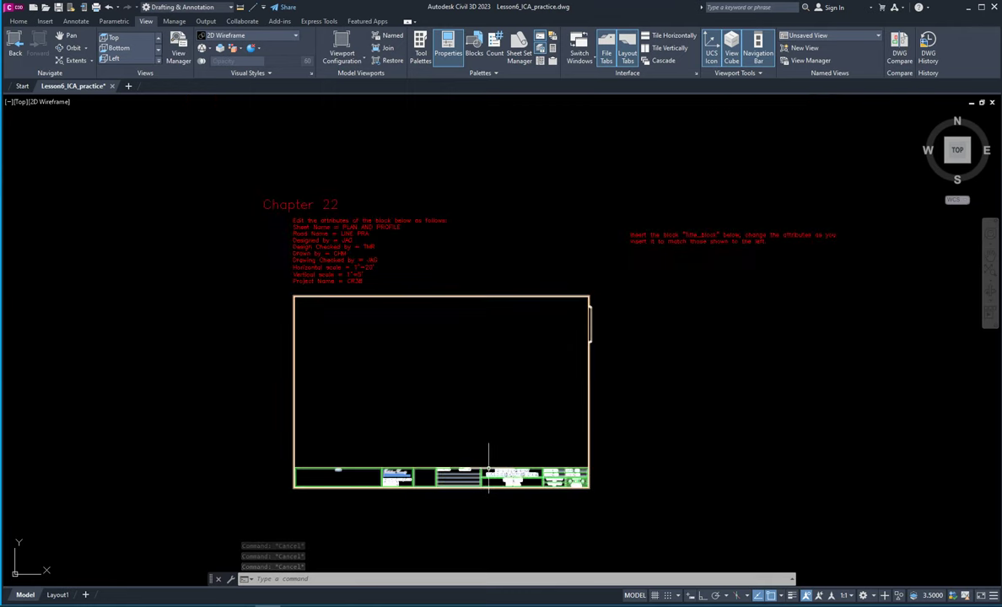
{"action": "scroll", "coordinate": [504, 472], "scroll_direction": "up", "scroll_amount": 3}
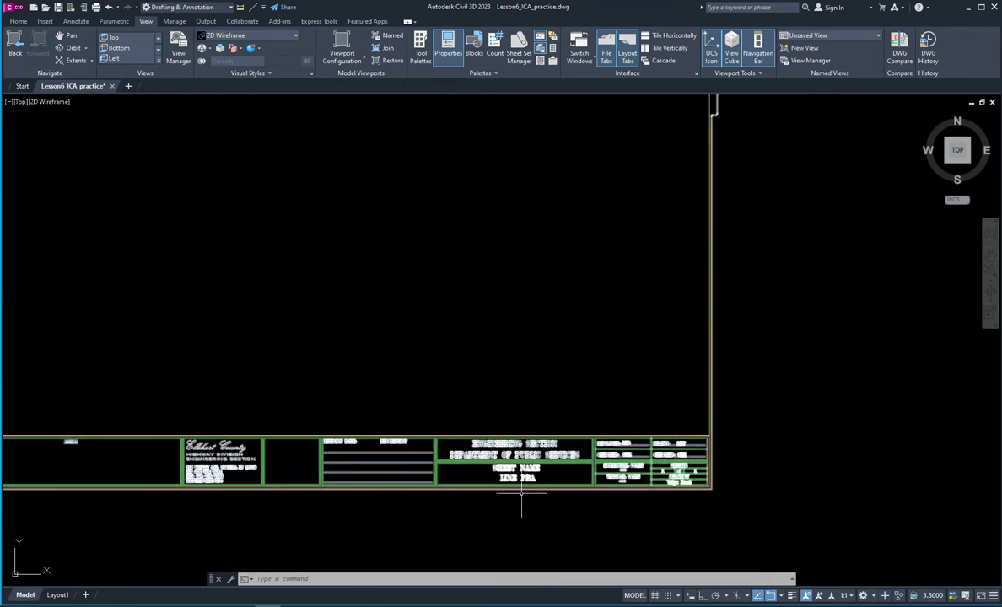
Step: Go to the Title_block insertion instruction beside the Chapter 22 sheet, and open and look through the recently used blocks
{"action": "scroll", "coordinate": [506, 494], "scroll_direction": "down", "scroll_amount": 2}
{"action": "middle_click_drag", "start_coordinate": [436, 402], "coordinate": [436, 511]}
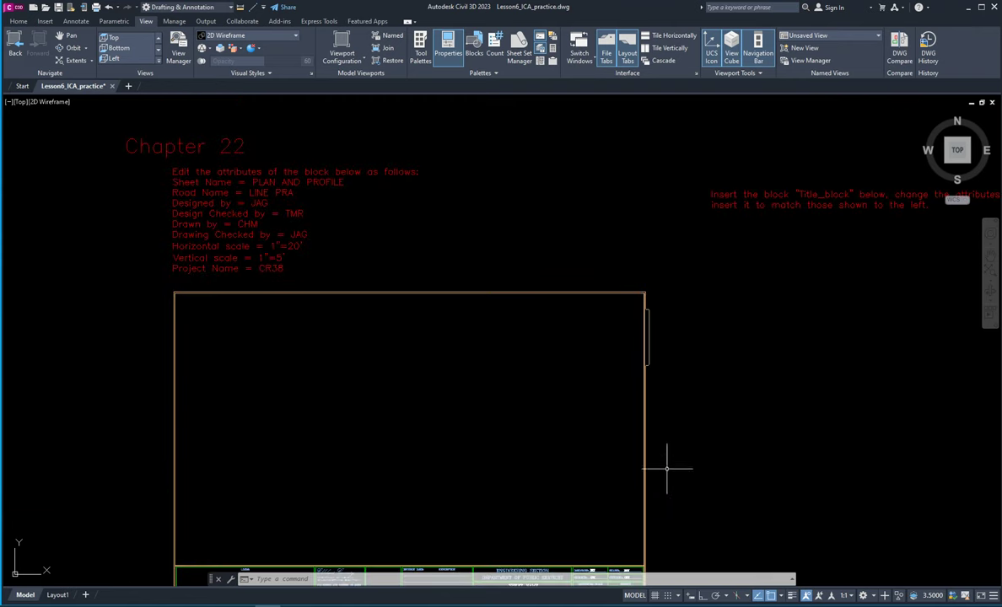
{"action": "scroll", "coordinate": [646, 431], "scroll_direction": "down", "scroll_amount": 2}
{"action": "scroll", "coordinate": [395, 340], "scroll_direction": "up", "scroll_amount": 6}
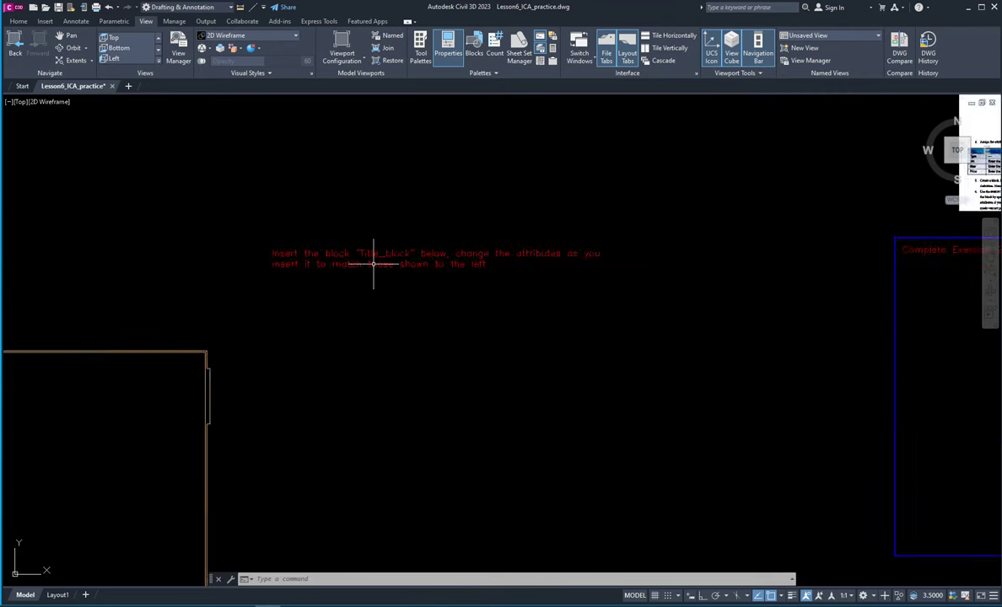
{"action": "scroll", "coordinate": [418, 317], "scroll_direction": "down", "scroll_amount": 4}
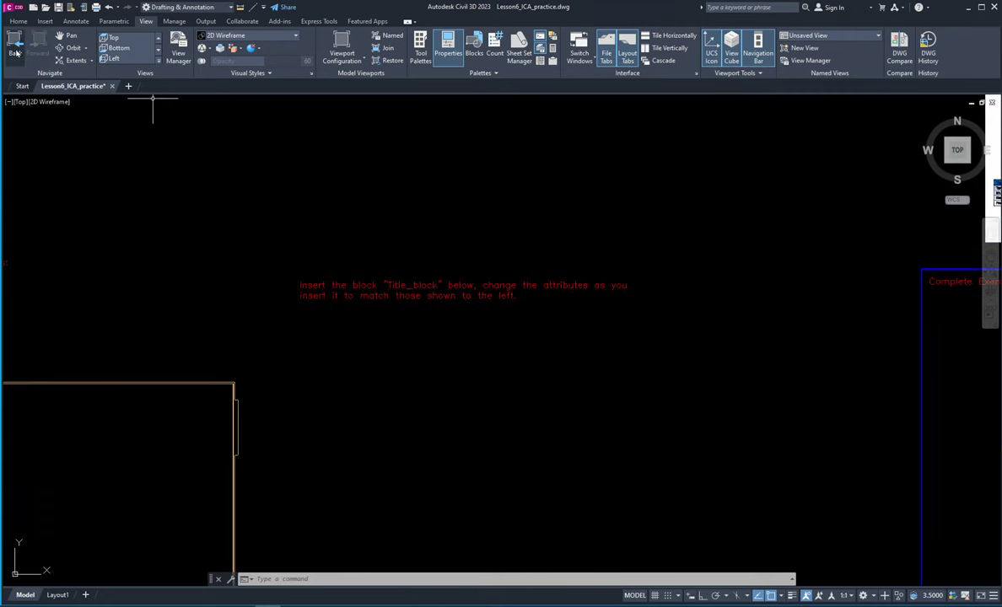
{"action": "left_click", "coordinate": [17, 21]}
{"action": "left_click", "coordinate": [44, 21]}
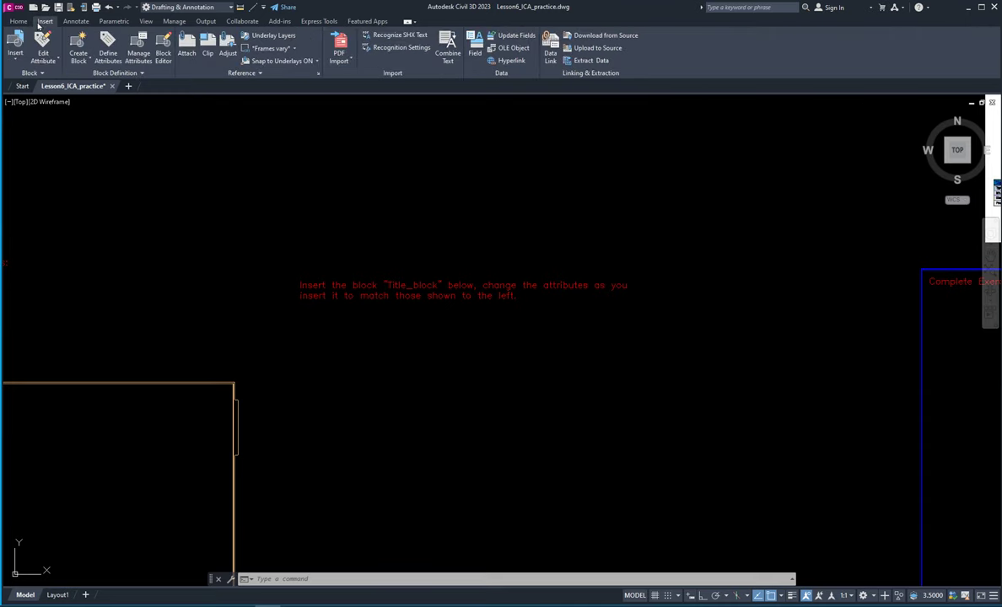
{"action": "left_click", "coordinate": [13, 61]}
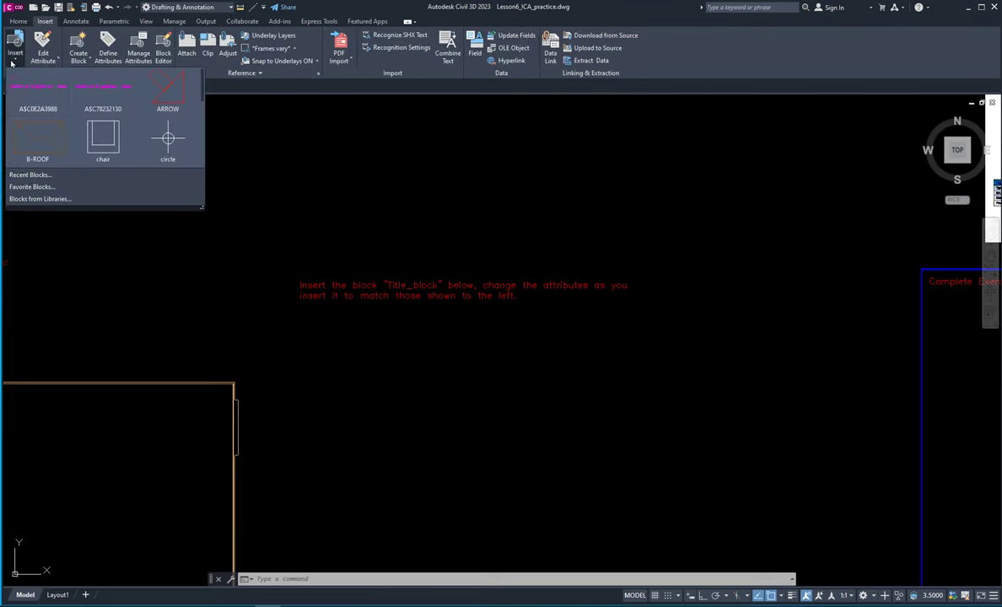
{"action": "left_click", "coordinate": [21, 175]}
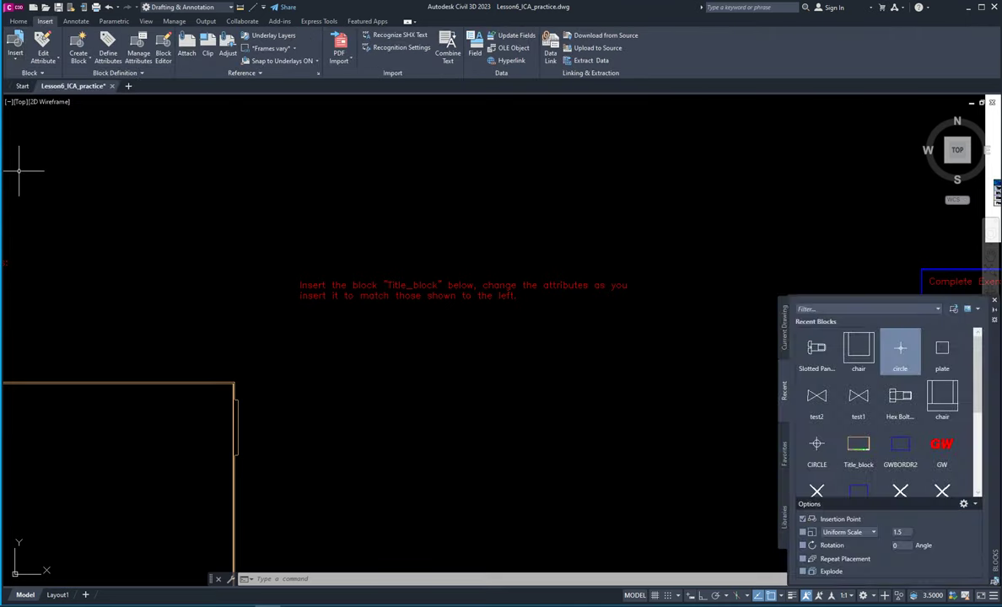
{"action": "scroll", "coordinate": [895, 468], "scroll_direction": "down", "scroll_amount": 1}
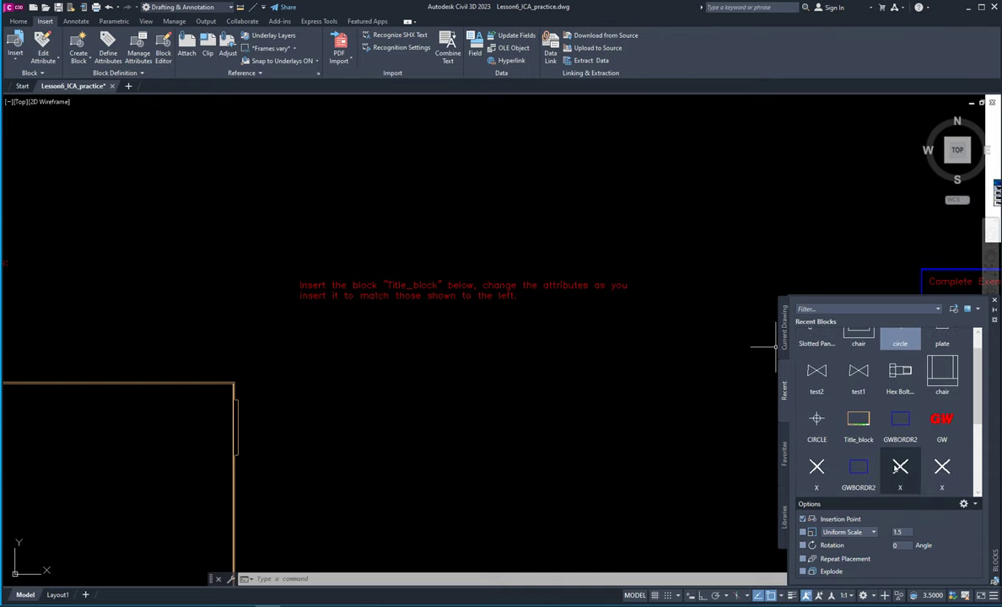
{"action": "scroll", "coordinate": [896, 468], "scroll_direction": "down", "scroll_amount": 1}
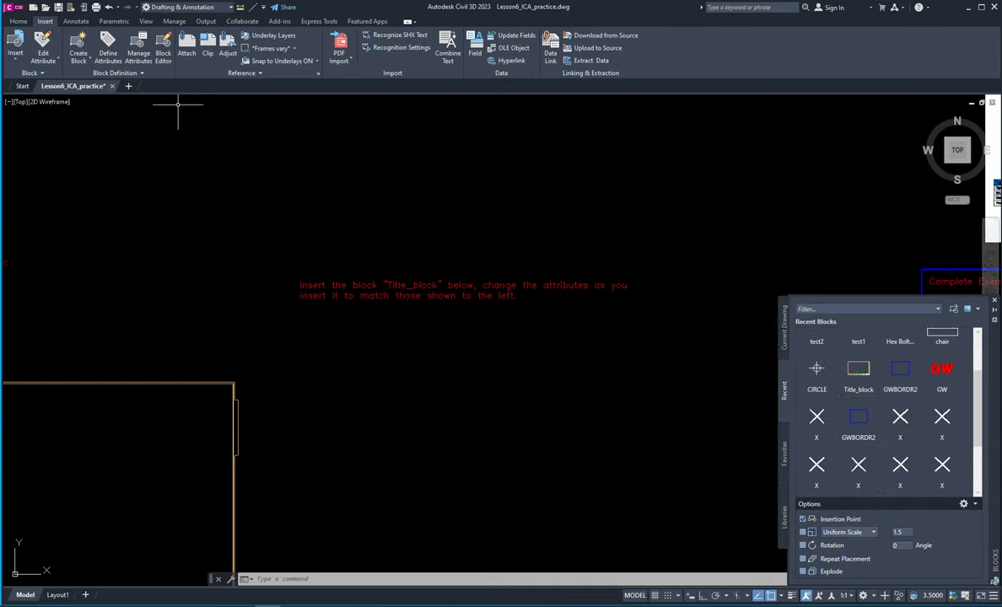
{"action": "left_click", "coordinate": [15, 51]}
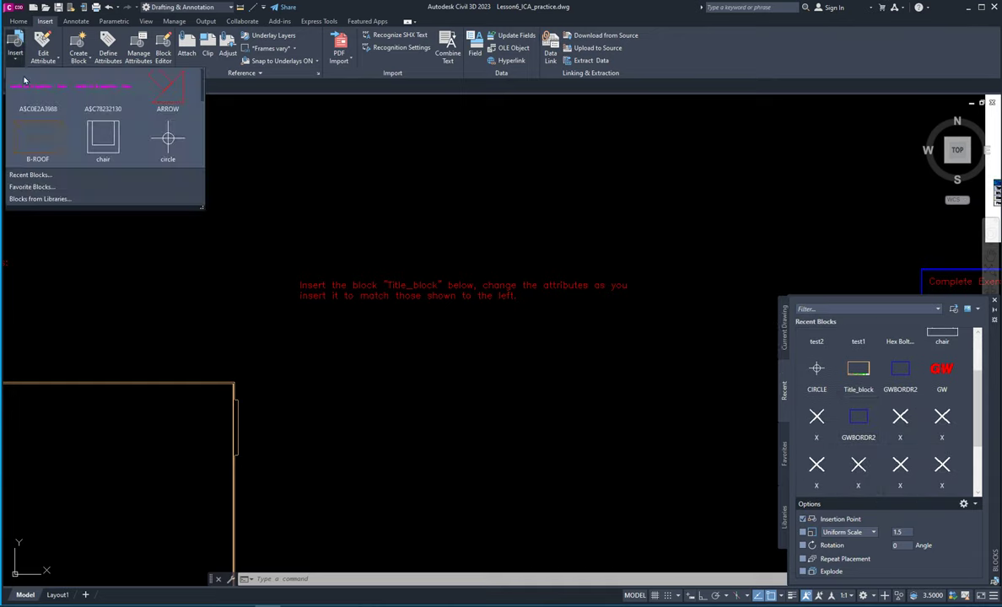
{"action": "left_click", "coordinate": [49, 199]}
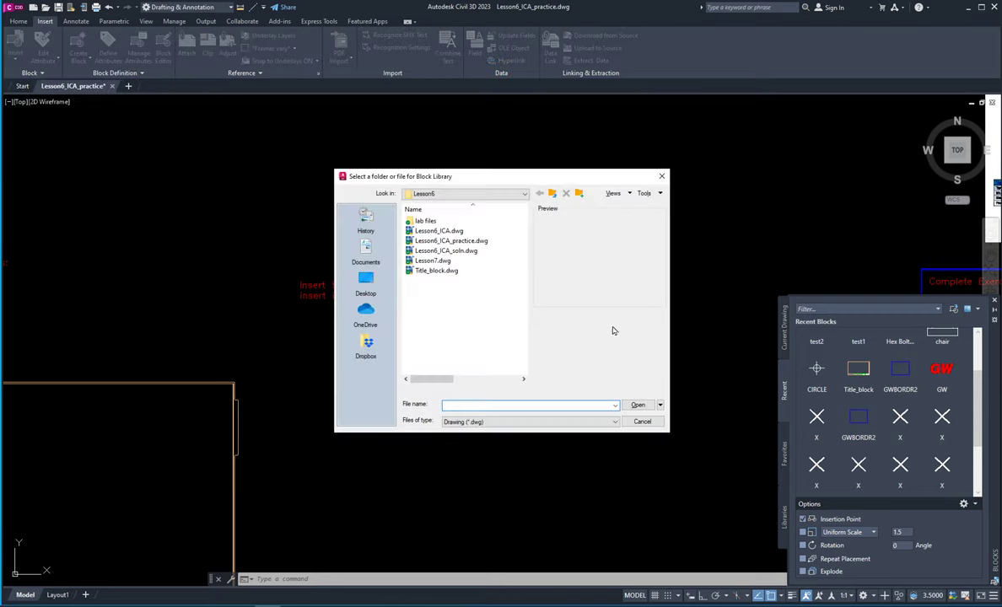
{"action": "left_click", "coordinate": [653, 421]}
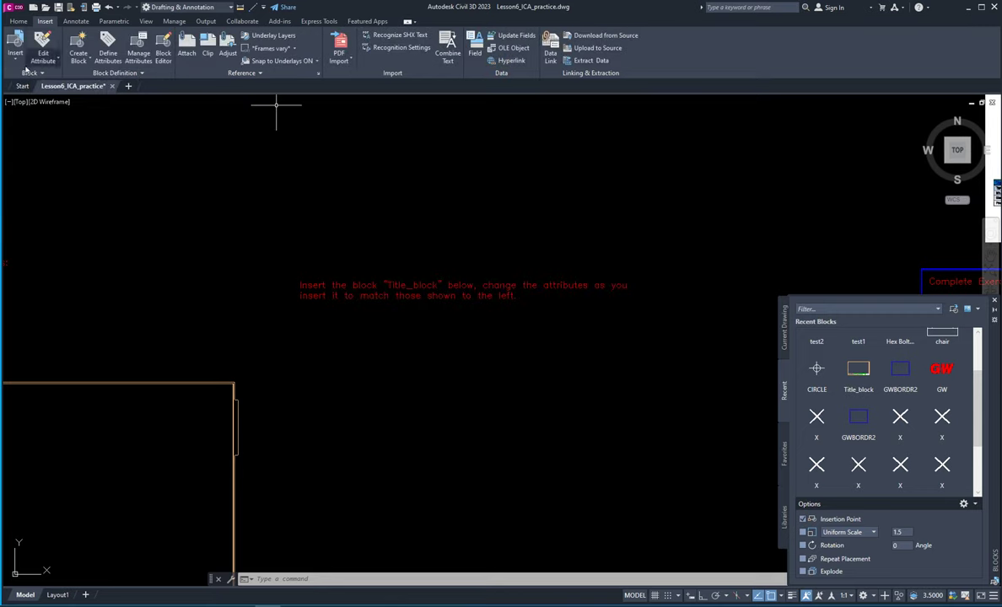
Step: Check the favorite and recent blocks, and list the current drawing's blocks to find Title_block
{"action": "left_click", "coordinate": [17, 57]}
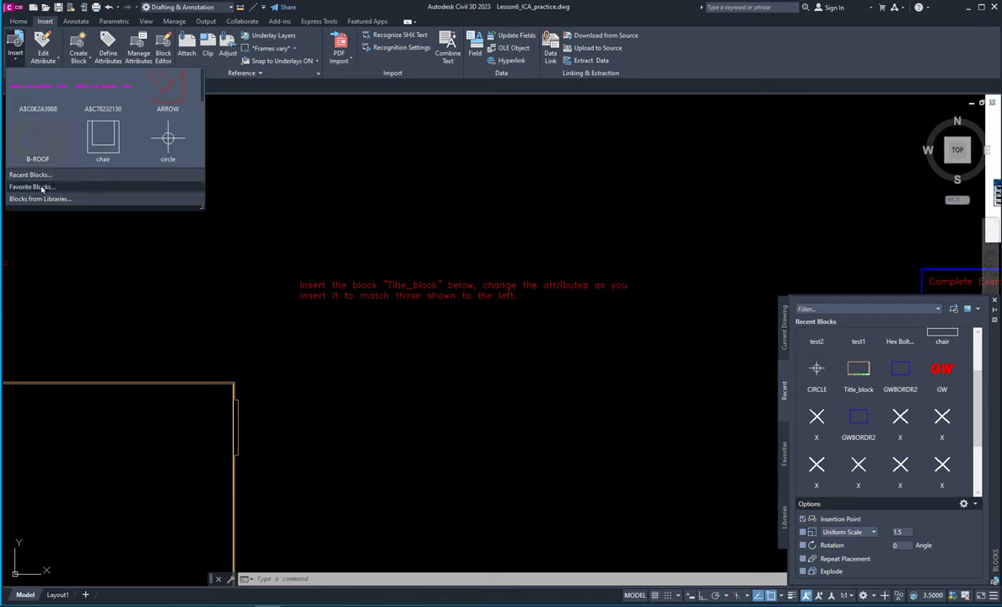
{"action": "left_click", "coordinate": [44, 187]}
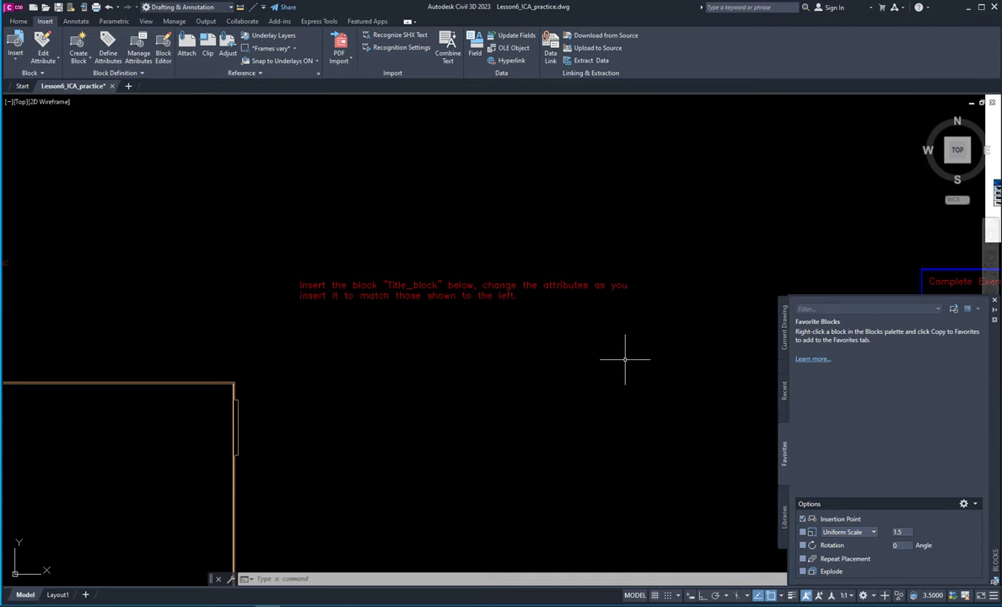
{"action": "left_click", "coordinate": [784, 386]}
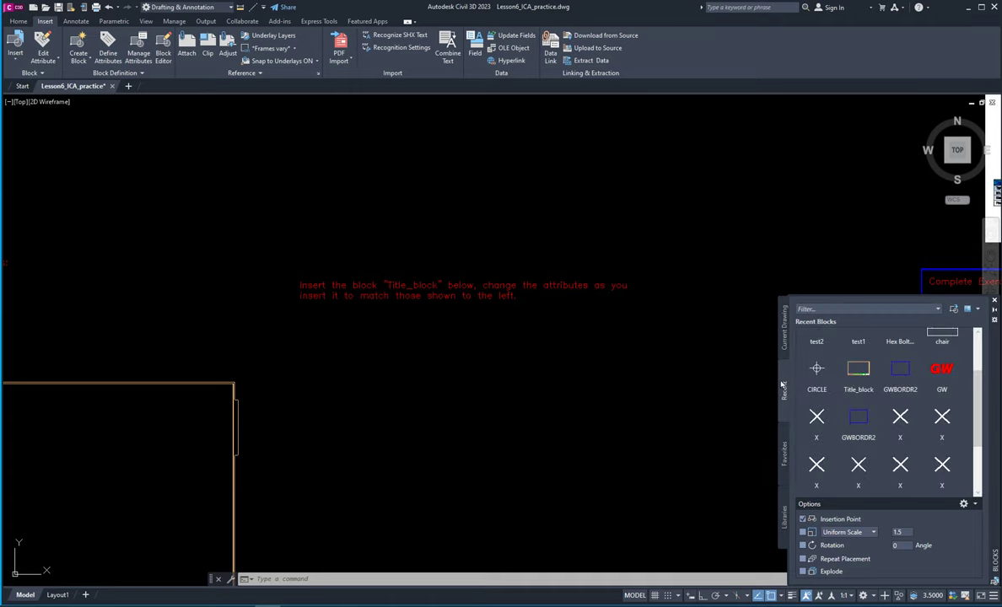
{"action": "left_click", "coordinate": [785, 336]}
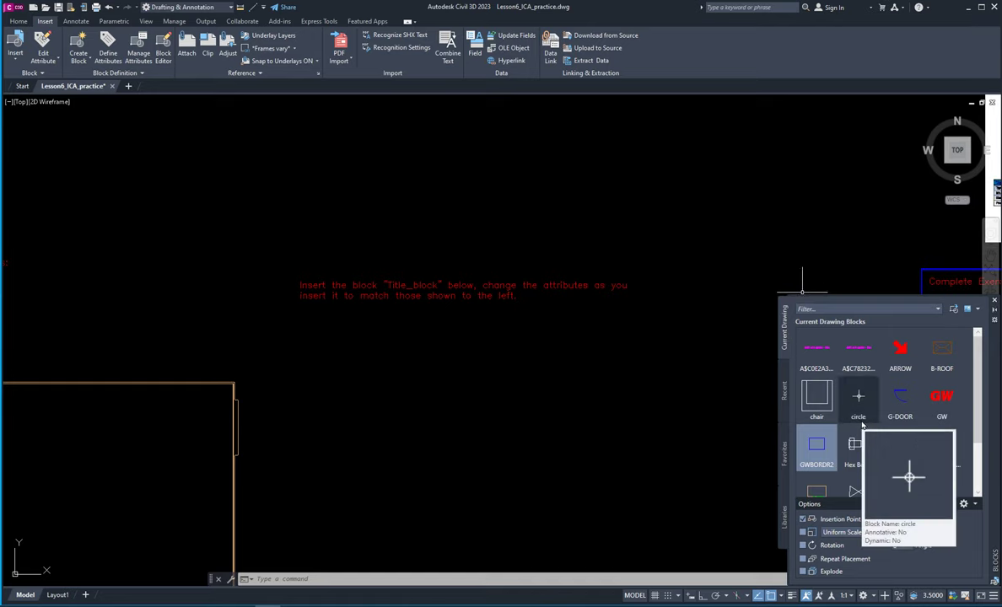
{"action": "scroll", "coordinate": [852, 466], "scroll_direction": "down", "scroll_amount": 1}
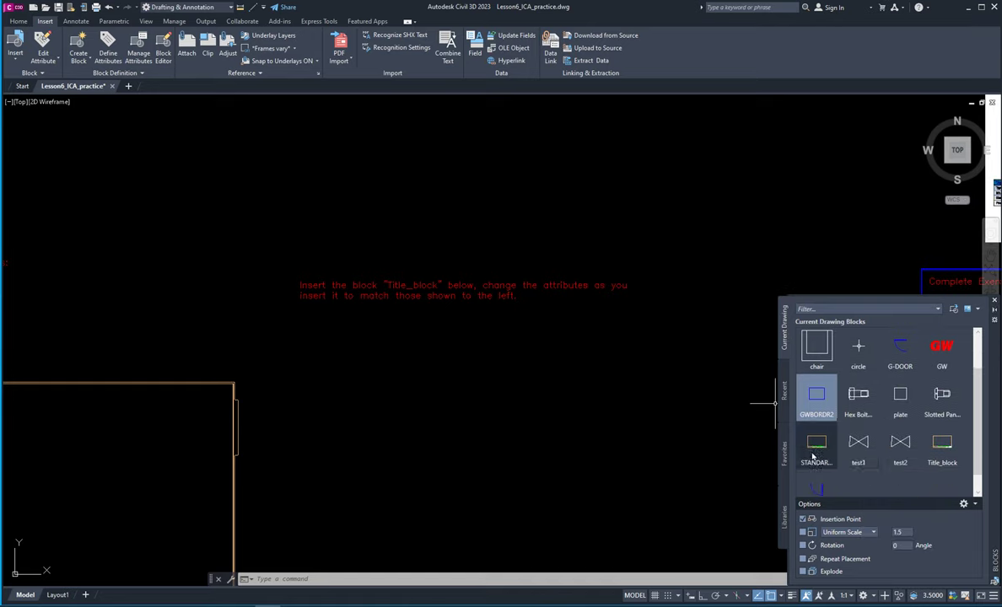
{"action": "left_click", "coordinate": [944, 441]}
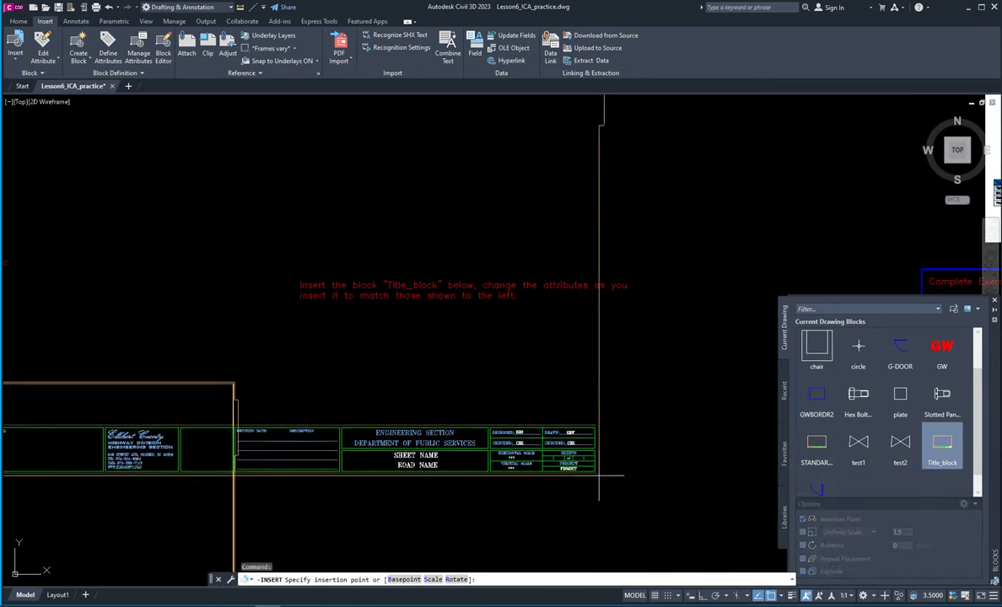
{"action": "scroll", "coordinate": [604, 469], "scroll_direction": "down", "scroll_amount": 4}
{"action": "middle_click_drag", "start_coordinate": [707, 521], "coordinate": [490, 401]}
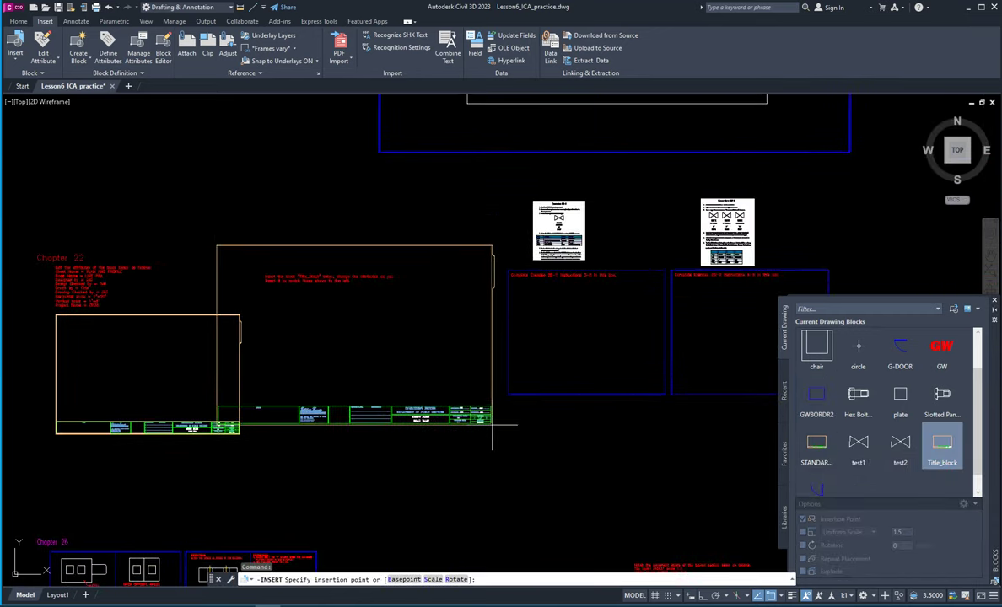
{"action": "key", "text": "Escape"}
{"action": "key", "text": "Escape"}
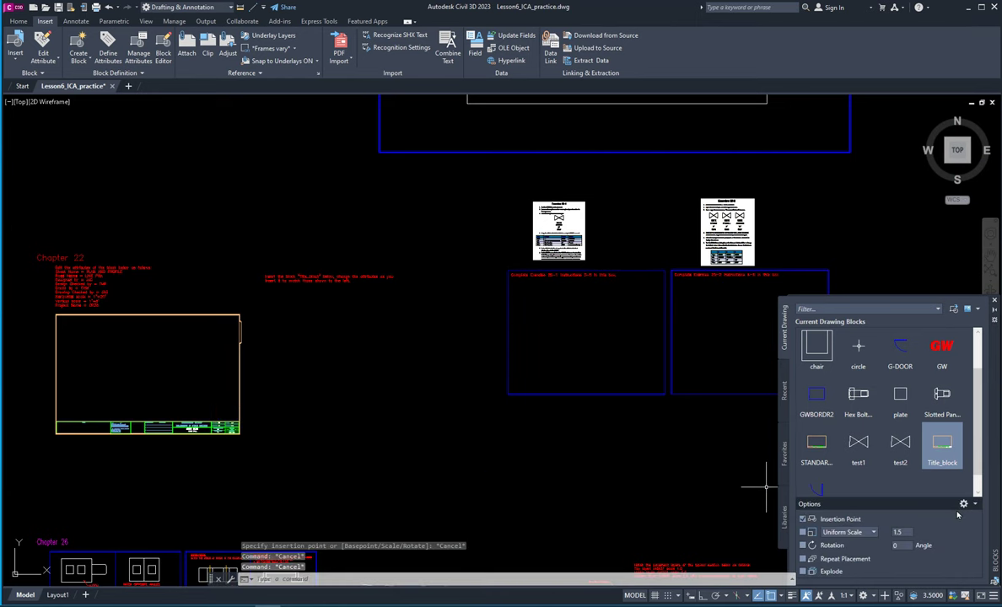
Step: Insert the Title_block block at a uniform scale of 1 below its instruction, beside the Chapter 22 sheet
{"action": "left_click", "coordinate": [902, 530]}
{"action": "type", "text": "1"}
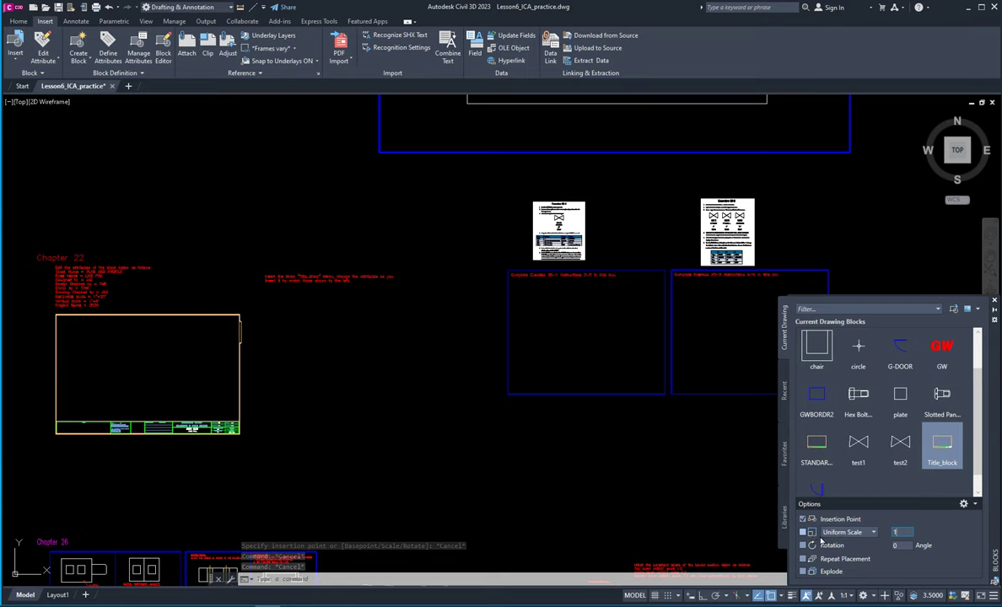
{"action": "left_click", "coordinate": [942, 446]}
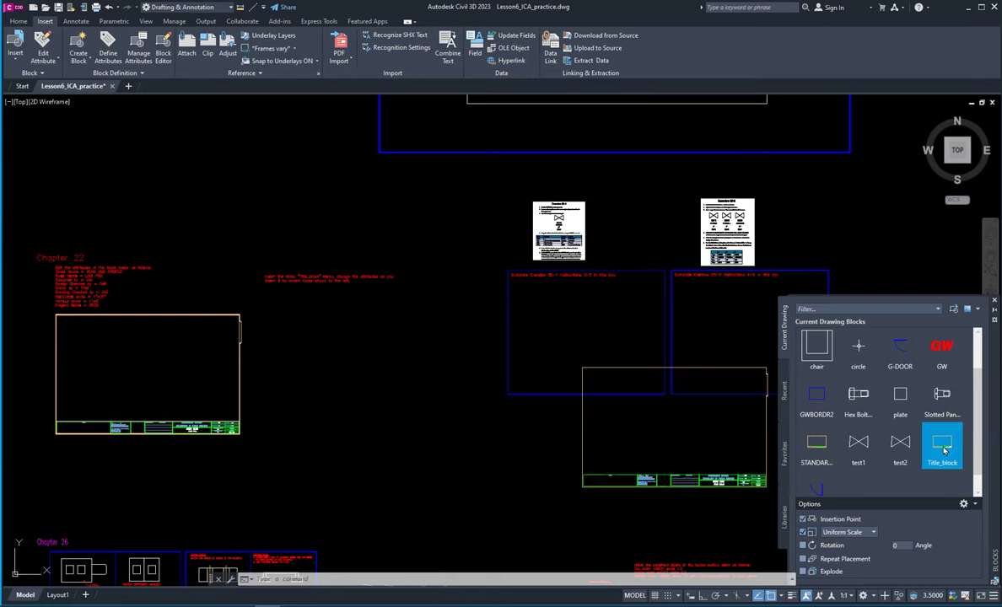
{"action": "scroll", "coordinate": [459, 429], "scroll_direction": "up", "scroll_amount": 3}
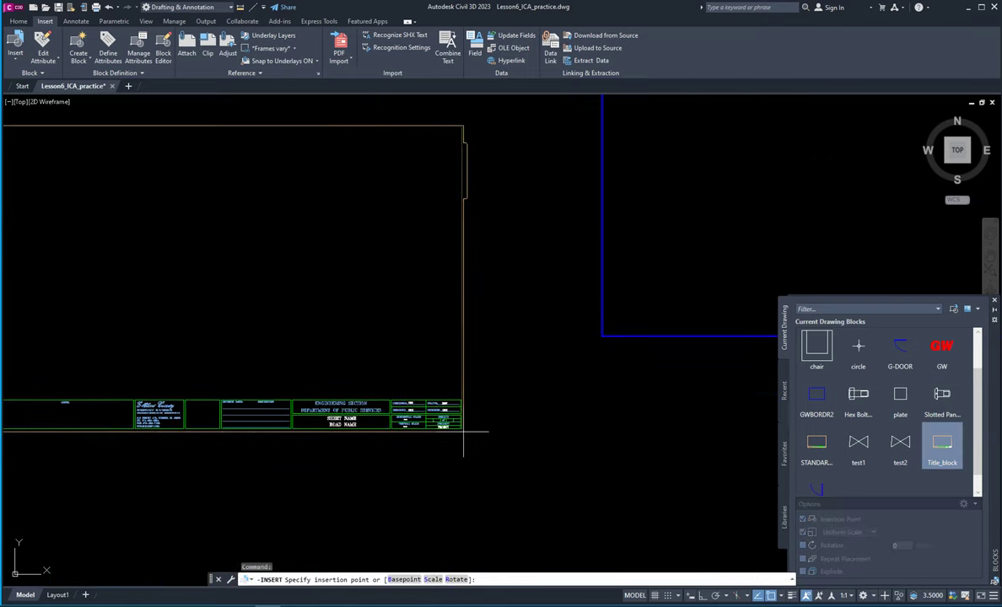
{"action": "scroll", "coordinate": [461, 435], "scroll_direction": "down", "scroll_amount": 1}
{"action": "left_click", "coordinate": [449, 433]}
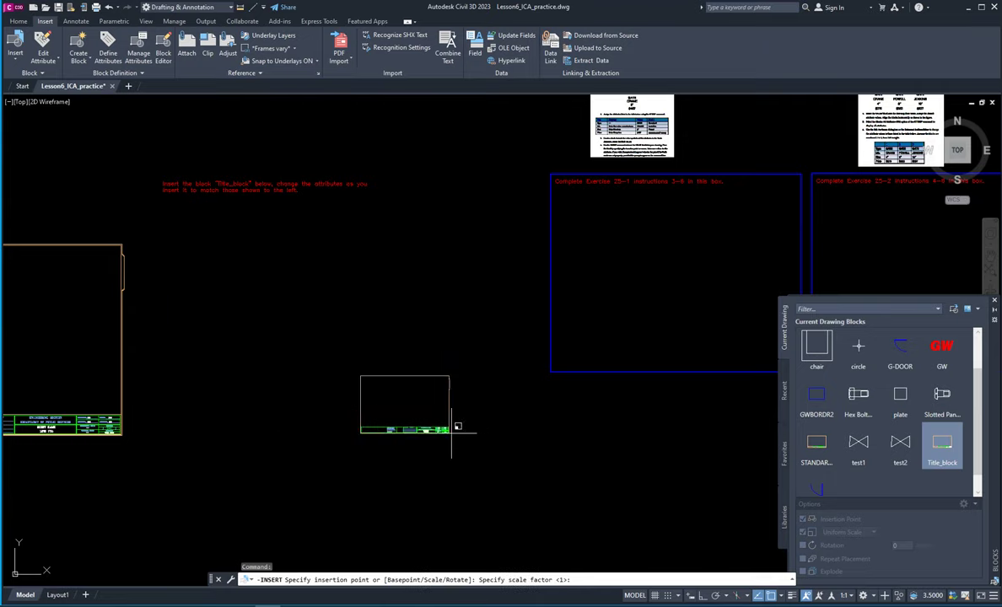
{"action": "scroll", "coordinate": [545, 452], "scroll_direction": "down", "scroll_amount": 6}
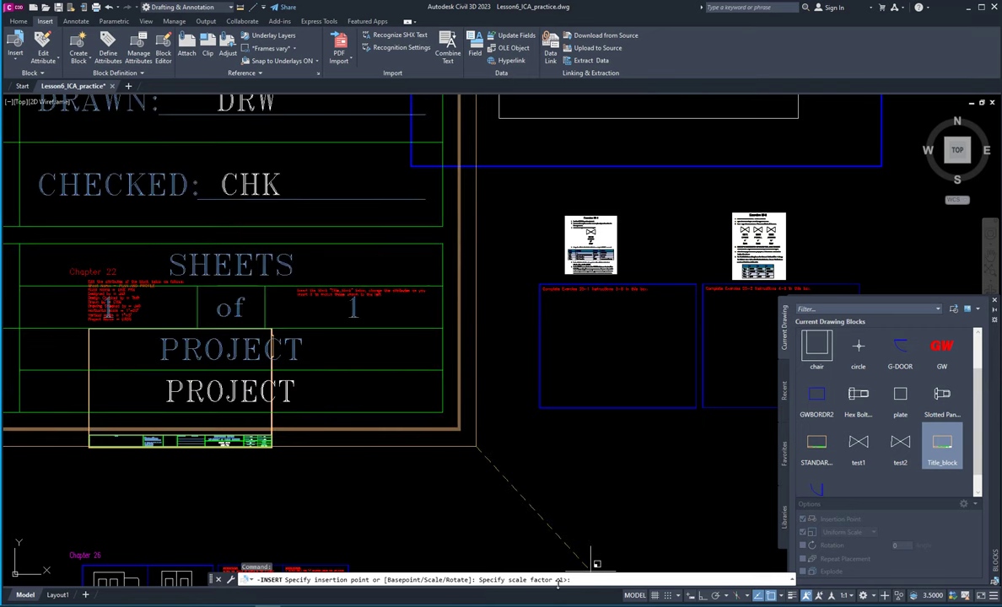
{"action": "left_click", "coordinate": [556, 476]}
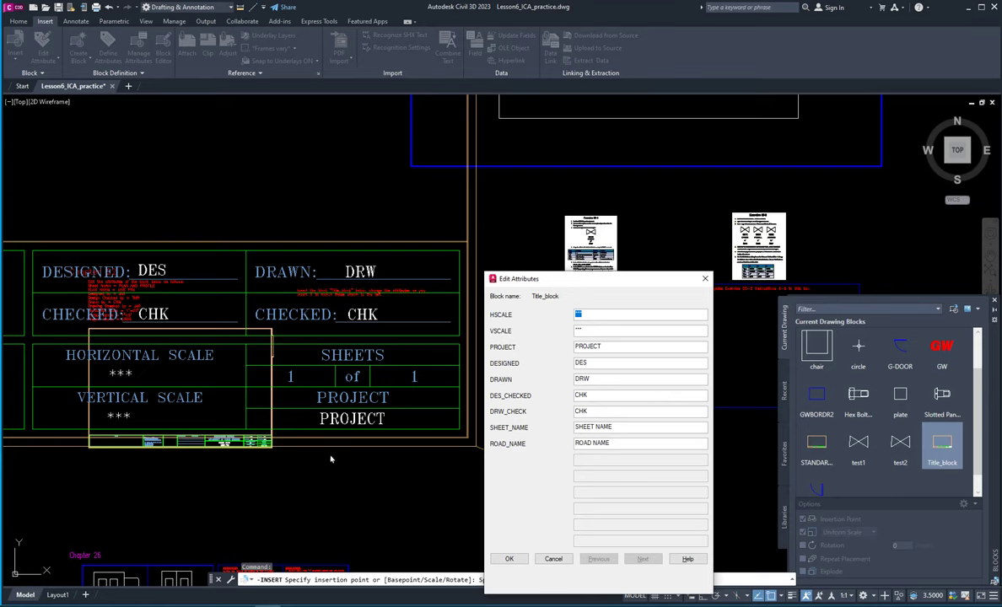
Step: Set the ROAD_NAME attribute of the newly inserted title block to PRA and accept the attributes
{"action": "left_click", "coordinate": [605, 330]}
{"action": "left_click_drag", "start_coordinate": [635, 446], "coordinate": [569, 457]}
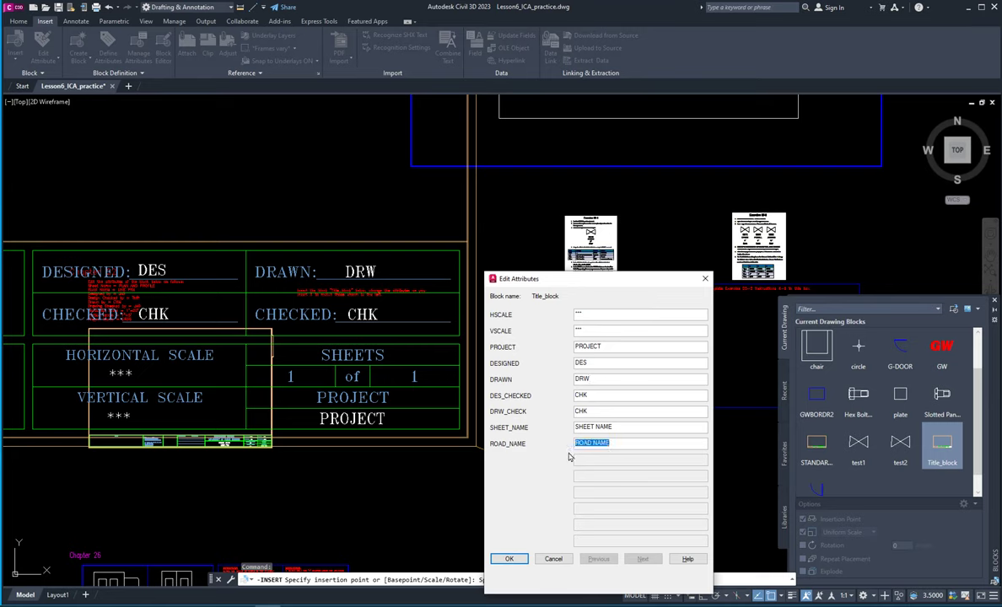
{"action": "type", "text": "PRA"}
{"action": "left_click", "coordinate": [511, 558]}
{"action": "scroll", "coordinate": [512, 440], "scroll_direction": "up", "scroll_amount": 6}
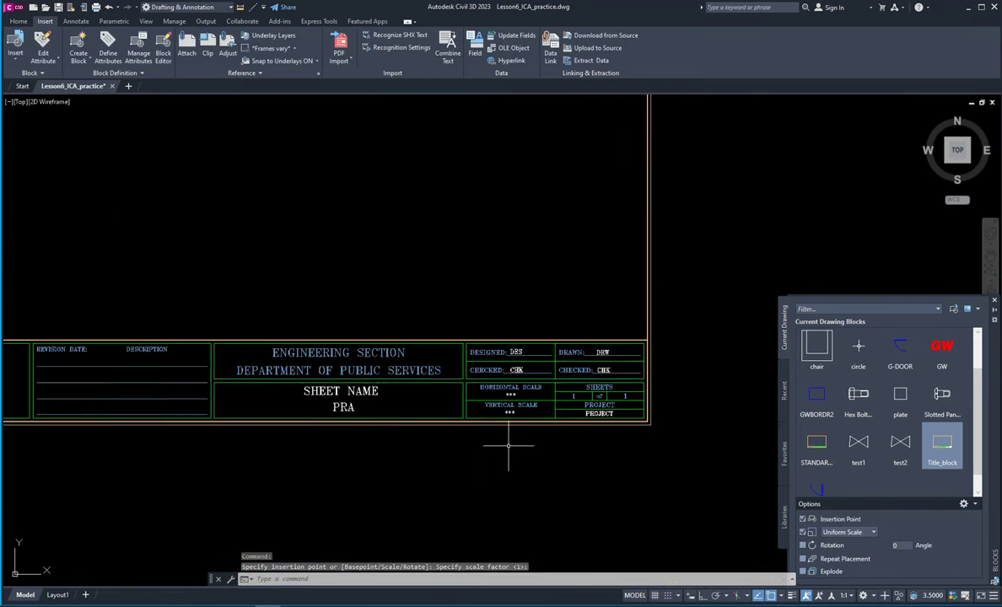
Step: Compare the inserted title block with the Chapter 22 sheet and examine the Exercise 25-1 instructions and their work box
{"action": "scroll", "coordinate": [286, 380], "scroll_direction": "down", "scroll_amount": 3}
{"action": "scroll", "coordinate": [168, 291], "scroll_direction": "down", "scroll_amount": 4}
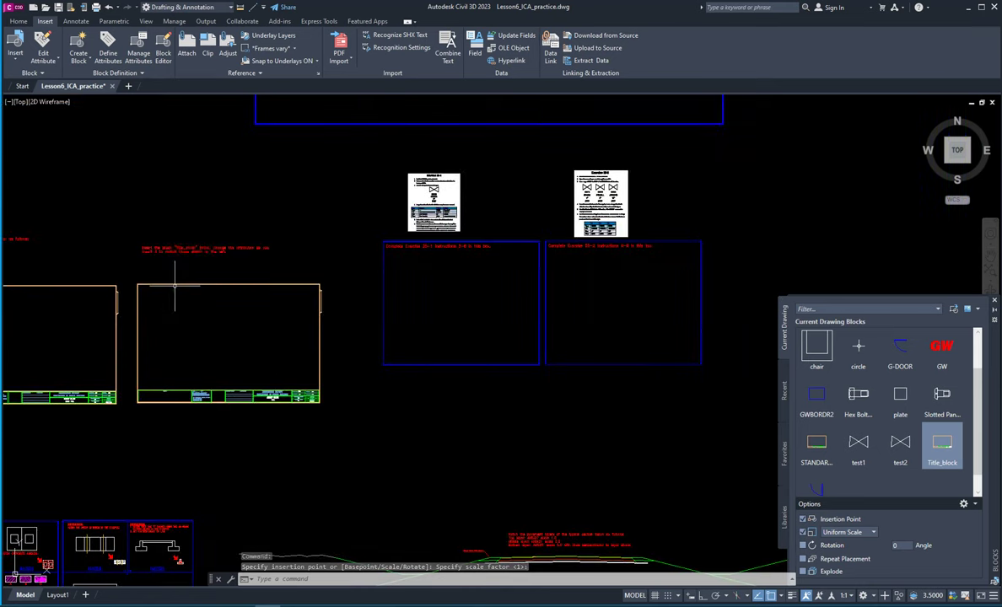
{"action": "middle_click_drag", "start_coordinate": [199, 320], "coordinate": [351, 360]}
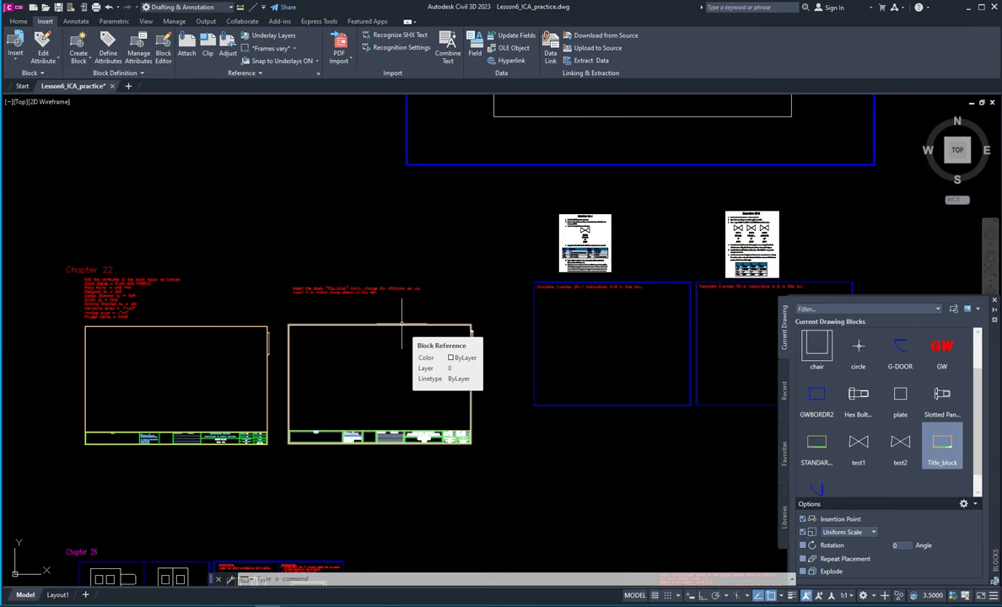
{"action": "key", "text": "Escape"}
{"action": "key", "text": "Escape"}
{"action": "middle_click_drag", "start_coordinate": [622, 353], "coordinate": [412, 361]}
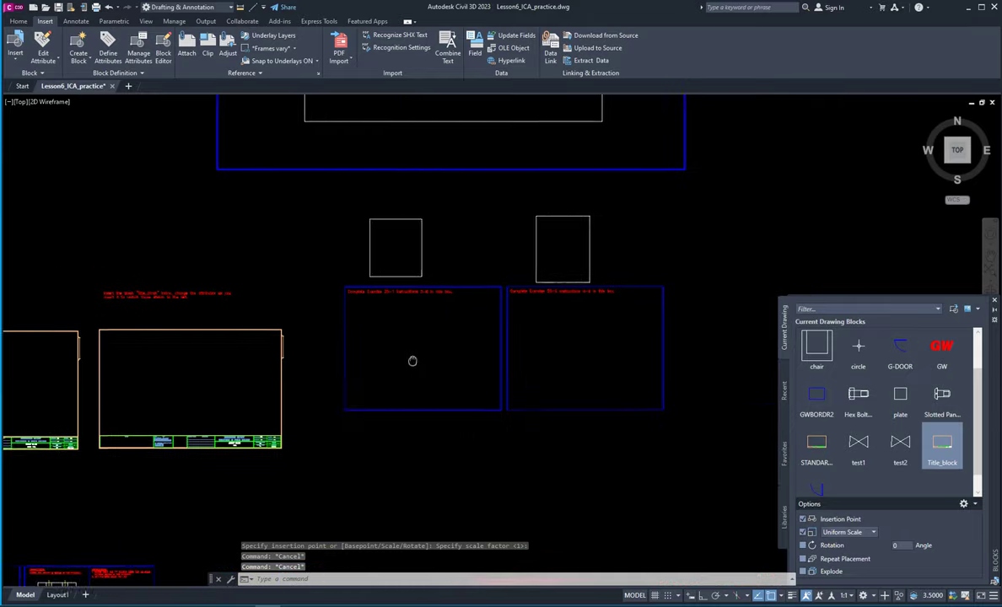
{"action": "scroll", "coordinate": [391, 313], "scroll_direction": "up", "scroll_amount": 4}
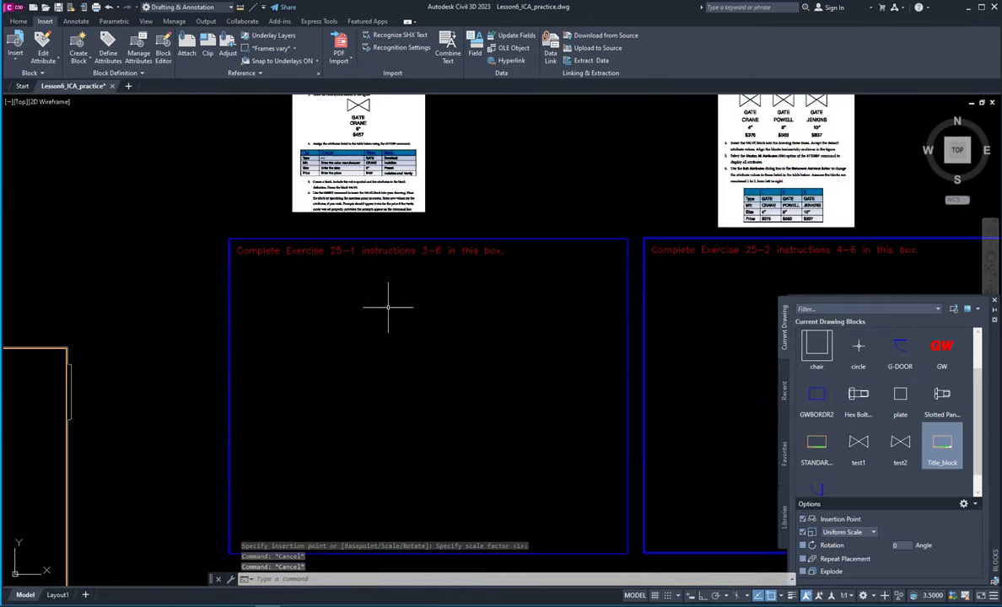
{"action": "middle_click_drag", "start_coordinate": [388, 306], "coordinate": [380, 403]}
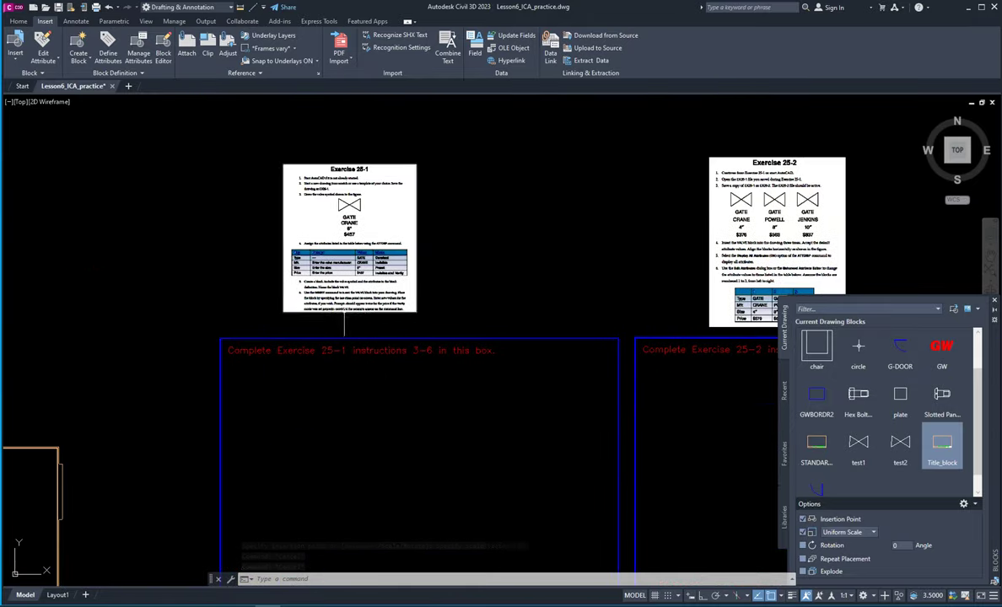
{"action": "scroll", "coordinate": [355, 245], "scroll_direction": "up", "scroll_amount": 4}
{"action": "scroll", "coordinate": [306, 342], "scroll_direction": "down", "scroll_amount": 4}
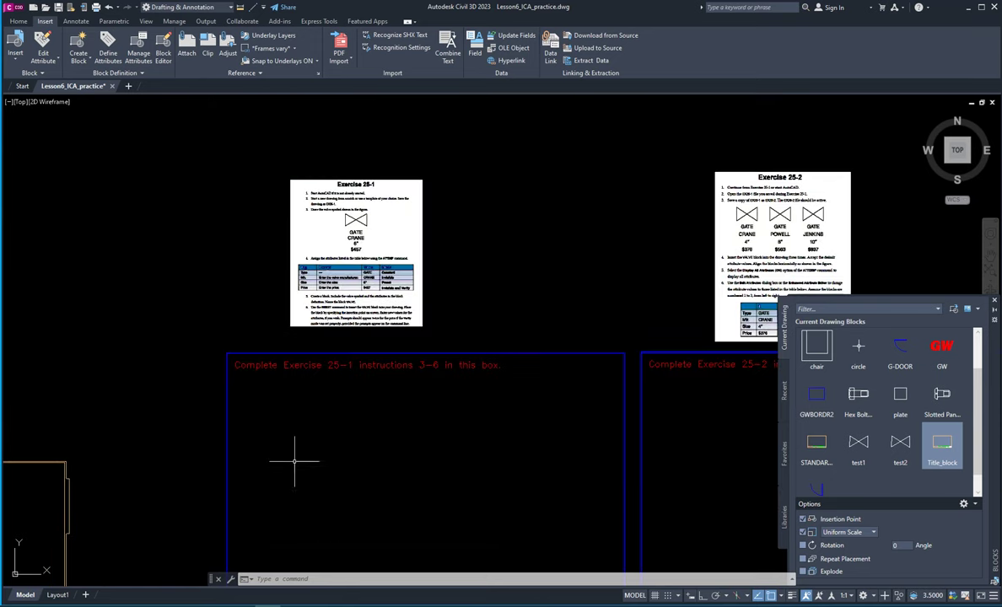
{"action": "middle_click_drag", "start_coordinate": [331, 381], "coordinate": [316, 318]}
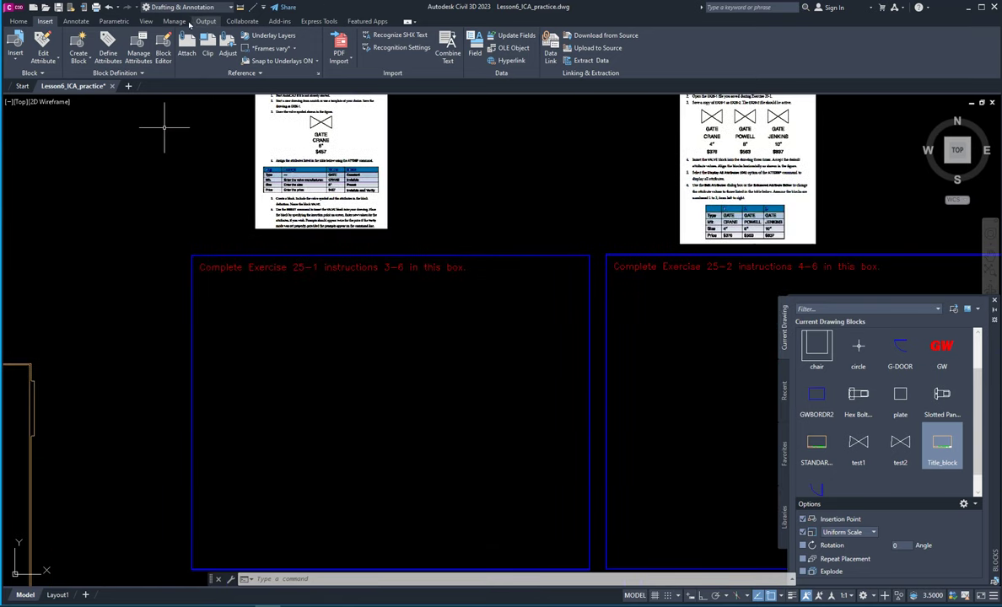
{"action": "left_click", "coordinate": [19, 21]}
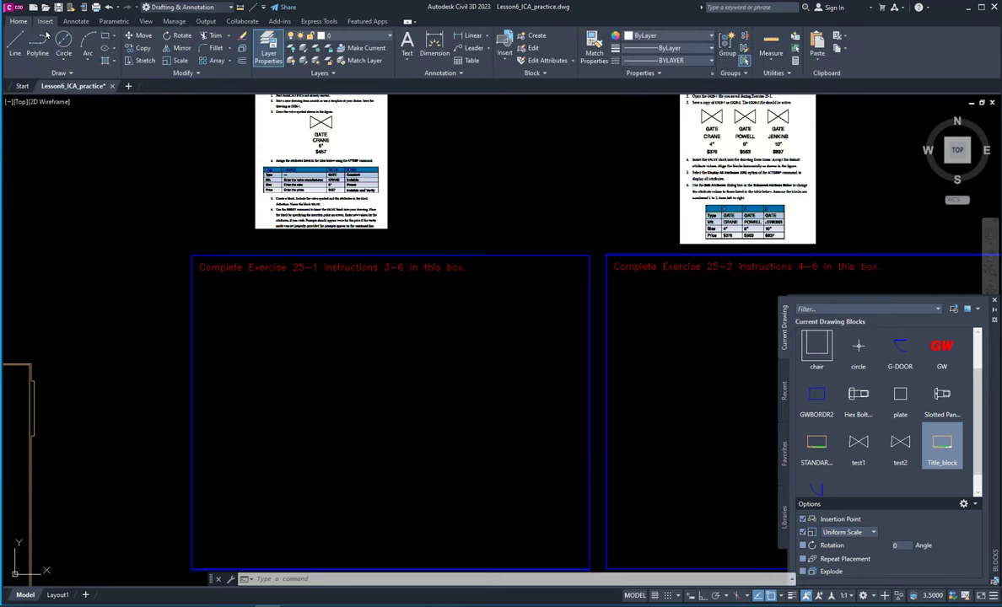
Step: Draw a closed bow-tie valve symbol with lines in the Exercise 25-1 box, with vertical ends about 3.7 units high
{"action": "left_click", "coordinate": [15, 44]}
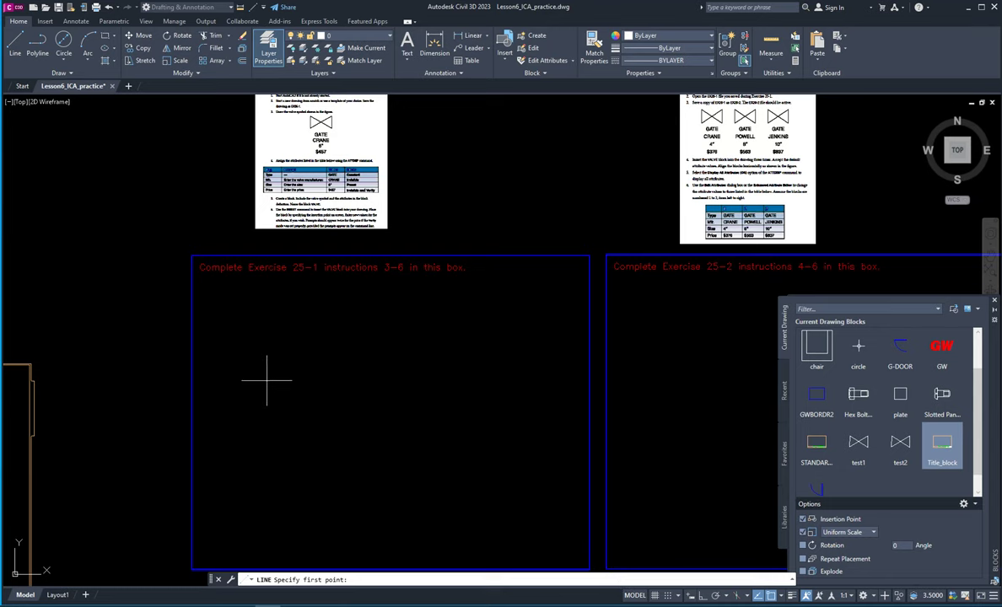
{"action": "scroll", "coordinate": [279, 380], "scroll_direction": "up", "scroll_amount": 4}
{"action": "middle_click_drag", "start_coordinate": [305, 447], "coordinate": [302, 462]}
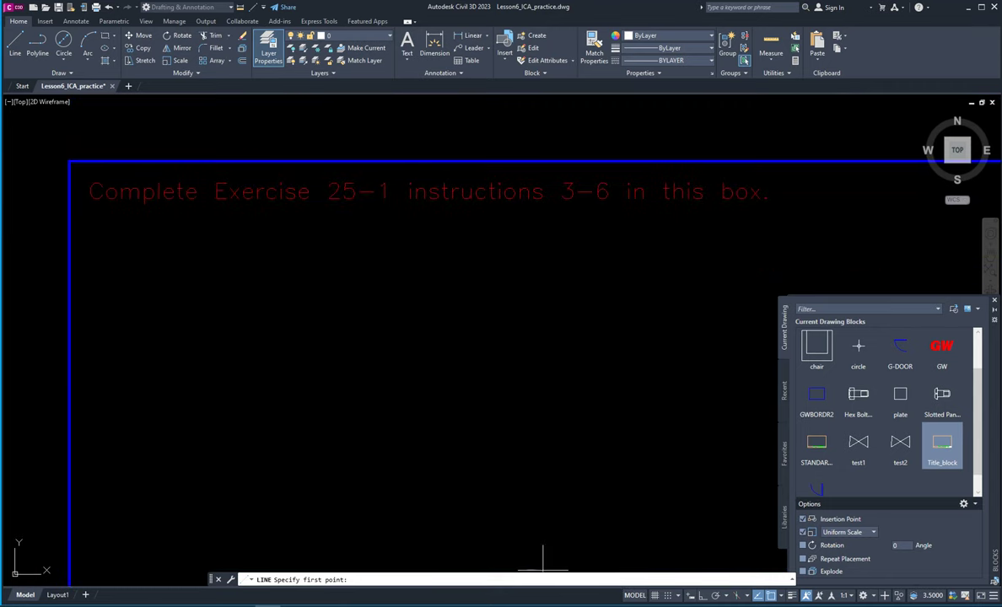
{"action": "left_click", "coordinate": [696, 597]}
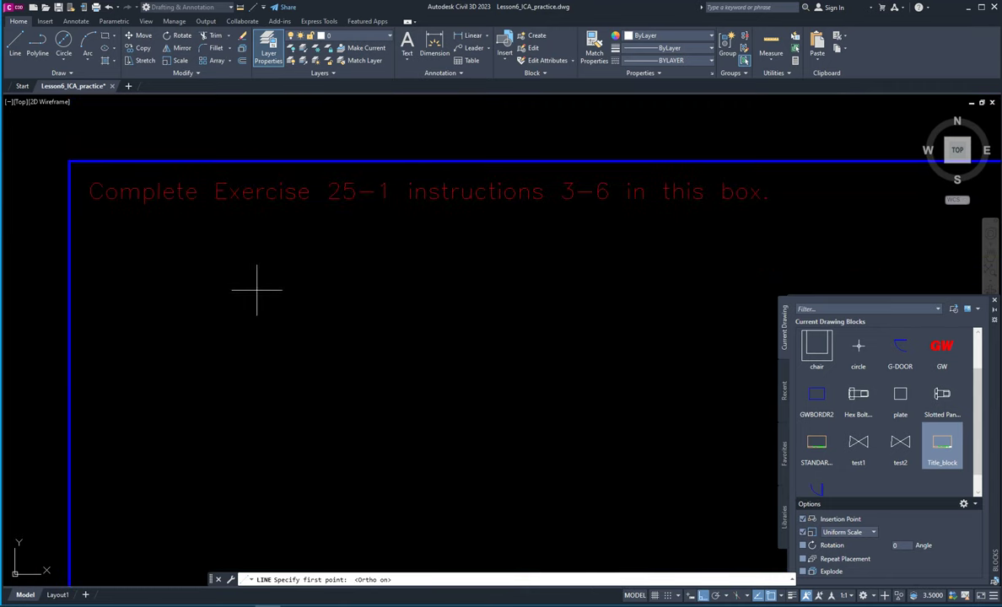
{"action": "left_click", "coordinate": [226, 269]}
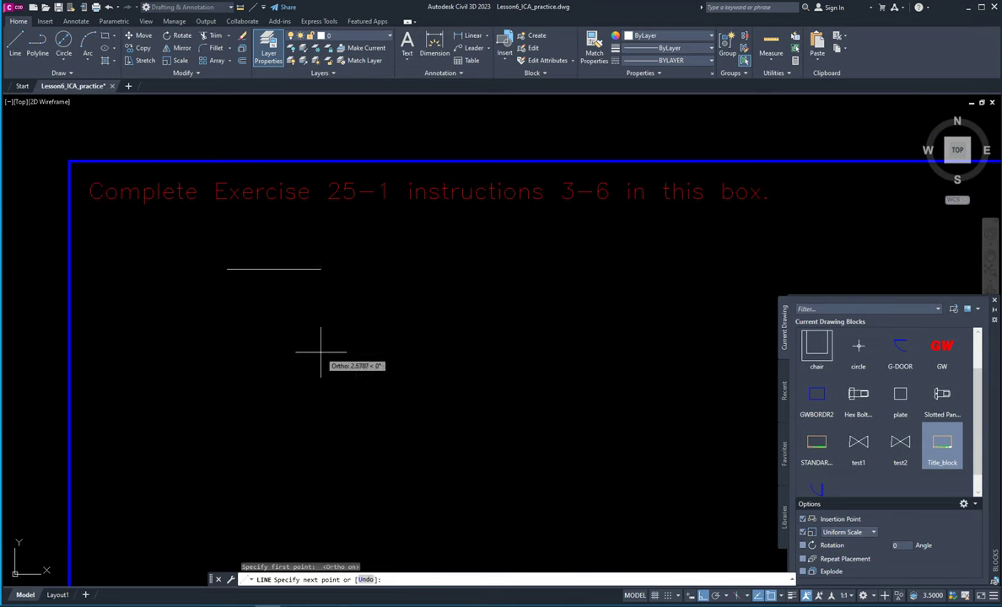
{"action": "left_click", "coordinate": [701, 596]}
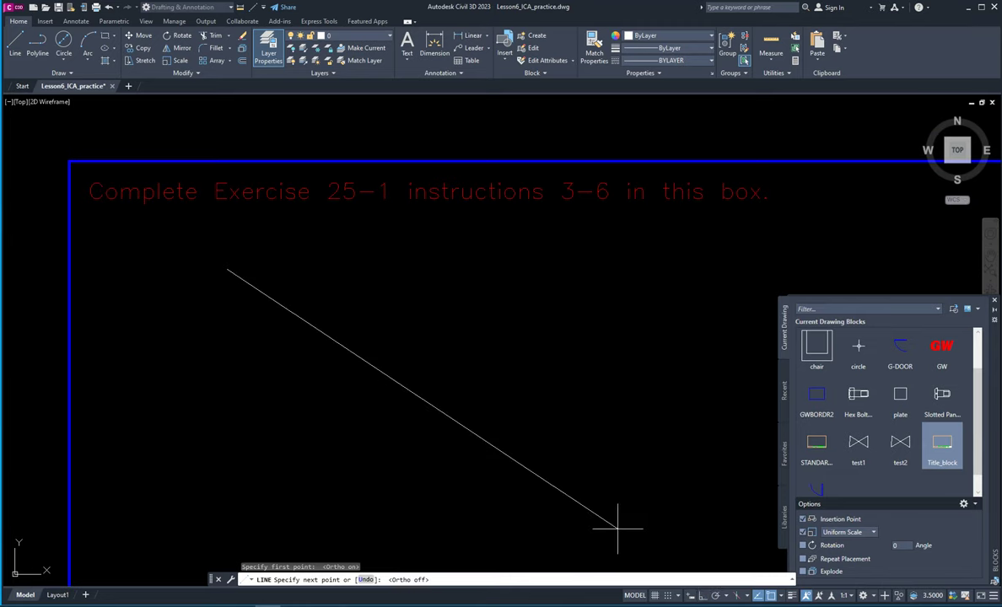
{"action": "left_click", "coordinate": [442, 400]}
{"action": "key", "text": "F8"}
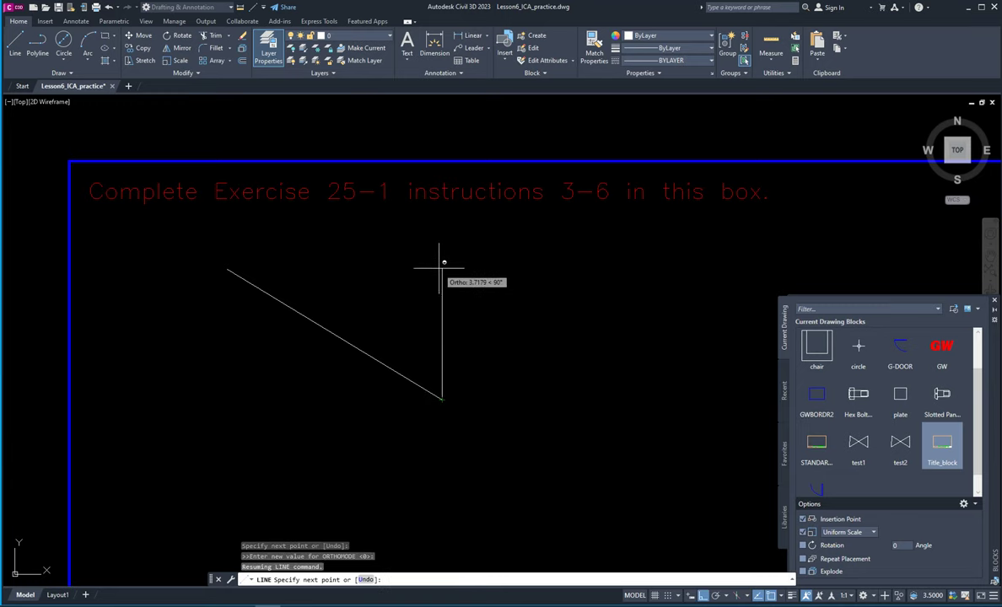
{"action": "left_click", "coordinate": [440, 270]}
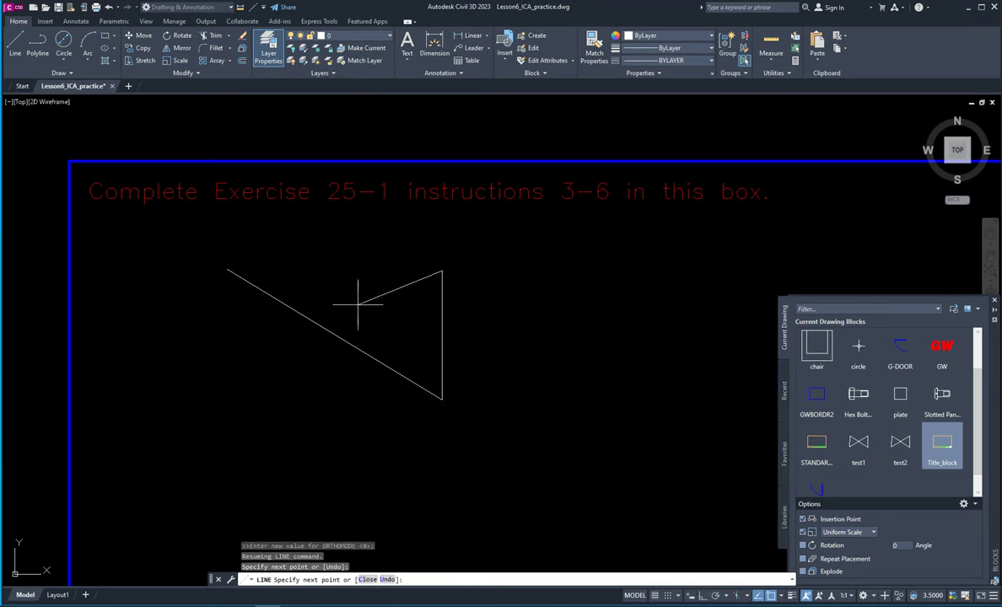
{"action": "left_click", "coordinate": [224, 395]}
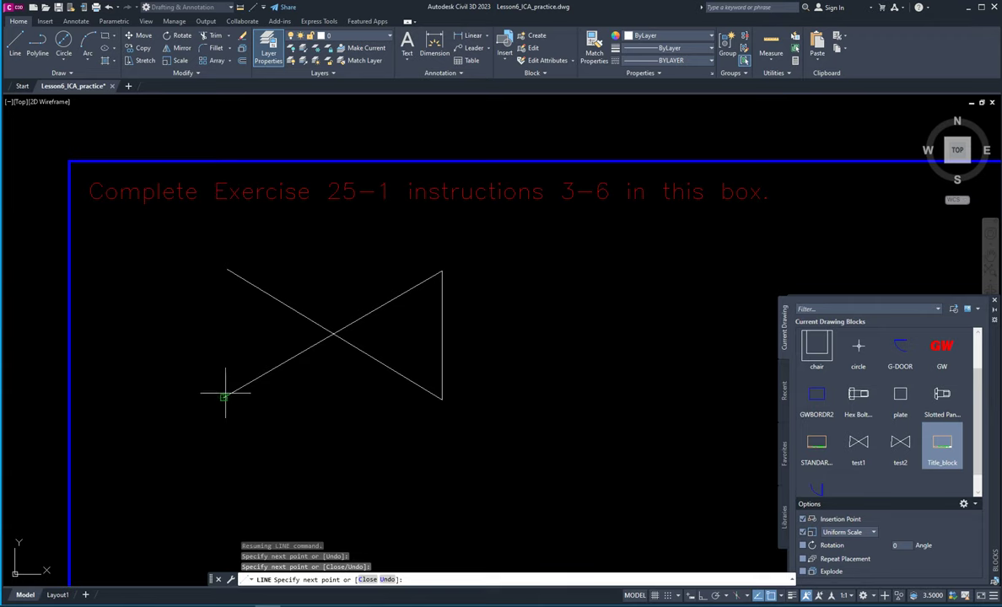
{"action": "left_click", "coordinate": [227, 270]}
{"action": "key", "text": "Return"}
Step: Compare the drawn valve with the Exercise 25-1 sheet and examine its attribute table and the block creation instructions
{"action": "scroll", "coordinate": [341, 395], "scroll_direction": "down", "scroll_amount": 4}
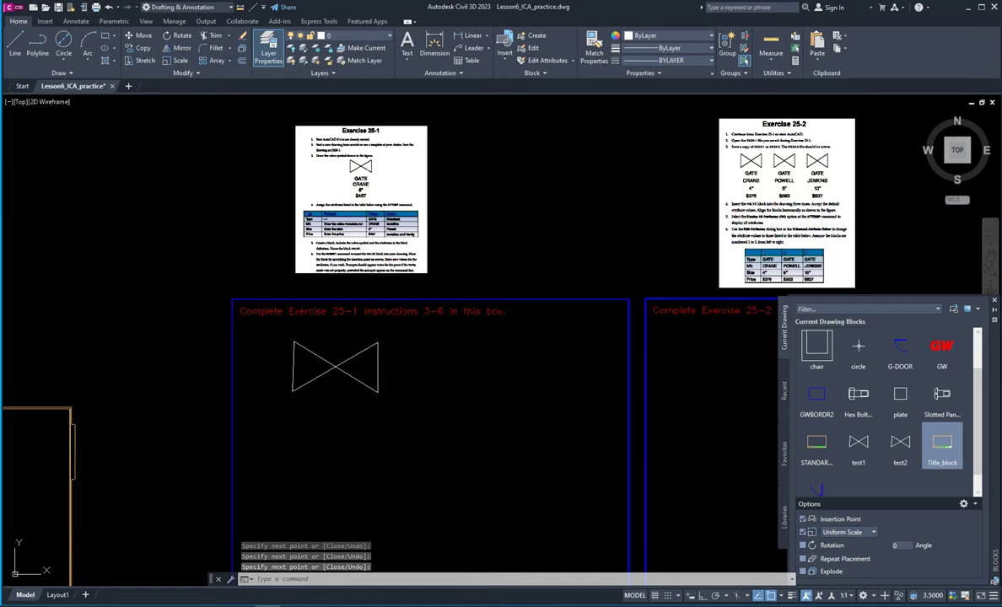
{"action": "scroll", "coordinate": [342, 405], "scroll_direction": "up", "scroll_amount": 2}
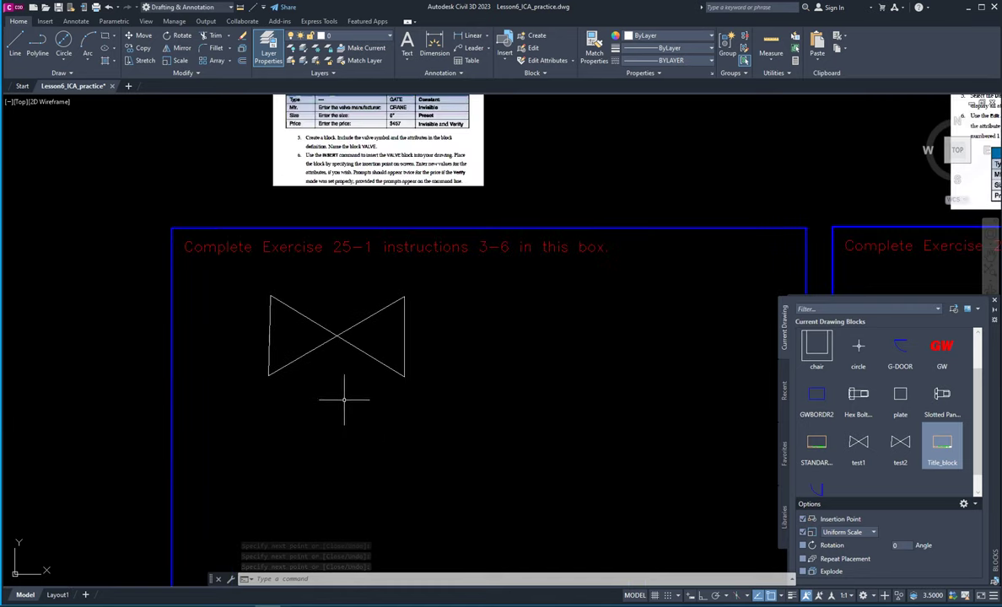
{"action": "middle_click_drag", "start_coordinate": [347, 392], "coordinate": [394, 430]}
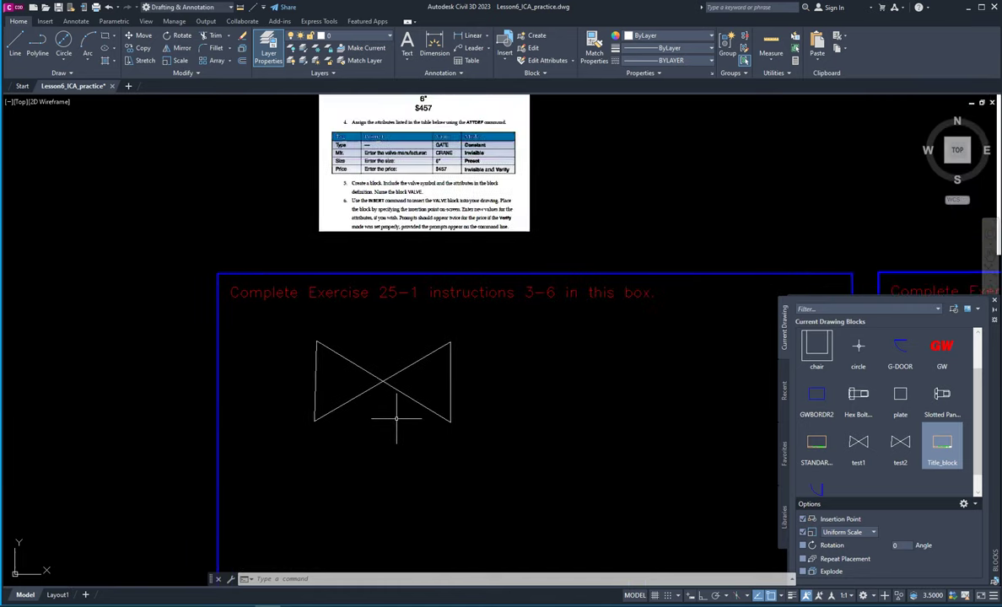
{"action": "middle_click_drag", "start_coordinate": [393, 347], "coordinate": [381, 493]}
{"action": "scroll", "coordinate": [399, 322], "scroll_direction": "up", "scroll_amount": 6}
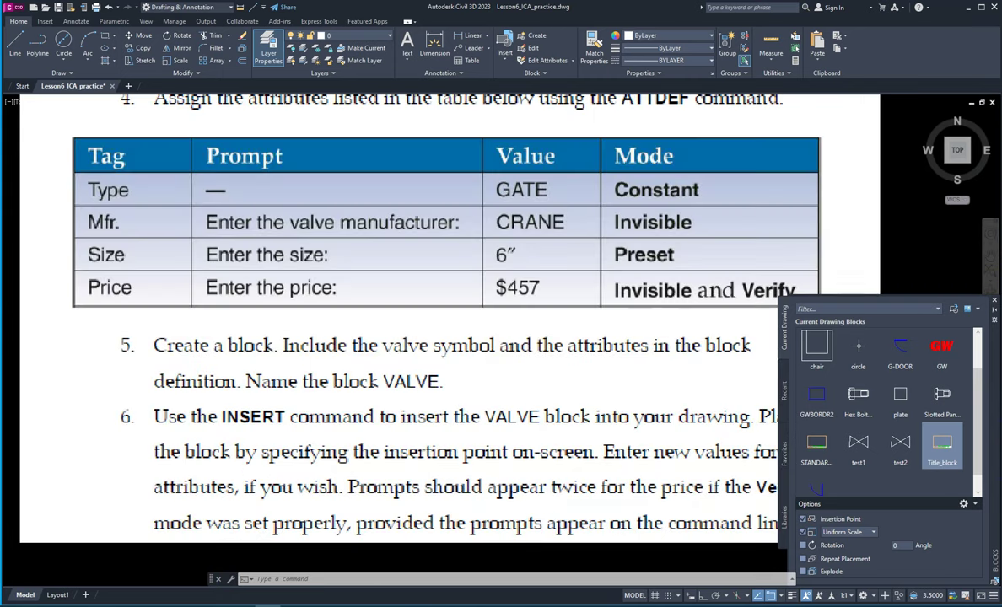
{"action": "scroll", "coordinate": [412, 369], "scroll_direction": "down", "scroll_amount": 2}
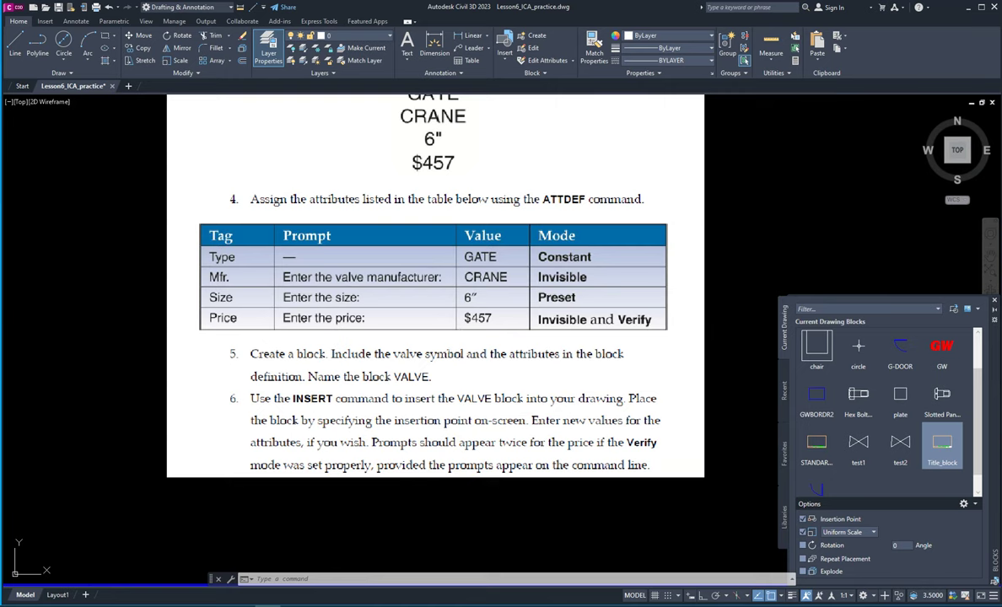
{"action": "scroll", "coordinate": [441, 357], "scroll_direction": "down", "scroll_amount": 2}
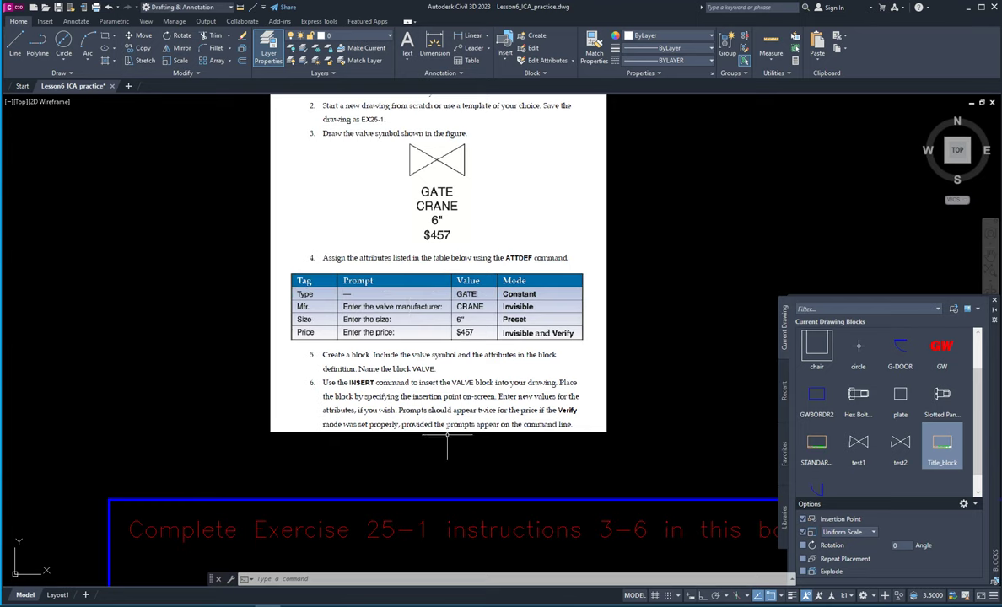
{"action": "middle_click_drag", "start_coordinate": [375, 468], "coordinate": [383, 428]}
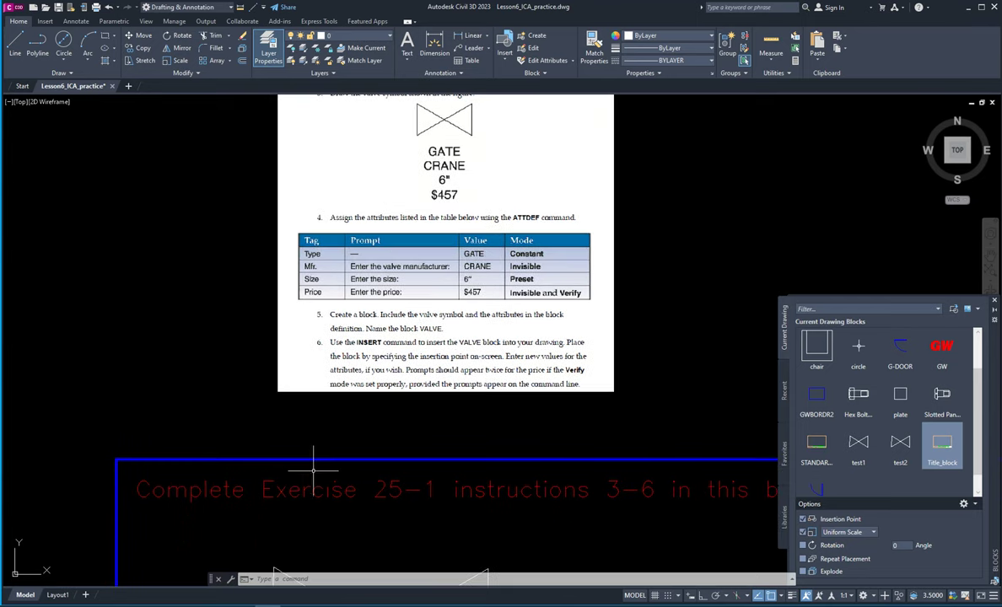
{"action": "scroll", "coordinate": [318, 463], "scroll_direction": "down", "scroll_amount": 4}
{"action": "middle_click_drag", "start_coordinate": [283, 482], "coordinate": [279, 365]}
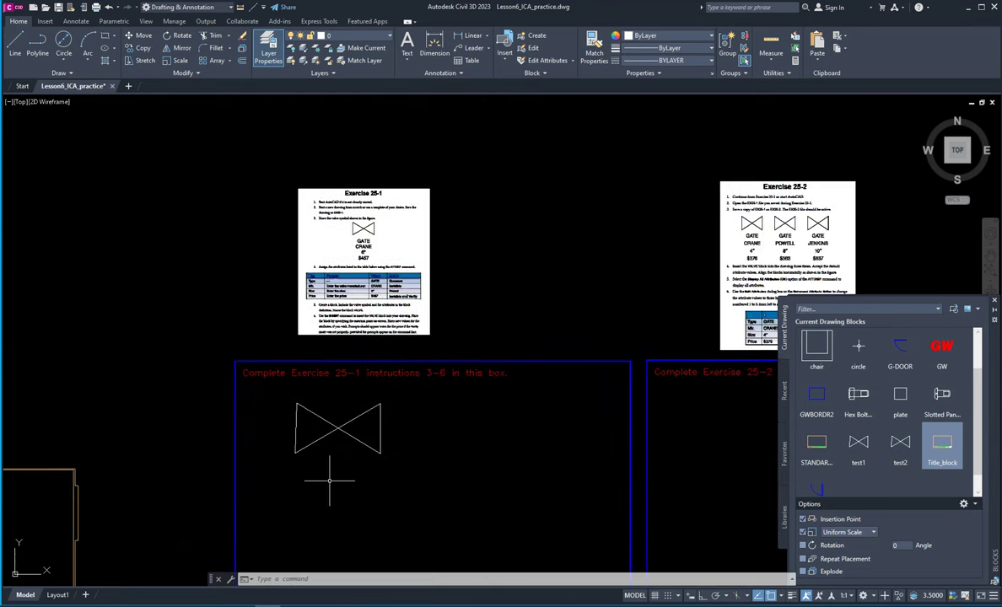
Step: Define a visible, constant attribute with tag Tyle and default GATE, and place it centred below the valve symbol
{"action": "type", "text": "at"}
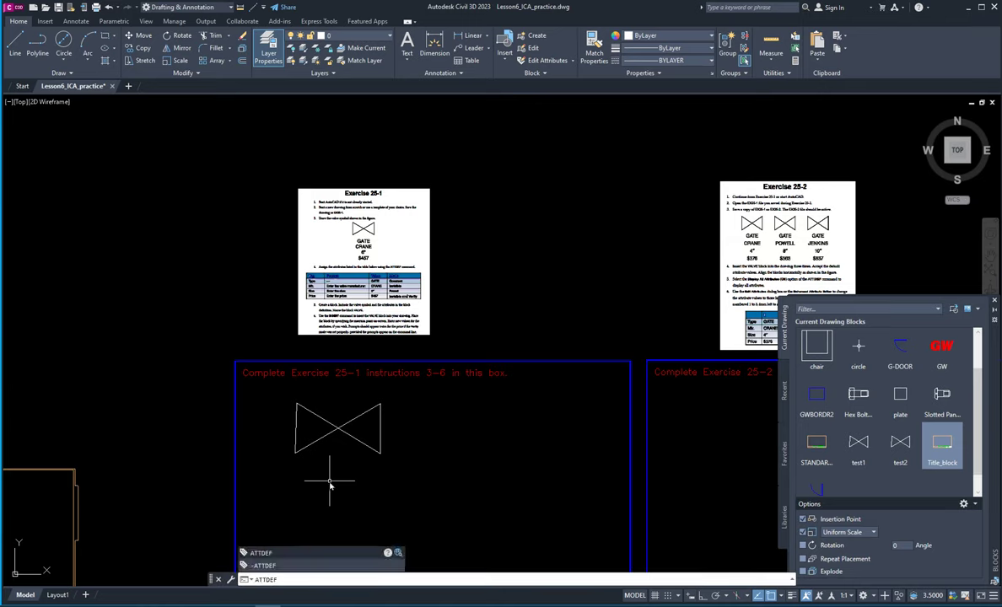
{"action": "key", "text": "Return"}
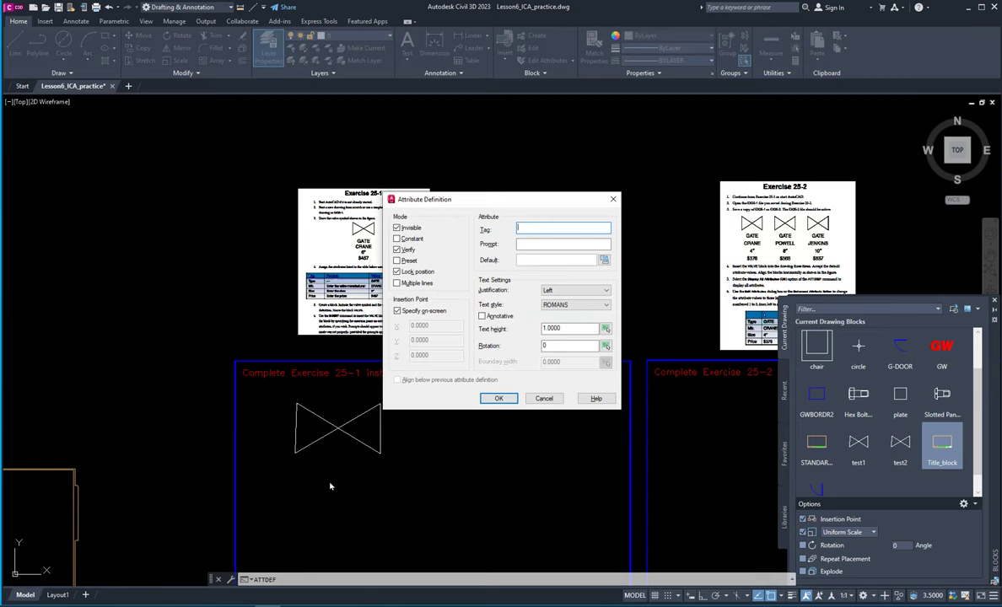
{"action": "left_click_drag", "start_coordinate": [474, 204], "coordinate": [533, 194]}
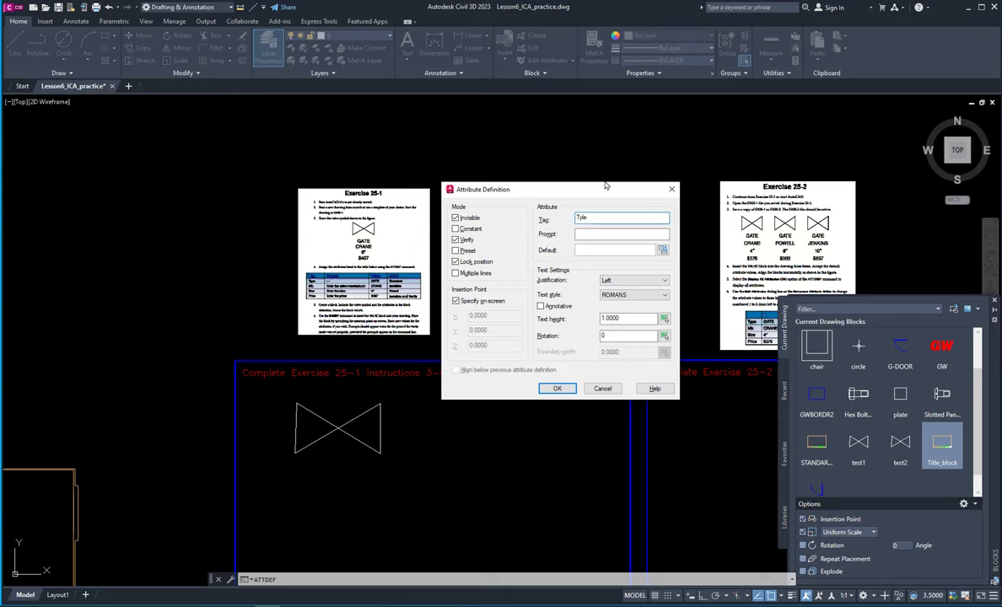
{"action": "left_click", "coordinate": [595, 250]}
{"action": "left_click", "coordinate": [455, 229]}
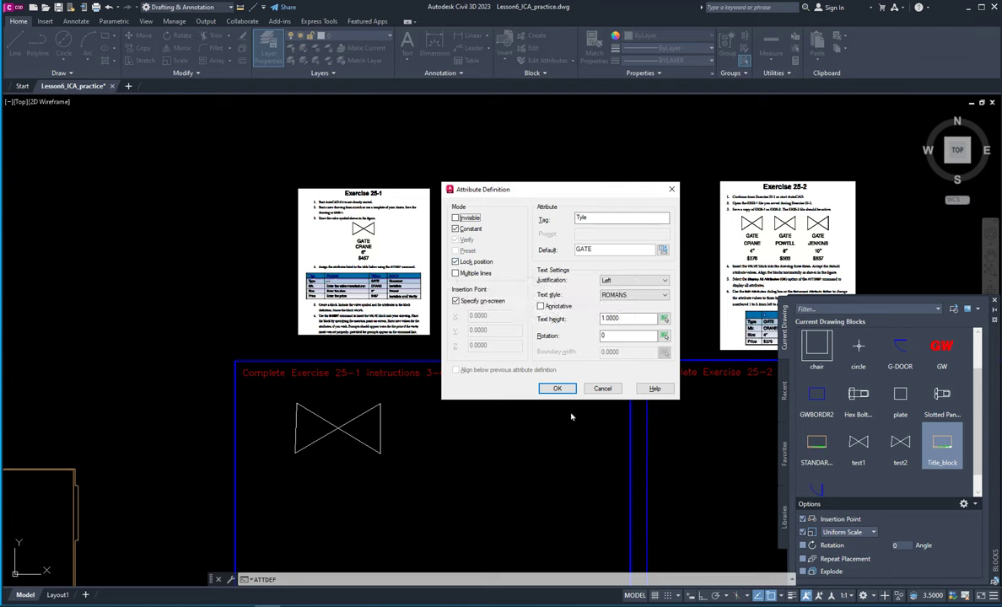
{"action": "left_click", "coordinate": [556, 389]}
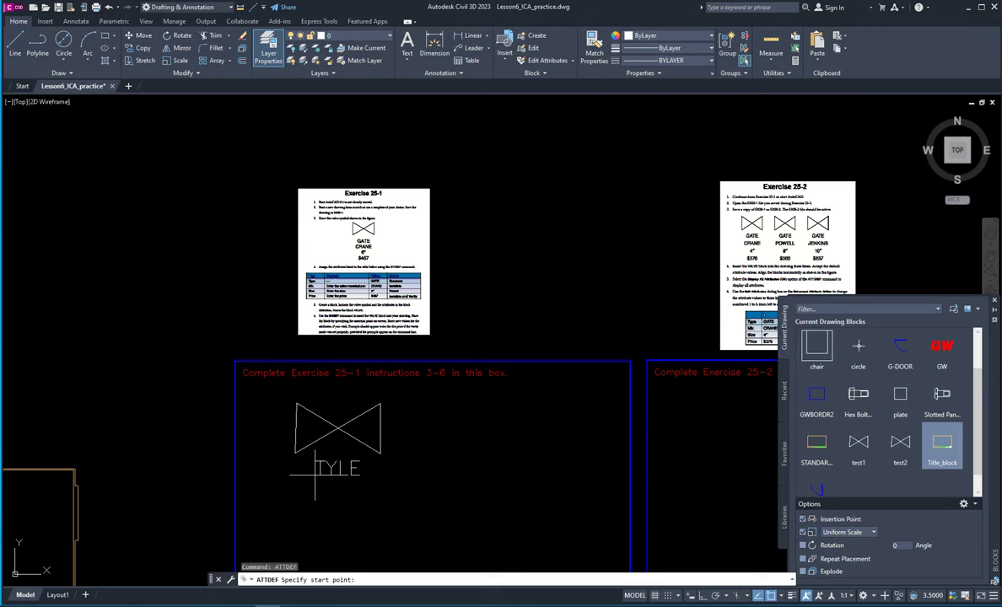
{"action": "left_click", "coordinate": [315, 476]}
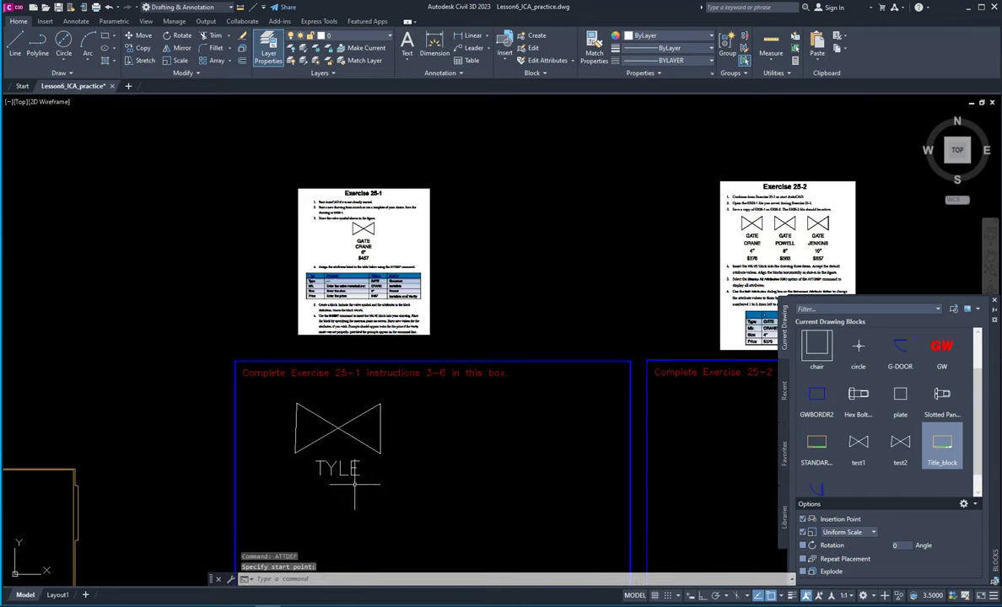
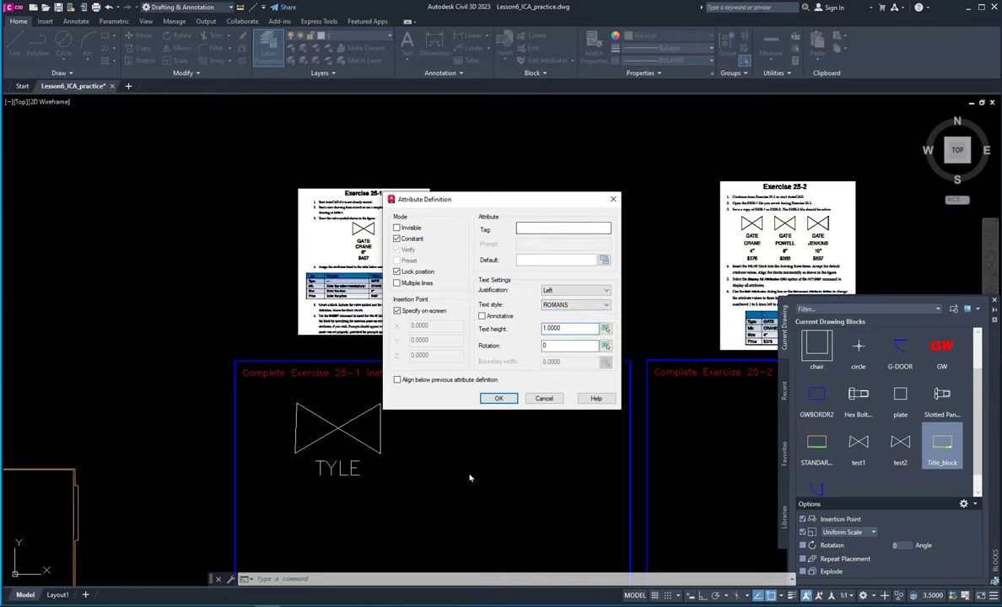
{"action": "left_click", "coordinate": [494, 399]}
{"action": "left_click", "coordinate": [524, 330]}
{"action": "left_click", "coordinate": [397, 240]}
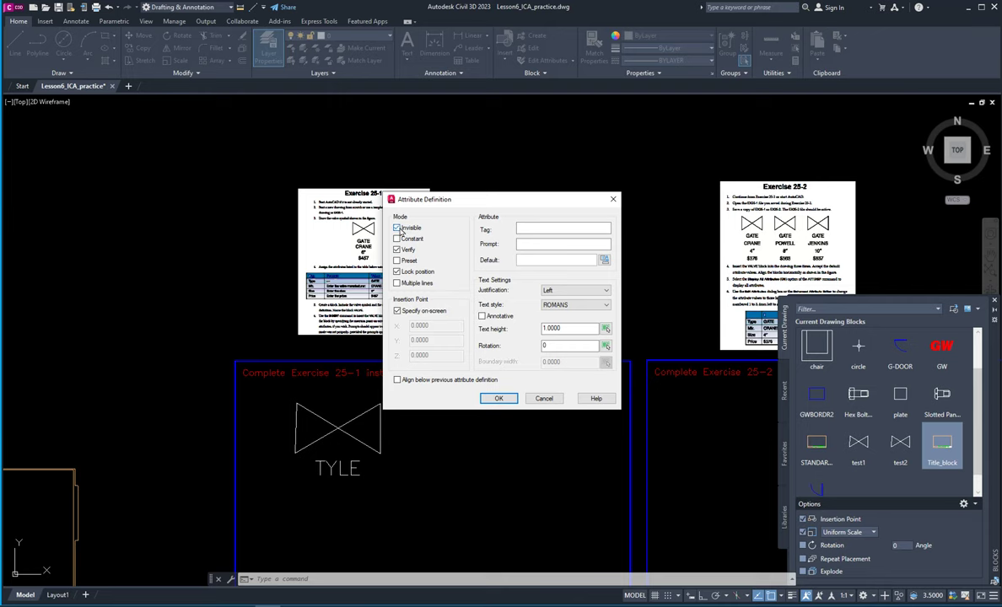
{"action": "left_click", "coordinate": [491, 400]}
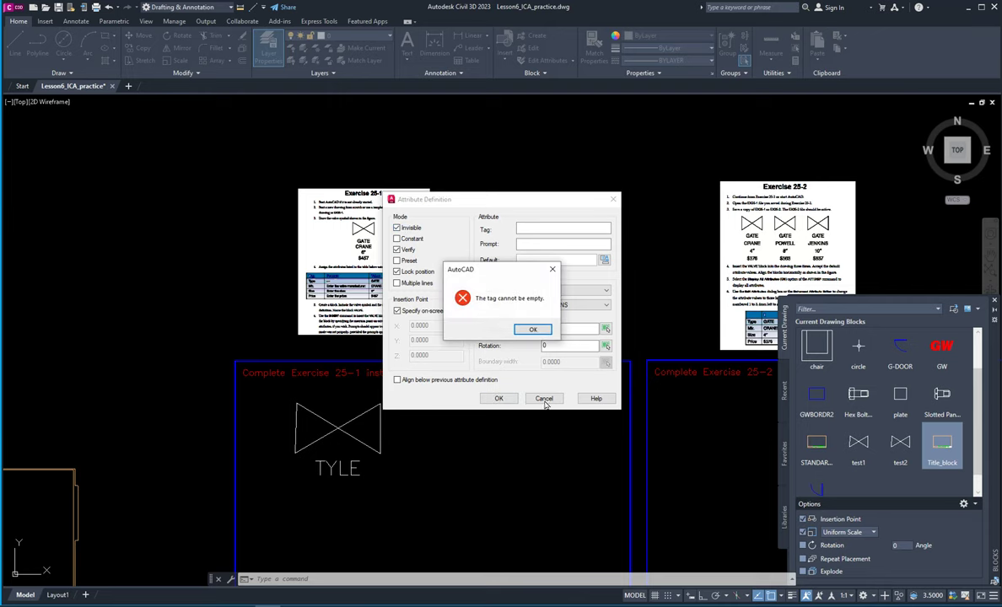
{"action": "left_click", "coordinate": [533, 330]}
{"action": "left_click", "coordinate": [544, 398]}
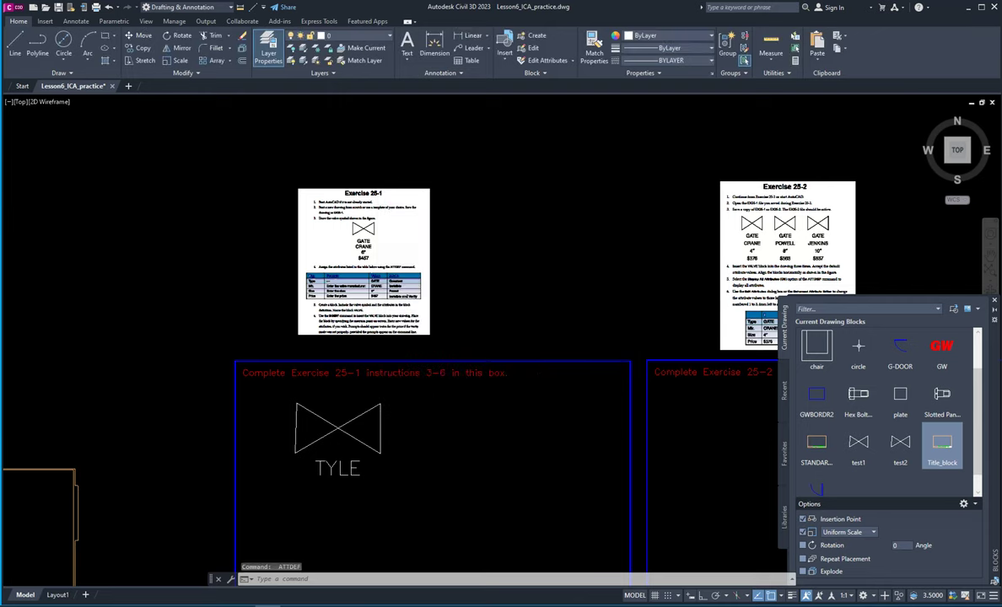
Step: Review the Exercise 25-1 attribute table and block instructions against the valve symbol and its attribute
{"action": "scroll", "coordinate": [371, 253], "scroll_direction": "up", "scroll_amount": 5}
{"action": "scroll", "coordinate": [337, 253], "scroll_direction": "down", "scroll_amount": 2}
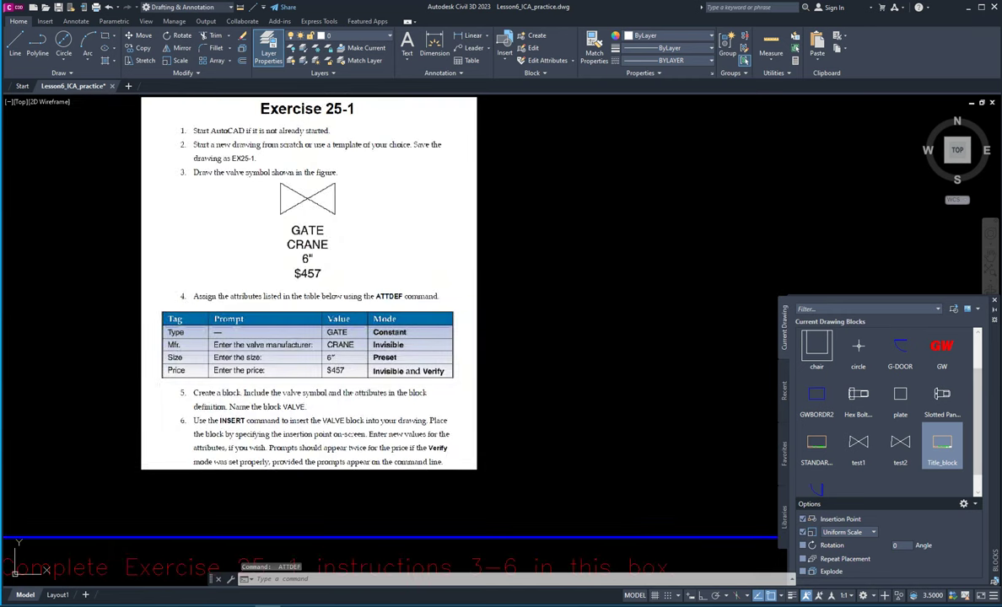
{"action": "middle_click_drag", "start_coordinate": [315, 409], "coordinate": [378, 318]}
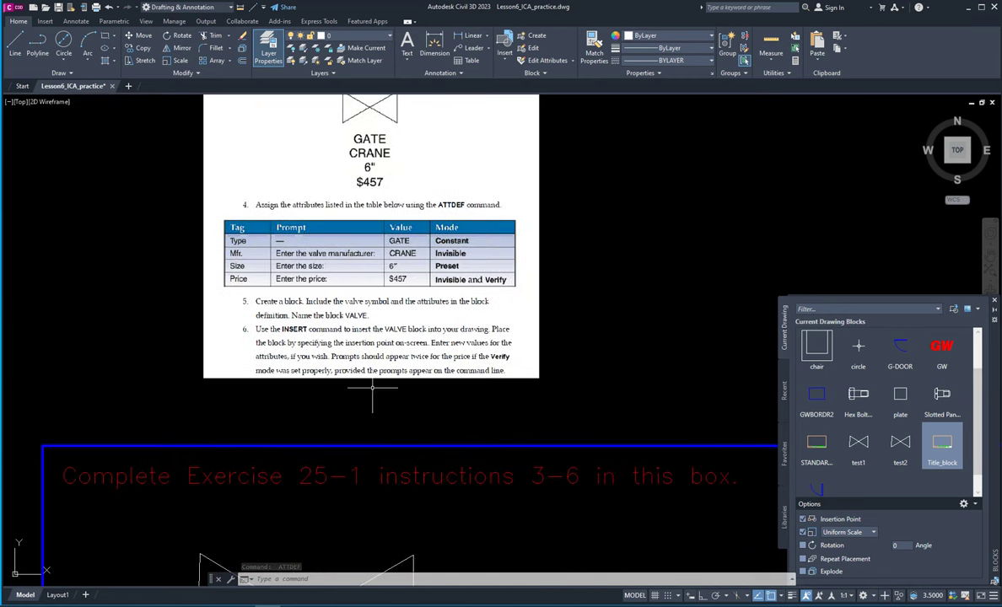
{"action": "scroll", "coordinate": [377, 384], "scroll_direction": "down", "scroll_amount": 5}
{"action": "key", "text": "Escape"}
{"action": "key", "text": "Escape"}
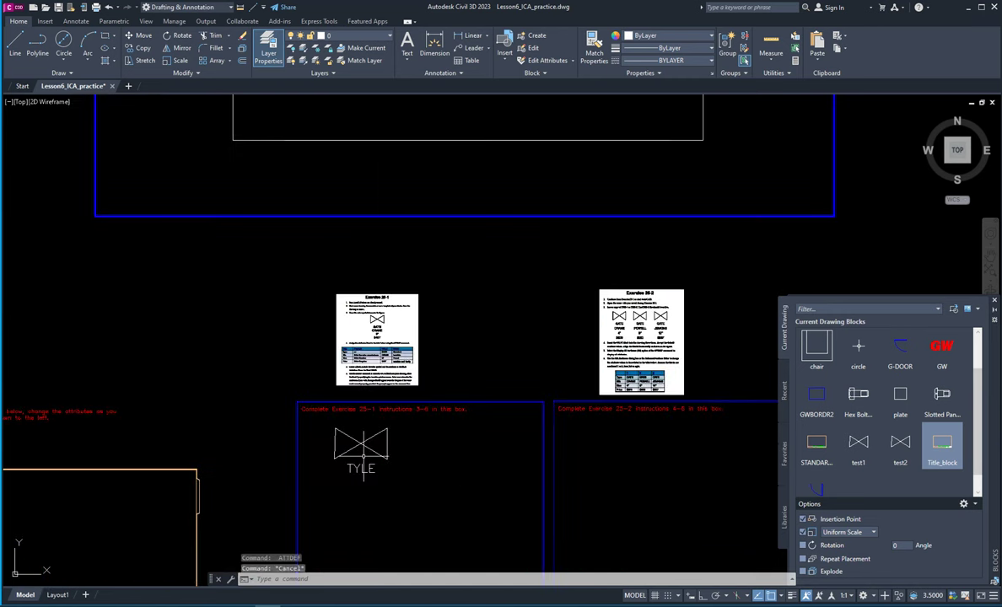
{"action": "left_click", "coordinate": [361, 447]}
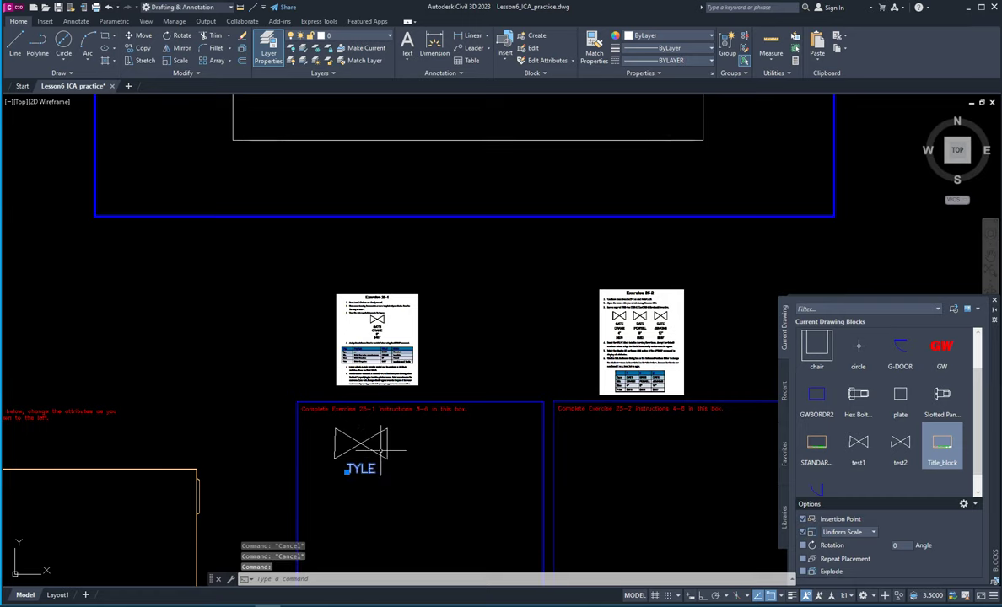
{"action": "key", "text": "Escape"}
Step: Define a block named gate valve from the Exercise 25-1 valve symbol and its attribute, with the base point at the bow-tie's centre crossing
{"action": "type", "text": "bloc"}
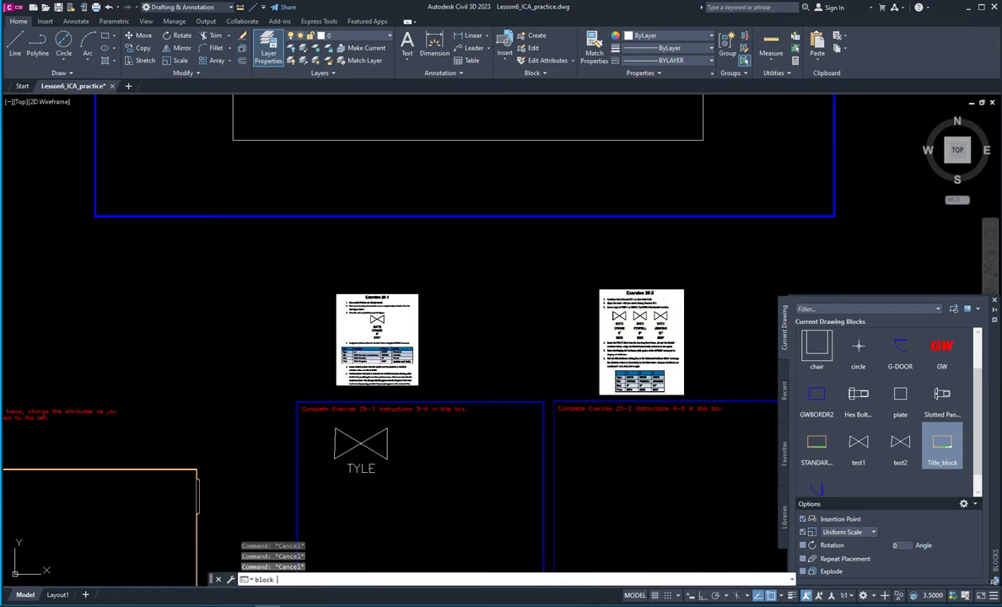
{"action": "type", "text": "k"}
{"action": "key", "text": "Return"}
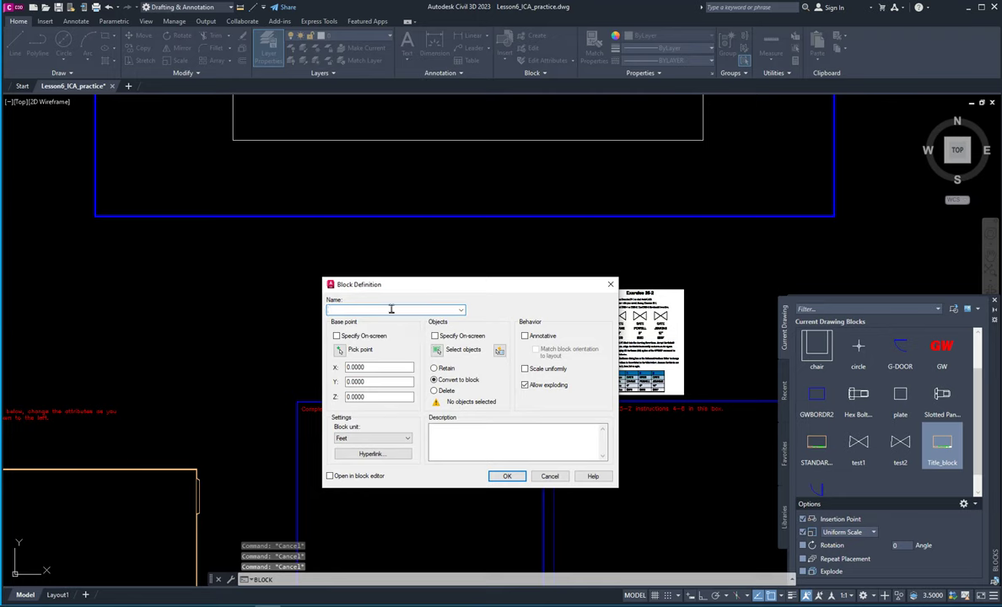
{"action": "type", "text": "gate valve"}
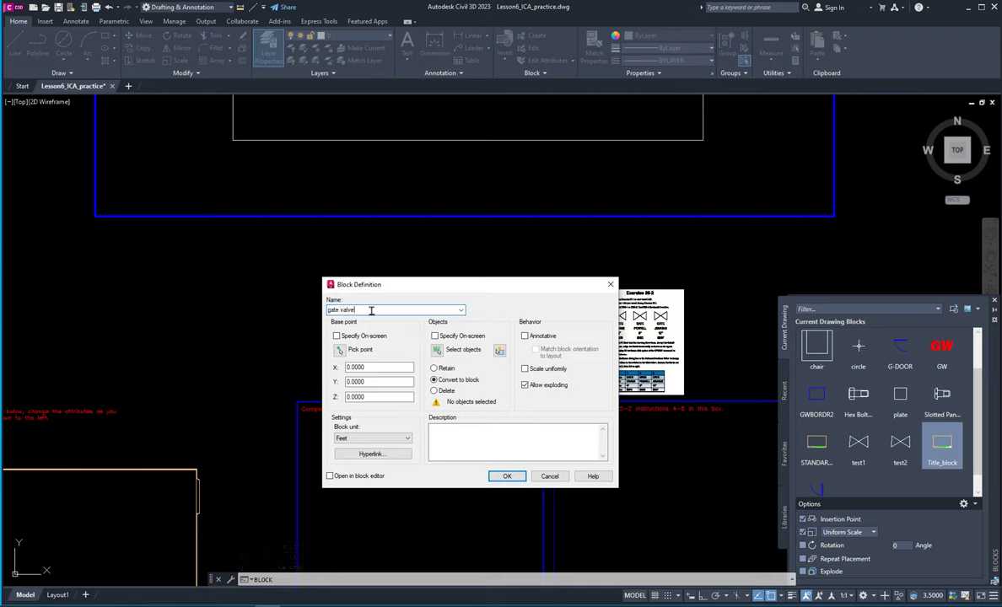
{"action": "left_click", "coordinate": [339, 350]}
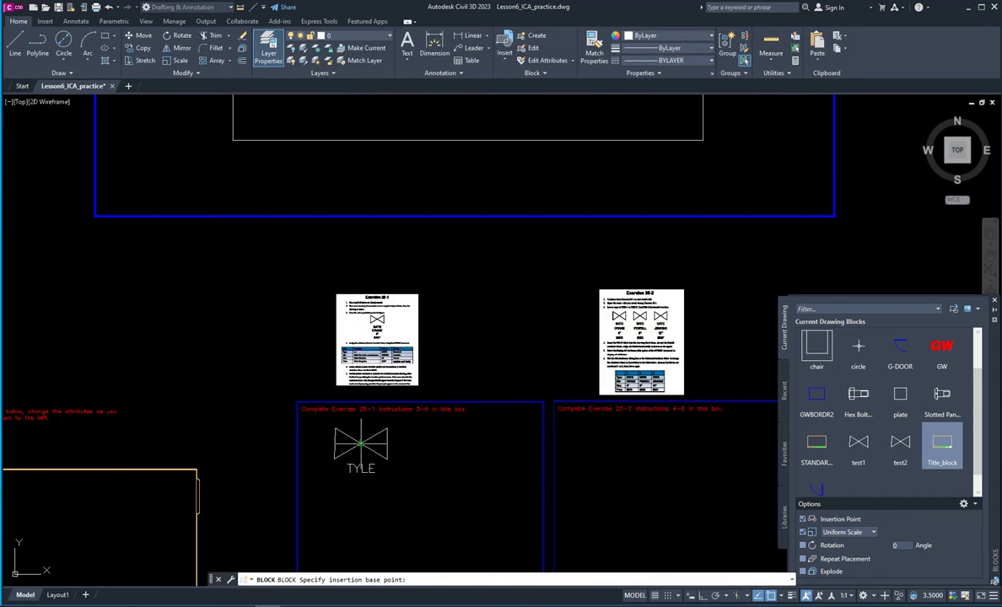
{"action": "left_click", "coordinate": [360, 443]}
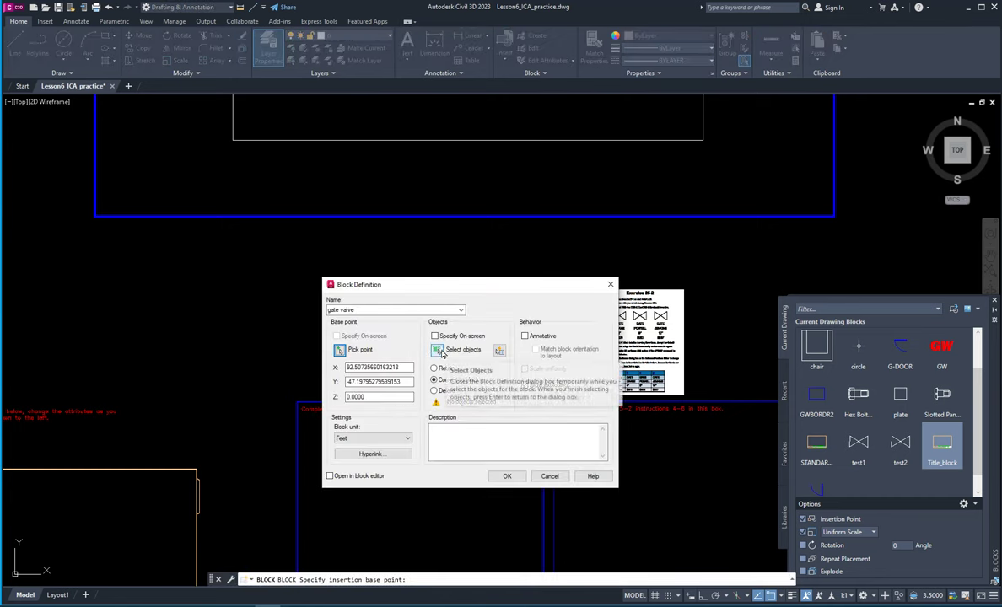
{"action": "left_click", "coordinate": [439, 350]}
{"action": "left_click_drag", "start_coordinate": [398, 423], "coordinate": [317, 490]}
{"action": "key", "text": "Return"}
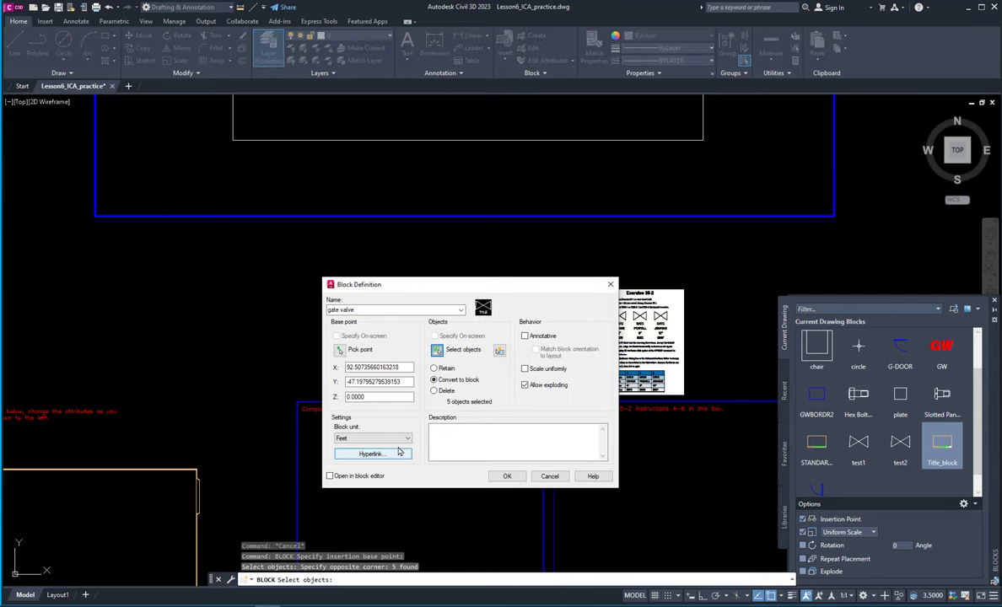
{"action": "left_click", "coordinate": [507, 477]}
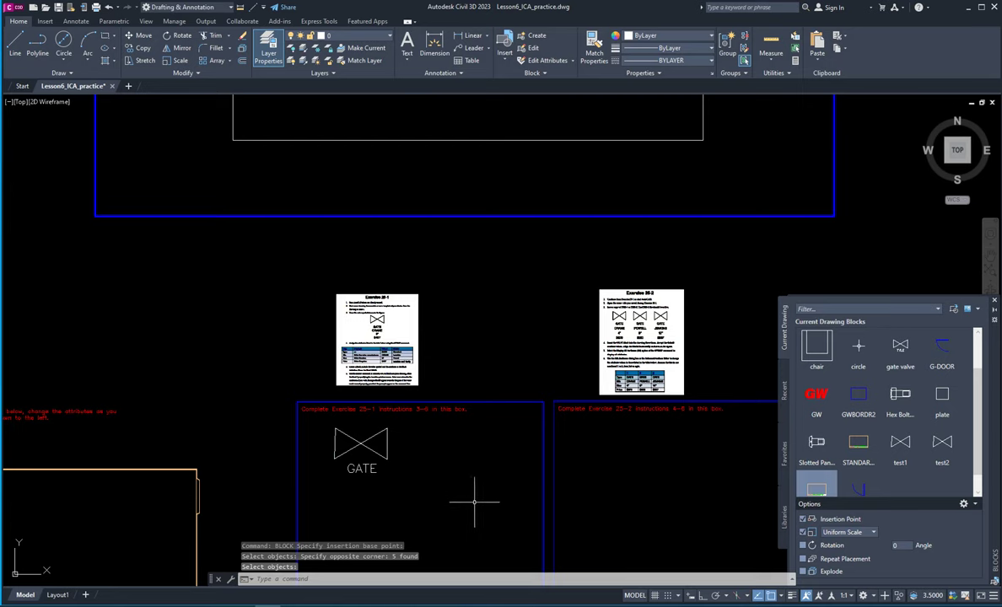
Step: Insert the gate valve block near the upper-left corner of the Exercise 25-2 box at scale factor 1
{"action": "middle_click_drag", "start_coordinate": [477, 503], "coordinate": [353, 464]}
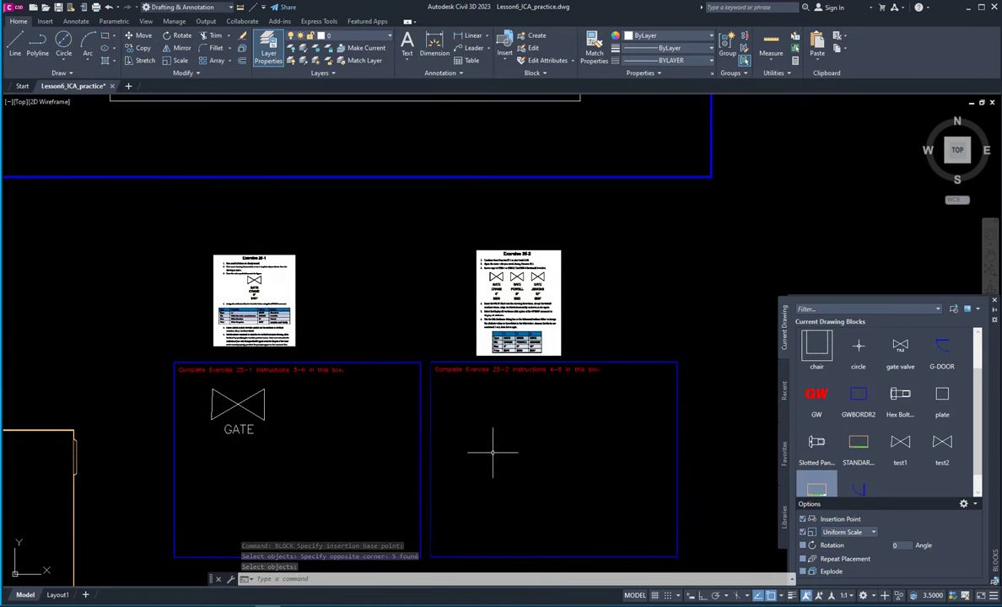
{"action": "type", "text": "insert"}
{"action": "key", "text": "Return"}
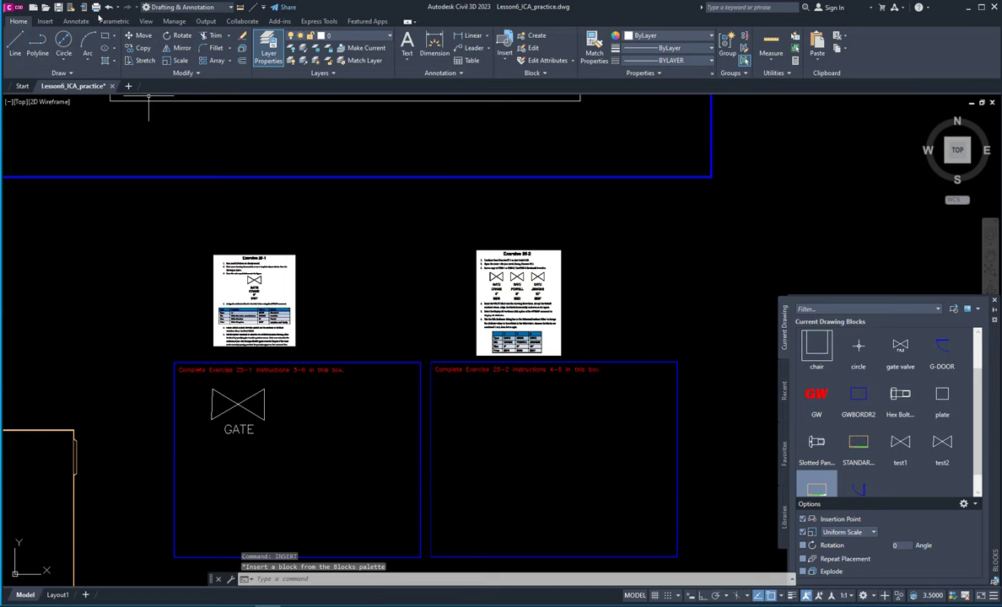
{"action": "left_click", "coordinate": [44, 21]}
{"action": "left_click", "coordinate": [15, 44]}
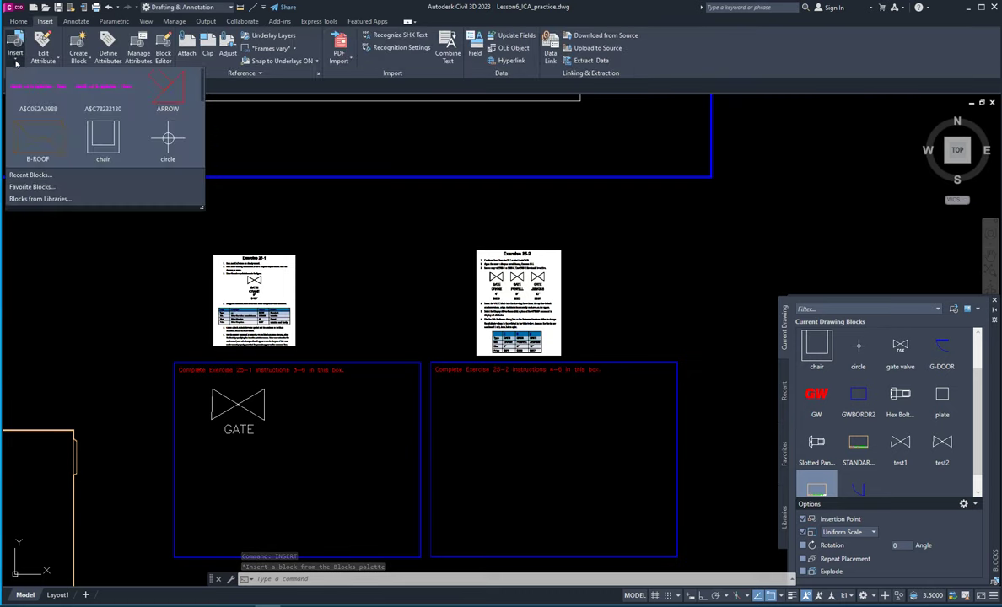
{"action": "left_click", "coordinate": [25, 174]}
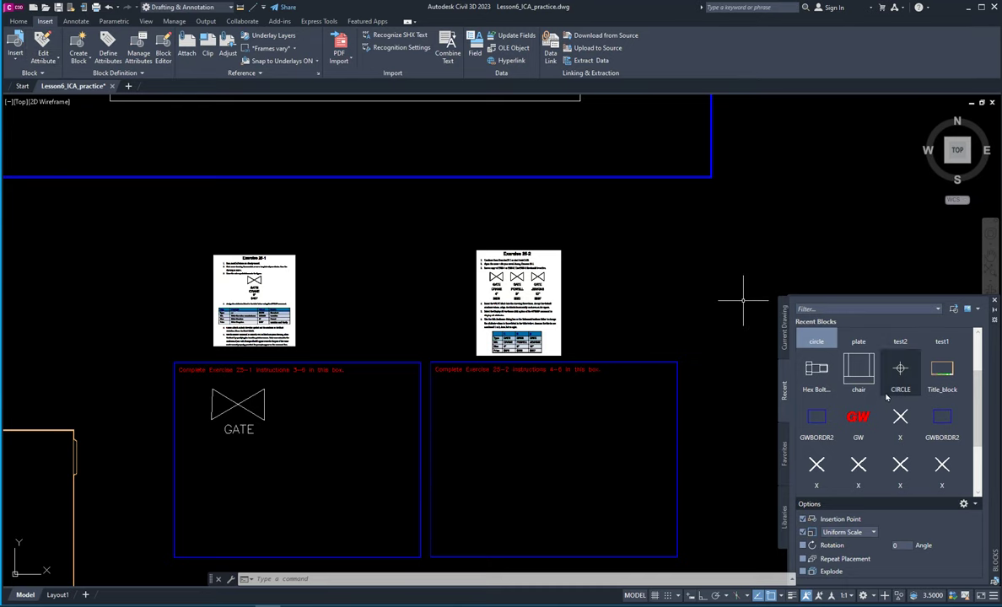
{"action": "scroll", "coordinate": [891, 397], "scroll_direction": "up", "scroll_amount": 2}
{"action": "left_click", "coordinate": [815, 354]}
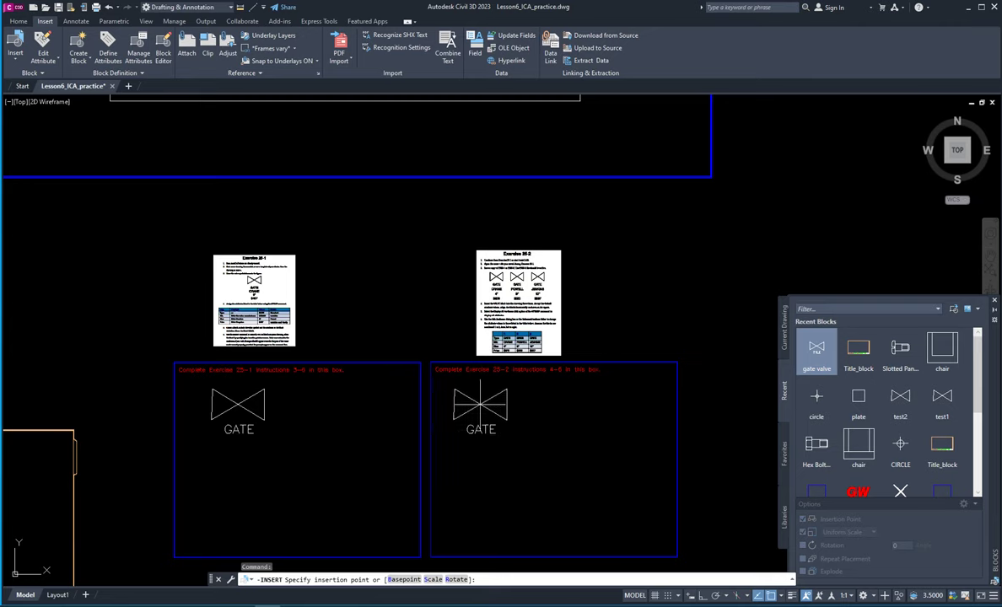
{"action": "left_click", "coordinate": [480, 404]}
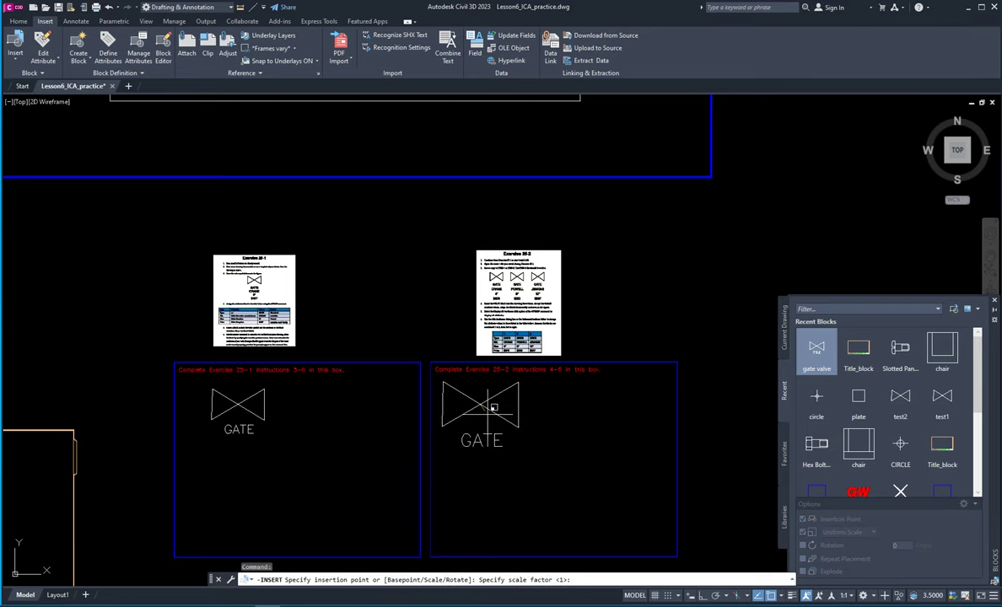
{"action": "key", "text": "Return"}
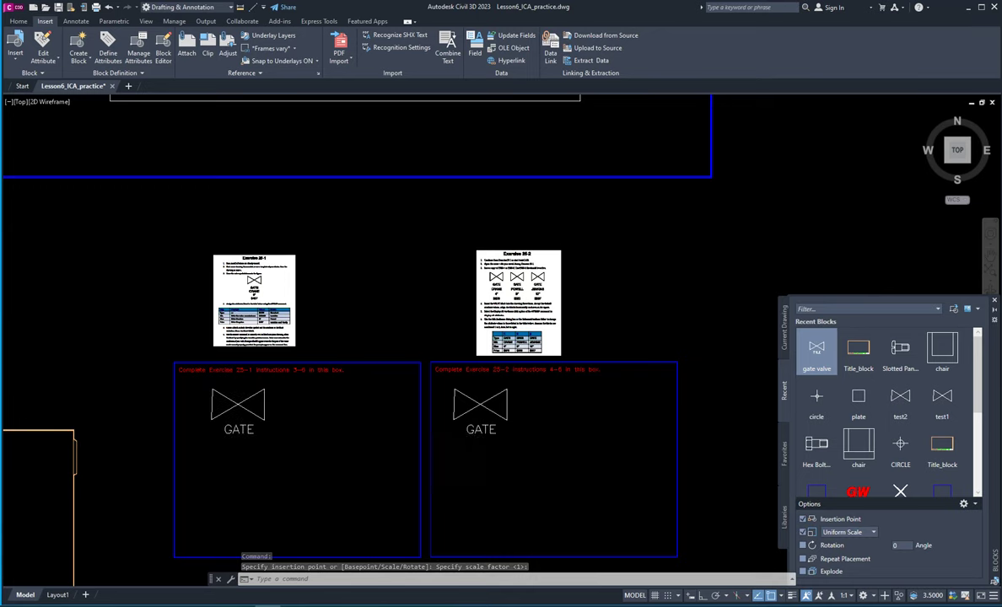
Step: Inspect the inserted gate valve in the Block Editor, close it discarding changes, and read the Exercise 25-2 instructions
{"action": "scroll", "coordinate": [498, 447], "scroll_direction": "up", "scroll_amount": 3}
{"action": "scroll", "coordinate": [474, 417], "scroll_direction": "down", "scroll_amount": 3}
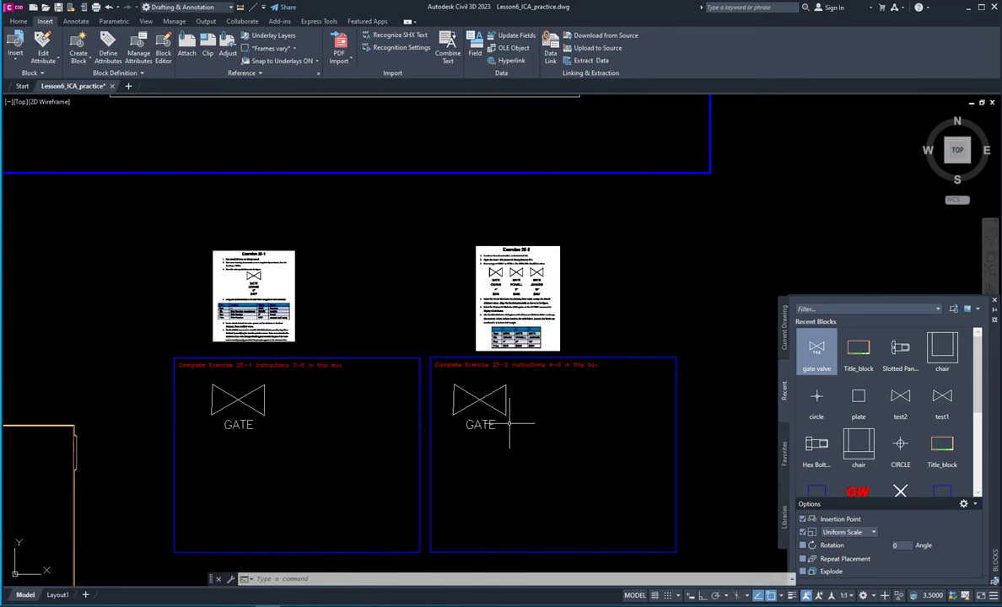
{"action": "scroll", "coordinate": [477, 424], "scroll_direction": "up", "scroll_amount": 2}
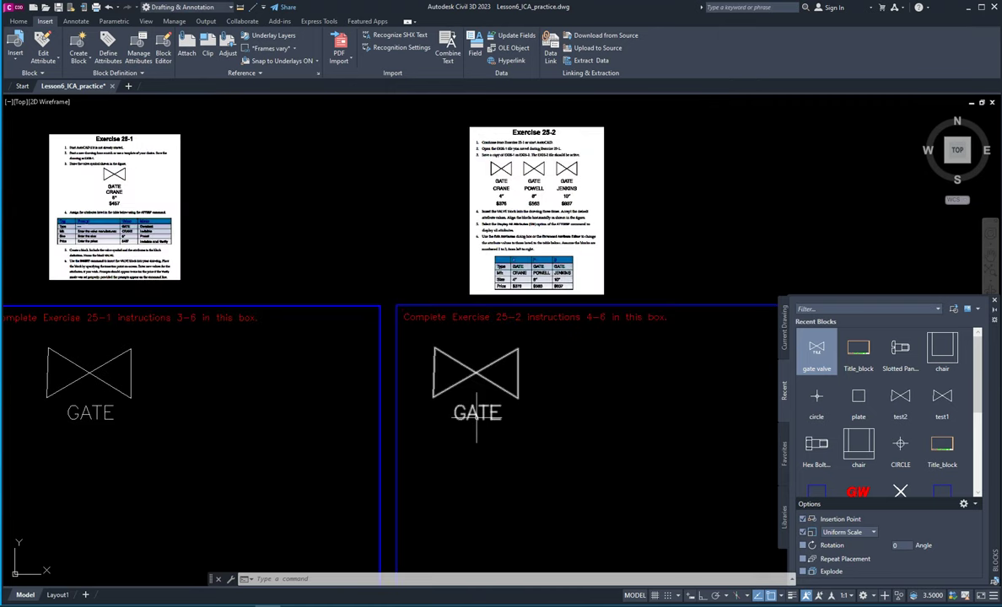
{"action": "double_click", "coordinate": [475, 412]}
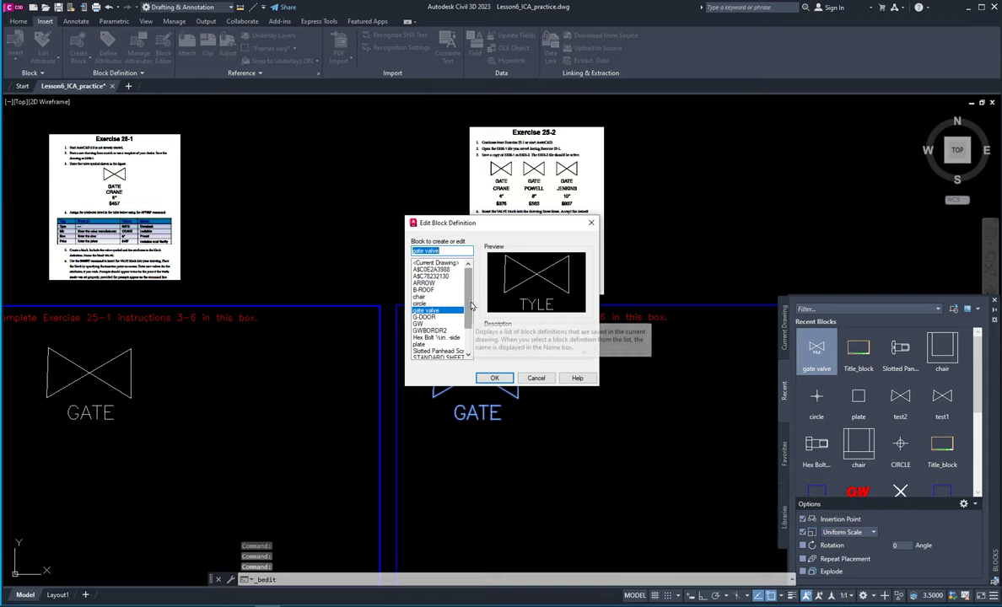
{"action": "left_click", "coordinate": [494, 377]}
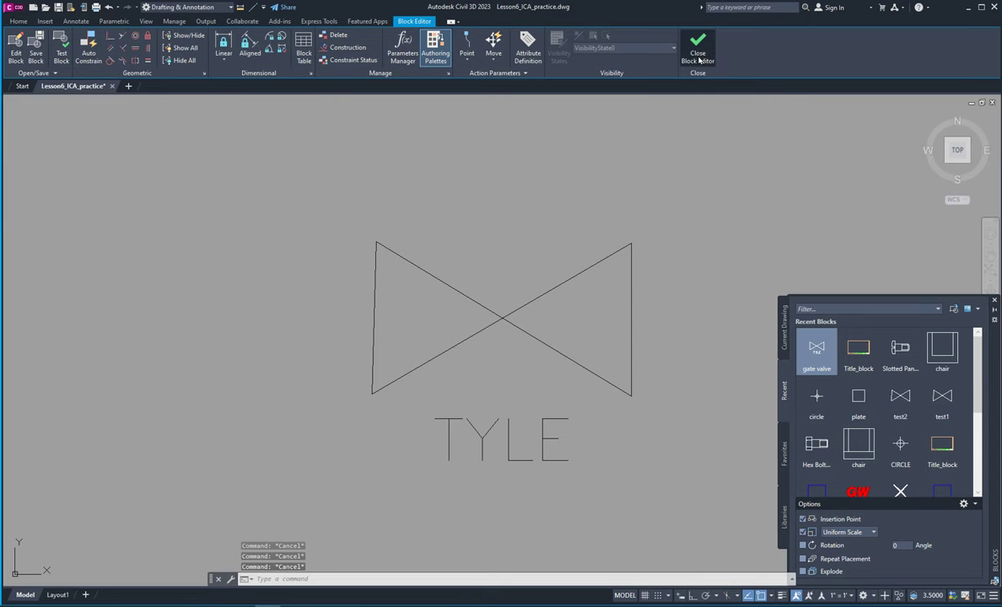
{"action": "left_click", "coordinate": [697, 46]}
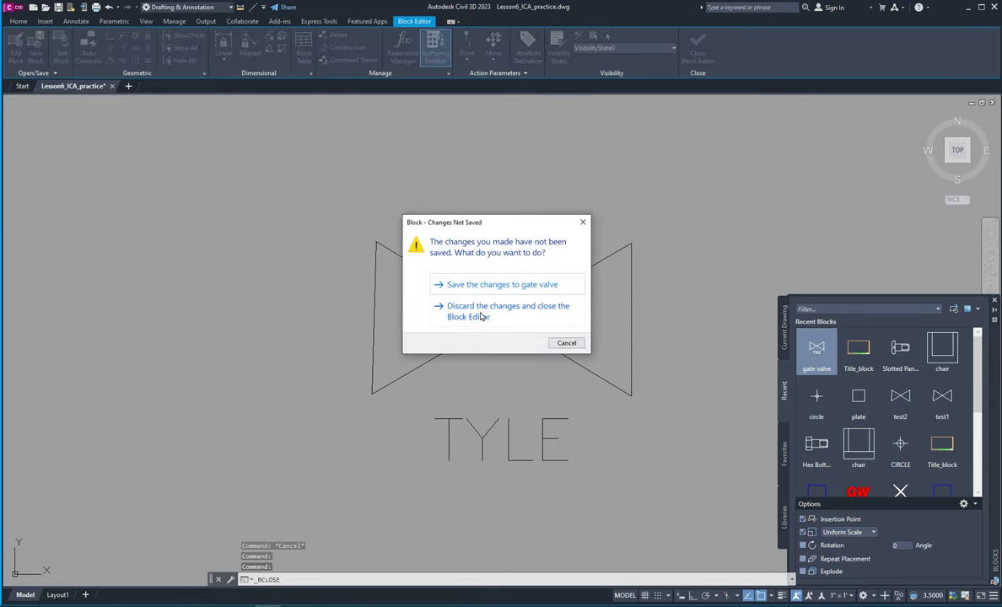
{"action": "left_click", "coordinate": [481, 317]}
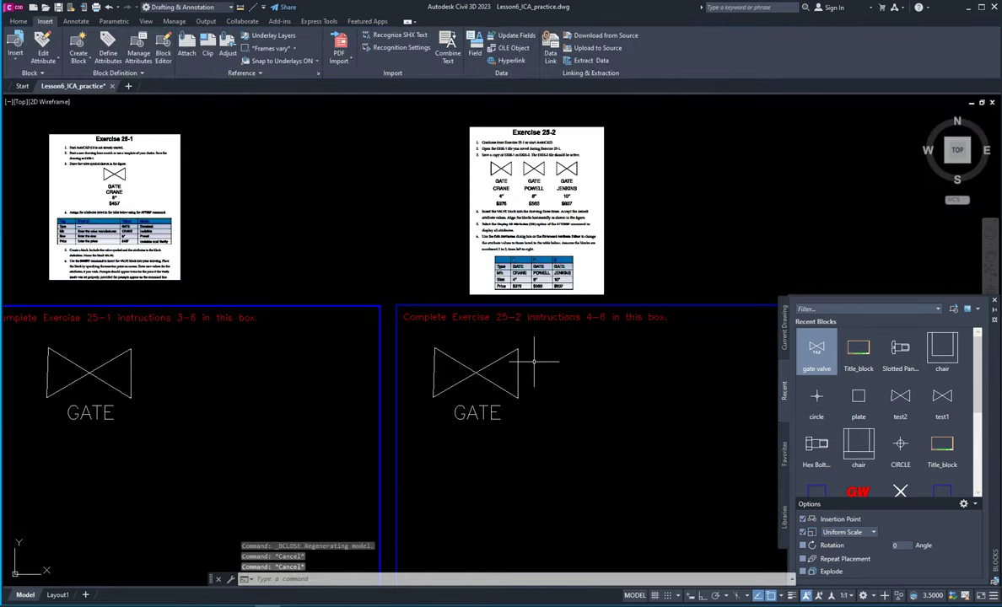
{"action": "scroll", "coordinate": [508, 218], "scroll_direction": "up", "scroll_amount": 4}
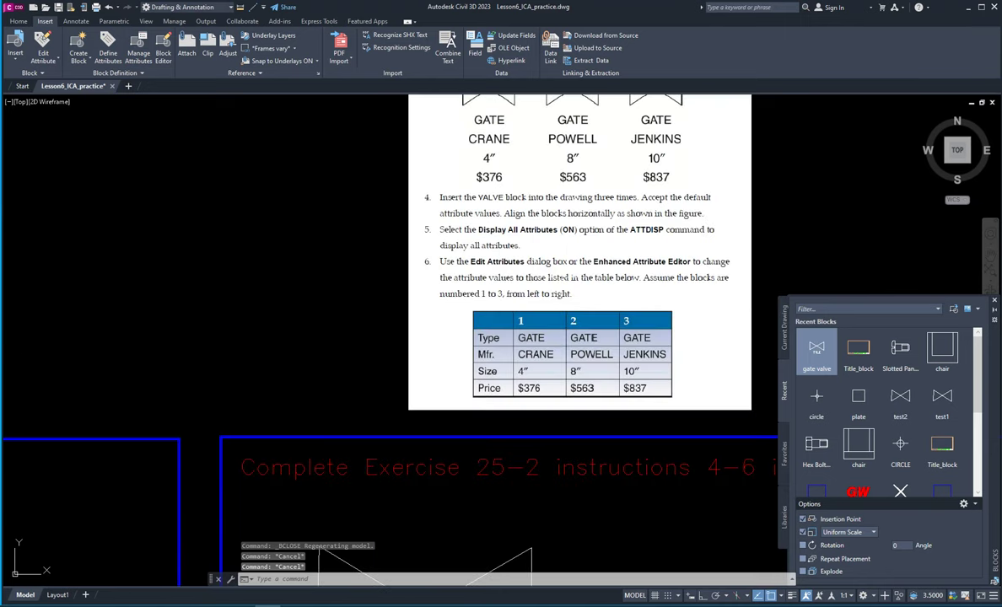
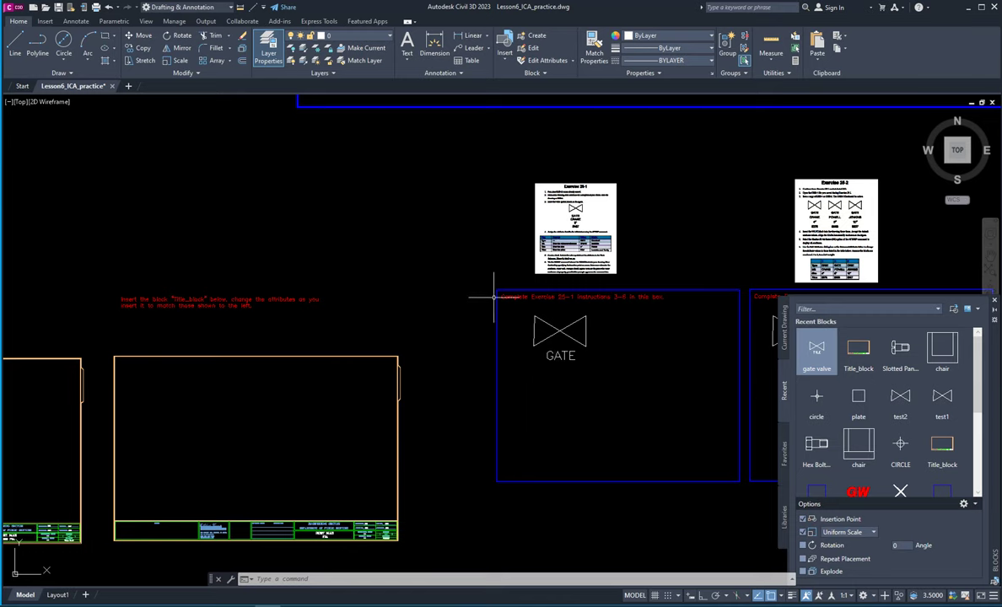
Step: Define an invisible, non-constant attribute with tag Mfg and place it below the GATE label of the Exercise 25-1 valve
{"action": "type", "text": "ATTD"}
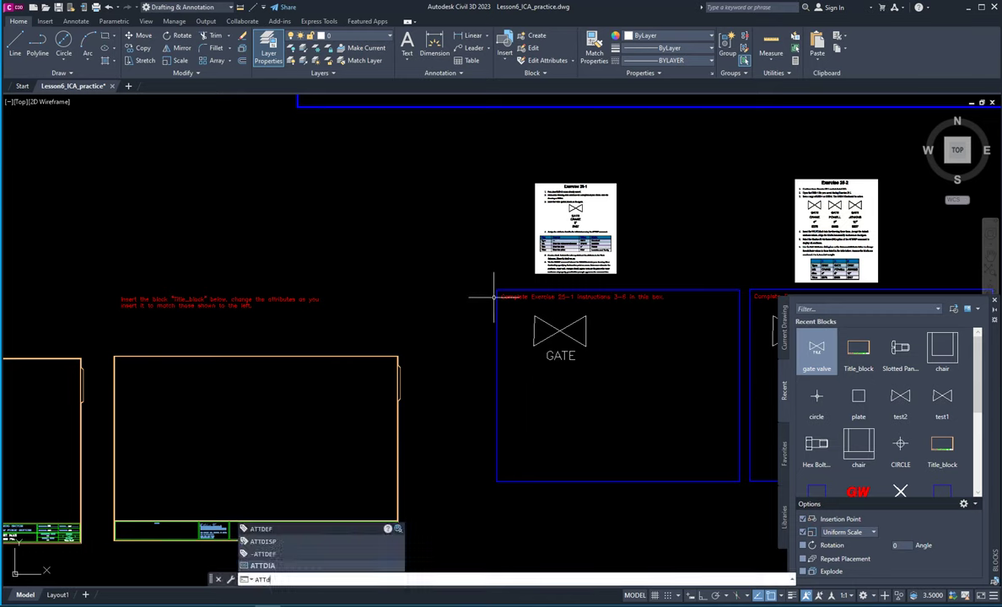
{"action": "type", "text": "ef"}
{"action": "key", "text": "Return"}
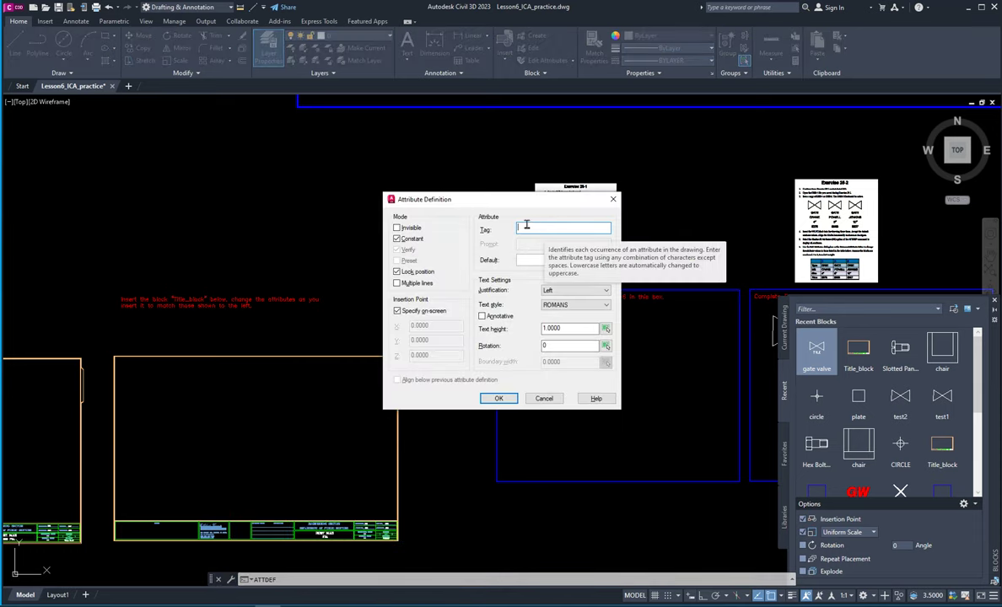
{"action": "left_click_drag", "start_coordinate": [523, 201], "coordinate": [430, 213]}
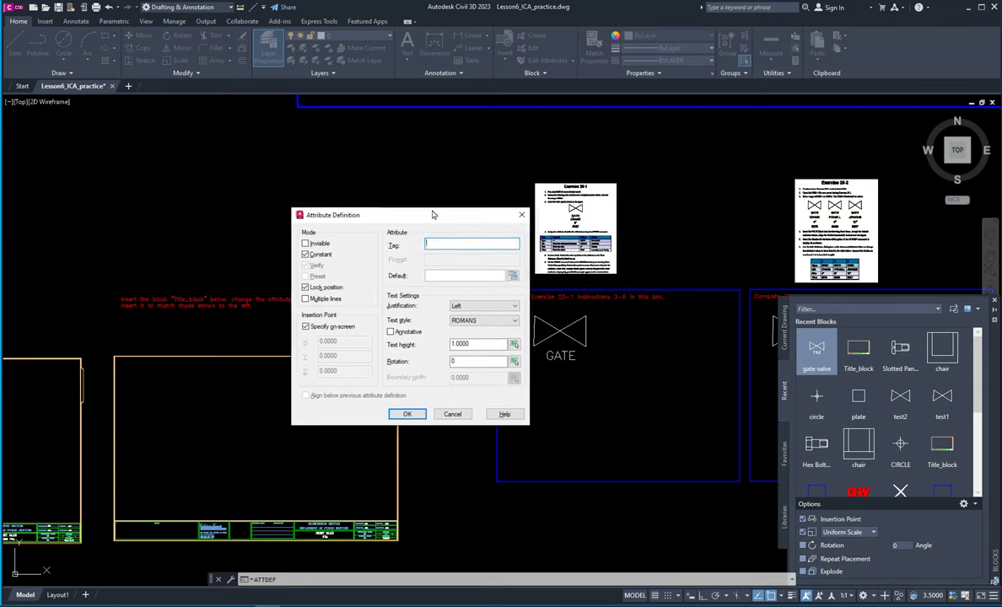
{"action": "left_click", "coordinate": [307, 256]}
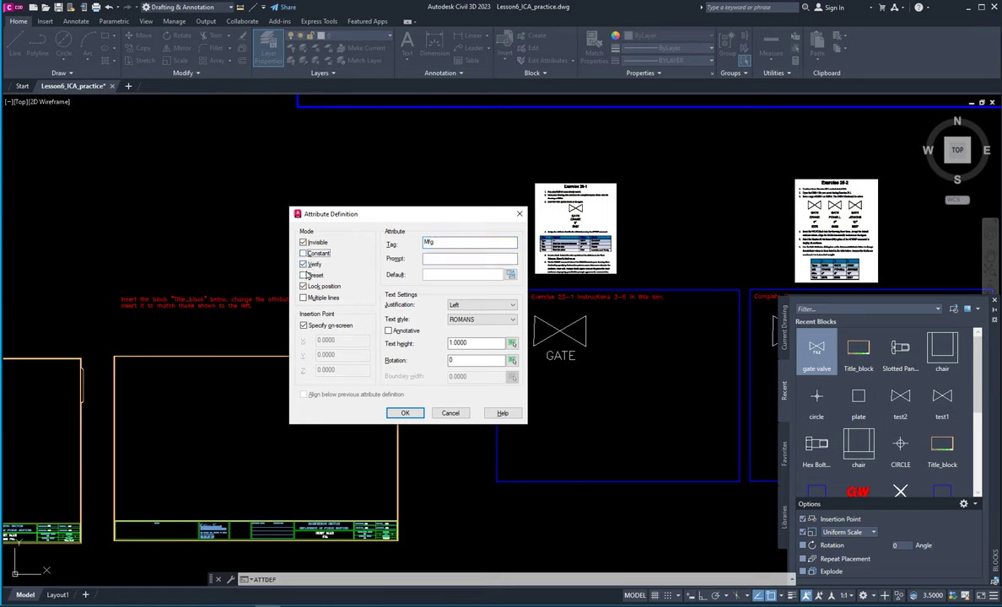
{"action": "left_click", "coordinate": [455, 275]}
{"action": "left_click", "coordinate": [403, 412]}
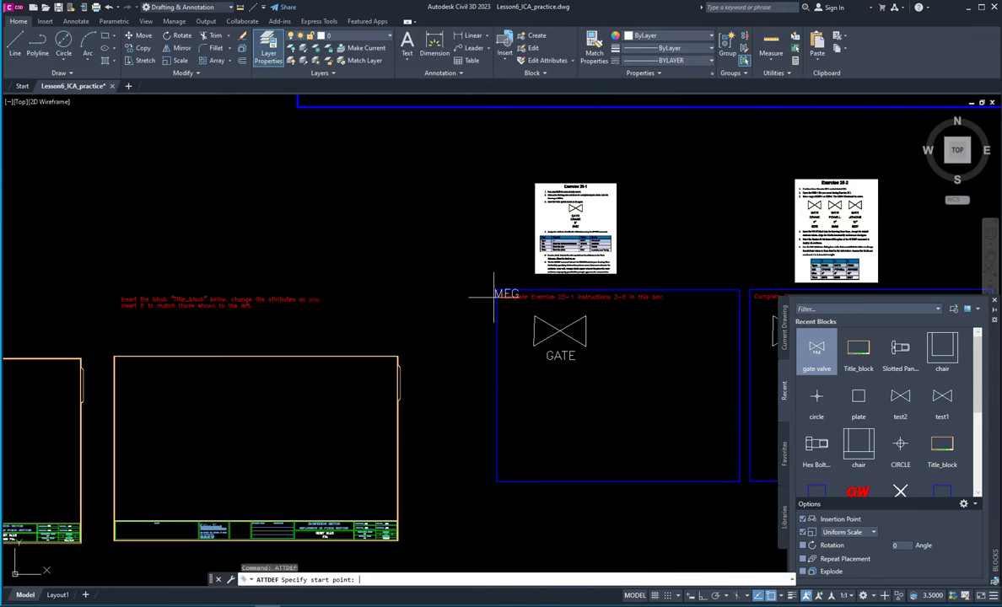
{"action": "scroll", "coordinate": [557, 374], "scroll_direction": "up", "scroll_amount": 2}
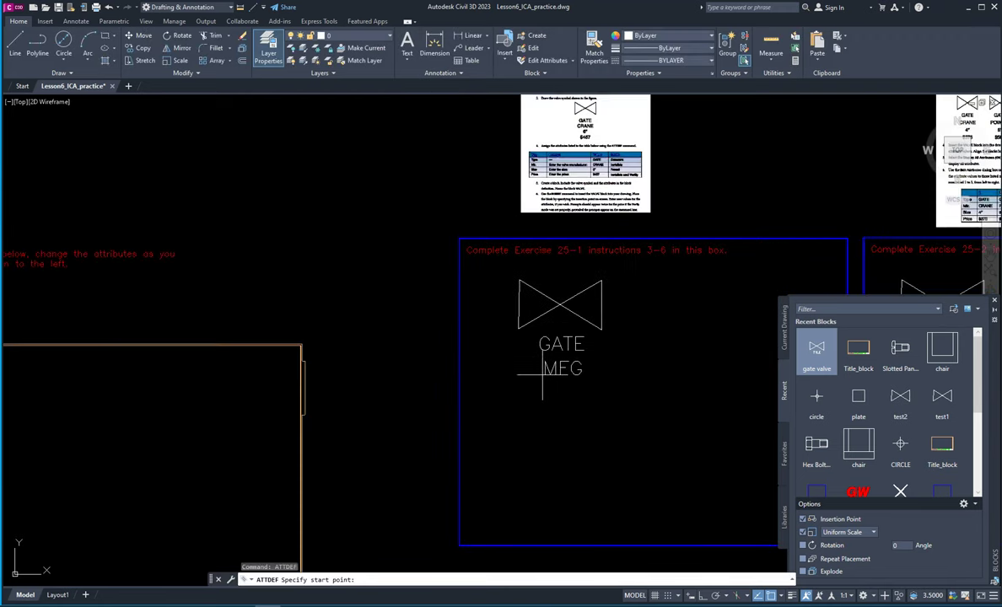
{"action": "left_click", "coordinate": [542, 376]}
{"action": "key", "text": "Escape"}
{"action": "key", "text": "Escape"}
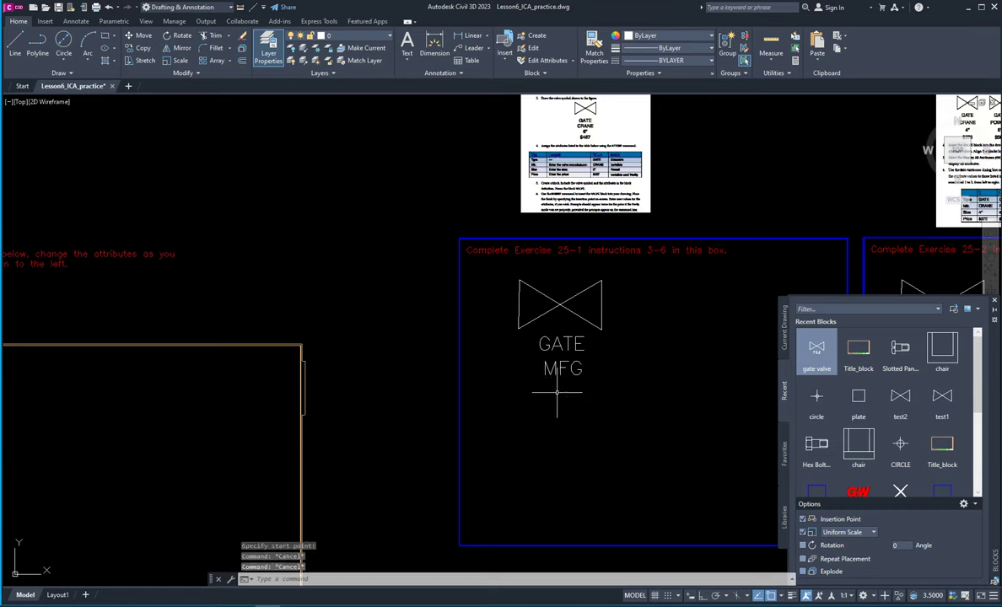
Step: Try to redefine the gate valve block from the Exercise 25-1 valve and its Mfg attribute, with the base point at the bow-tie's centre crossing
{"action": "type", "text": "BLOCK"}
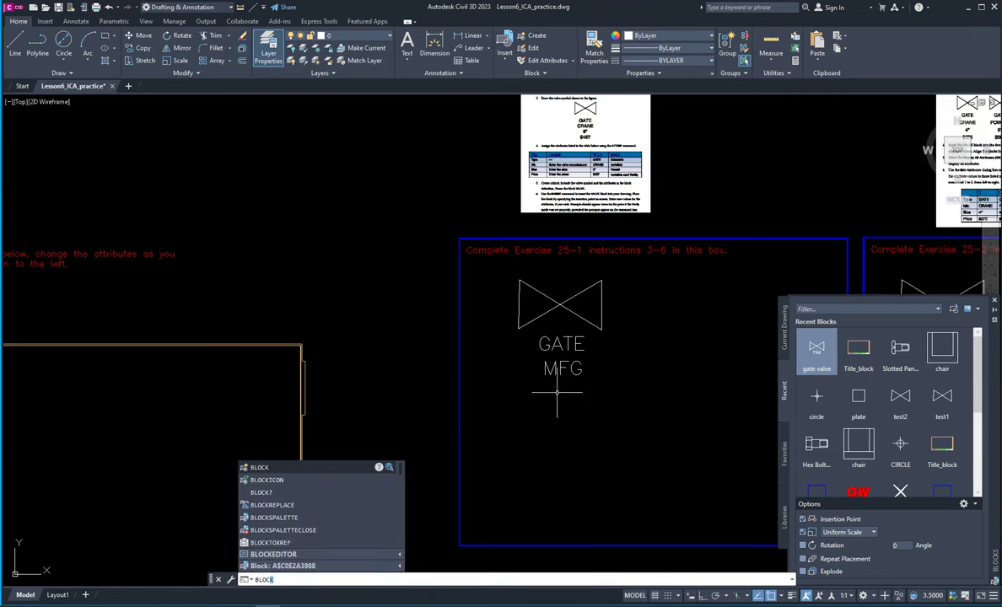
{"action": "key", "text": "Return"}
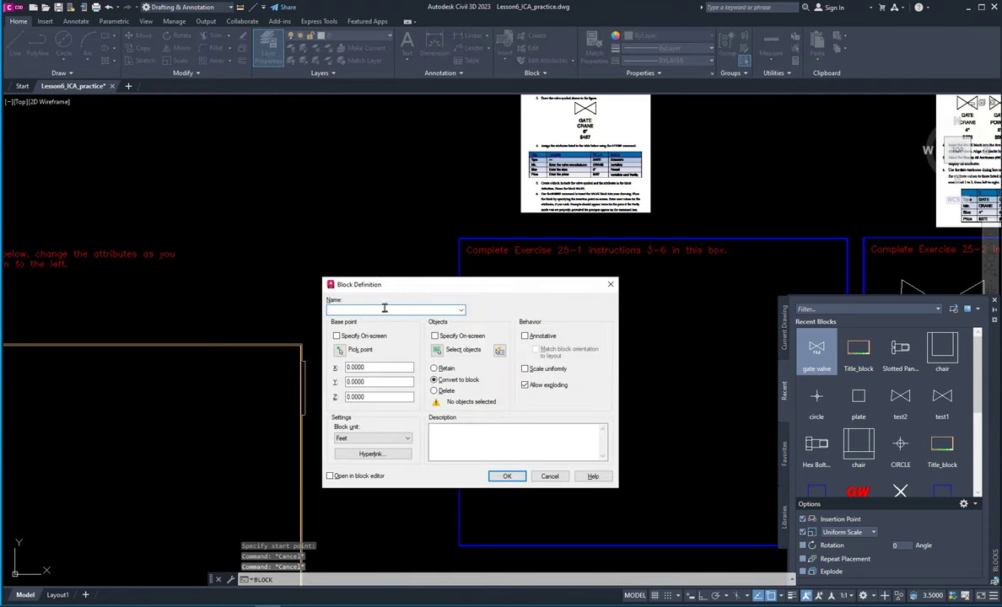
{"action": "left_click", "coordinate": [460, 309]}
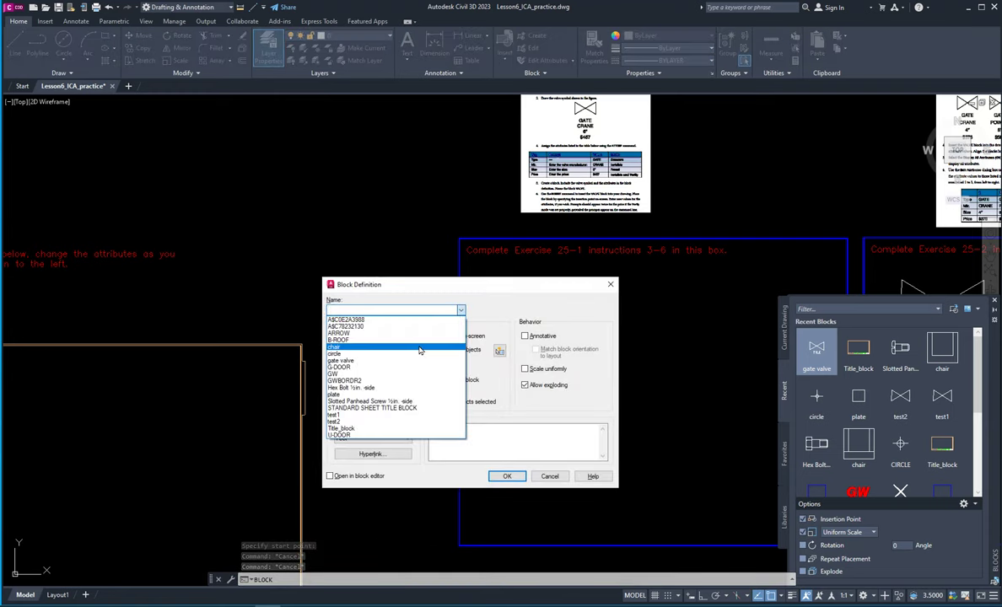
{"action": "left_click", "coordinate": [371, 360]}
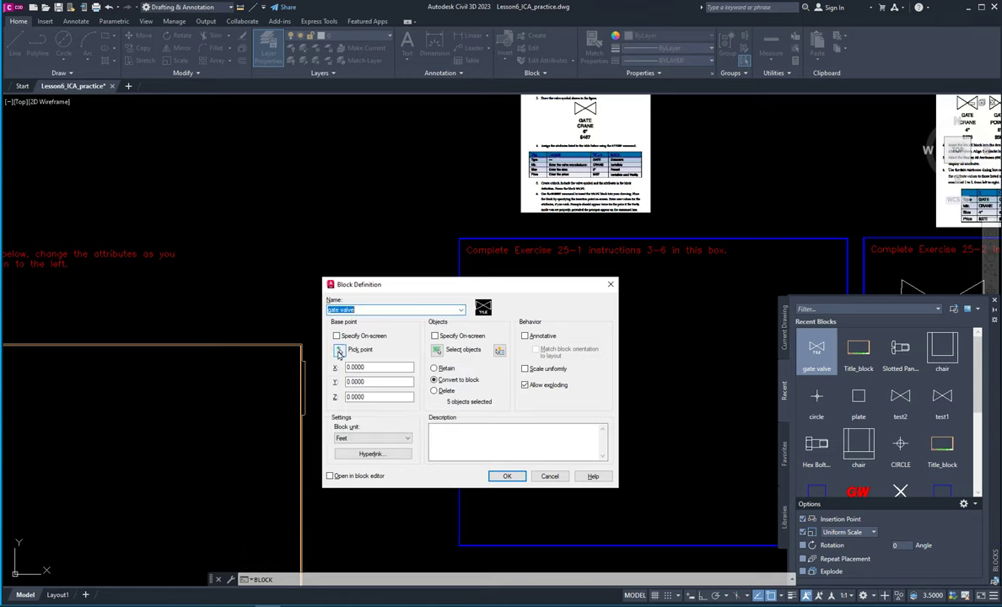
{"action": "left_click", "coordinate": [339, 350]}
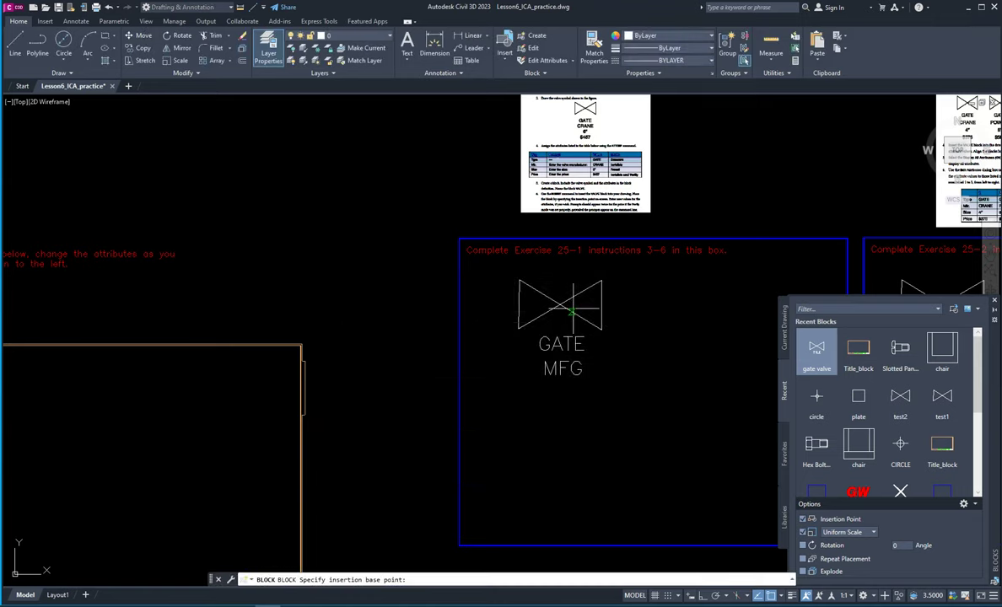
{"action": "left_click", "coordinate": [560, 305]}
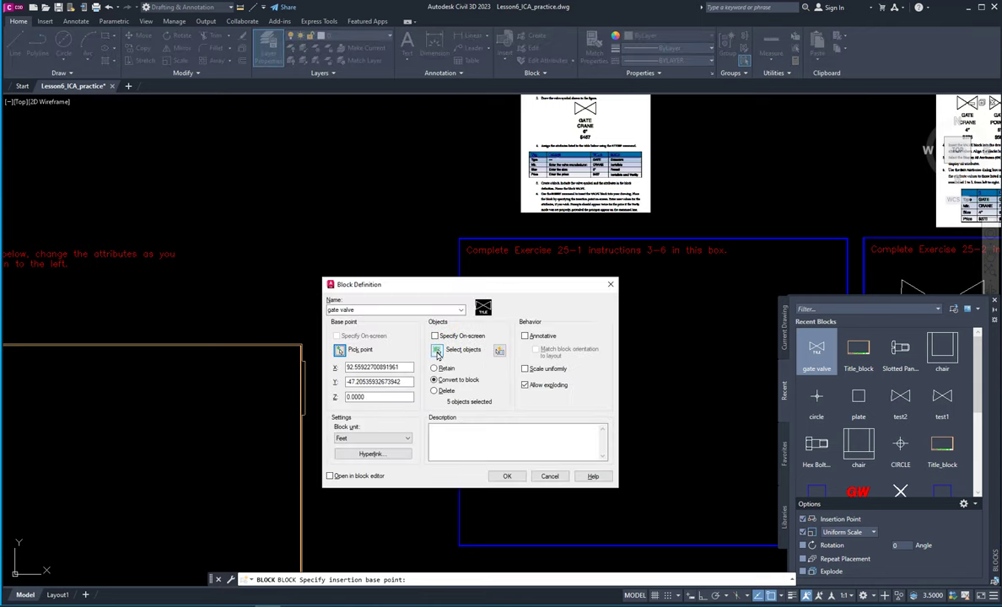
{"action": "left_click", "coordinate": [437, 349]}
{"action": "mouse_move", "coordinate": [632, 268]}
{"action": "left_mouse_down"}
{"action": "mouse_move", "coordinate": [459, 402]}
{"action": "mouse_move", "coordinate": [493, 403]}
{"action": "left_mouse_up"}
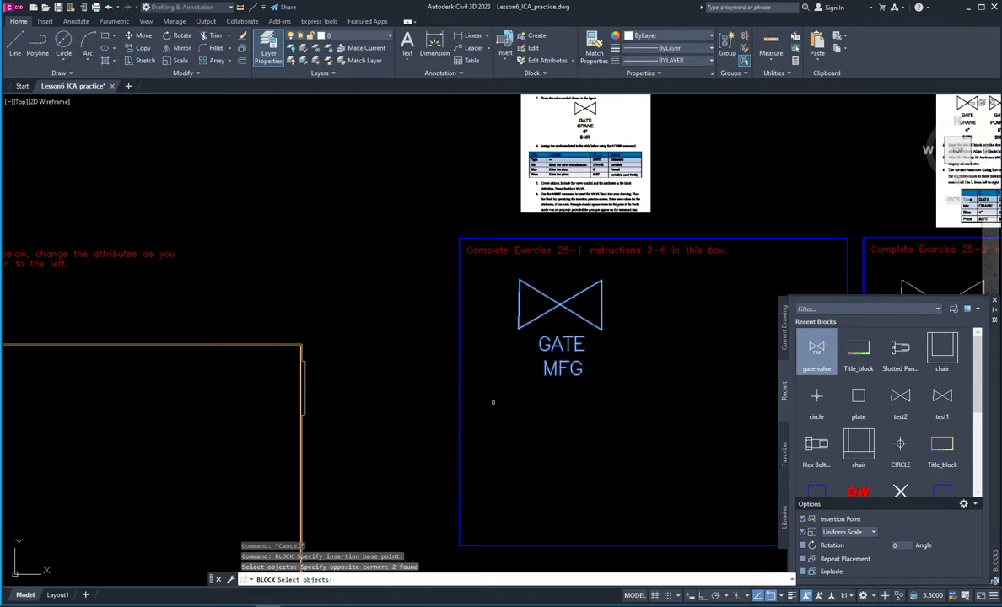
{"action": "key", "text": "Return"}
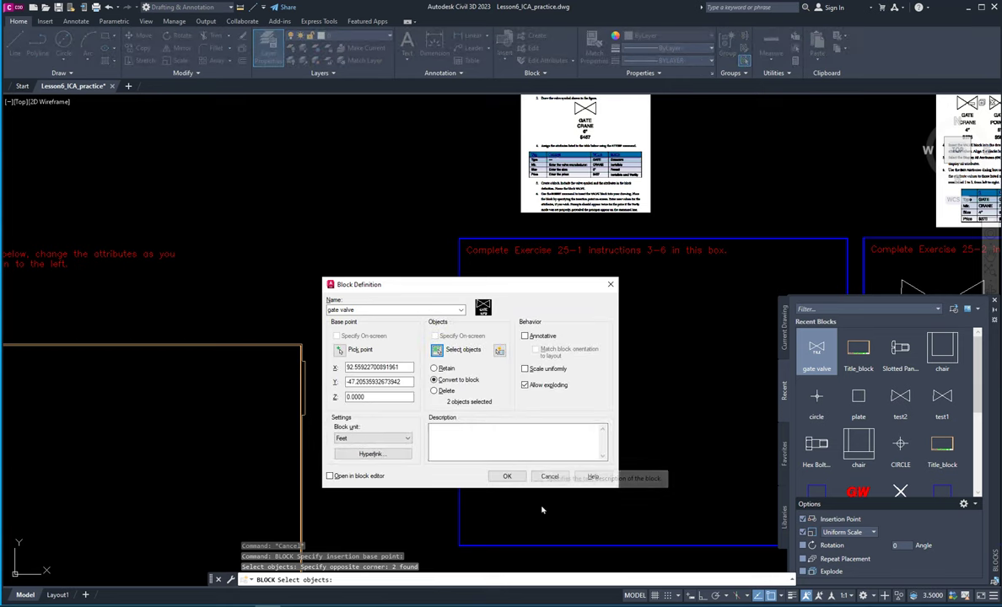
{"action": "left_click", "coordinate": [509, 477]}
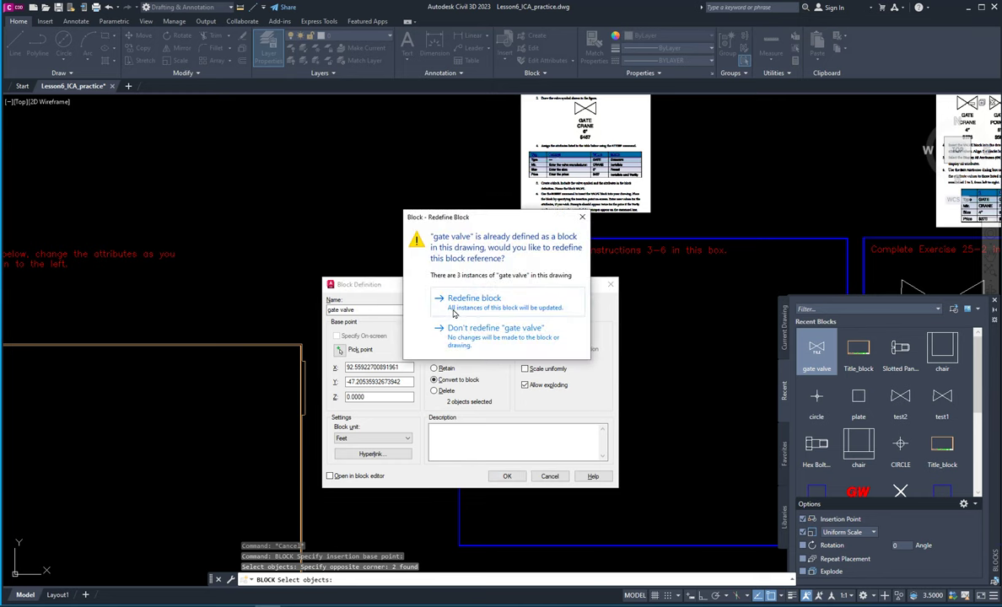
{"action": "left_click", "coordinate": [453, 312]}
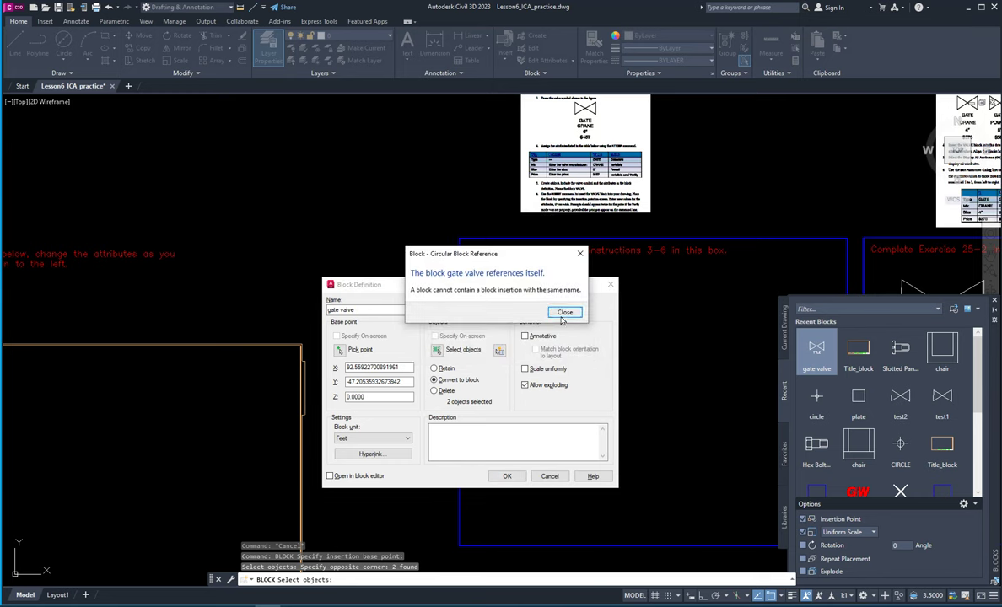
{"action": "left_click", "coordinate": [566, 313]}
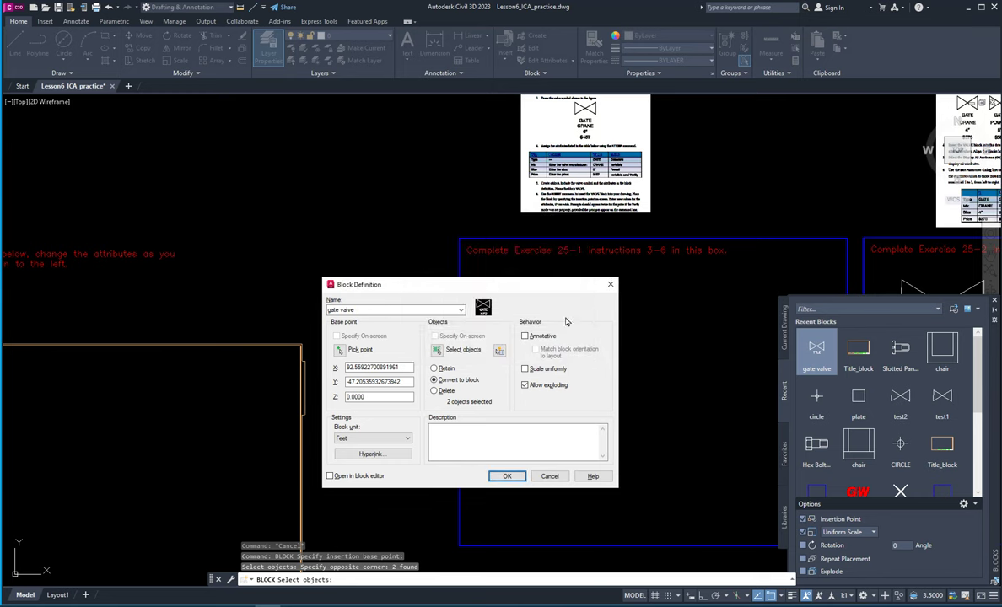
{"action": "left_click", "coordinate": [549, 476]}
{"action": "key", "text": "Escape"}
{"action": "key", "text": "Escape"}
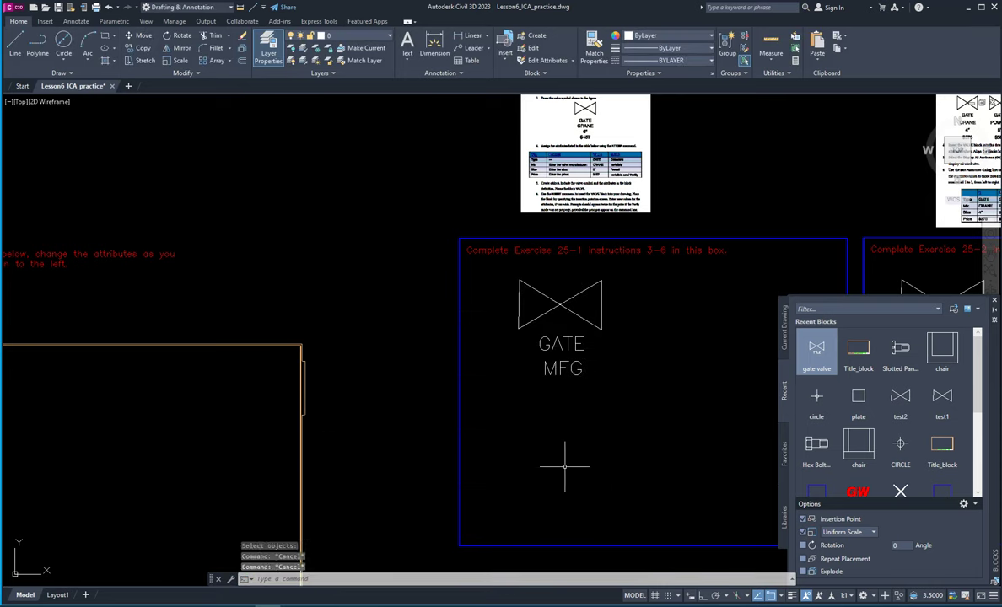
Step: Explode the gate valve block in the Exercise 25-1 box into its lines and attribute definition
{"action": "type", "text": "explode"}
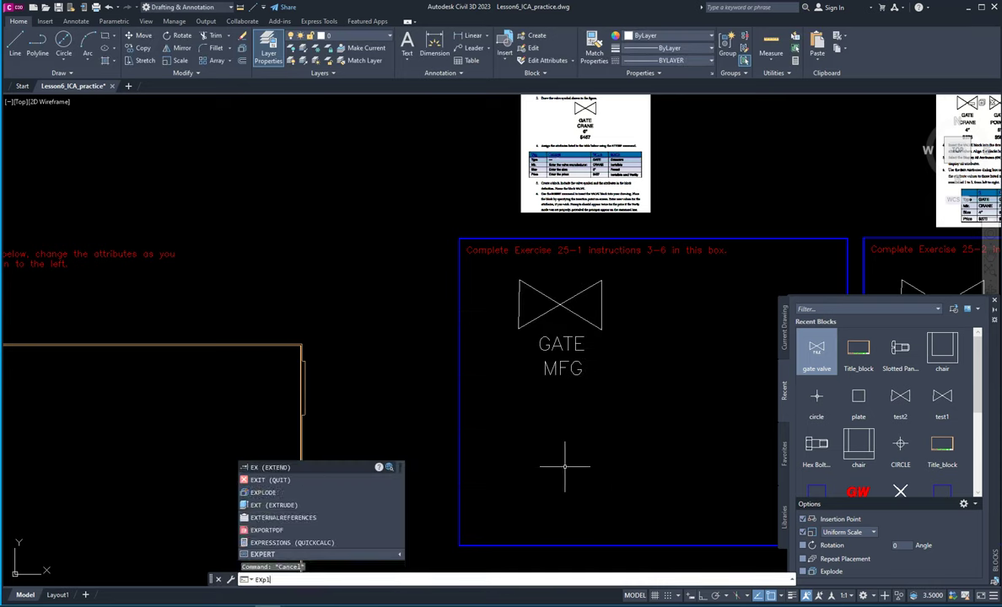
{"action": "key", "text": "Return"}
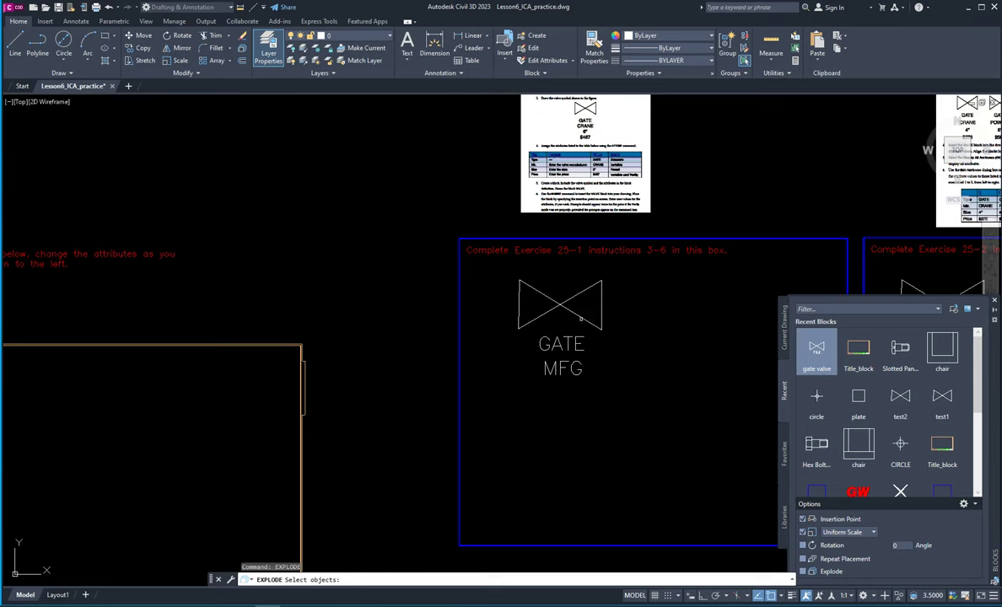
{"action": "left_click", "coordinate": [581, 318]}
{"action": "key", "text": "Return"}
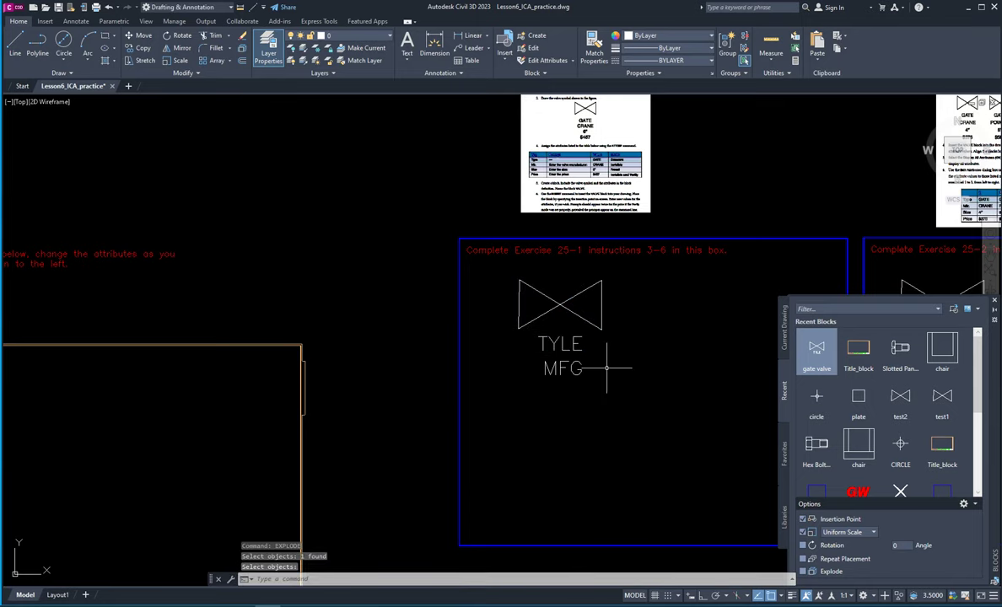
{"action": "key", "text": "Escape"}
{"action": "key", "text": "Escape"}
{"action": "key", "text": "Escape"}
Step: Redefine the gate valve block from the exploded valve and both attributes, with the base point just outside its upper-right corner, and enter Valpo for MFG
{"action": "scroll", "coordinate": [605, 367], "scroll_direction": "down", "scroll_amount": 2}
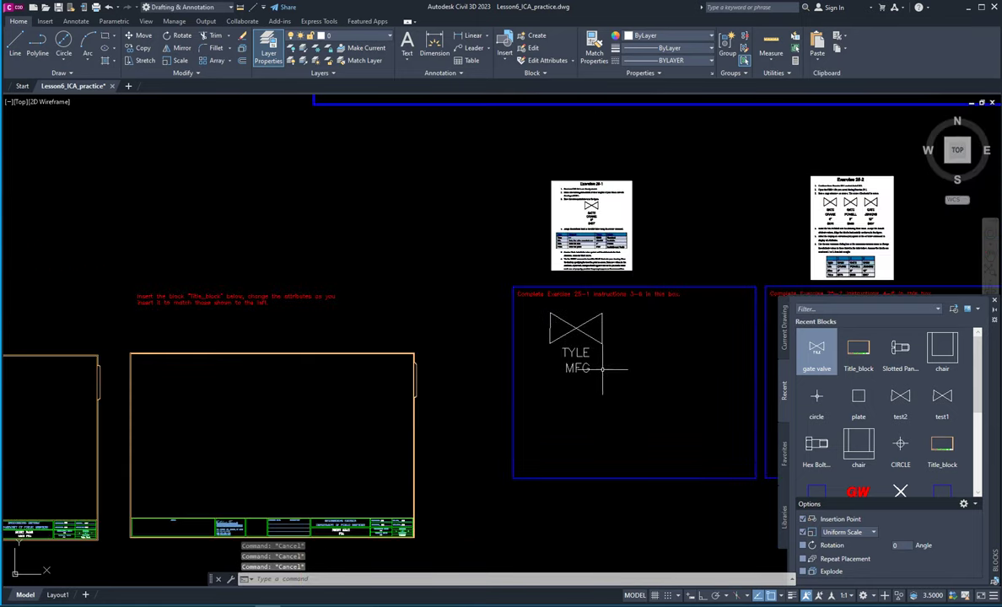
{"action": "scroll", "coordinate": [602, 354], "scroll_direction": "up", "scroll_amount": 2}
{"action": "mouse_move", "coordinate": [645, 365]}
{"action": "middle_mouse_down"}
{"action": "mouse_move", "coordinate": [464, 386]}
{"action": "mouse_move", "coordinate": [474, 417]}
{"action": "middle_mouse_up"}
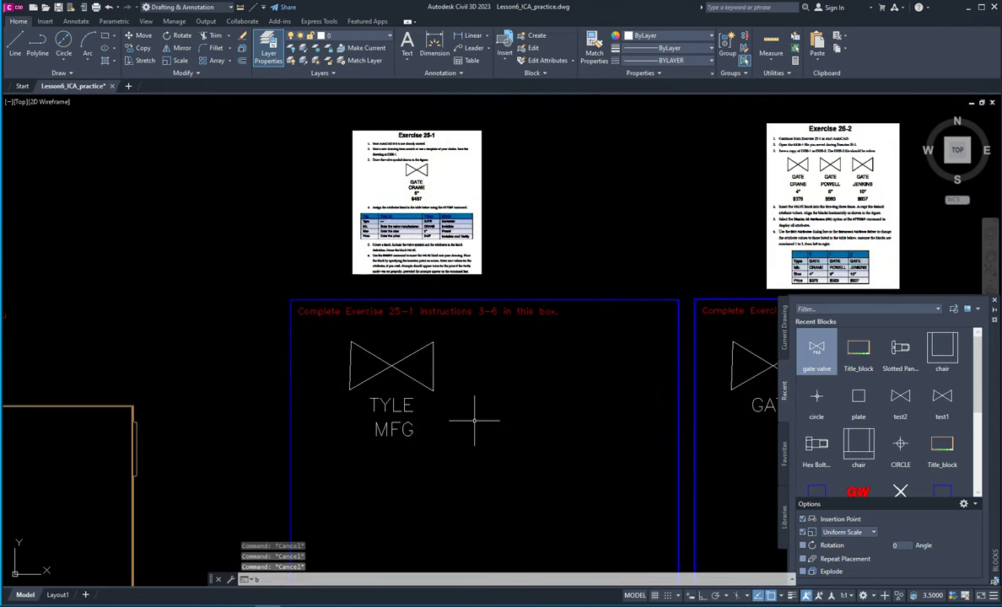
{"action": "type", "text": "b"}
{"action": "key", "text": "Return"}
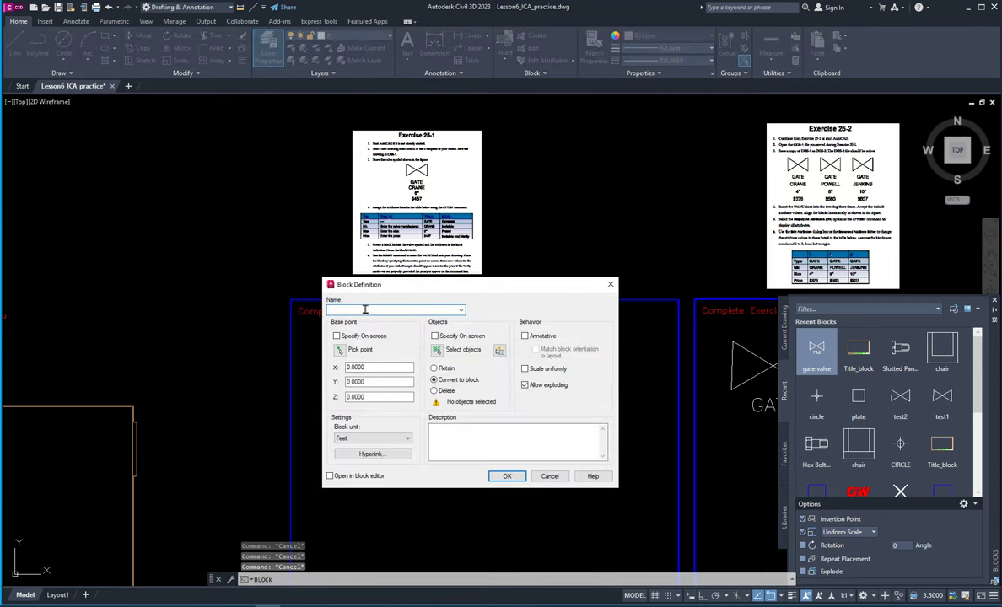
{"action": "type", "text": "gate valve"}
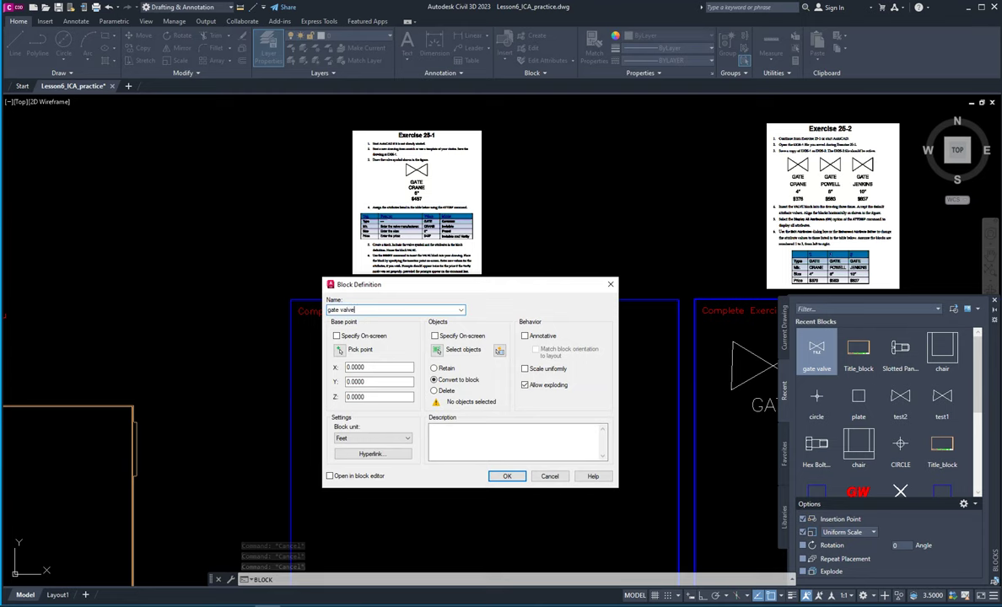
{"action": "left_click", "coordinate": [338, 350]}
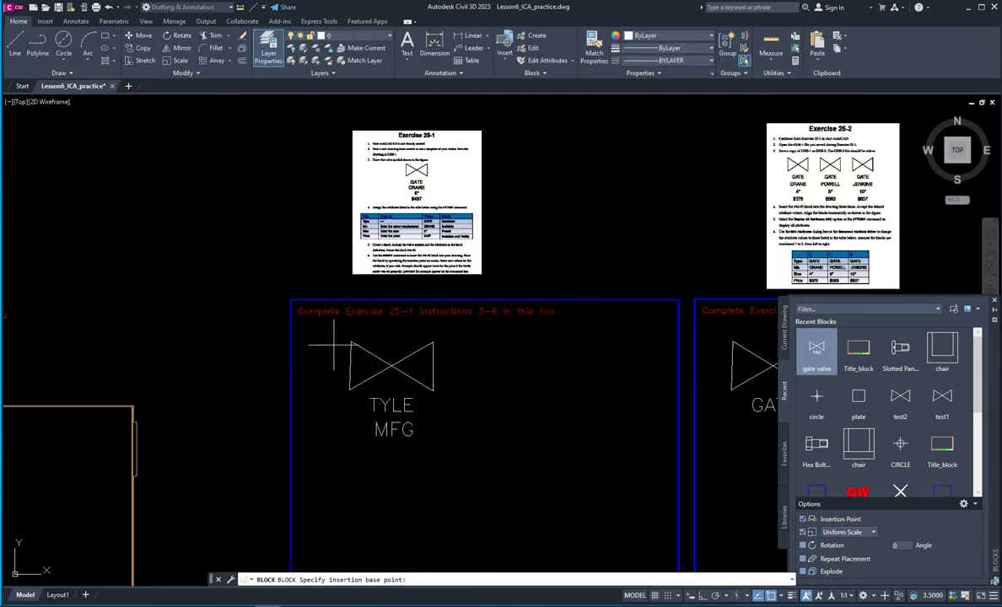
{"action": "left_click", "coordinate": [455, 335]}
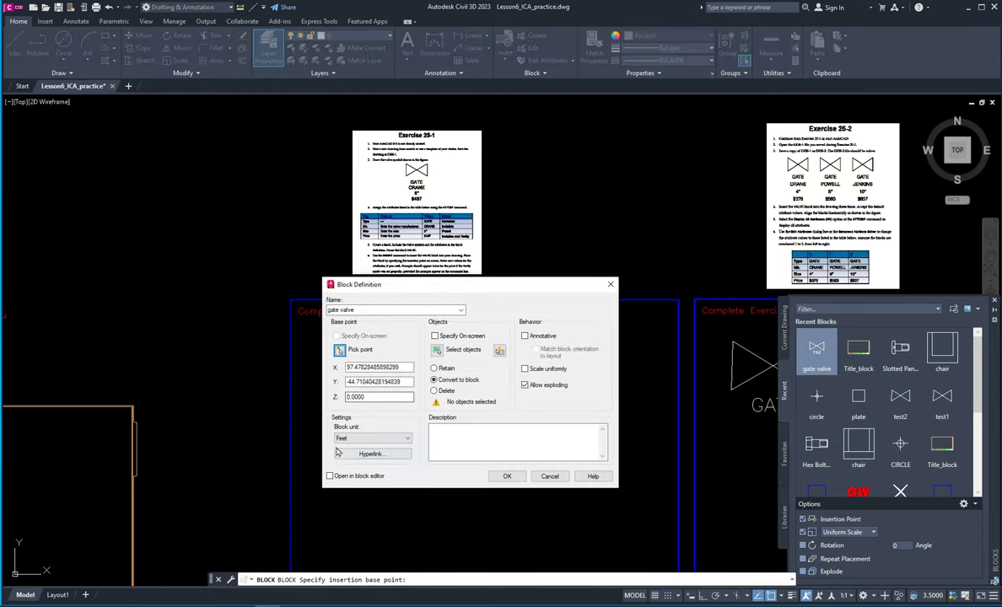
{"action": "left_click", "coordinate": [437, 350]}
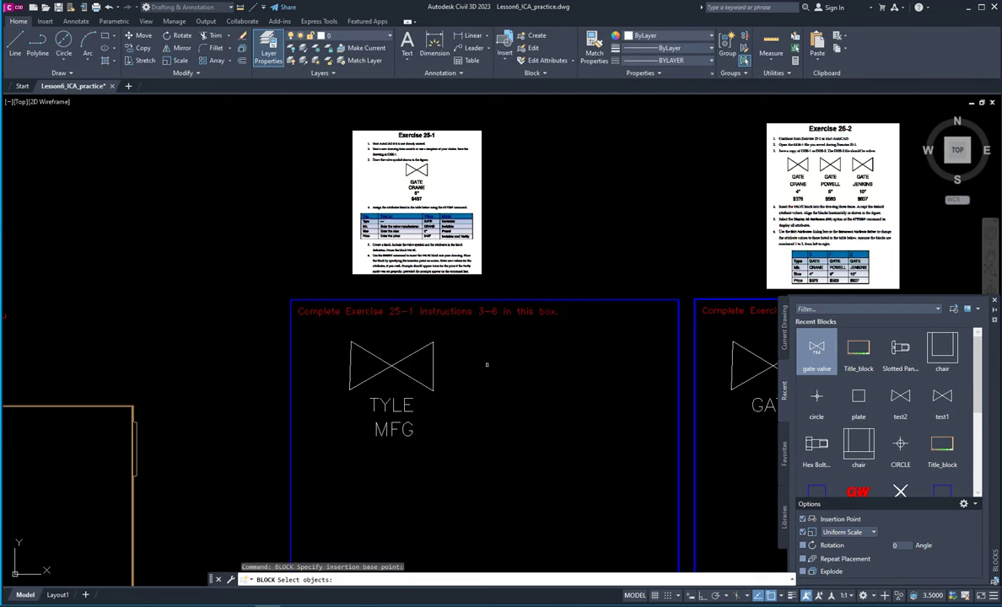
{"action": "left_click", "coordinate": [447, 332]}
{"action": "left_click", "coordinate": [333, 437]}
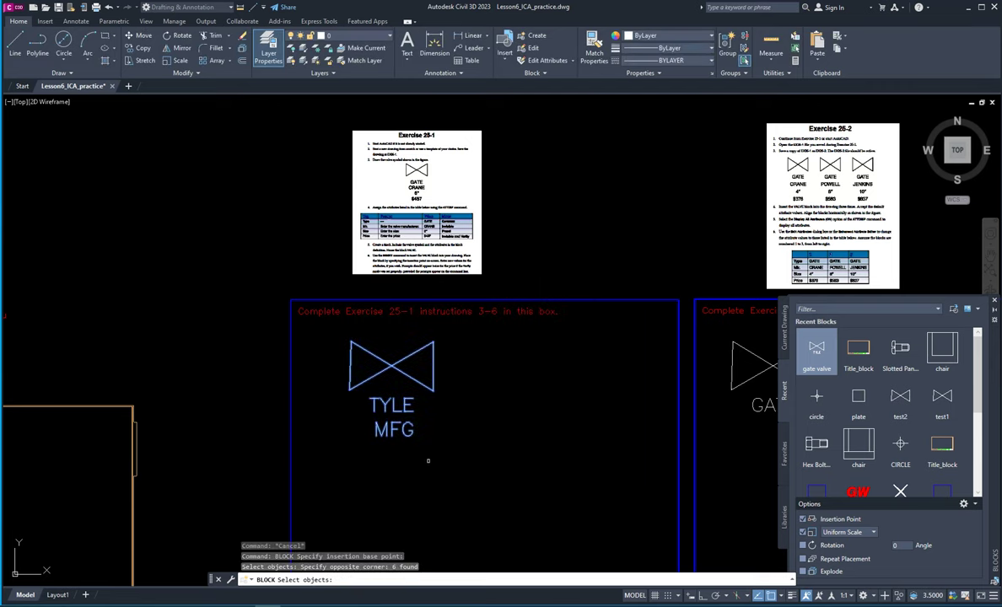
{"action": "key", "text": "Return"}
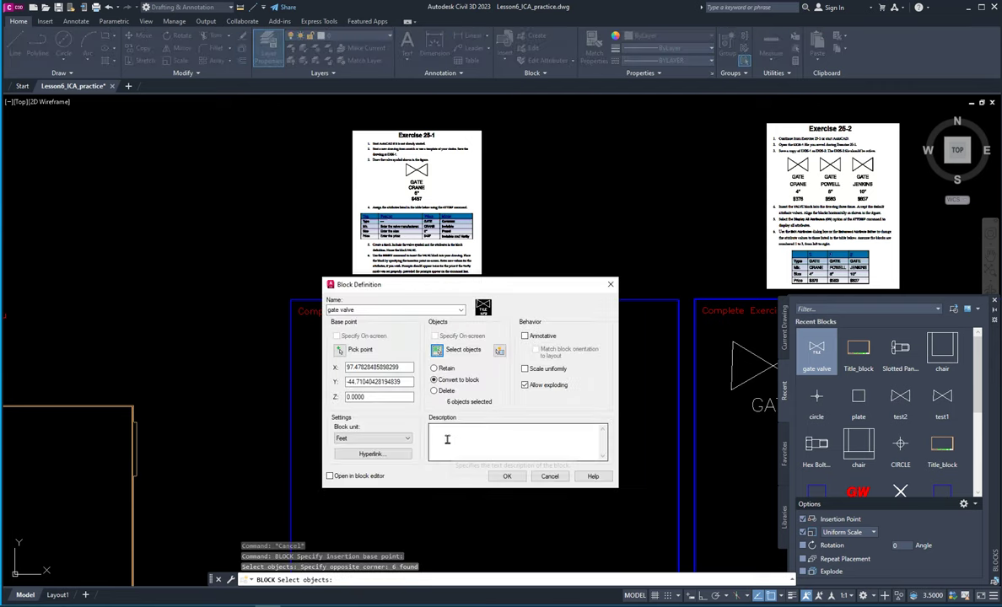
{"action": "left_click", "coordinate": [504, 477]}
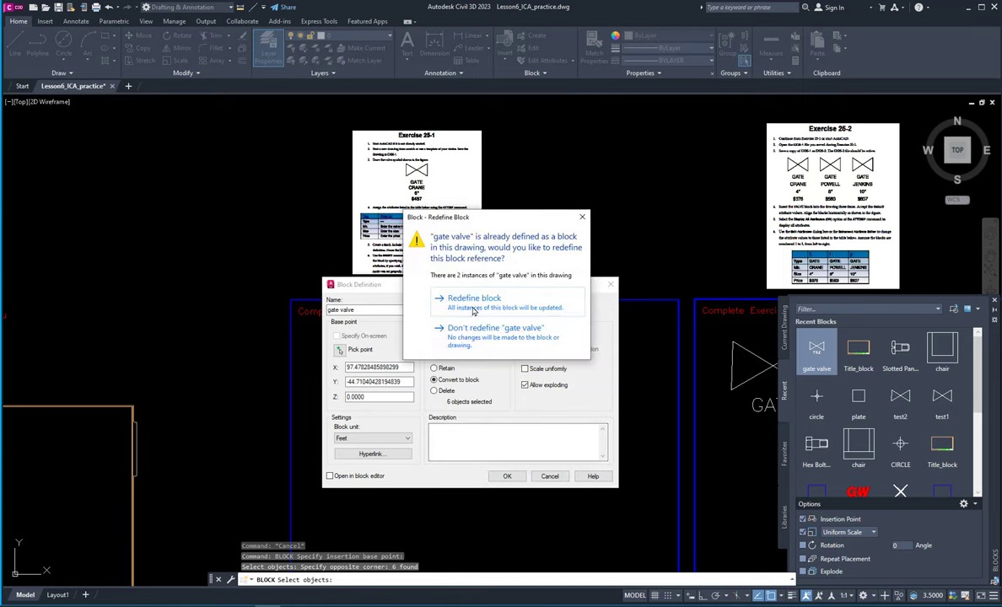
{"action": "left_click", "coordinate": [474, 309]}
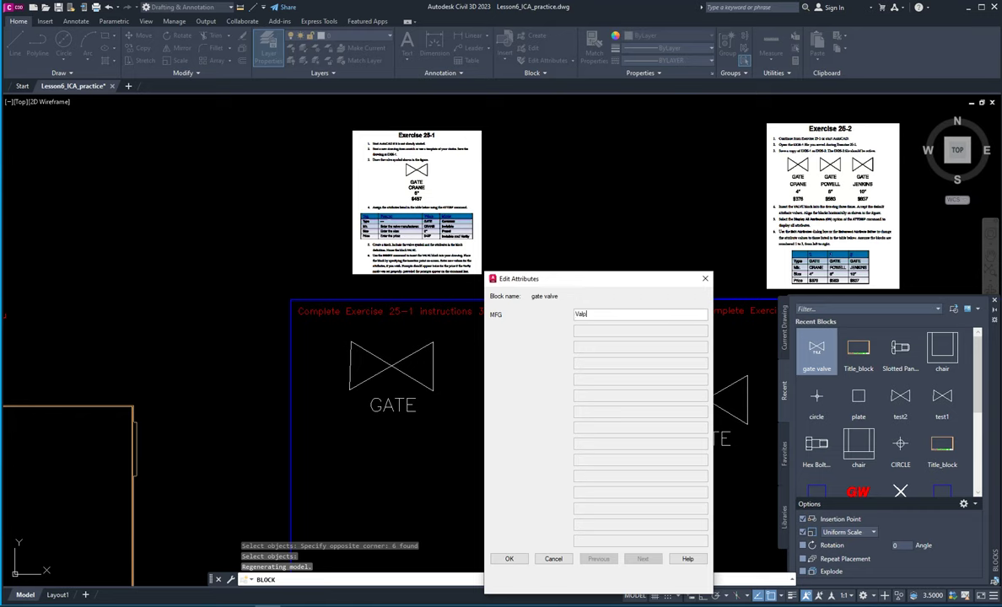
{"action": "left_click", "coordinate": [509, 559]}
Step: Insert the gate valve block at scale factor 1 beside the existing valves in the Exercise 25-2 box, with MFG set to Valpo
{"action": "scroll", "coordinate": [506, 494], "scroll_direction": "down", "scroll_amount": 4}
{"action": "middle_click_drag", "start_coordinate": [582, 493], "coordinate": [432, 472]}
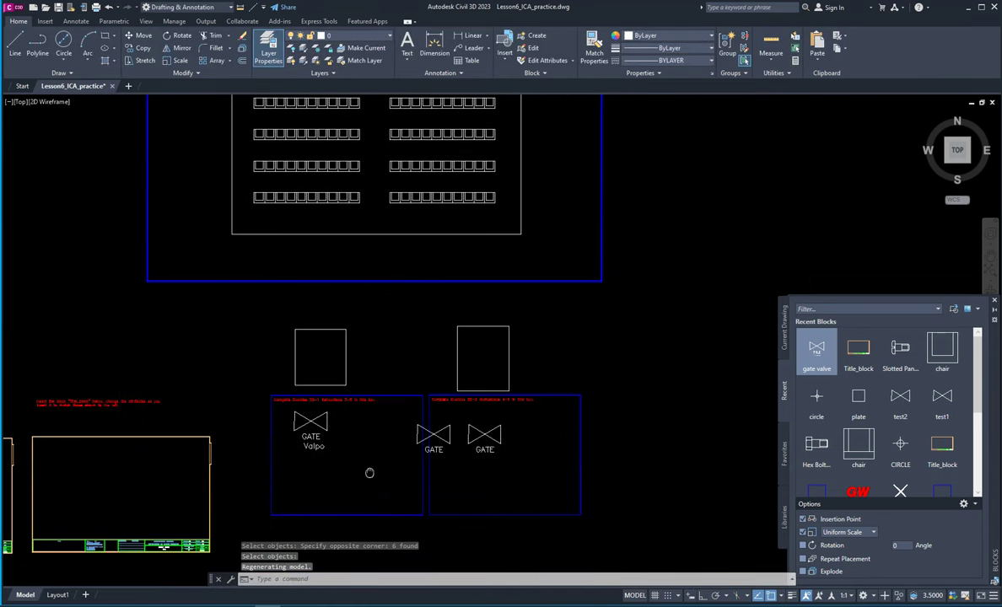
{"action": "left_click", "coordinate": [817, 359]}
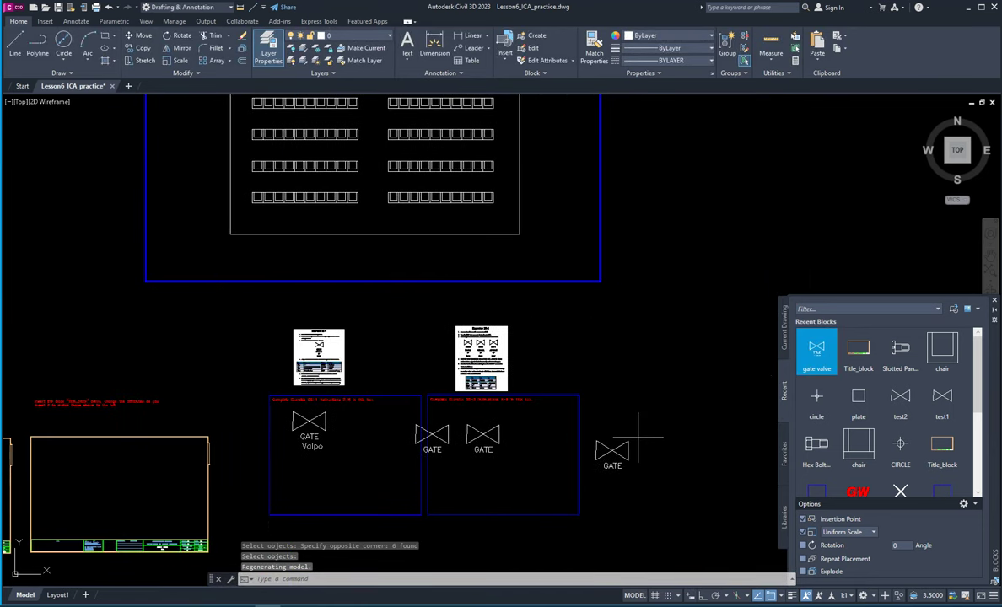
{"action": "left_click", "coordinate": [533, 433]}
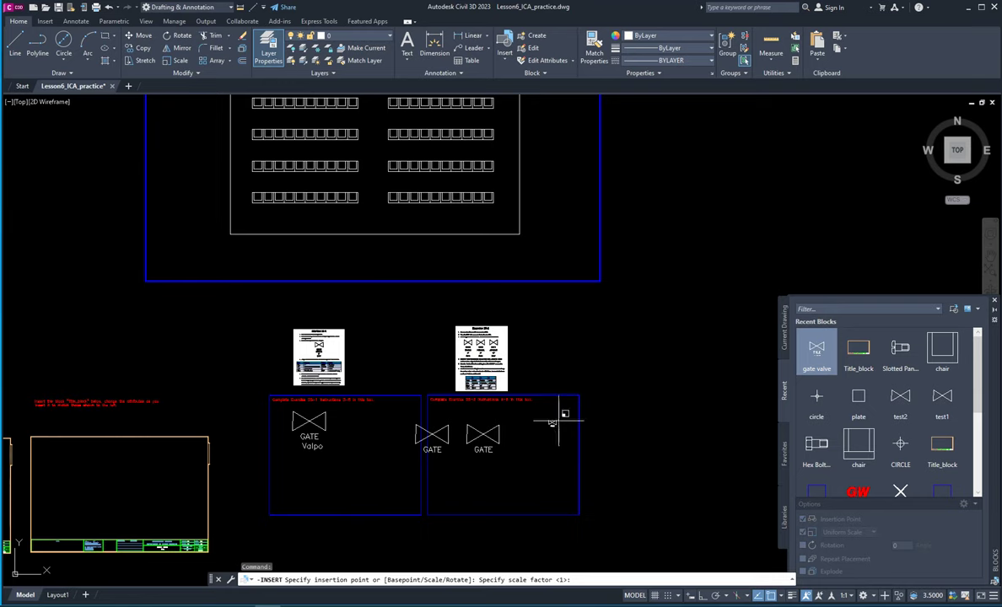
{"action": "left_click", "coordinate": [541, 435]}
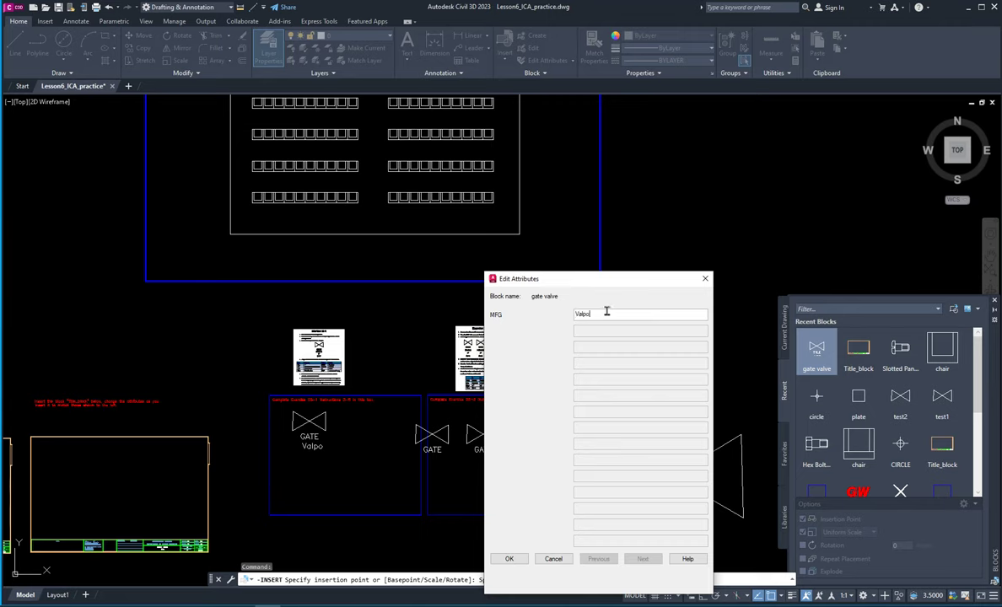
{"action": "left_click", "coordinate": [509, 559]}
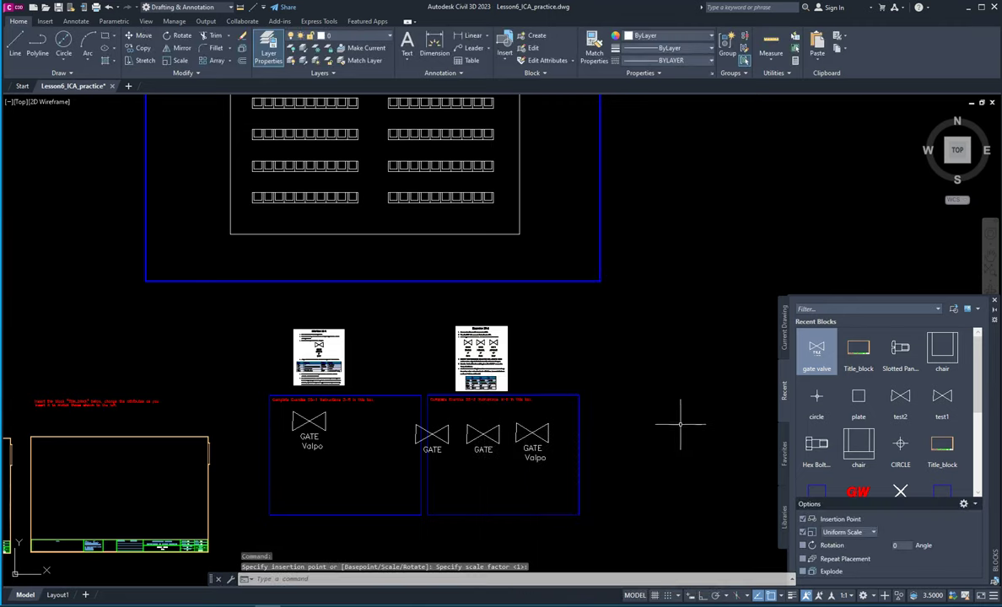
Step: Compare the gate valve instances in both exercise boxes and read the Exercise 25-2 instructions
{"action": "scroll", "coordinate": [523, 443], "scroll_direction": "up", "scroll_amount": 6}
{"action": "scroll", "coordinate": [473, 468], "scroll_direction": "down", "scroll_amount": 4}
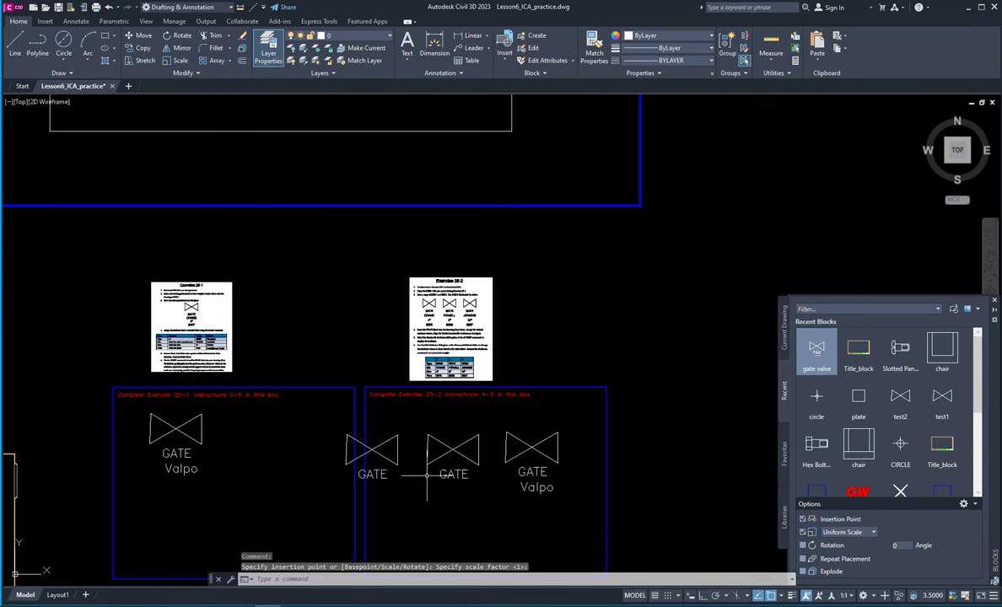
{"action": "middle_click_drag", "start_coordinate": [399, 466], "coordinate": [463, 449]}
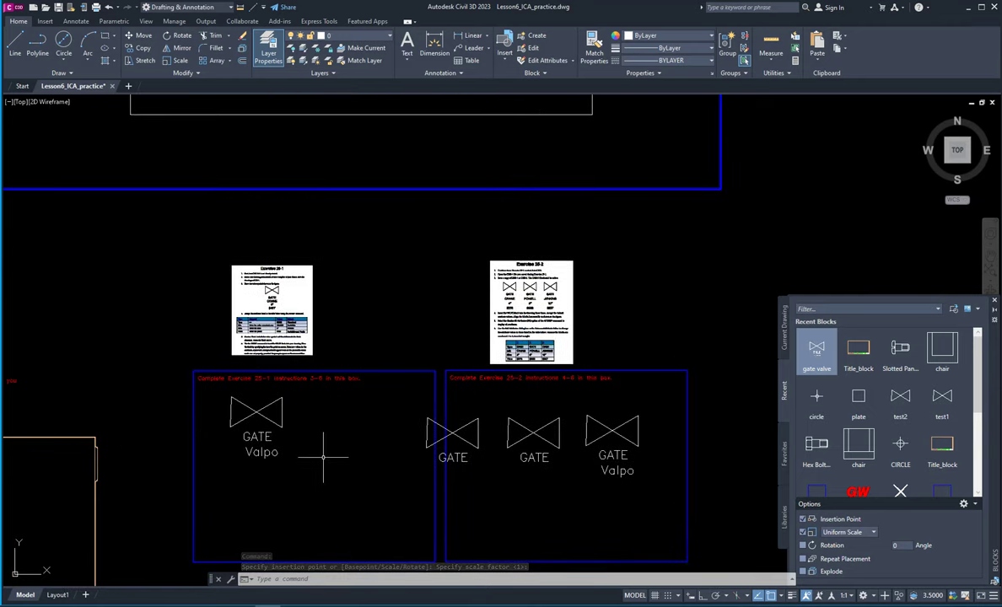
{"action": "key", "text": "Return"}
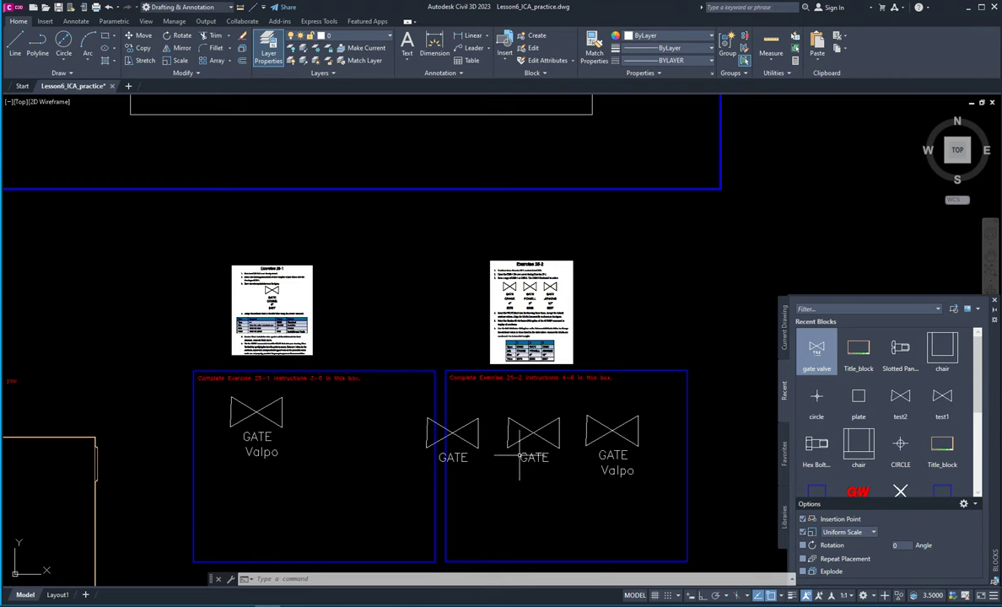
{"action": "scroll", "coordinate": [560, 429], "scroll_direction": "down", "scroll_amount": 3}
{"action": "scroll", "coordinate": [557, 363], "scroll_direction": "up", "scroll_amount": 4}
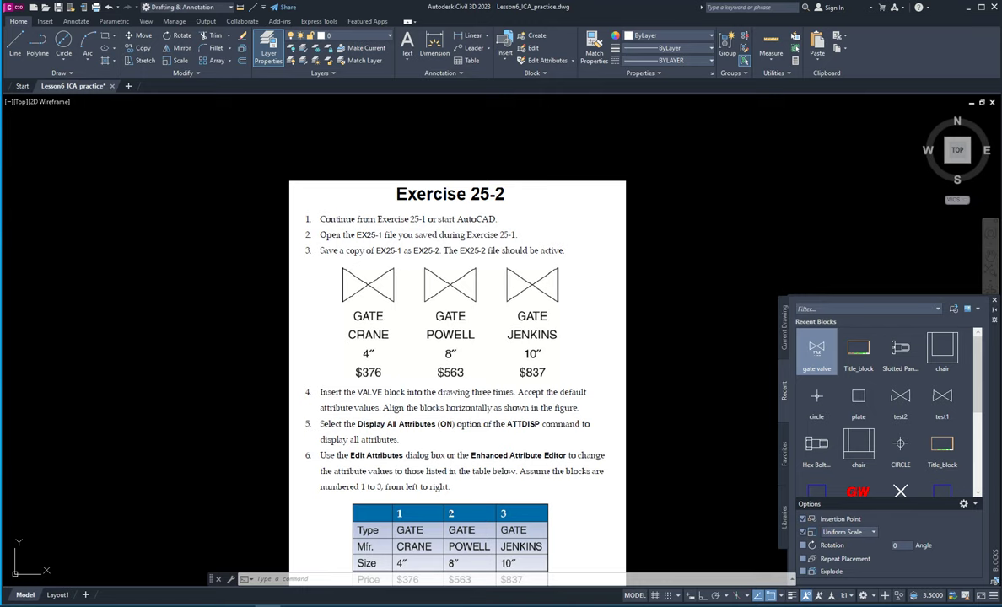
Step: Look over the Chapter 26 hatch activities, focusing on the HATCH-ANSI32 part
{"action": "scroll", "coordinate": [451, 437], "scroll_direction": "down", "scroll_amount": 6}
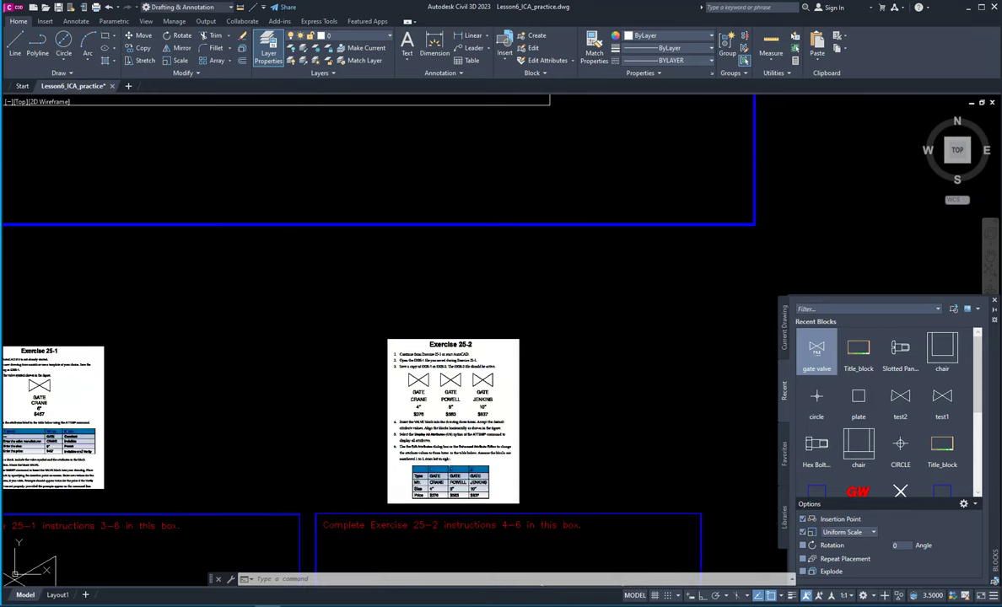
{"action": "middle_click_drag", "start_coordinate": [461, 474], "coordinate": [430, 399]}
{"action": "scroll", "coordinate": [413, 391], "scroll_direction": "down", "scroll_amount": 4}
{"action": "middle_click_drag", "start_coordinate": [316, 413], "coordinate": [346, 355]}
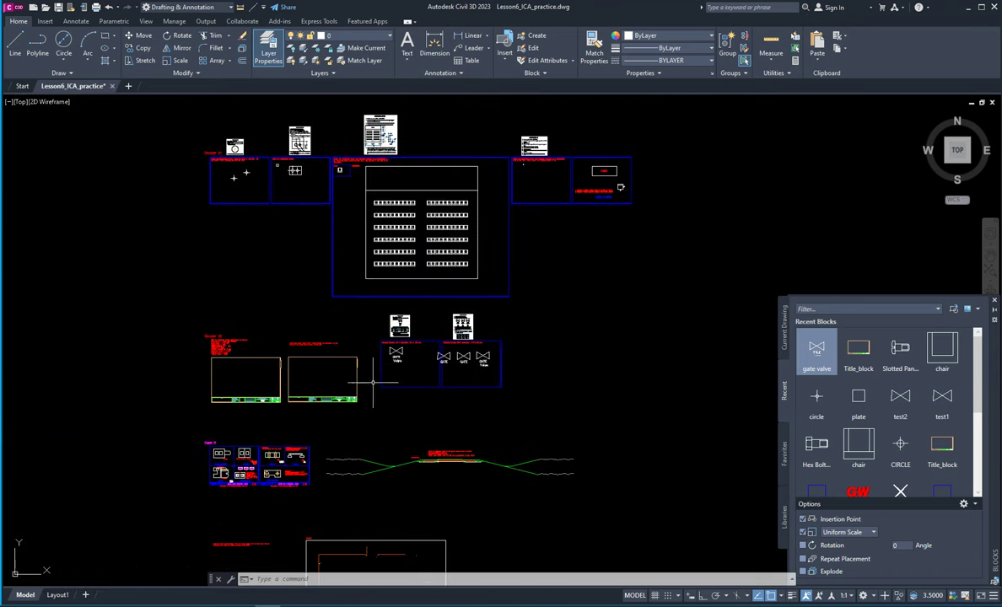
{"action": "middle_click_drag", "start_coordinate": [237, 415], "coordinate": [439, 320]}
{"action": "scroll", "coordinate": [448, 362], "scroll_direction": "up", "scroll_amount": 4}
{"action": "scroll", "coordinate": [450, 361], "scroll_direction": "up", "scroll_amount": 4}
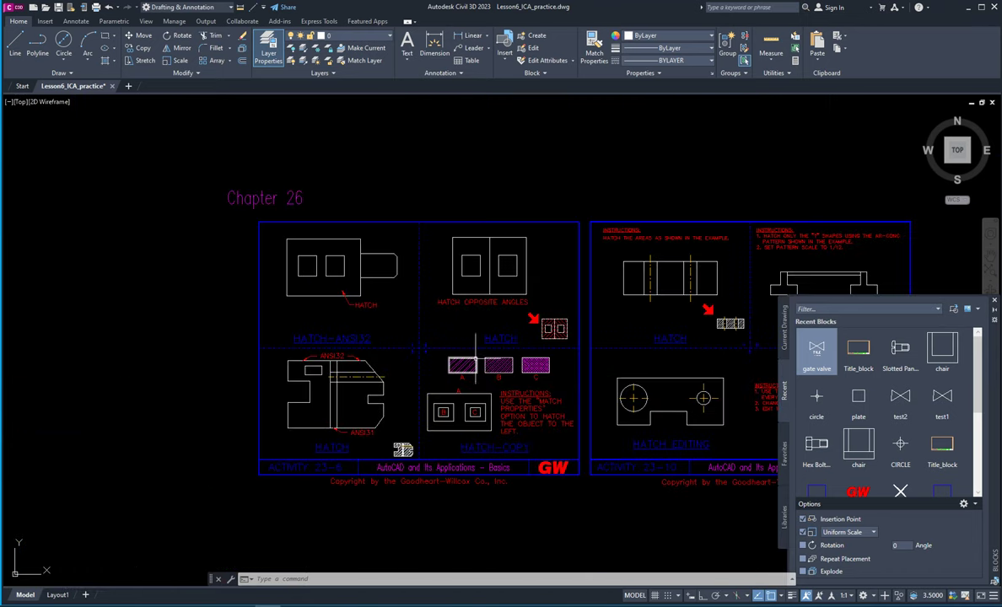
{"action": "middle_click_drag", "start_coordinate": [323, 291], "coordinate": [323, 297]}
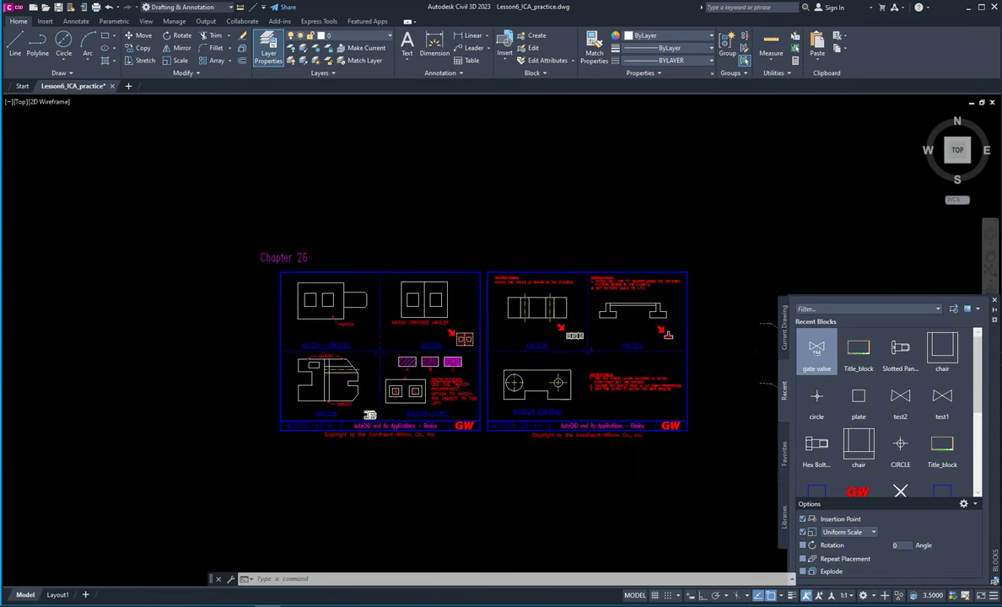
{"action": "scroll", "coordinate": [379, 283], "scroll_direction": "up", "scroll_amount": 3}
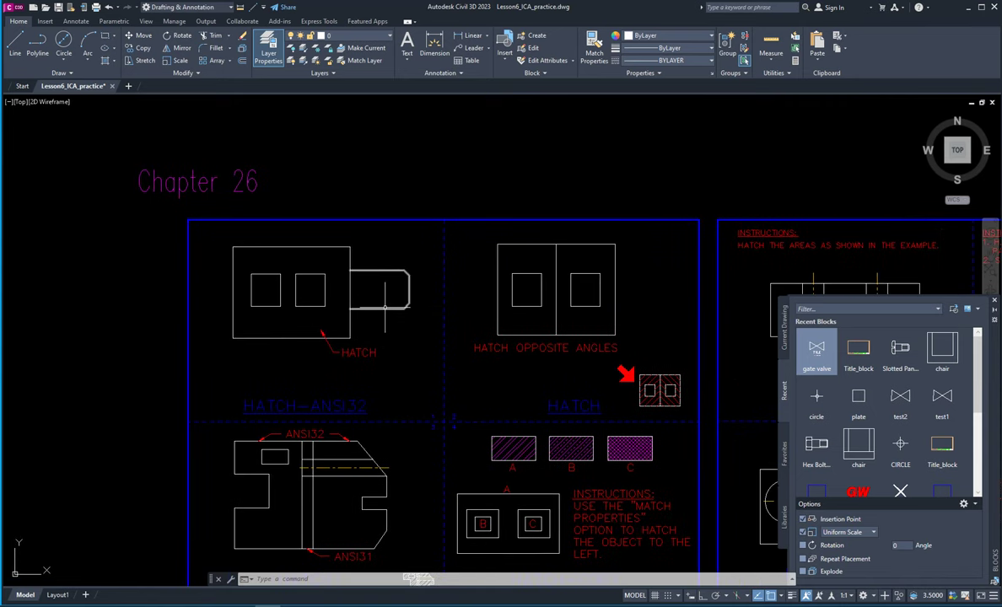
Step: Start a hatch and preview the ANGLE, SOLID and ANSI31 patterns on the HATCH-ANSI32 part
{"action": "type", "text": "hatch"}
{"action": "key", "text": "Return"}
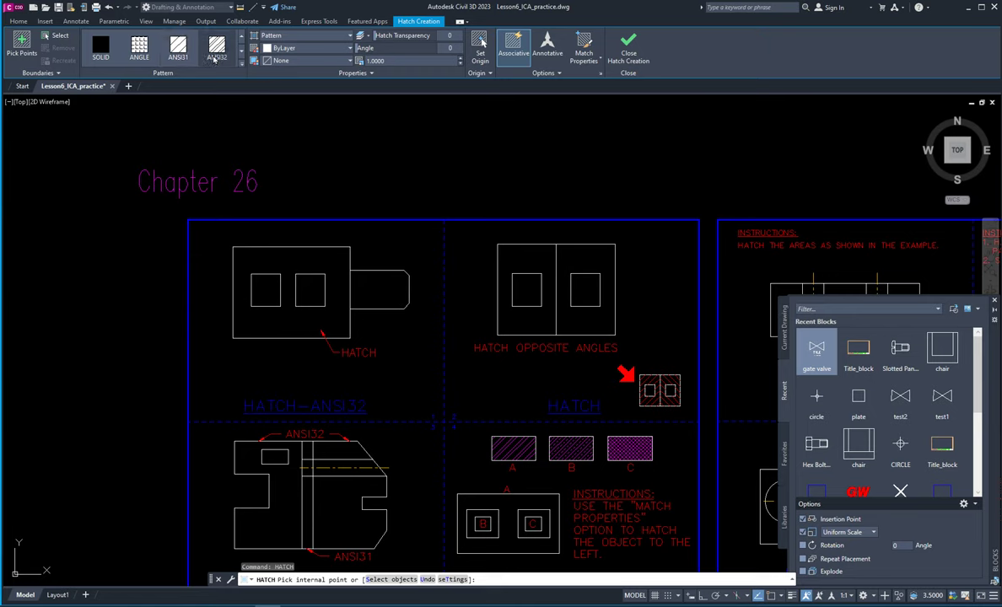
{"action": "left_click", "coordinate": [143, 52]}
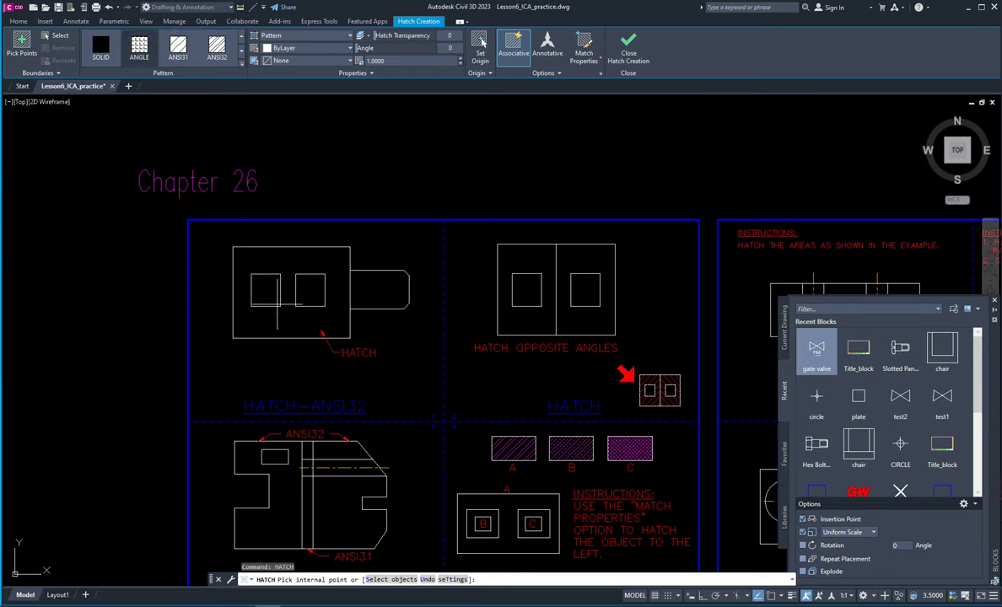
{"action": "left_click", "coordinate": [100, 49]}
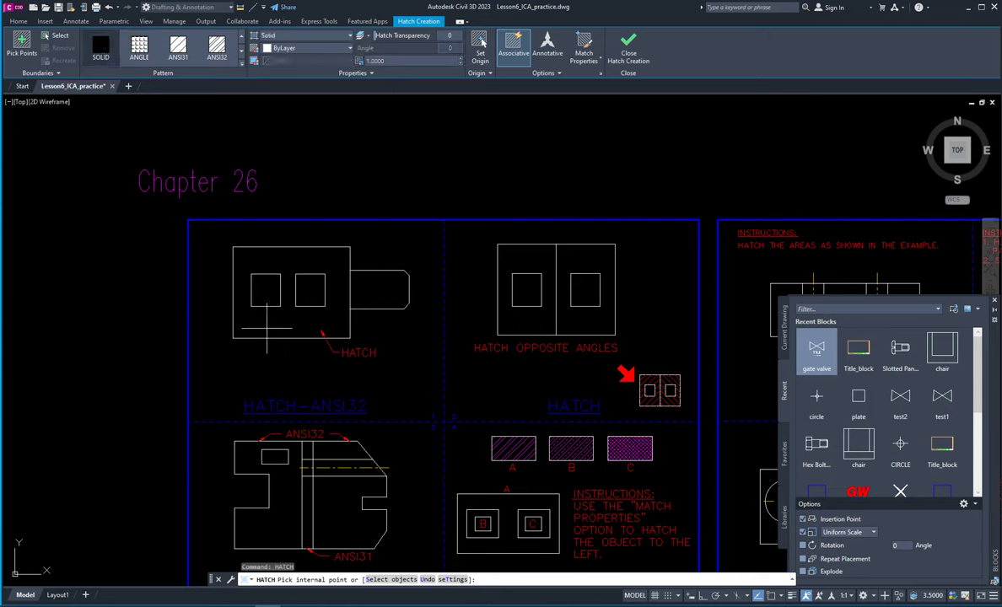
{"action": "left_click", "coordinate": [178, 49]}
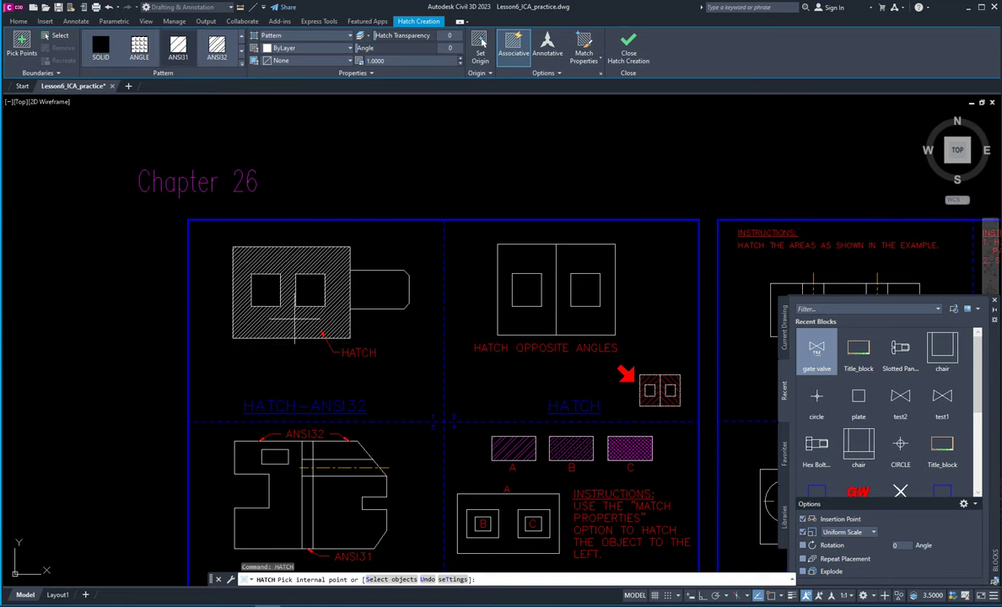
Step: Browse the full pattern list, preview TRIANG inside and around the HATCH-ANSI32 part, and cancel the hatch
{"action": "left_click", "coordinate": [242, 66]}
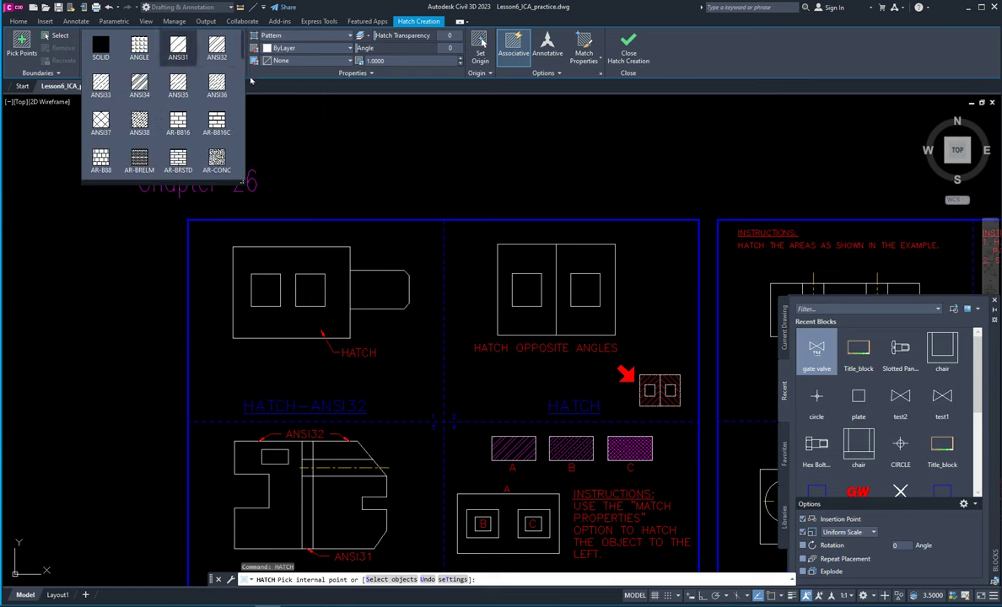
{"action": "left_click_drag", "start_coordinate": [242, 56], "coordinate": [243, 179]}
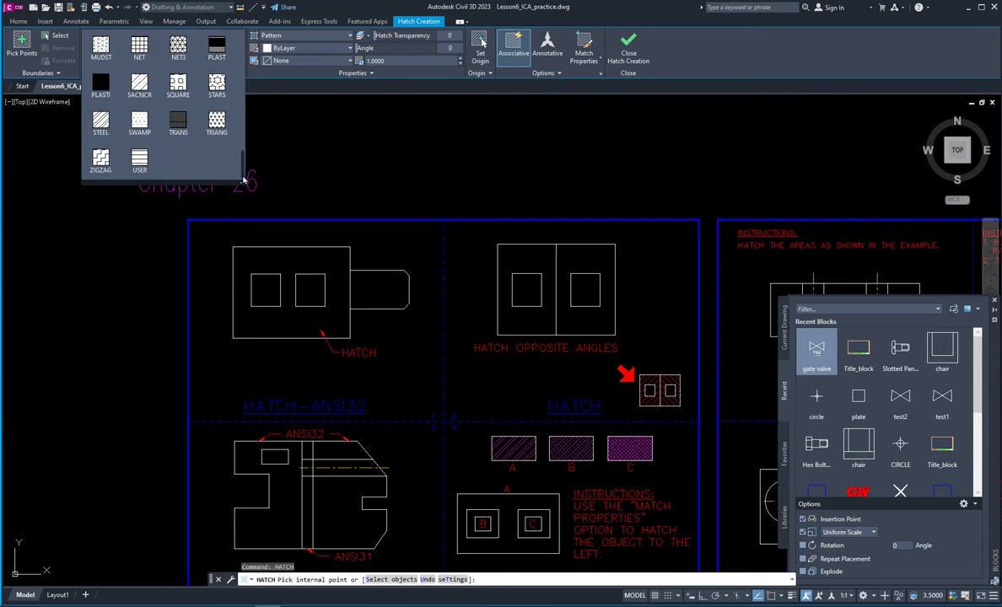
{"action": "left_click", "coordinate": [217, 123]}
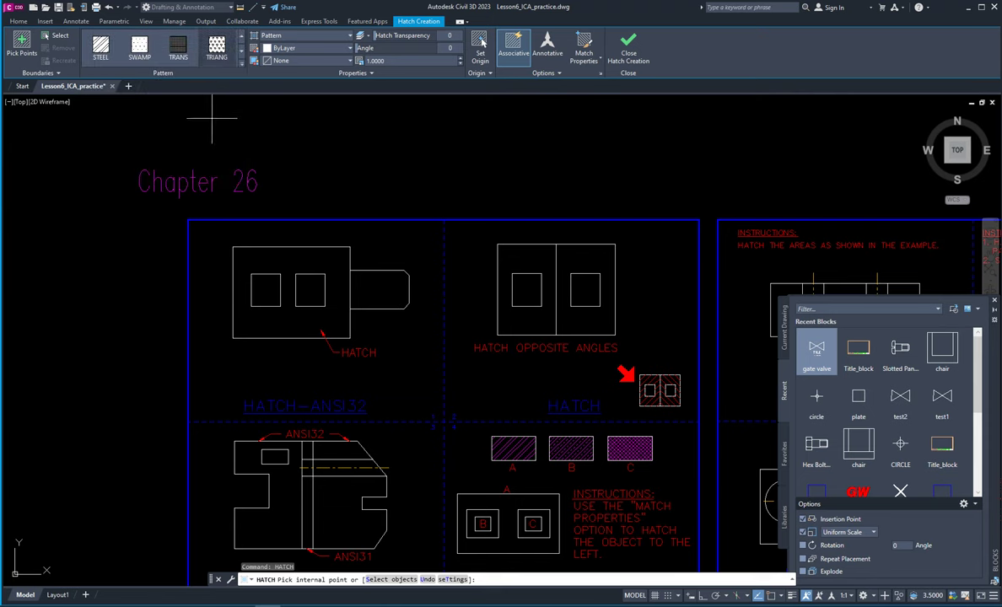
{"action": "left_click", "coordinate": [309, 290]}
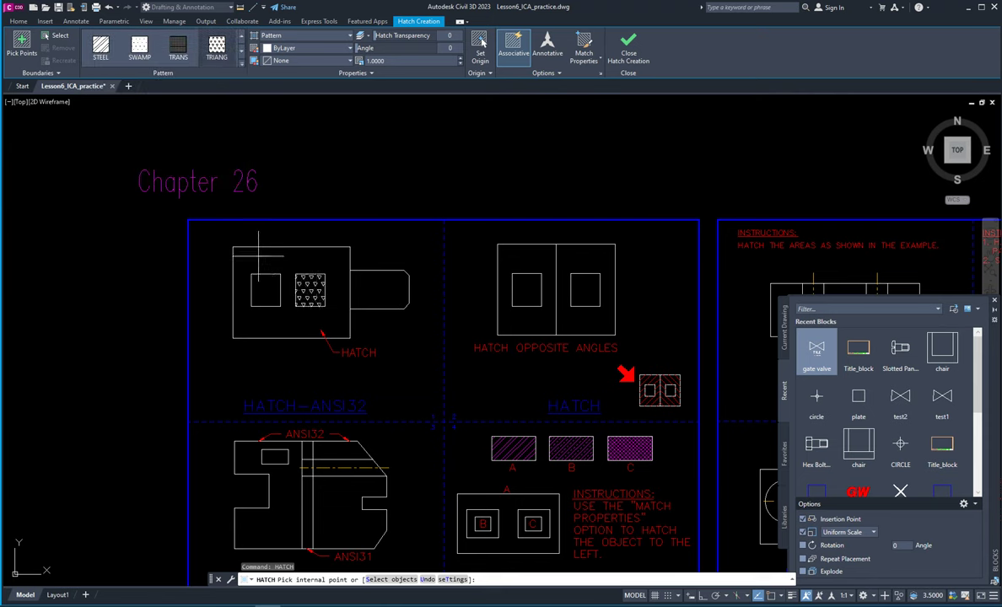
{"action": "left_click", "coordinate": [347, 224]}
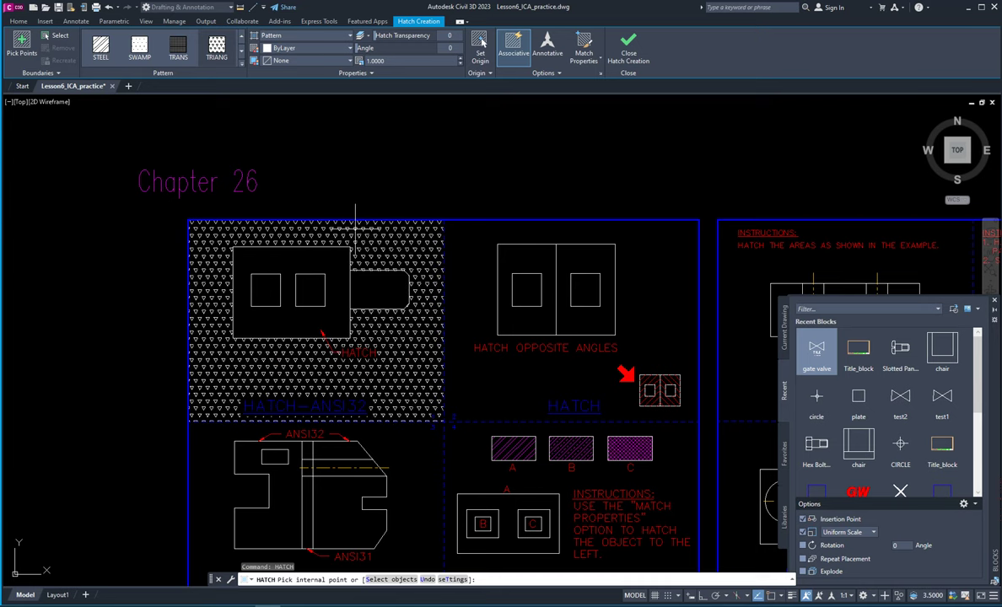
{"action": "key", "text": "Escape"}
{"action": "key", "text": "Escape"}
{"action": "key", "text": "Escape"}
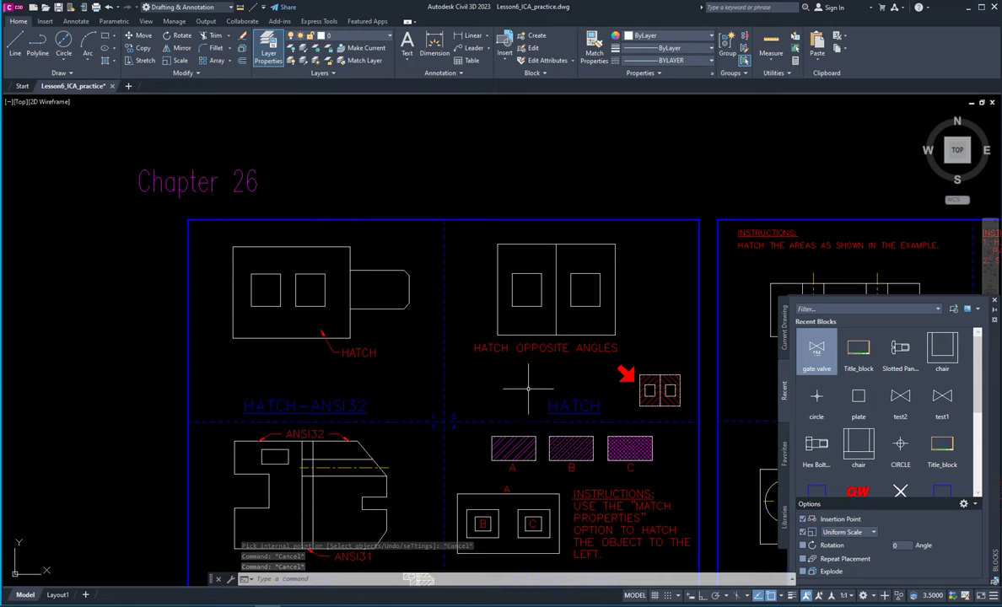
Step: Start a hatch for the HATCH OPPOSITE ANGLES part with the ANSI31 pattern and set its scale to 2
{"action": "middle_click_drag", "start_coordinate": [521, 390], "coordinate": [317, 396]}
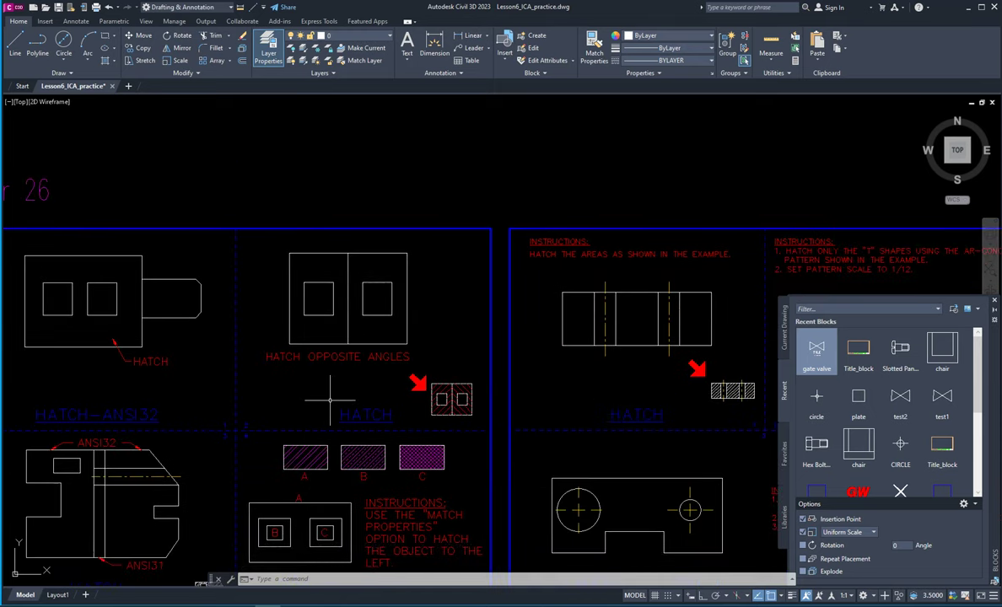
{"action": "type", "text": "h"}
{"action": "key", "text": "Return"}
{"action": "left_click", "coordinate": [299, 324]}
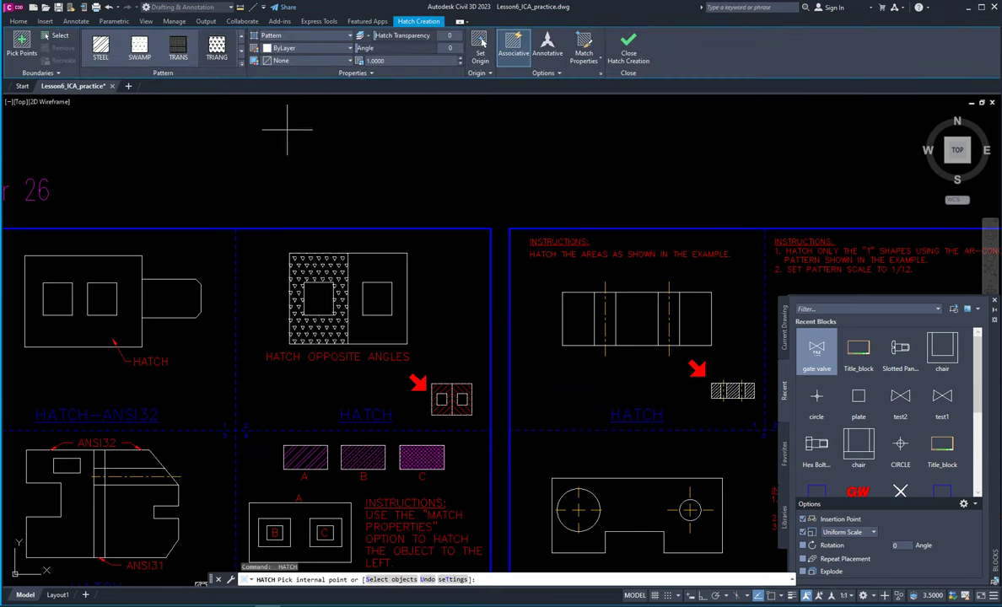
{"action": "left_click", "coordinate": [241, 65]}
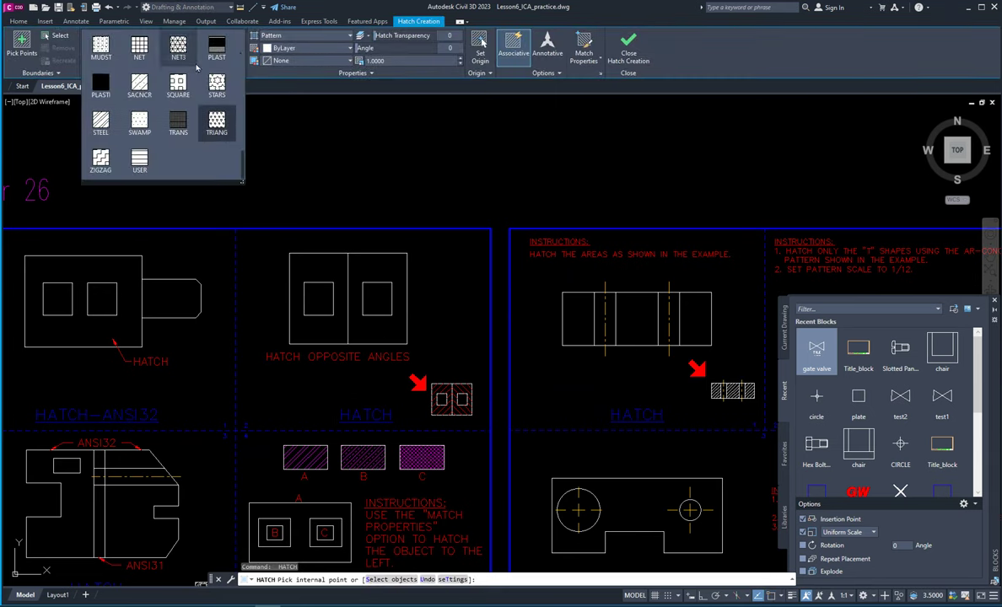
{"action": "scroll", "coordinate": [242, 159], "scroll_direction": "up", "scroll_amount": 10}
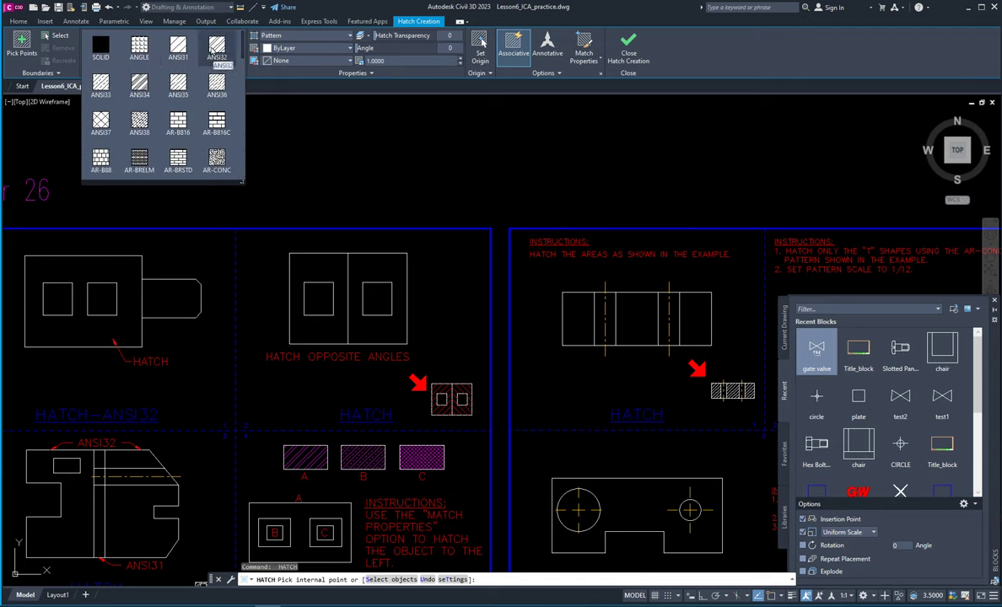
{"action": "left_click", "coordinate": [217, 47]}
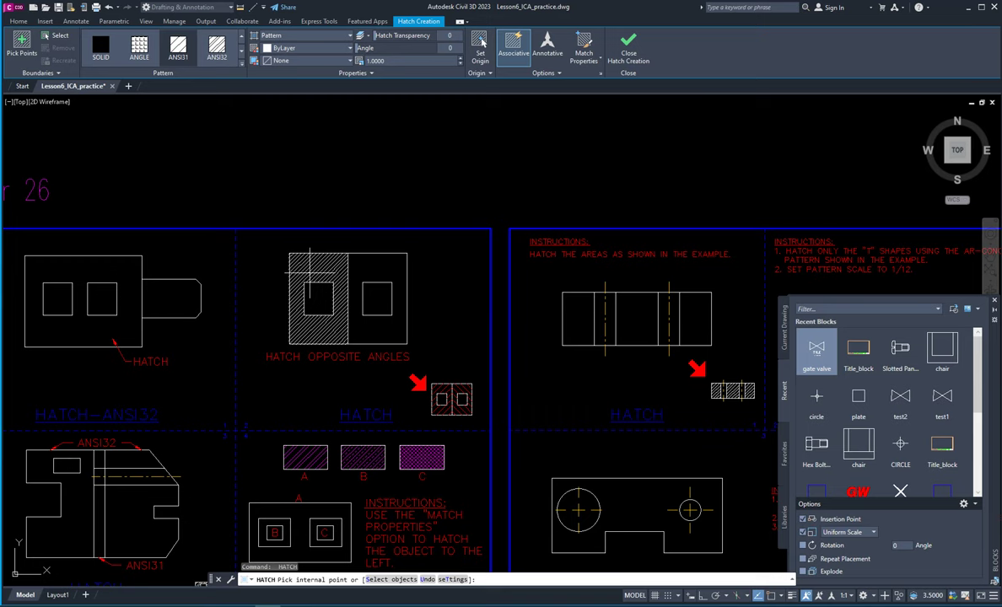
{"action": "scroll", "coordinate": [417, 392], "scroll_direction": "up", "scroll_amount": 3}
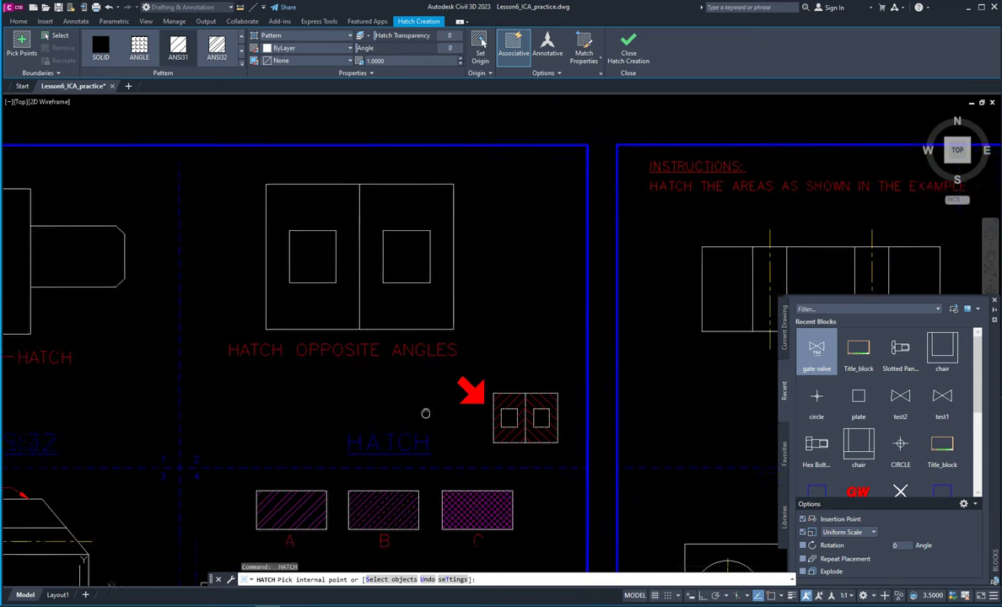
{"action": "scroll", "coordinate": [498, 439], "scroll_direction": "up", "scroll_amount": 2}
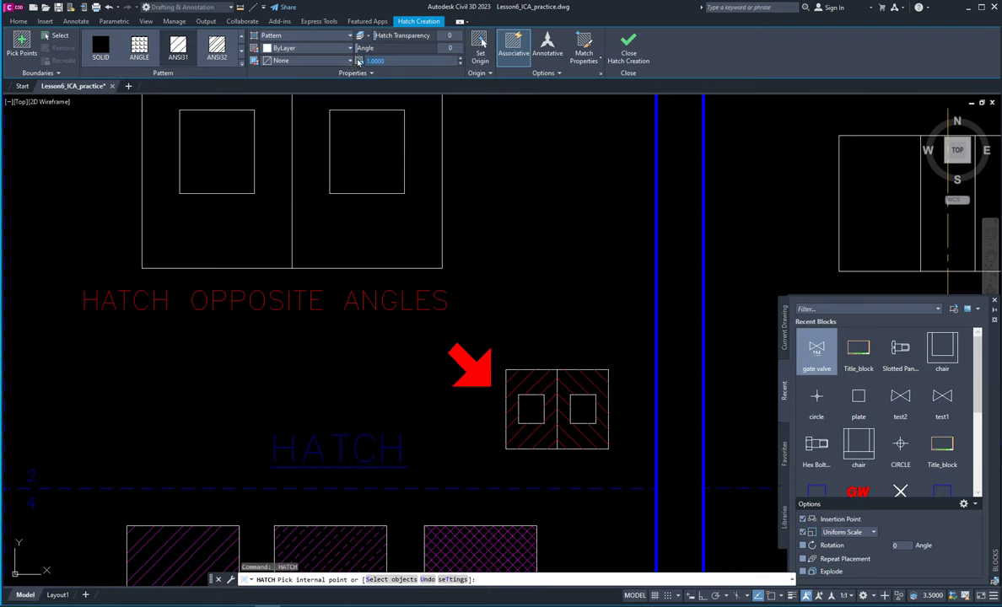
{"action": "type", "text": "2"}
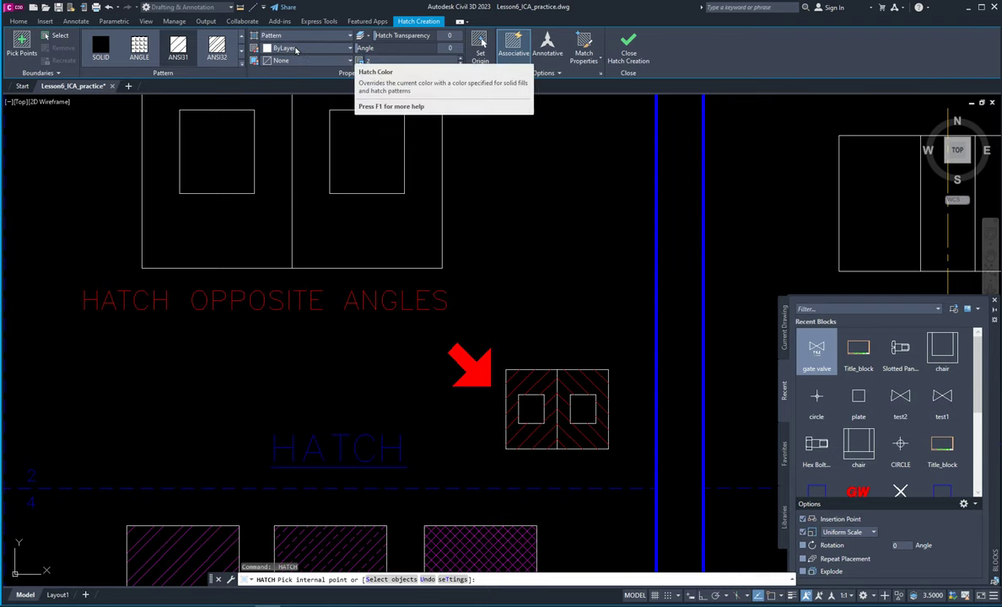
Step: Hatch both halves of the HATCH OPPOSITE ANGLES part around their inner squares, keeping the colour ByLayer
{"action": "left_click", "coordinate": [282, 49]}
{"action": "left_click", "coordinate": [214, 181]}
{"action": "left_click", "coordinate": [226, 218]}
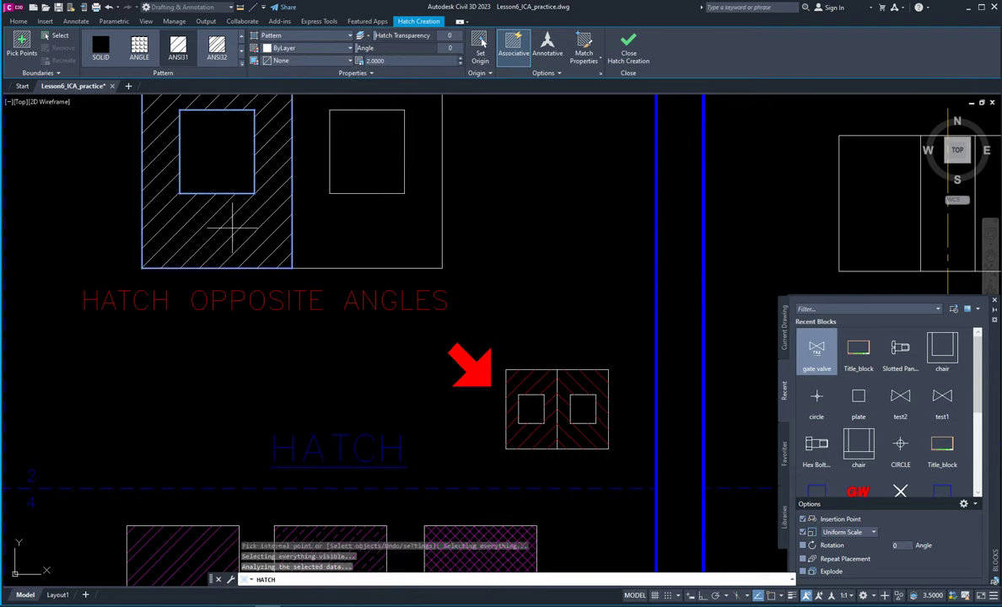
{"action": "scroll", "coordinate": [297, 180], "scroll_direction": "down", "scroll_amount": 2}
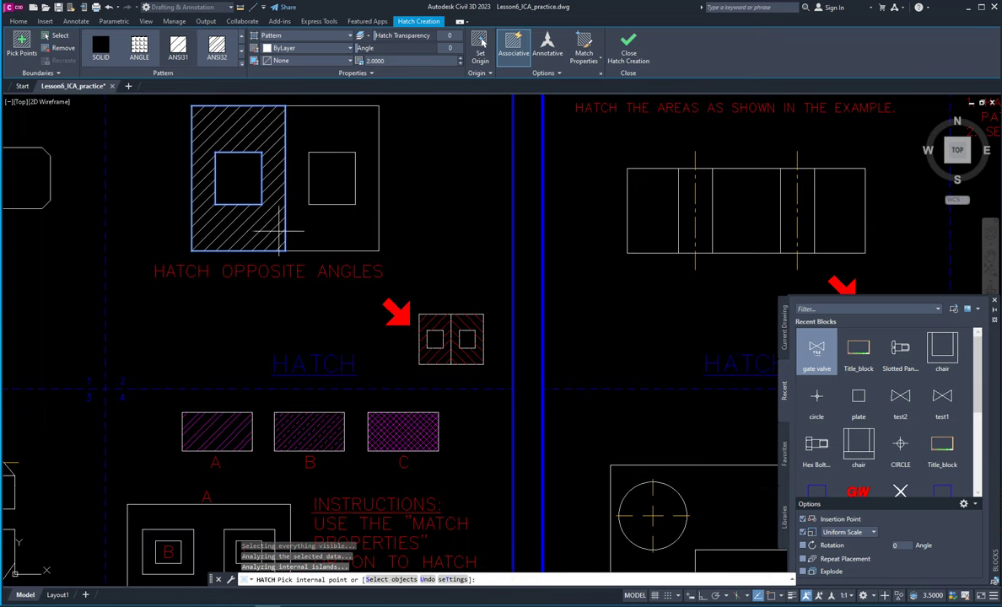
{"action": "left_click", "coordinate": [302, 226]}
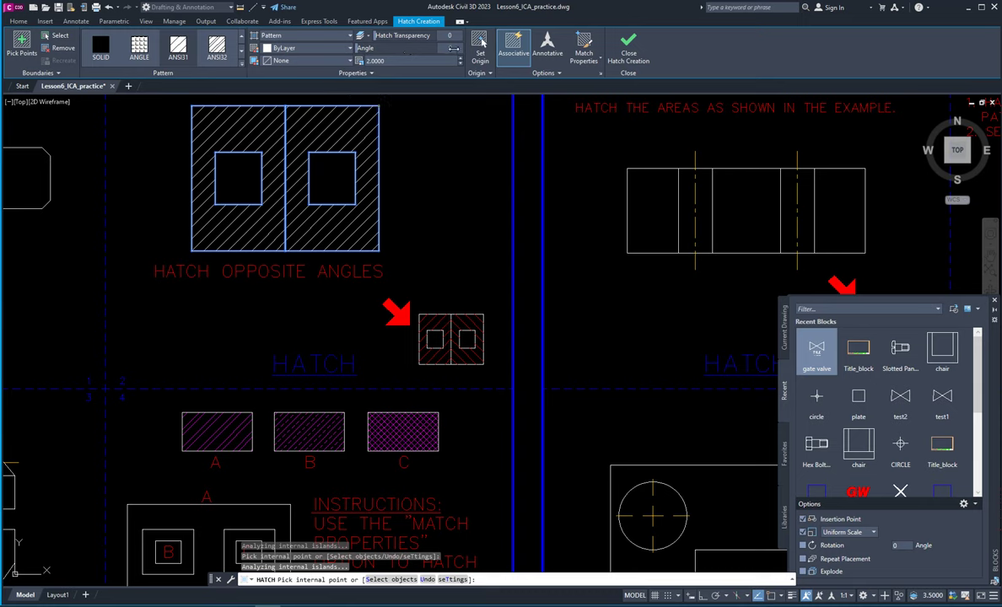
Step: Try to reverse the hatch direction in the part's right half by setting the hatch angle to 90
{"action": "left_click", "coordinate": [450, 48]}
{"action": "type", "text": "90"}
{"action": "key", "text": "Return"}
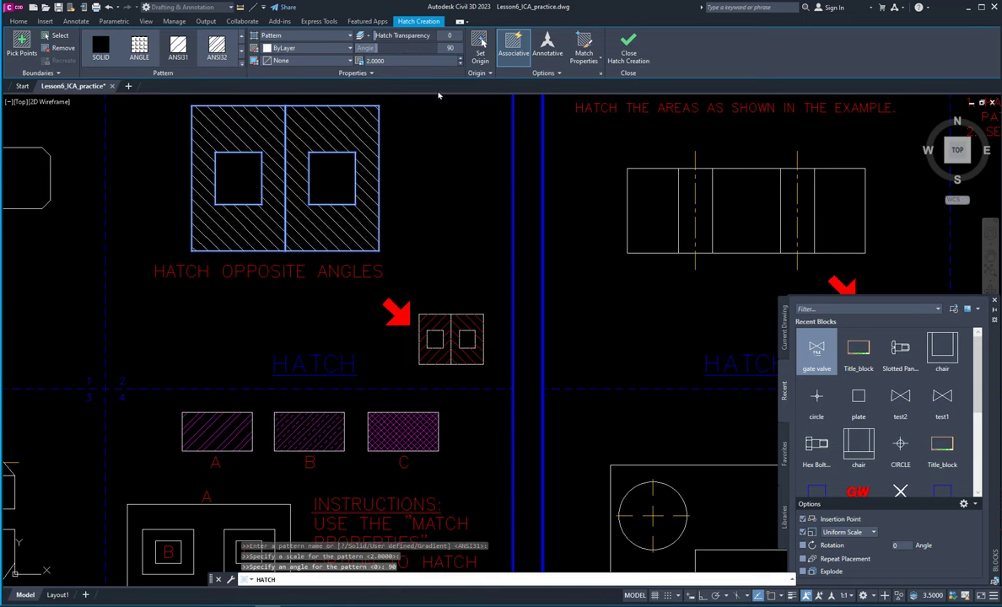
{"action": "left_click", "coordinate": [312, 194]}
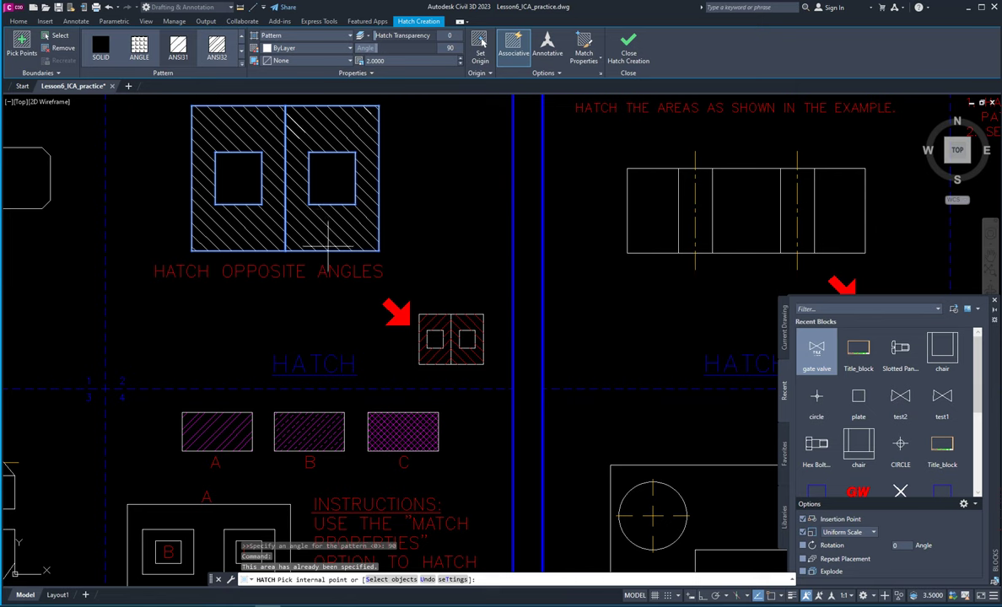
{"action": "key", "text": "Escape"}
{"action": "left_click", "coordinate": [420, 225]}
{"action": "key", "text": "Escape"}
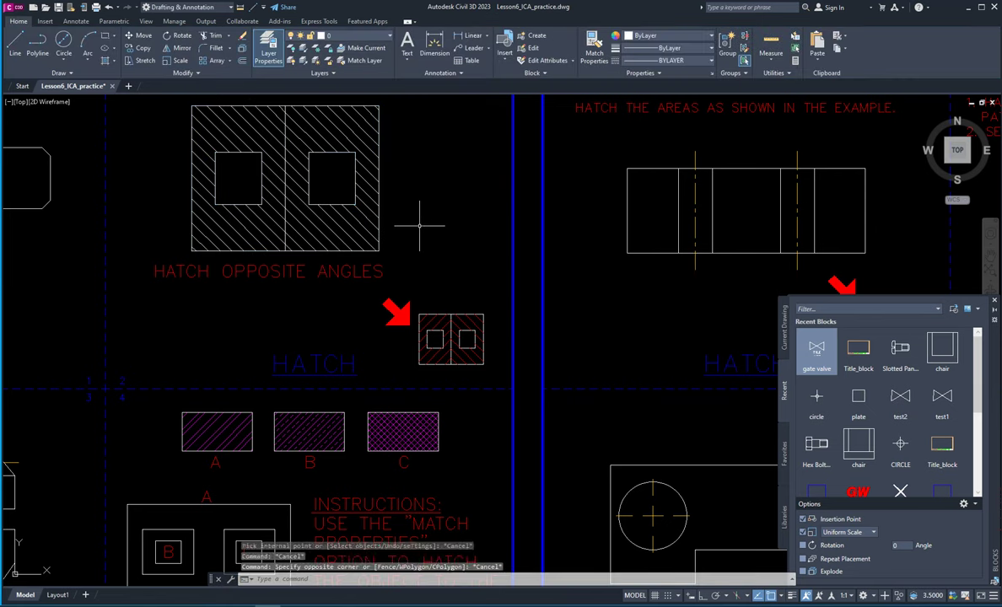
Step: Delete the hatch shared by both halves and hatch only the left half with ANSI31 at angle 0 and scale 2
{"action": "left_click", "coordinate": [367, 228]}
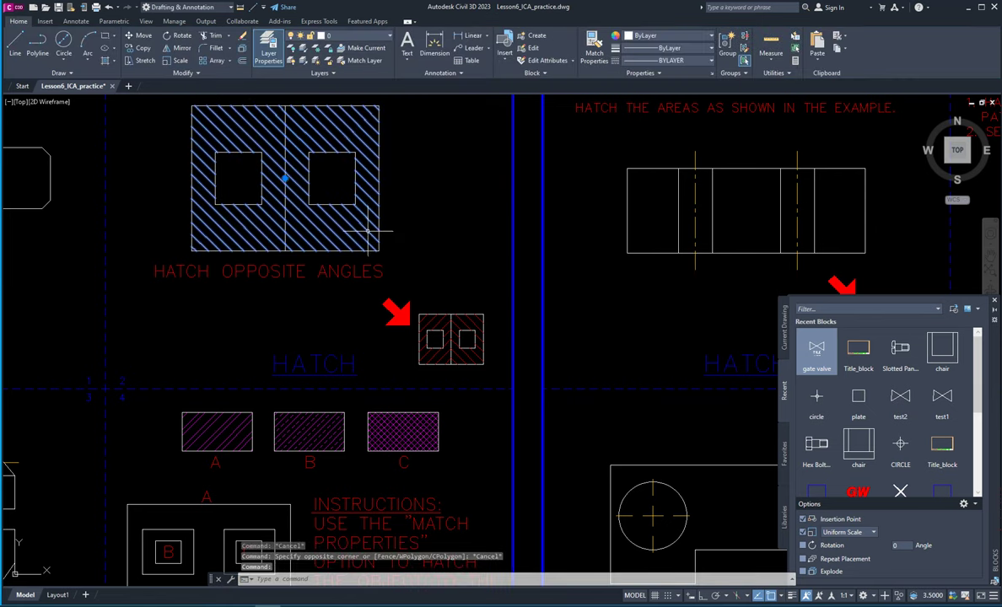
{"action": "key", "text": "Delete"}
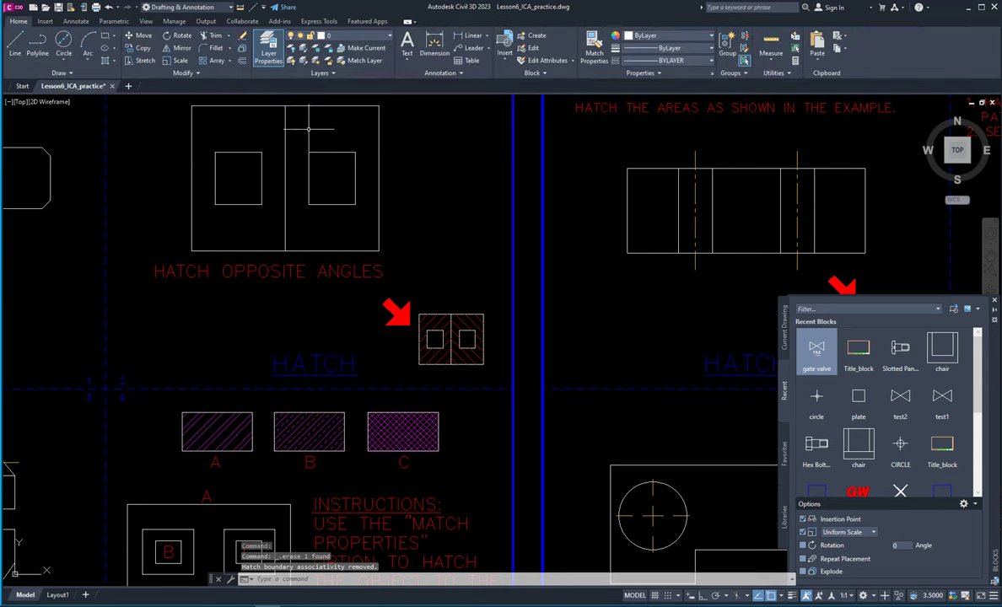
{"action": "type", "text": "hatch"}
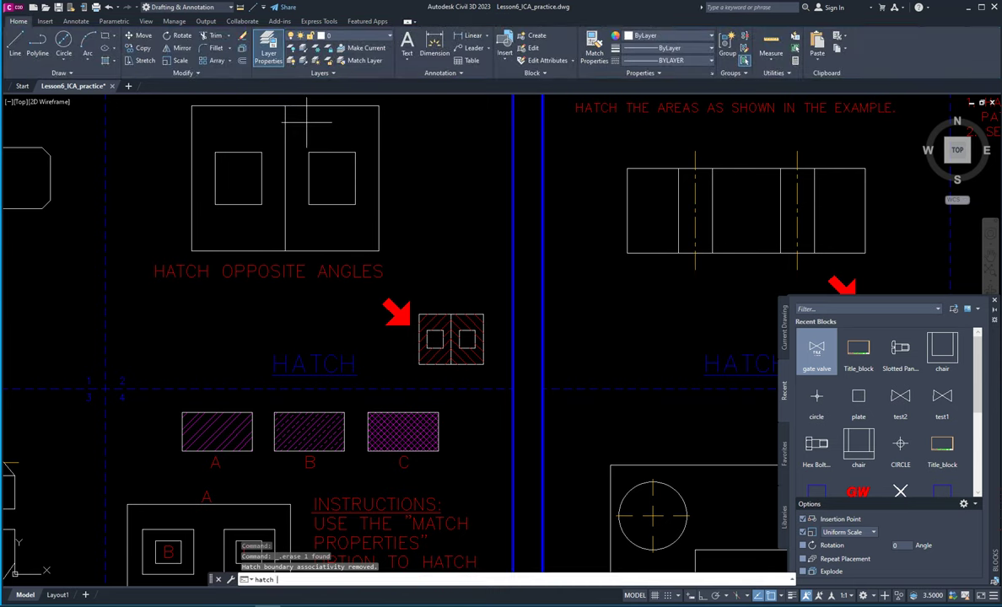
{"action": "key", "text": "Return"}
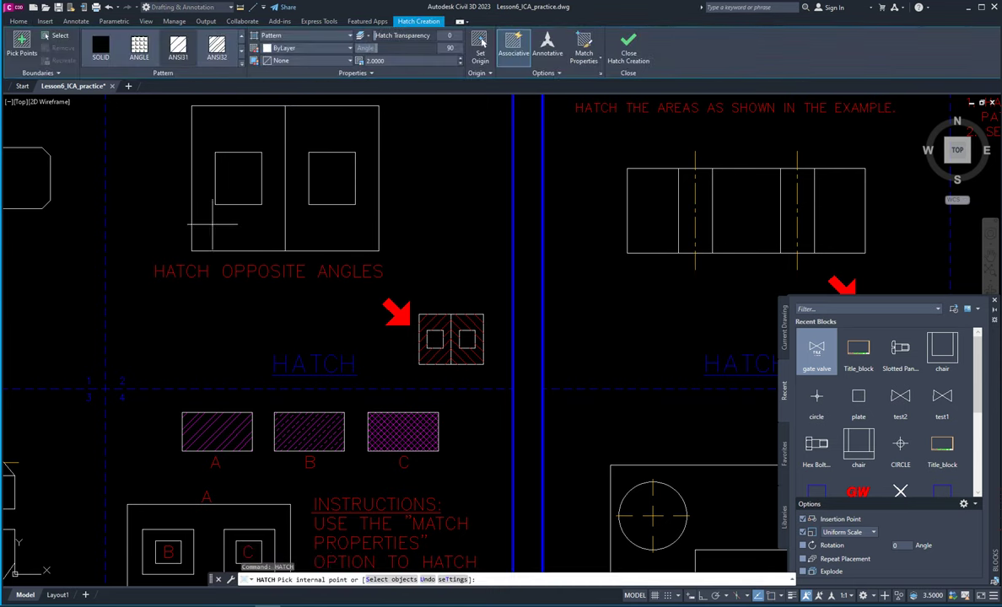
{"action": "left_click", "coordinate": [240, 237]}
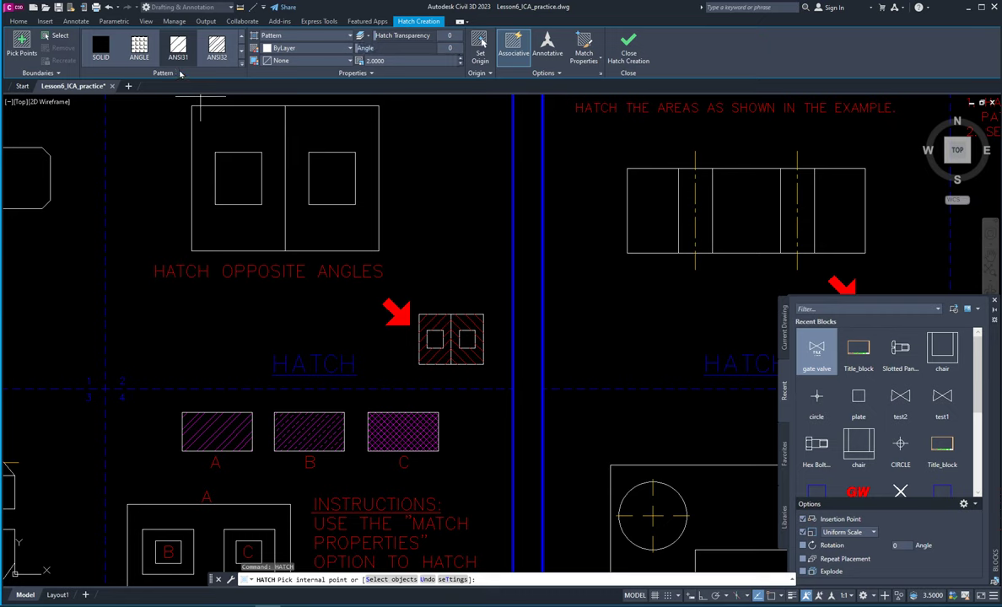
{"action": "left_click", "coordinate": [229, 226]}
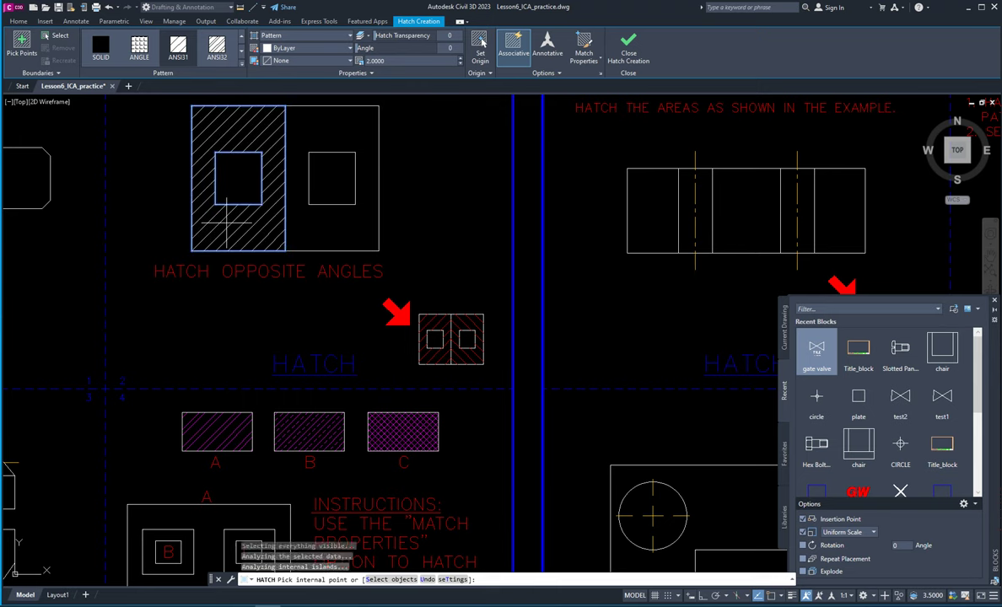
Step: Finish the left-half hatch and hatch the part's right half around its inner square with ANSI31 at angle 90 and scale 2
{"action": "left_click", "coordinate": [627, 54]}
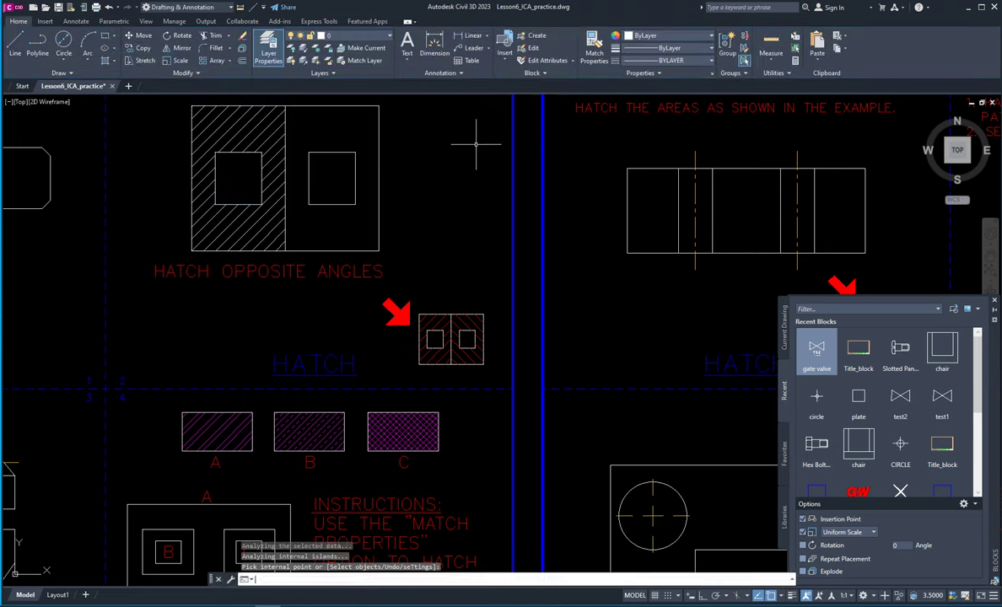
{"action": "key", "text": "Return"}
{"action": "left_click", "coordinate": [357, 225]}
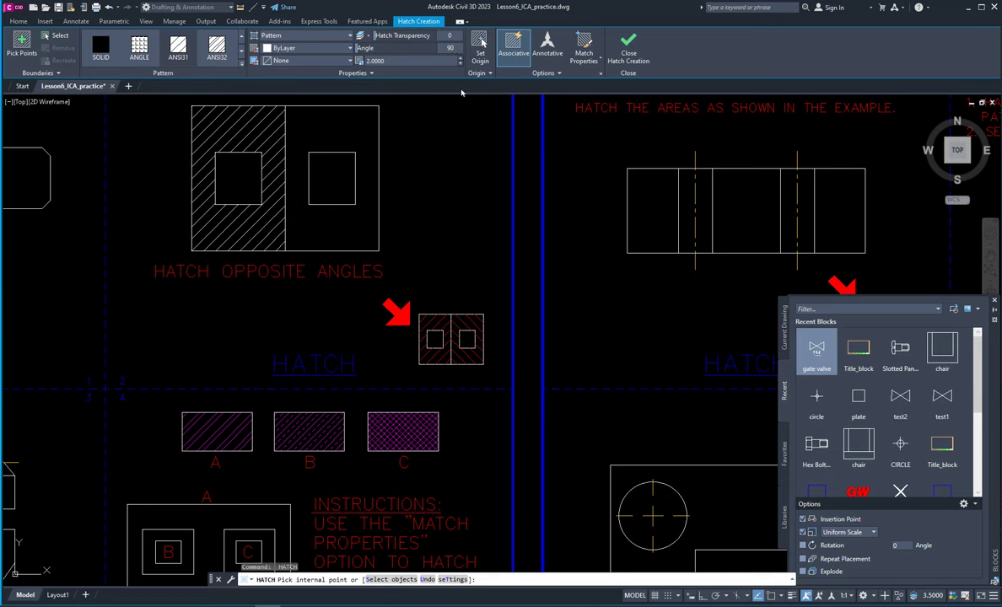
{"action": "left_click", "coordinate": [323, 233]}
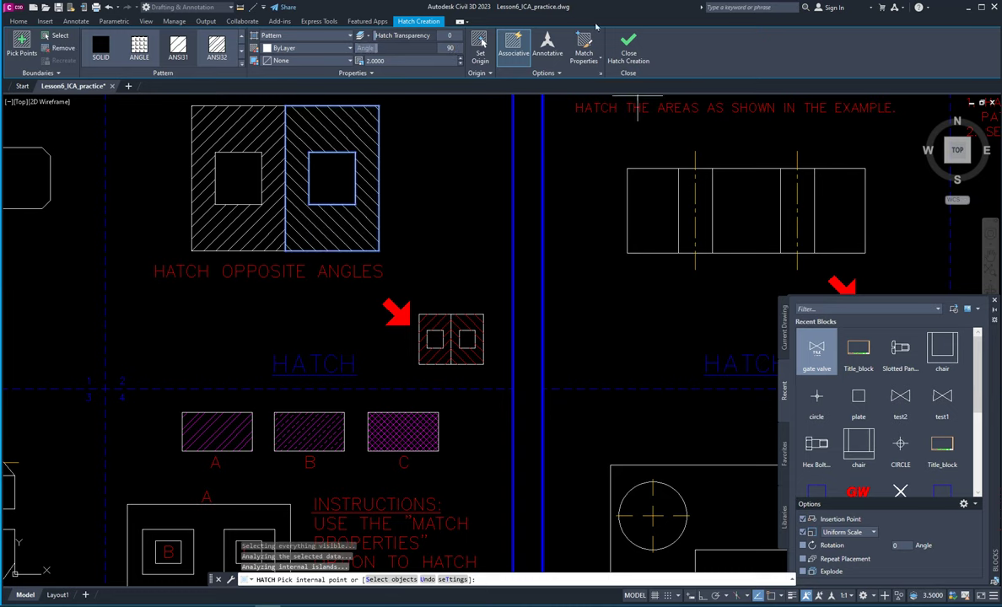
{"action": "left_click", "coordinate": [637, 52]}
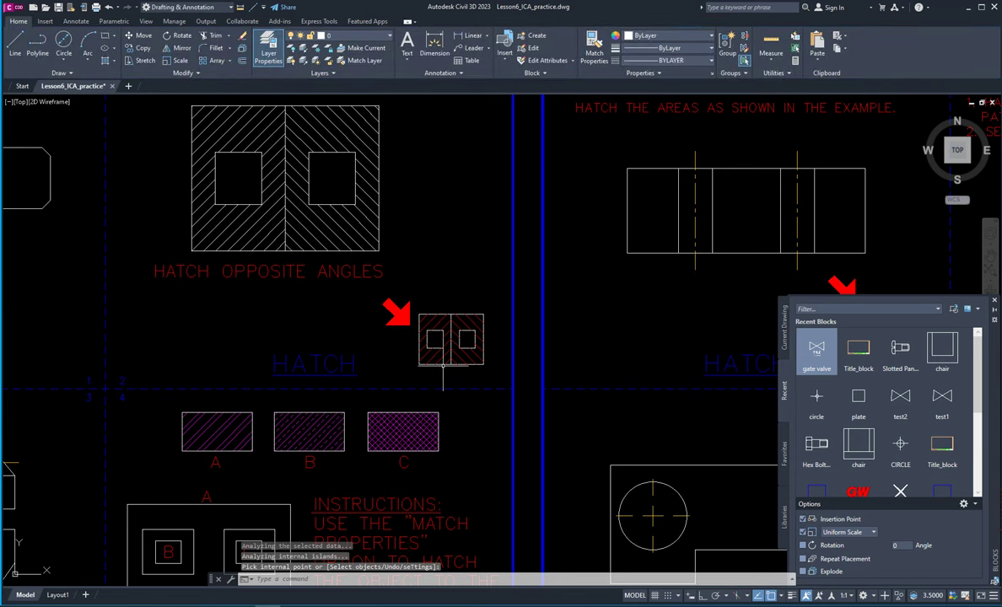
Step: Set the angle of the right-half hatch in the HATCH OPPOSITE ANGLES part to 45
{"action": "scroll", "coordinate": [245, 217], "scroll_direction": "down", "scroll_amount": 3}
{"action": "scroll", "coordinate": [338, 211], "scroll_direction": "up", "scroll_amount": 2}
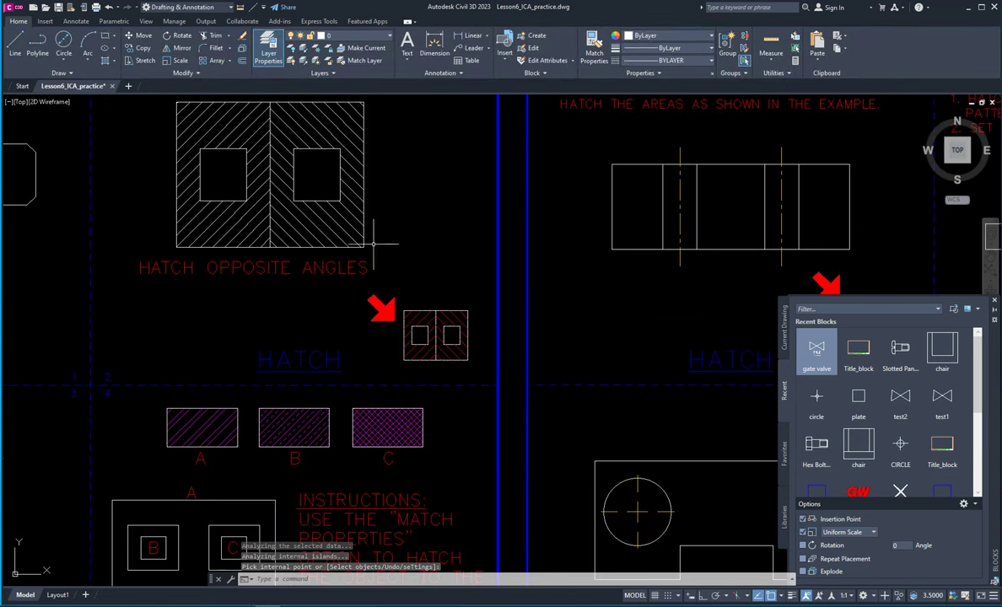
{"action": "scroll", "coordinate": [354, 213], "scroll_direction": "down", "scroll_amount": 3}
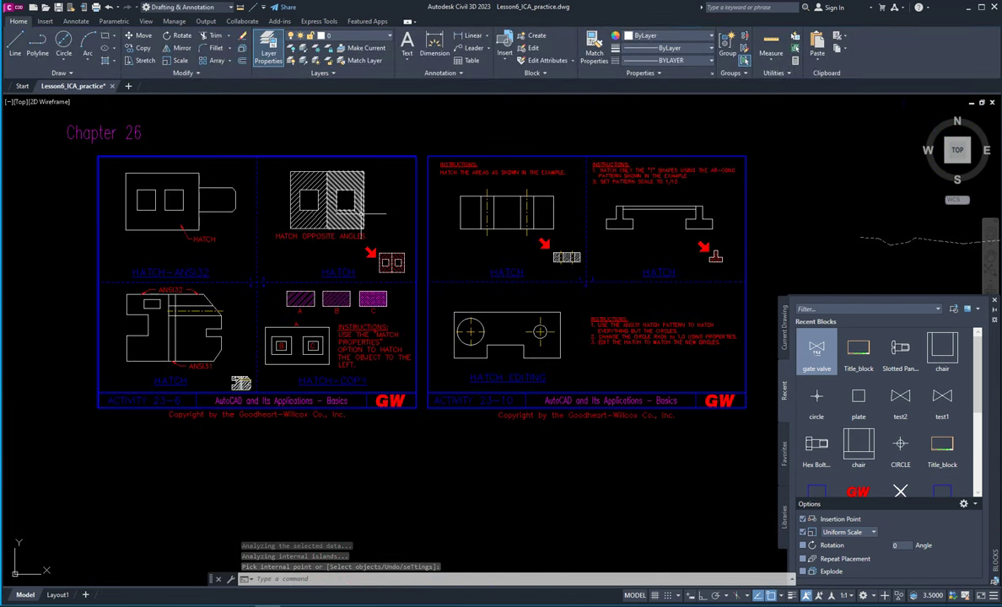
{"action": "scroll", "coordinate": [346, 214], "scroll_direction": "up", "scroll_amount": 5}
{"action": "scroll", "coordinate": [344, 217], "scroll_direction": "up", "scroll_amount": 2}
{"action": "left_click", "coordinate": [351, 221]}
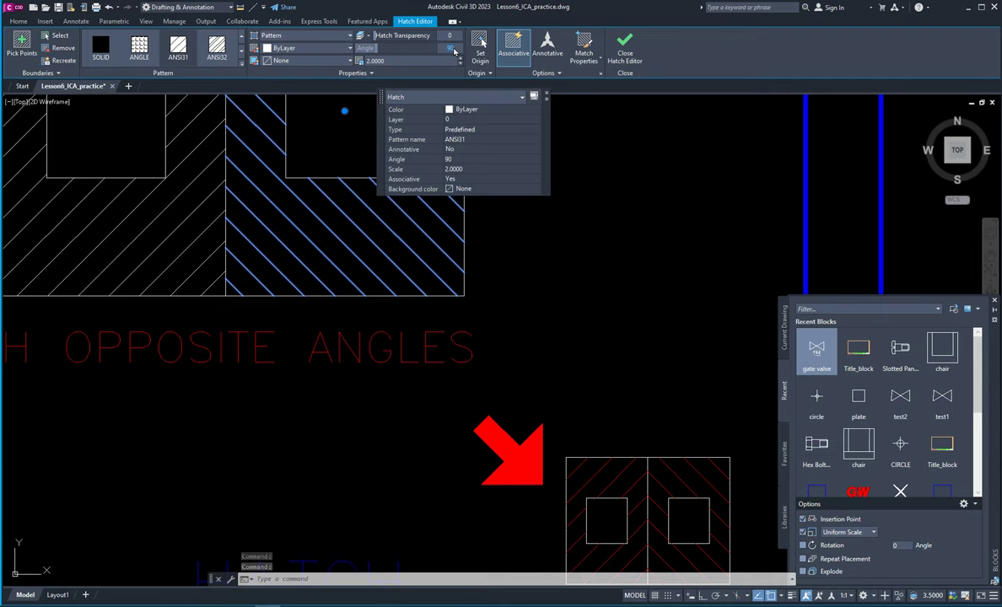
{"action": "key", "text": "Return"}
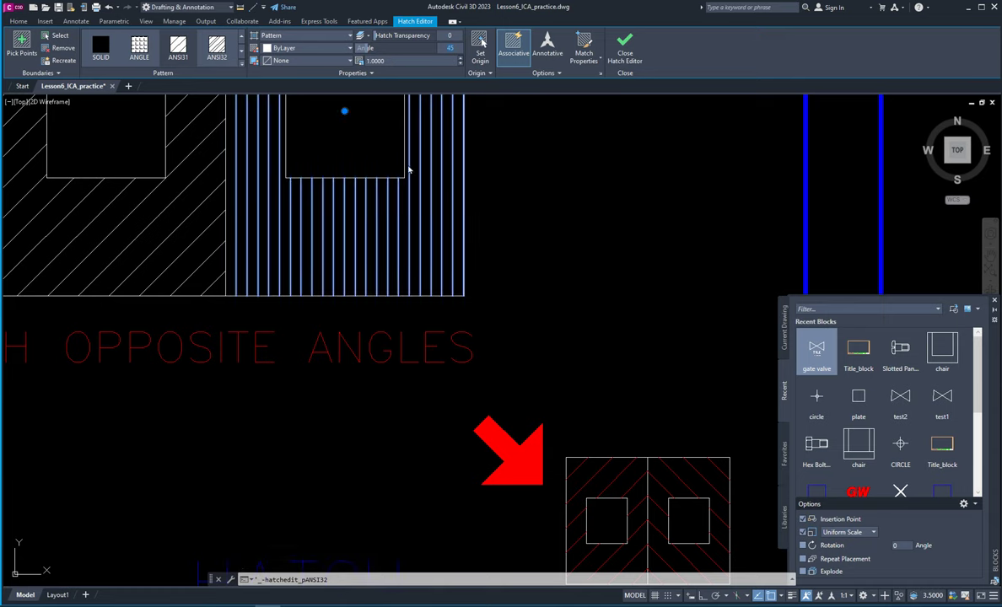
Step: Examine the instructions and small examples of Activity 23-10's two upper HATCH exercises, including the AR-CONC T shapes
{"action": "scroll", "coordinate": [416, 135], "scroll_direction": "down", "scroll_amount": 5}
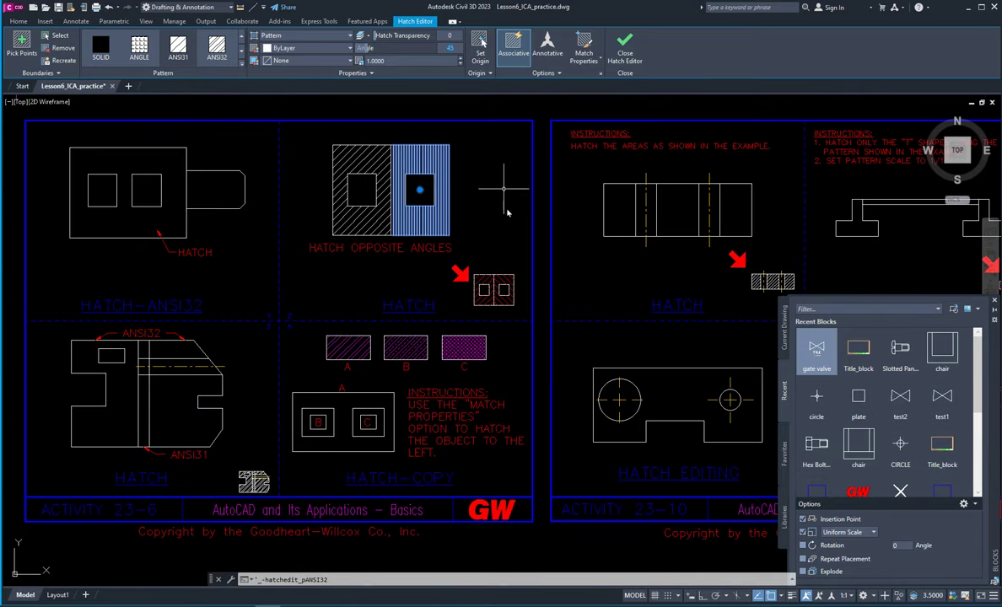
{"action": "middle_click_drag", "start_coordinate": [503, 190], "coordinate": [297, 211]}
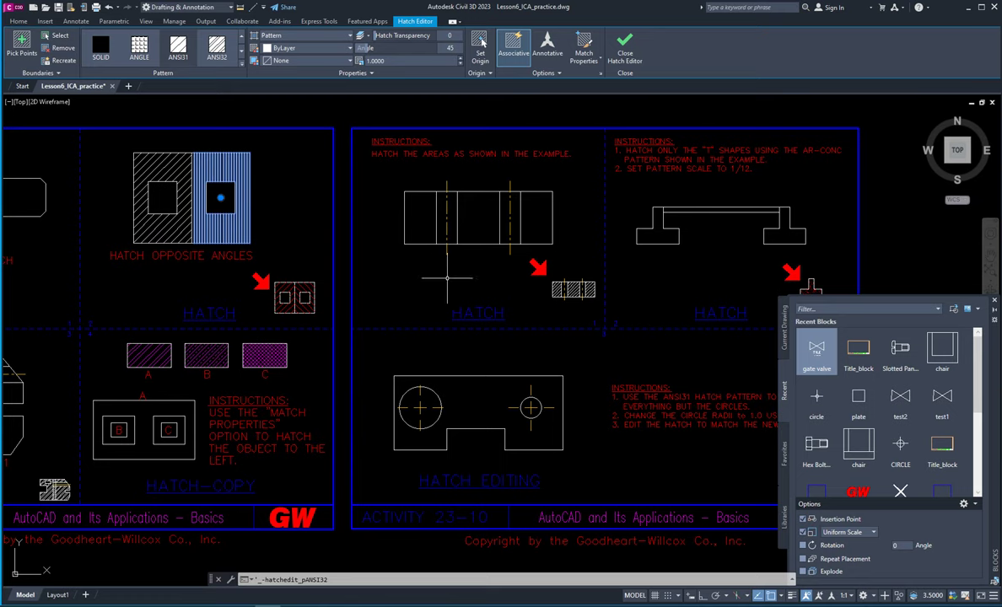
{"action": "middle_click_drag", "start_coordinate": [447, 276], "coordinate": [333, 257]}
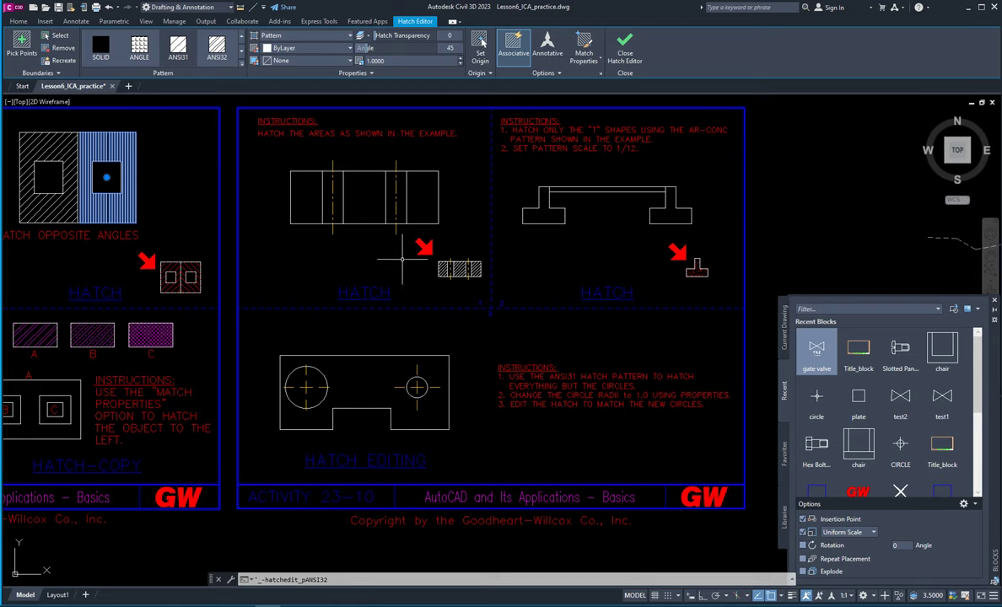
{"action": "scroll", "coordinate": [425, 267], "scroll_direction": "up", "scroll_amount": 4}
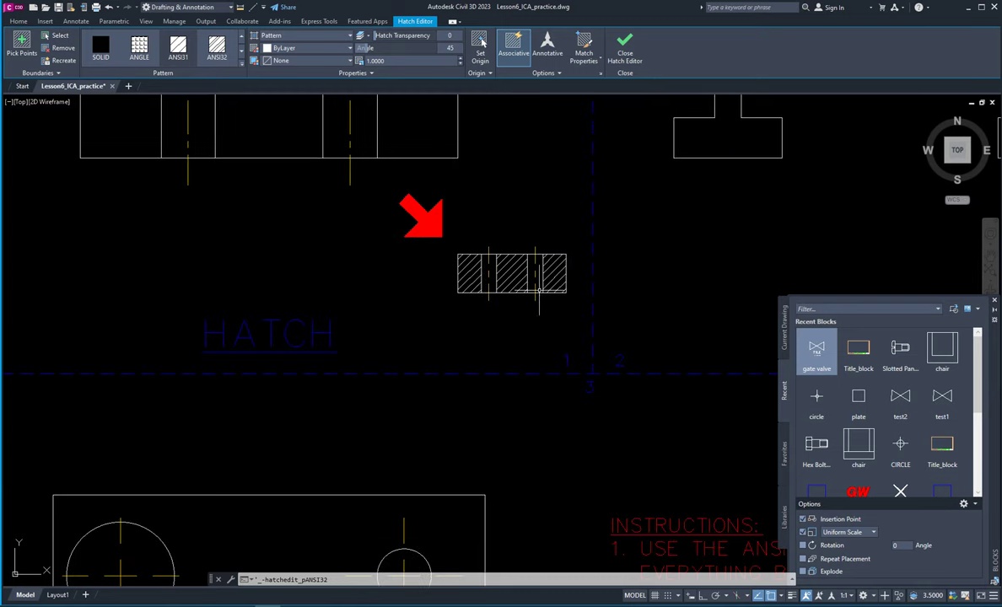
{"action": "middle_click_drag", "start_coordinate": [685, 259], "coordinate": [612, 257]}
{"action": "scroll", "coordinate": [399, 277], "scroll_direction": "up", "scroll_amount": 6}
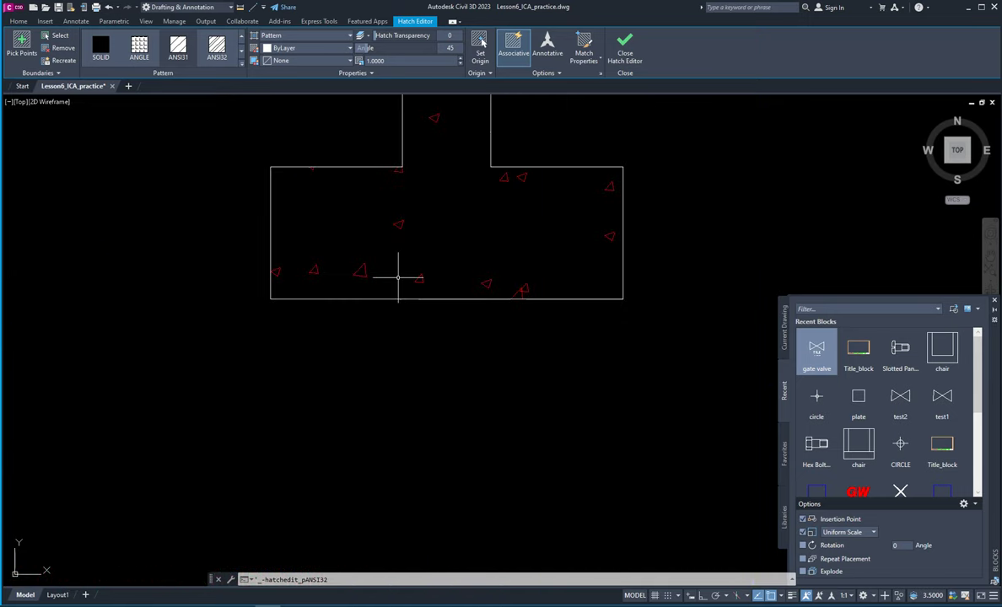
{"action": "scroll", "coordinate": [398, 277], "scroll_direction": "down", "scroll_amount": 10}
{"action": "scroll", "coordinate": [384, 209], "scroll_direction": "up", "scroll_amount": 3}
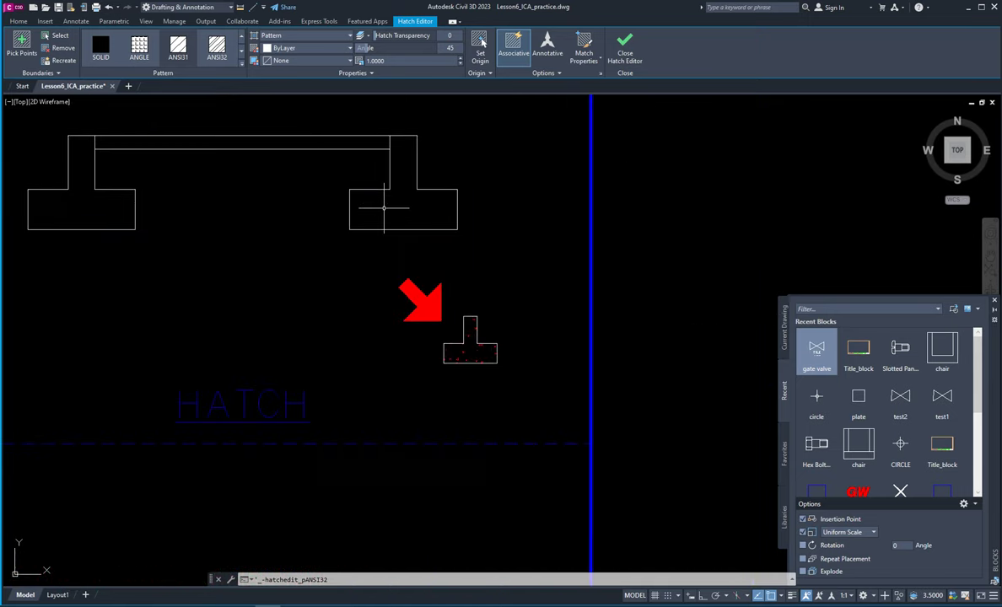
{"action": "scroll", "coordinate": [385, 212], "scroll_direction": "down", "scroll_amount": 2}
{"action": "middle_click_drag", "start_coordinate": [384, 213], "coordinate": [444, 337]}
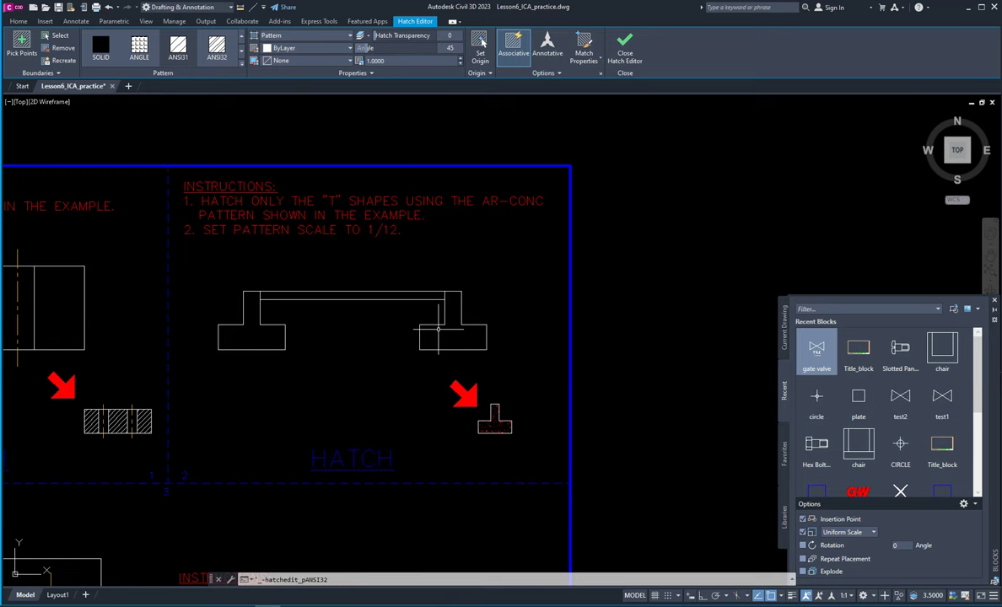
{"action": "scroll", "coordinate": [355, 310], "scroll_direction": "down", "scroll_amount": 3}
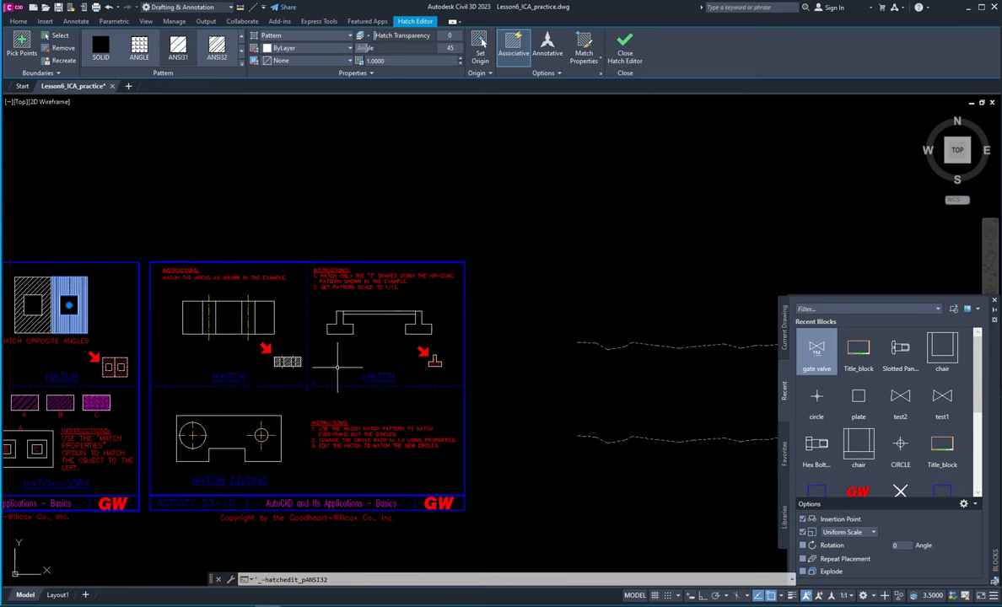
Step: Examine the ANSI31/ANSI32 HATCH, HATCH-COPY and HATCH EDITING exercises and the layer instructions above the pavement typical section
{"action": "scroll", "coordinate": [164, 396], "scroll_direction": "down", "scroll_amount": 1}
{"action": "middle_click_drag", "start_coordinate": [127, 355], "coordinate": [224, 337]}
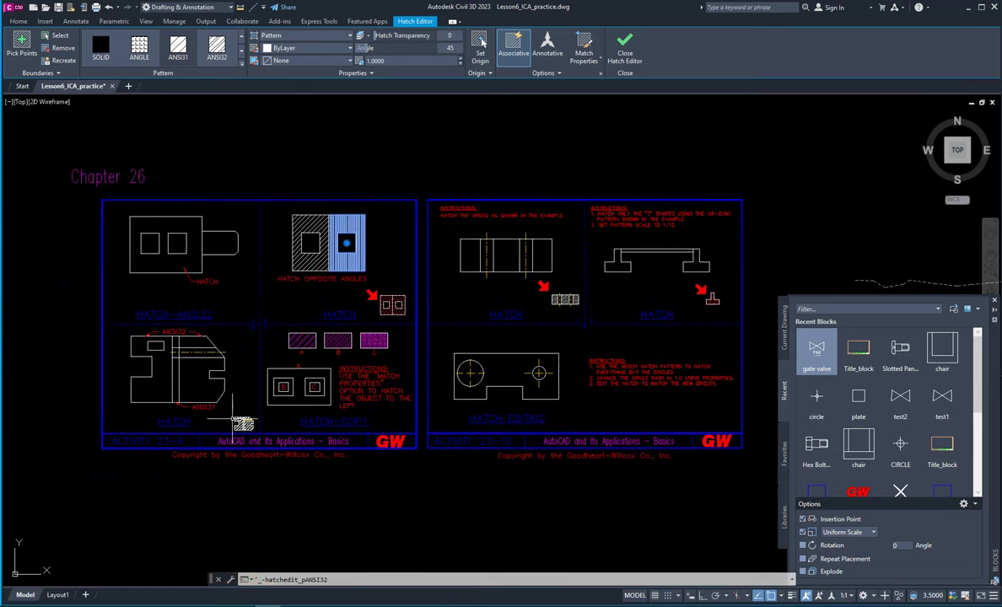
{"action": "scroll", "coordinate": [172, 360], "scroll_direction": "up", "scroll_amount": 4}
{"action": "mouse_move", "coordinate": [200, 420]}
{"action": "middle_mouse_down"}
{"action": "mouse_move", "coordinate": [245, 360]}
{"action": "mouse_move", "coordinate": [204, 315]}
{"action": "middle_mouse_up"}
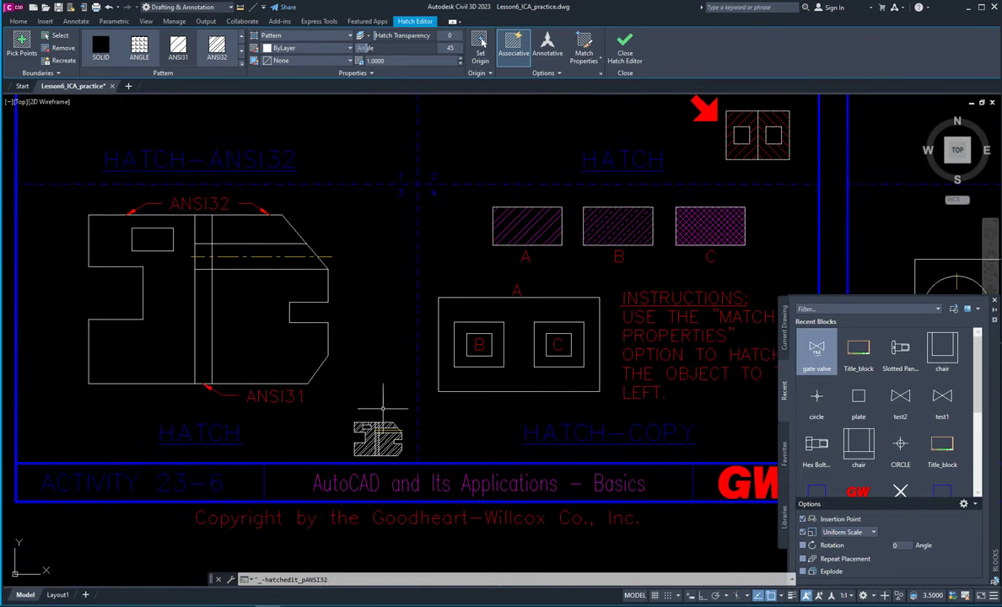
{"action": "scroll", "coordinate": [380, 406], "scroll_direction": "up", "scroll_amount": 5}
{"action": "scroll", "coordinate": [388, 504], "scroll_direction": "down", "scroll_amount": 4}
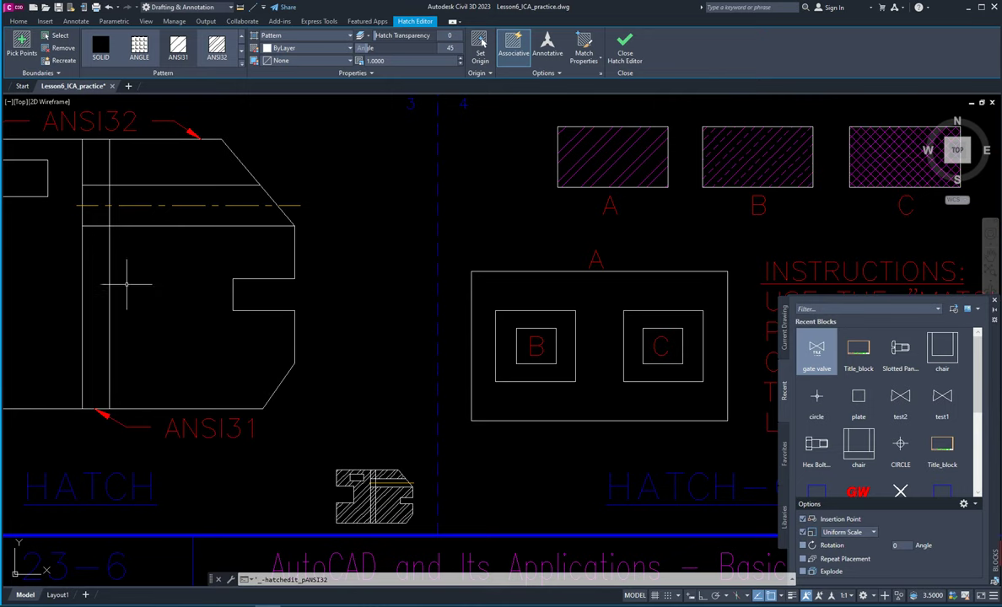
{"action": "scroll", "coordinate": [278, 342], "scroll_direction": "down", "scroll_amount": 3}
{"action": "middle_click_drag", "start_coordinate": [553, 325], "coordinate": [337, 339]}
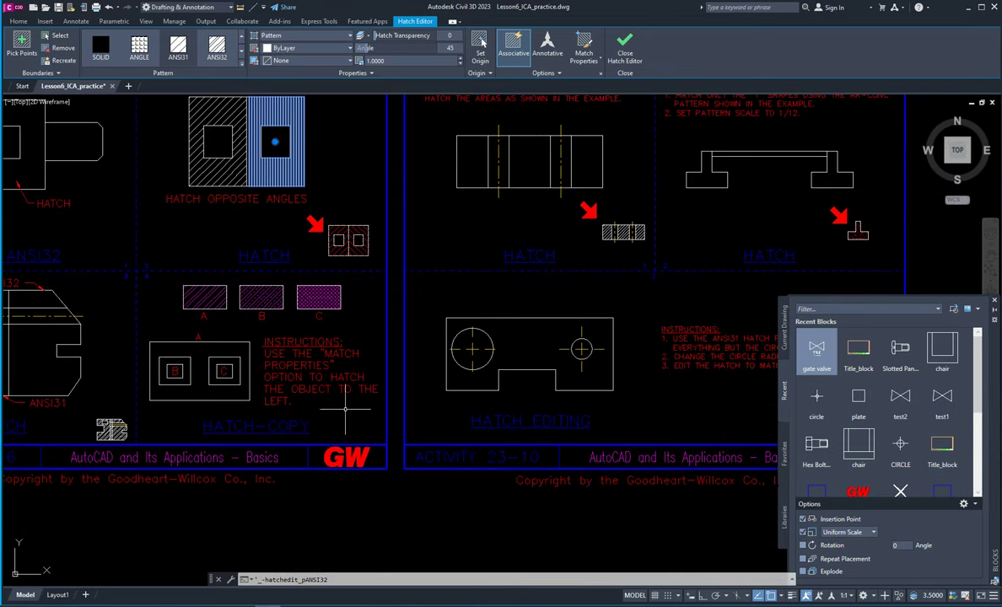
{"action": "mouse_move", "coordinate": [277, 377]}
{"action": "middle_mouse_down"}
{"action": "mouse_move", "coordinate": [120, 350]}
{"action": "mouse_move", "coordinate": [44, 320]}
{"action": "middle_mouse_up"}
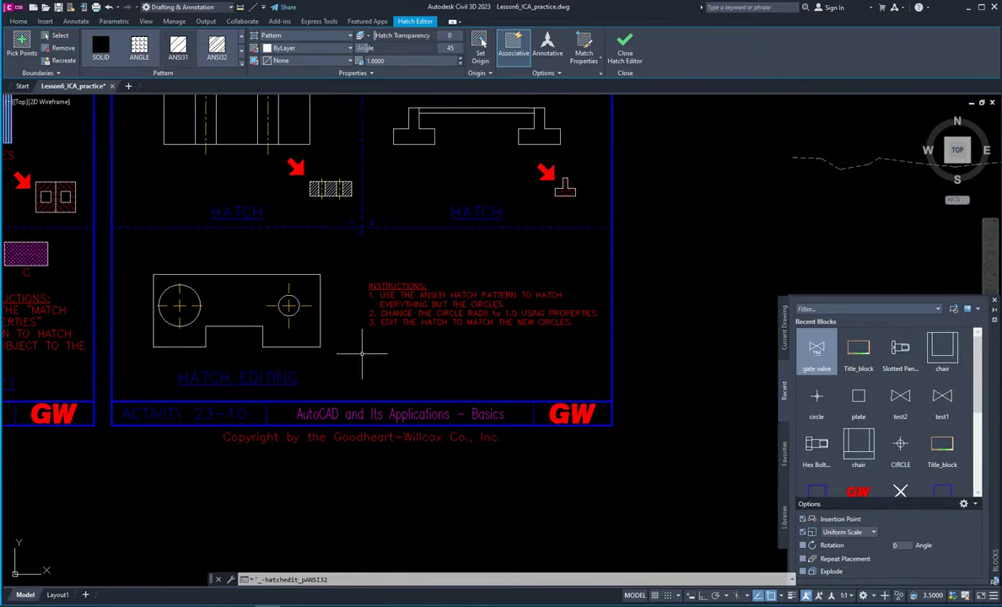
{"action": "scroll", "coordinate": [251, 312], "scroll_direction": "down", "scroll_amount": 6}
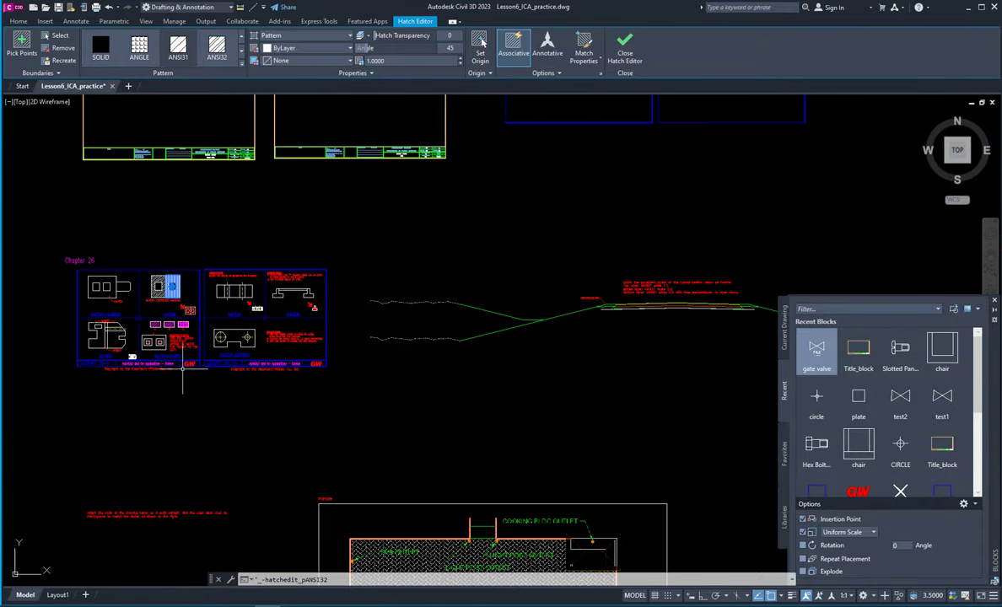
{"action": "middle_click_drag", "start_coordinate": [588, 342], "coordinate": [263, 358]}
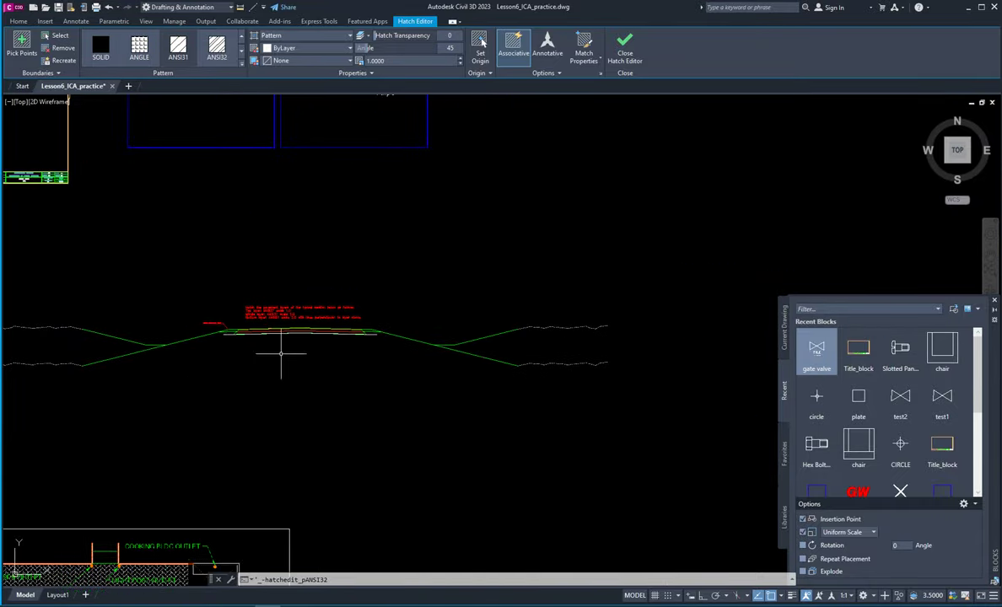
{"action": "scroll", "coordinate": [303, 335], "scroll_direction": "up", "scroll_amount": 8}
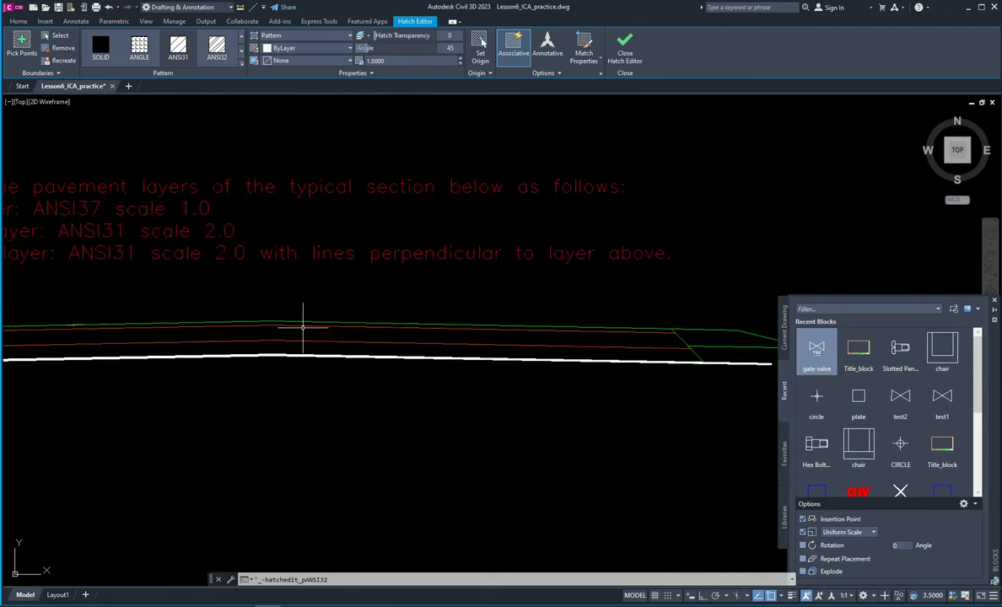
{"action": "scroll", "coordinate": [253, 338], "scroll_direction": "down", "scroll_amount": 2}
{"action": "mouse_move", "coordinate": [225, 344]}
{"action": "middle_mouse_down"}
{"action": "mouse_move", "coordinate": [279, 351]}
{"action": "mouse_move", "coordinate": [402, 338]}
{"action": "middle_mouse_up"}
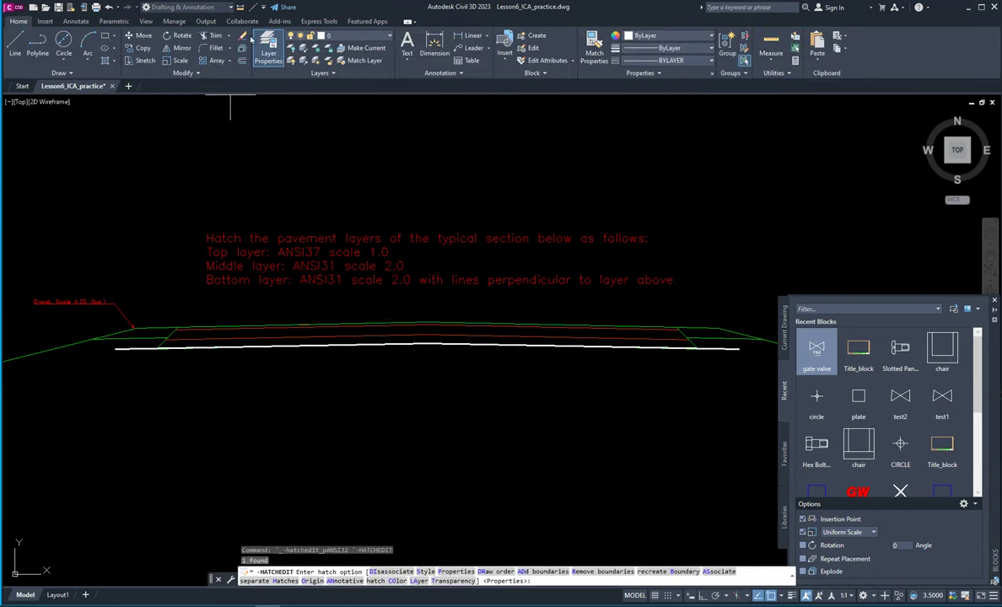
Step: Leave the pending hatch edit and try to hatch the thin top pavement layer of the typical section
{"action": "key", "text": "Escape"}
{"action": "key", "text": "Escape"}
{"action": "key", "text": "Escape"}
{"action": "key", "text": "Escape"}
{"action": "type", "text": "h"}
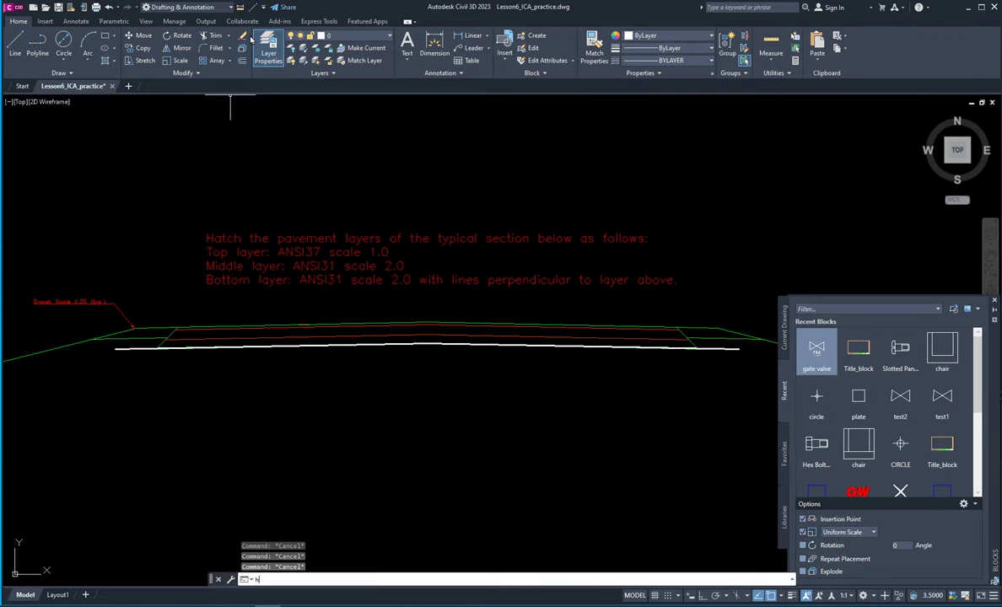
{"action": "type", "text": "atch"}
{"action": "key", "text": "Return"}
{"action": "scroll", "coordinate": [380, 333], "scroll_direction": "up", "scroll_amount": 8}
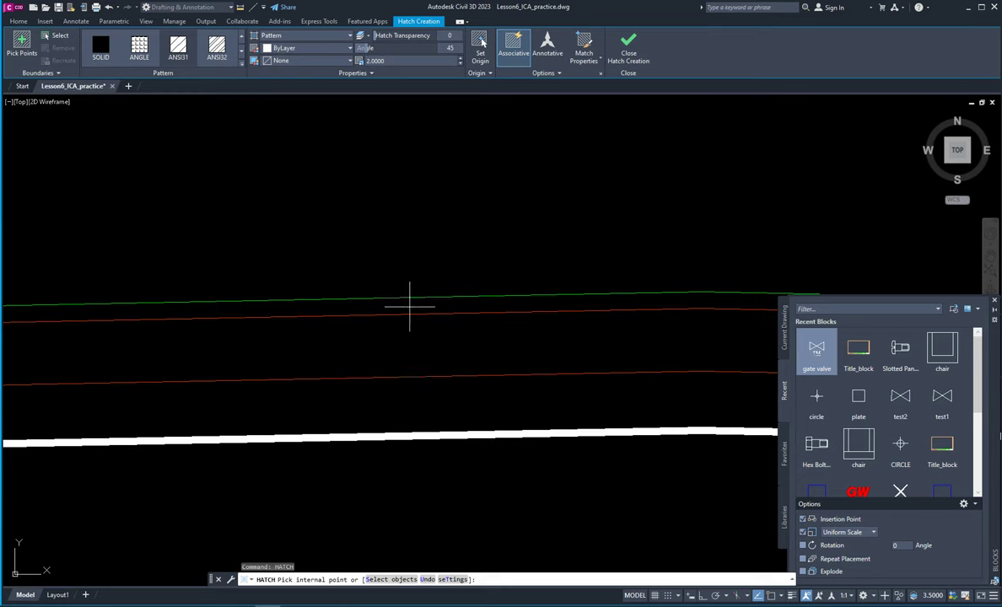
{"action": "left_click", "coordinate": [413, 310]}
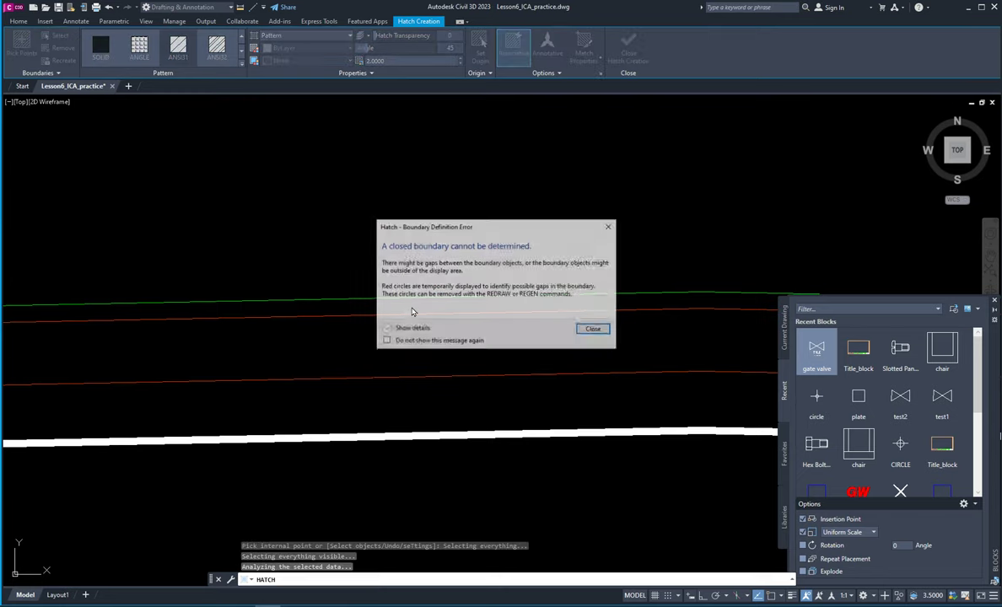
{"action": "left_click", "coordinate": [610, 226]}
Step: Hatch the top, middle and bottom pavement layers of the typical section with ANSI31 at angle 45 and scale 2
{"action": "scroll", "coordinate": [456, 302], "scroll_direction": "down", "scroll_amount": 4}
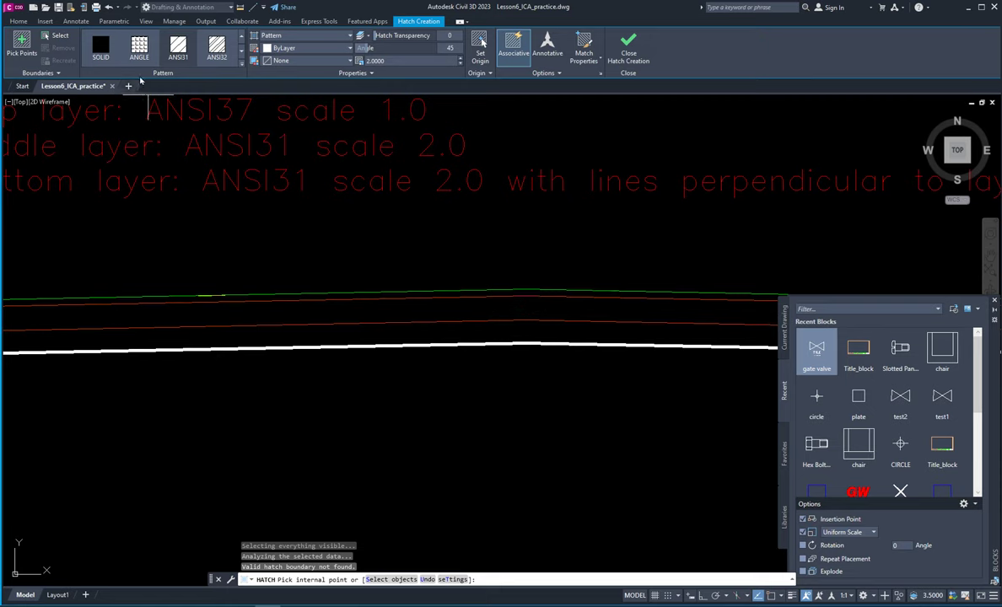
{"action": "left_click", "coordinate": [178, 46]}
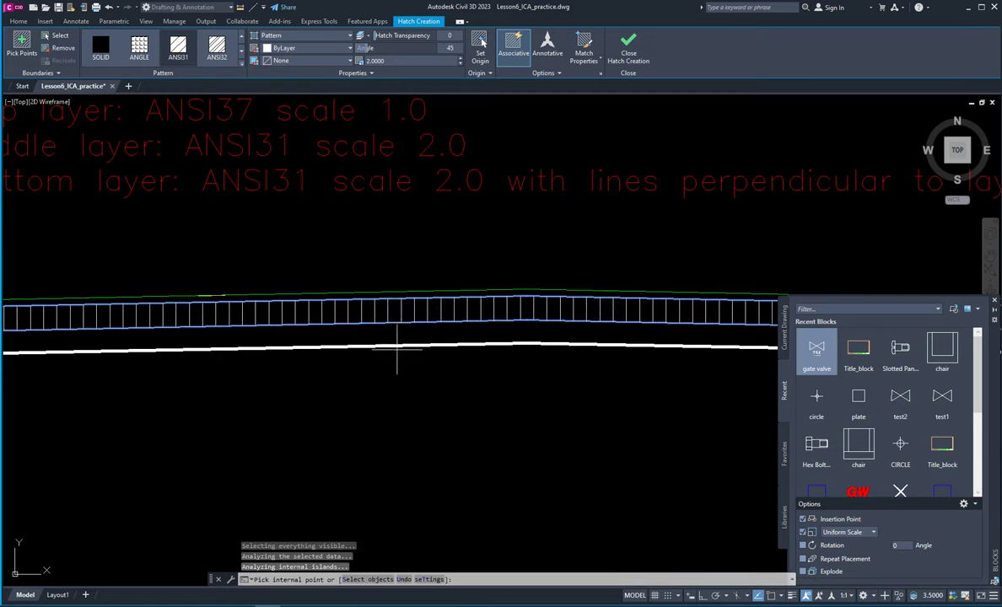
{"action": "left_click", "coordinate": [428, 335]}
{"action": "left_click", "coordinate": [428, 335]}
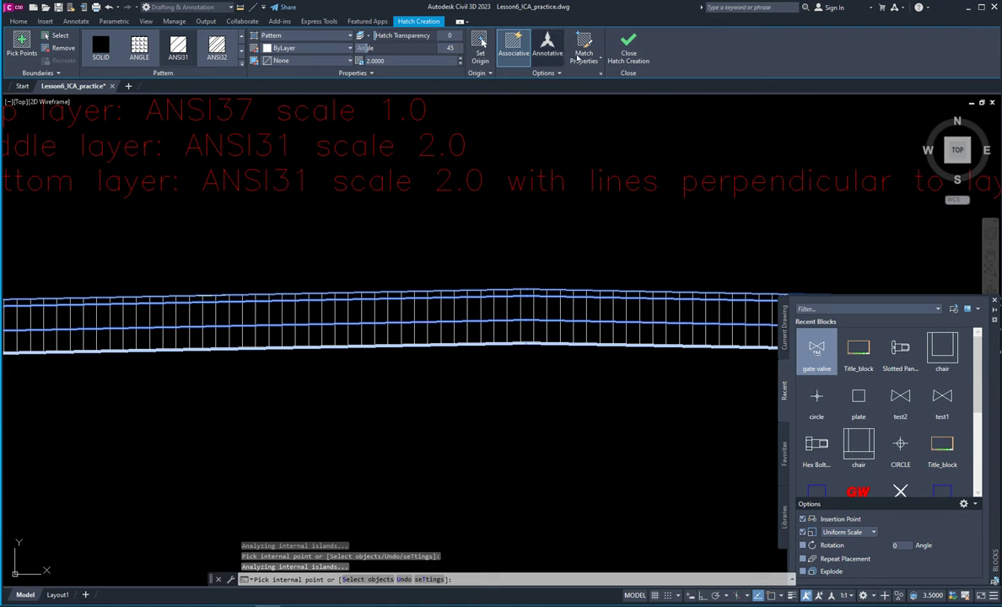
{"action": "left_click", "coordinate": [628, 46]}
Step: Examine the gravel note beside the pavement section and the hatched patio example with its outlet labels
{"action": "scroll", "coordinate": [498, 321], "scroll_direction": "down", "scroll_amount": 6}
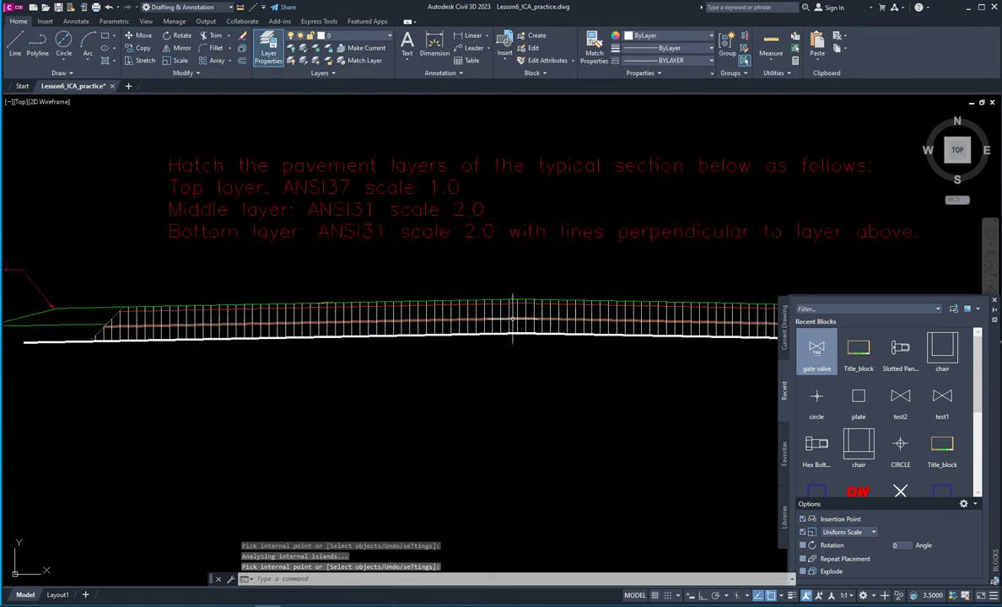
{"action": "scroll", "coordinate": [414, 291], "scroll_direction": "up", "scroll_amount": 7}
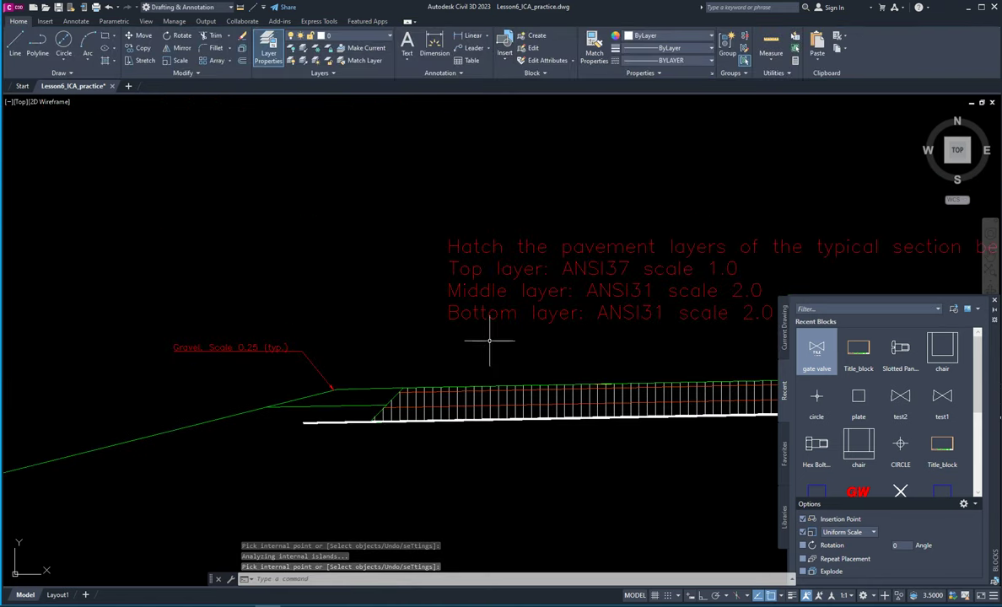
{"action": "scroll", "coordinate": [517, 398], "scroll_direction": "down", "scroll_amount": 9}
{"action": "middle_click_drag", "start_coordinate": [579, 437], "coordinate": [507, 271]}
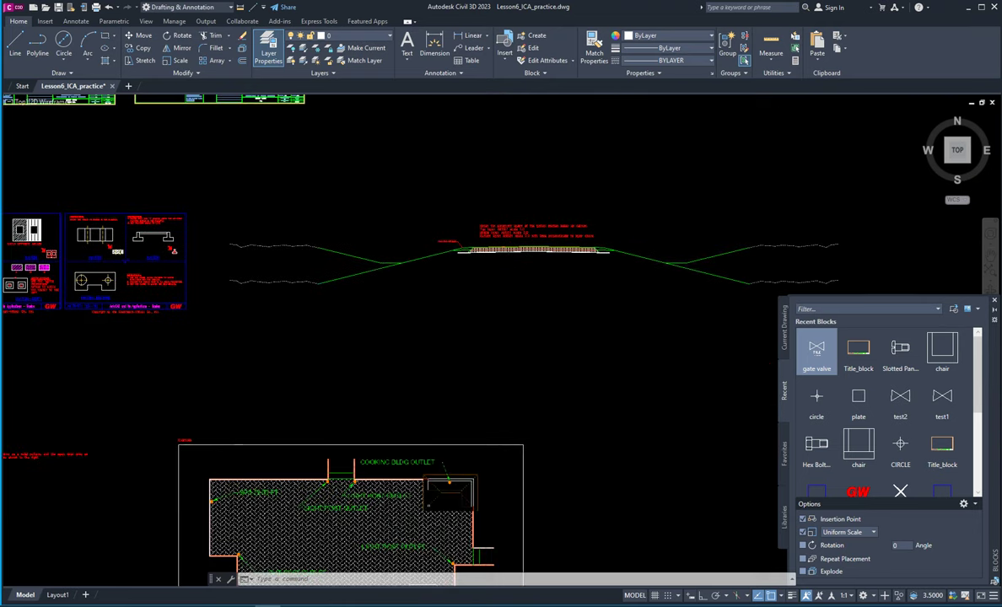
{"action": "scroll", "coordinate": [384, 363], "scroll_direction": "down", "scroll_amount": 3}
{"action": "scroll", "coordinate": [388, 278], "scroll_direction": "up", "scroll_amount": 7}
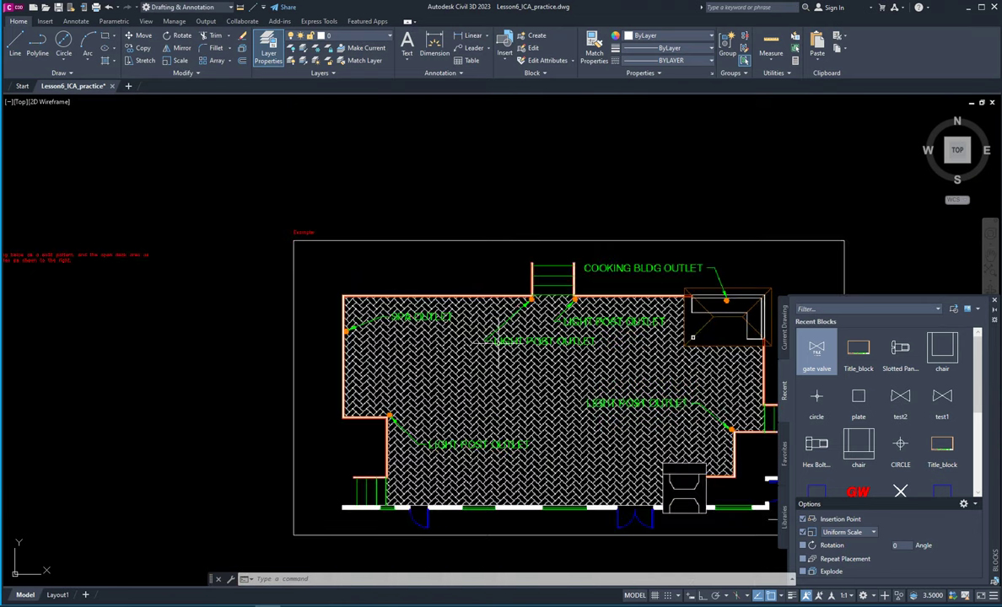
Step: Compare the hatched patio example with the unhatched patio plan below it, and review the overall layout of the practice exercises
{"action": "scroll", "coordinate": [563, 404], "scroll_direction": "down", "scroll_amount": 3}
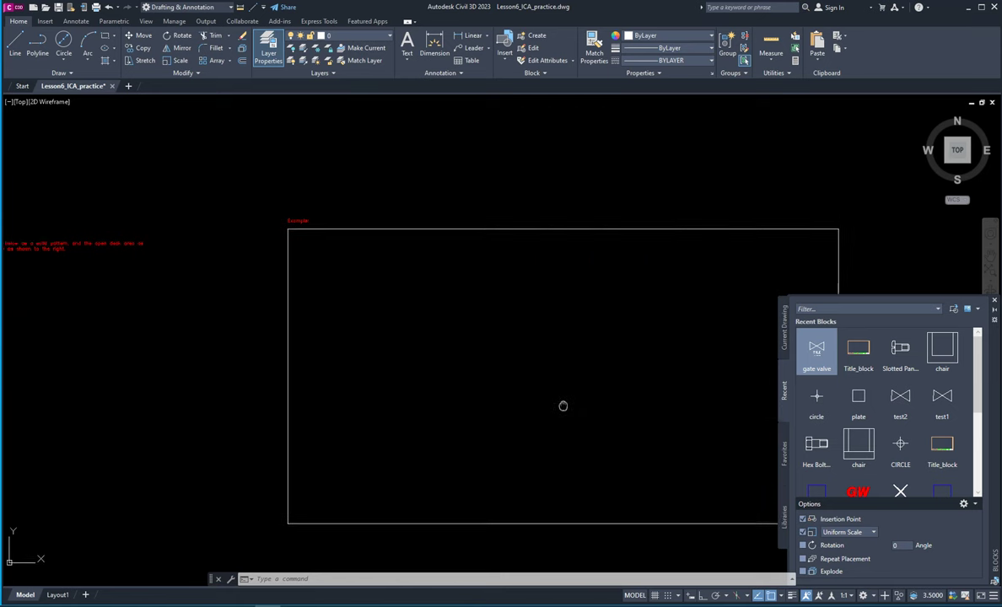
{"action": "scroll", "coordinate": [497, 430], "scroll_direction": "down", "scroll_amount": 2}
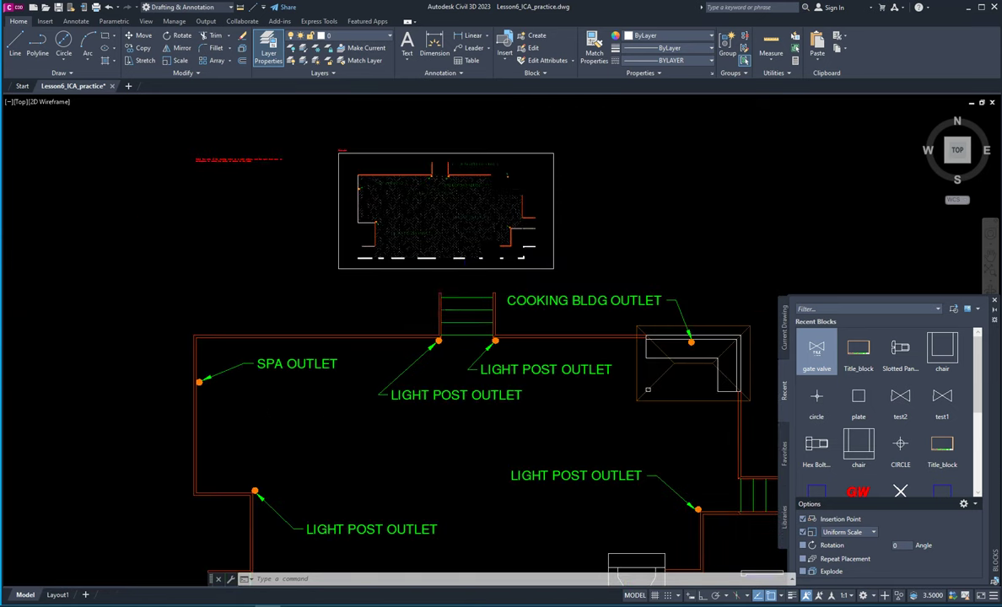
{"action": "scroll", "coordinate": [405, 354], "scroll_direction": "up", "scroll_amount": 2}
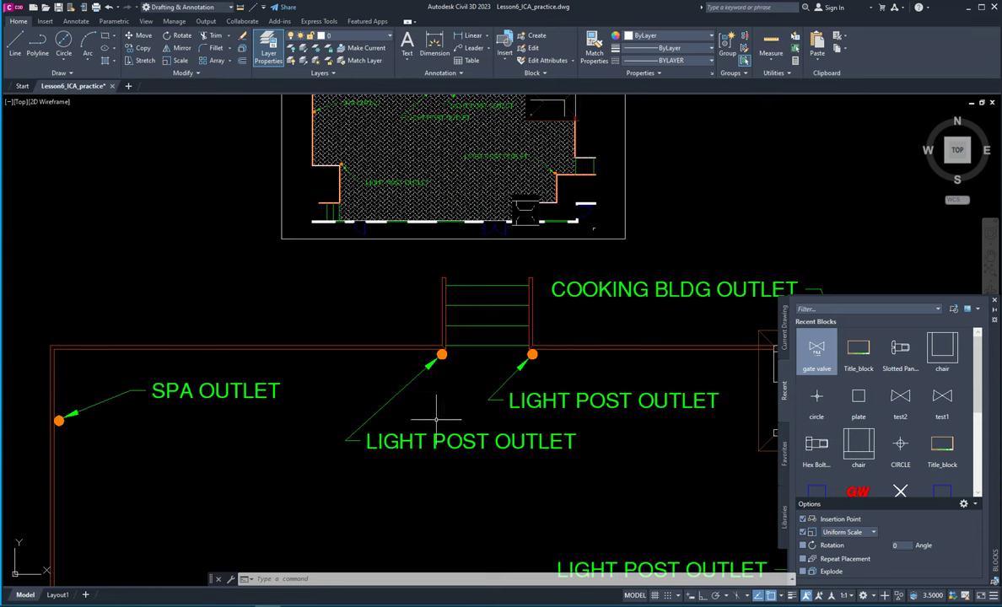
{"action": "scroll", "coordinate": [504, 460], "scroll_direction": "down", "scroll_amount": 2}
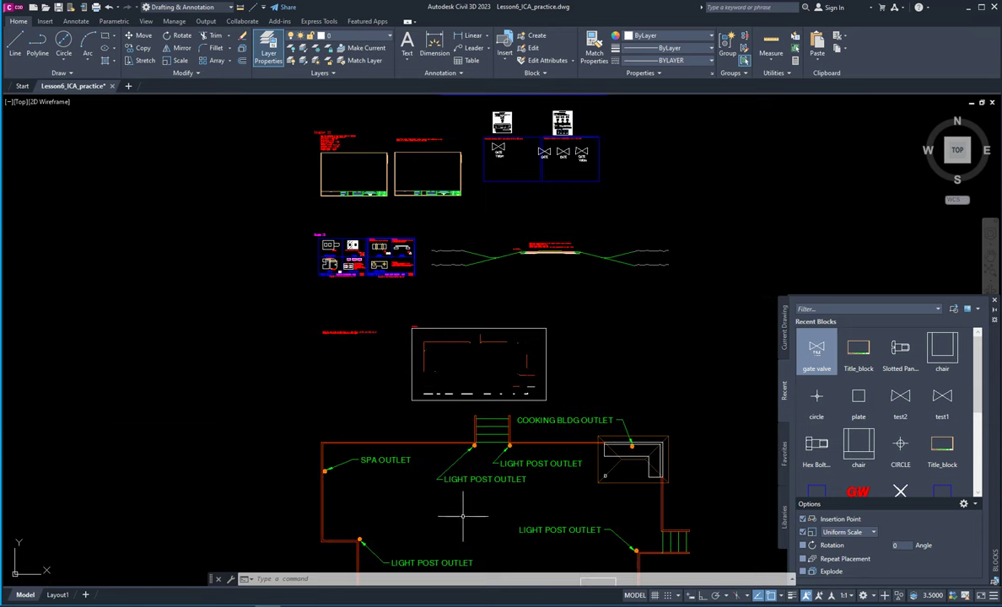
{"action": "scroll", "coordinate": [402, 363], "scroll_direction": "up", "scroll_amount": 1}
{"action": "scroll", "coordinate": [708, 263], "scroll_direction": "up", "scroll_amount": 3}
{"action": "scroll", "coordinate": [708, 262], "scroll_direction": "down", "scroll_amount": 2}
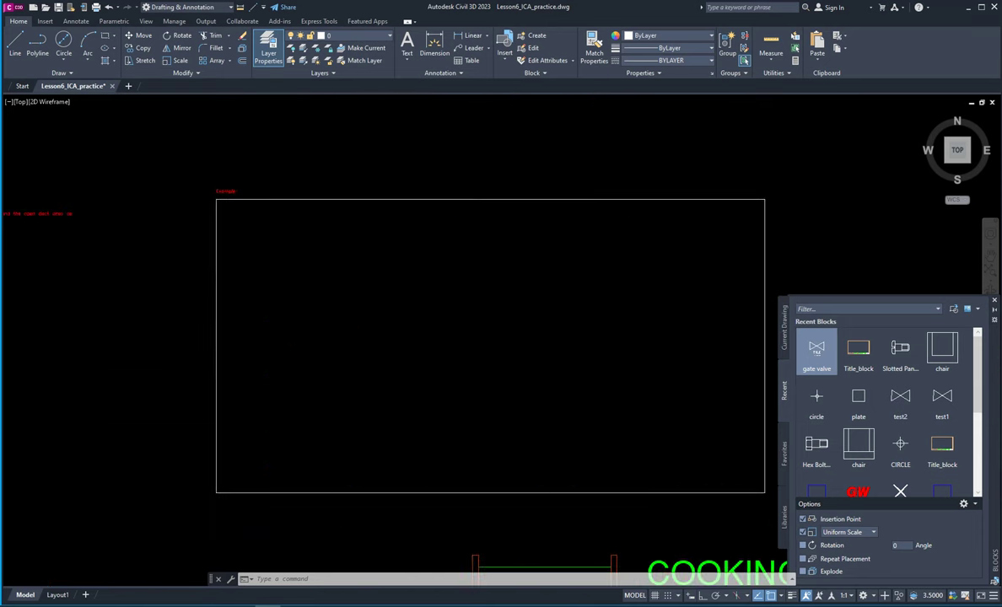
{"action": "scroll", "coordinate": [457, 371], "scroll_direction": "down", "scroll_amount": 2}
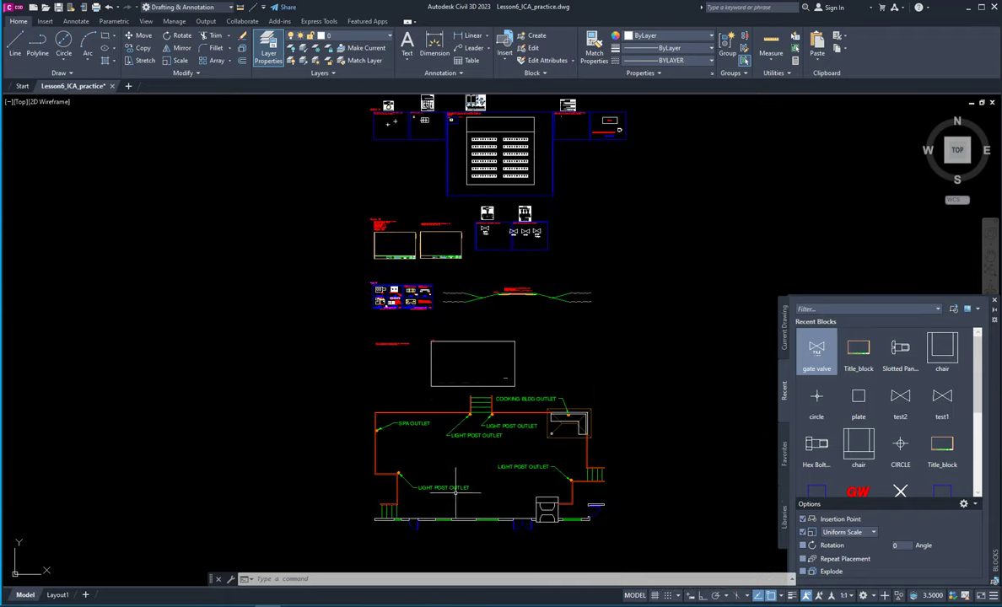
{"action": "scroll", "coordinate": [421, 447], "scroll_direction": "down", "scroll_amount": 4}
{"action": "middle_click_drag", "start_coordinate": [363, 317], "coordinate": [426, 376]}
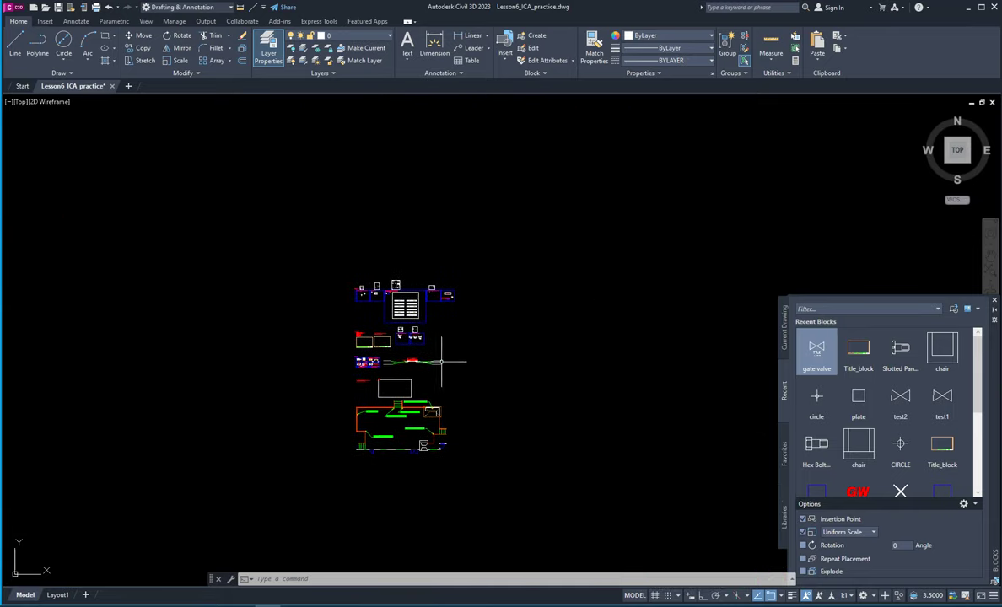